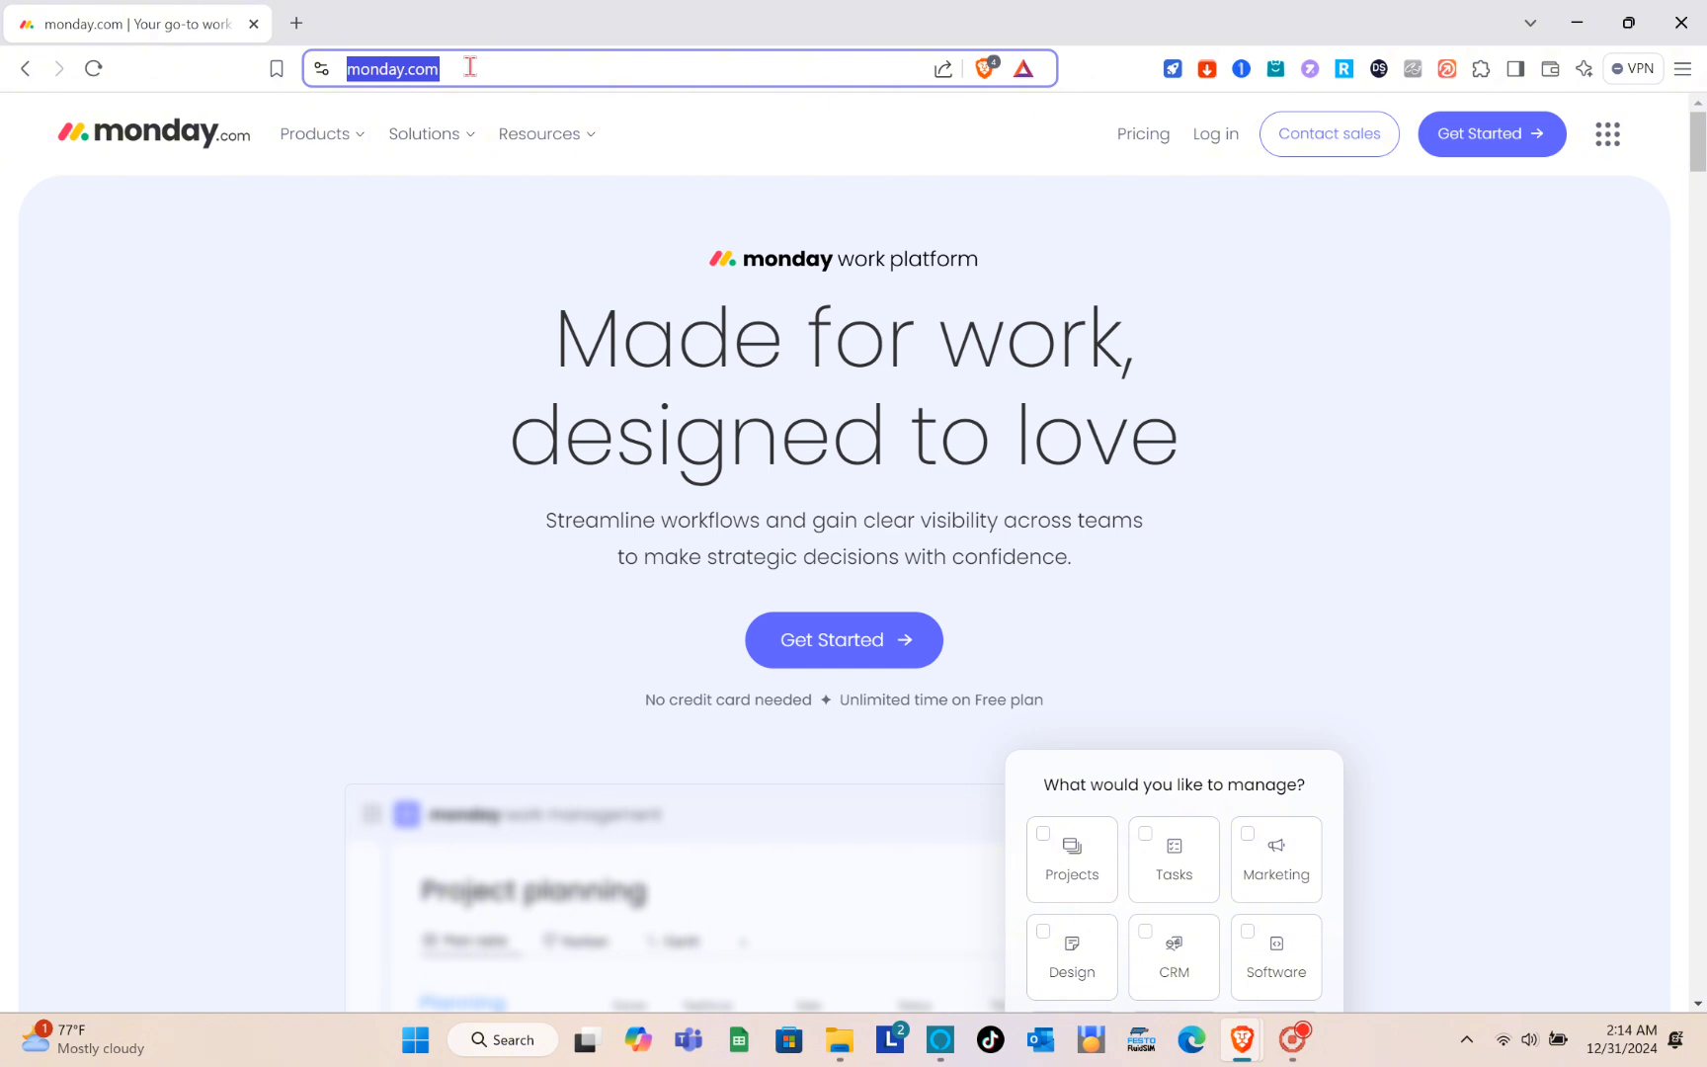
- Open the monday.com website
text(monday)
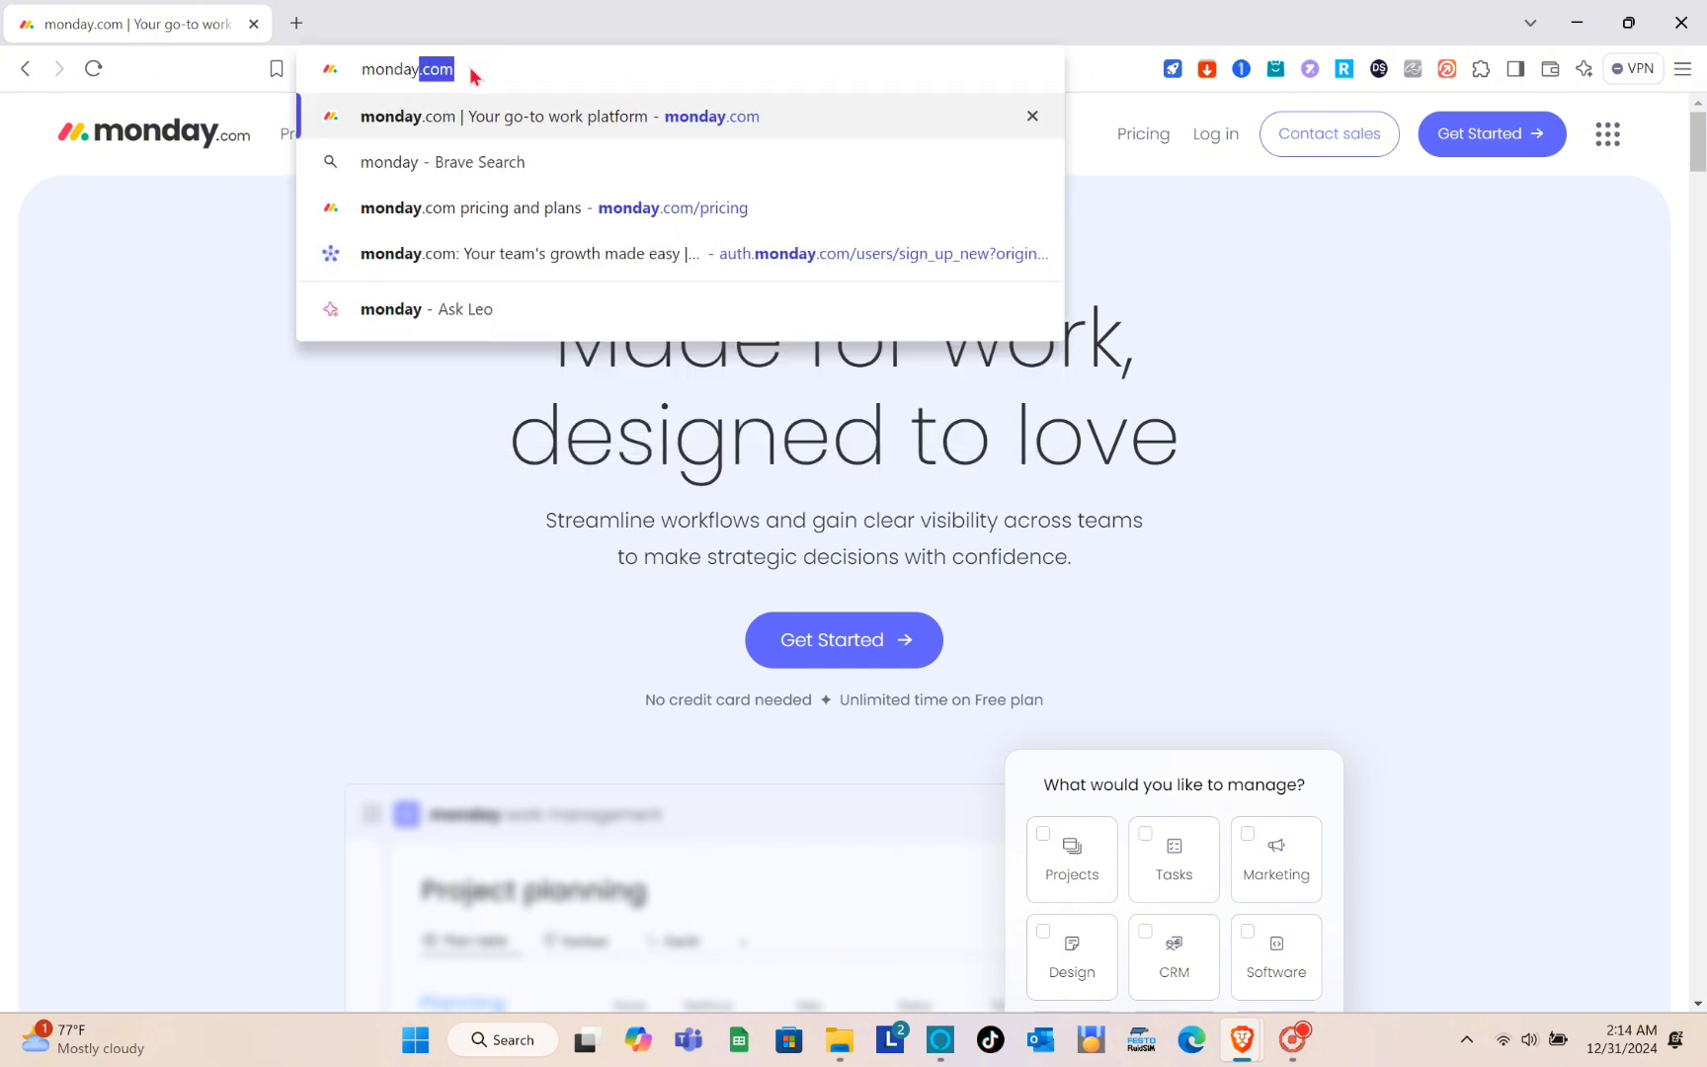
text(.com)
key(Return)
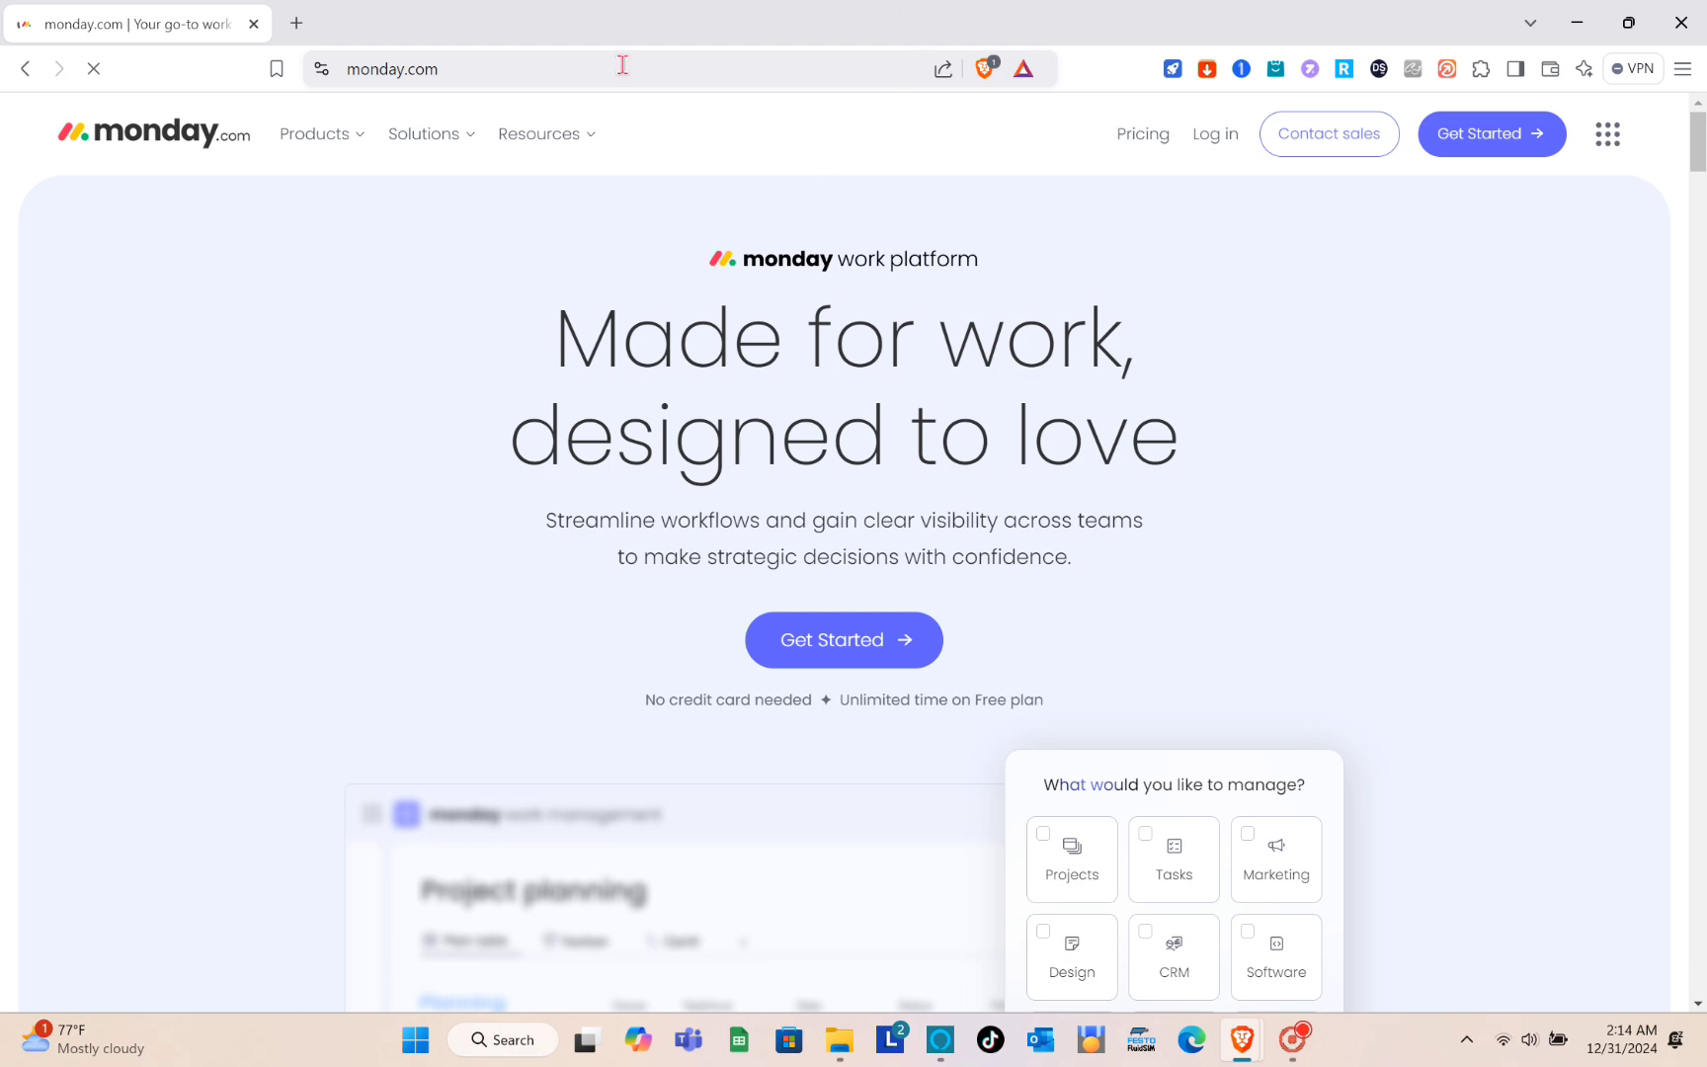
- Look through the homepage sections on what can be managed, the project planning example and the core platform
scroll(775, 568, down, 1)
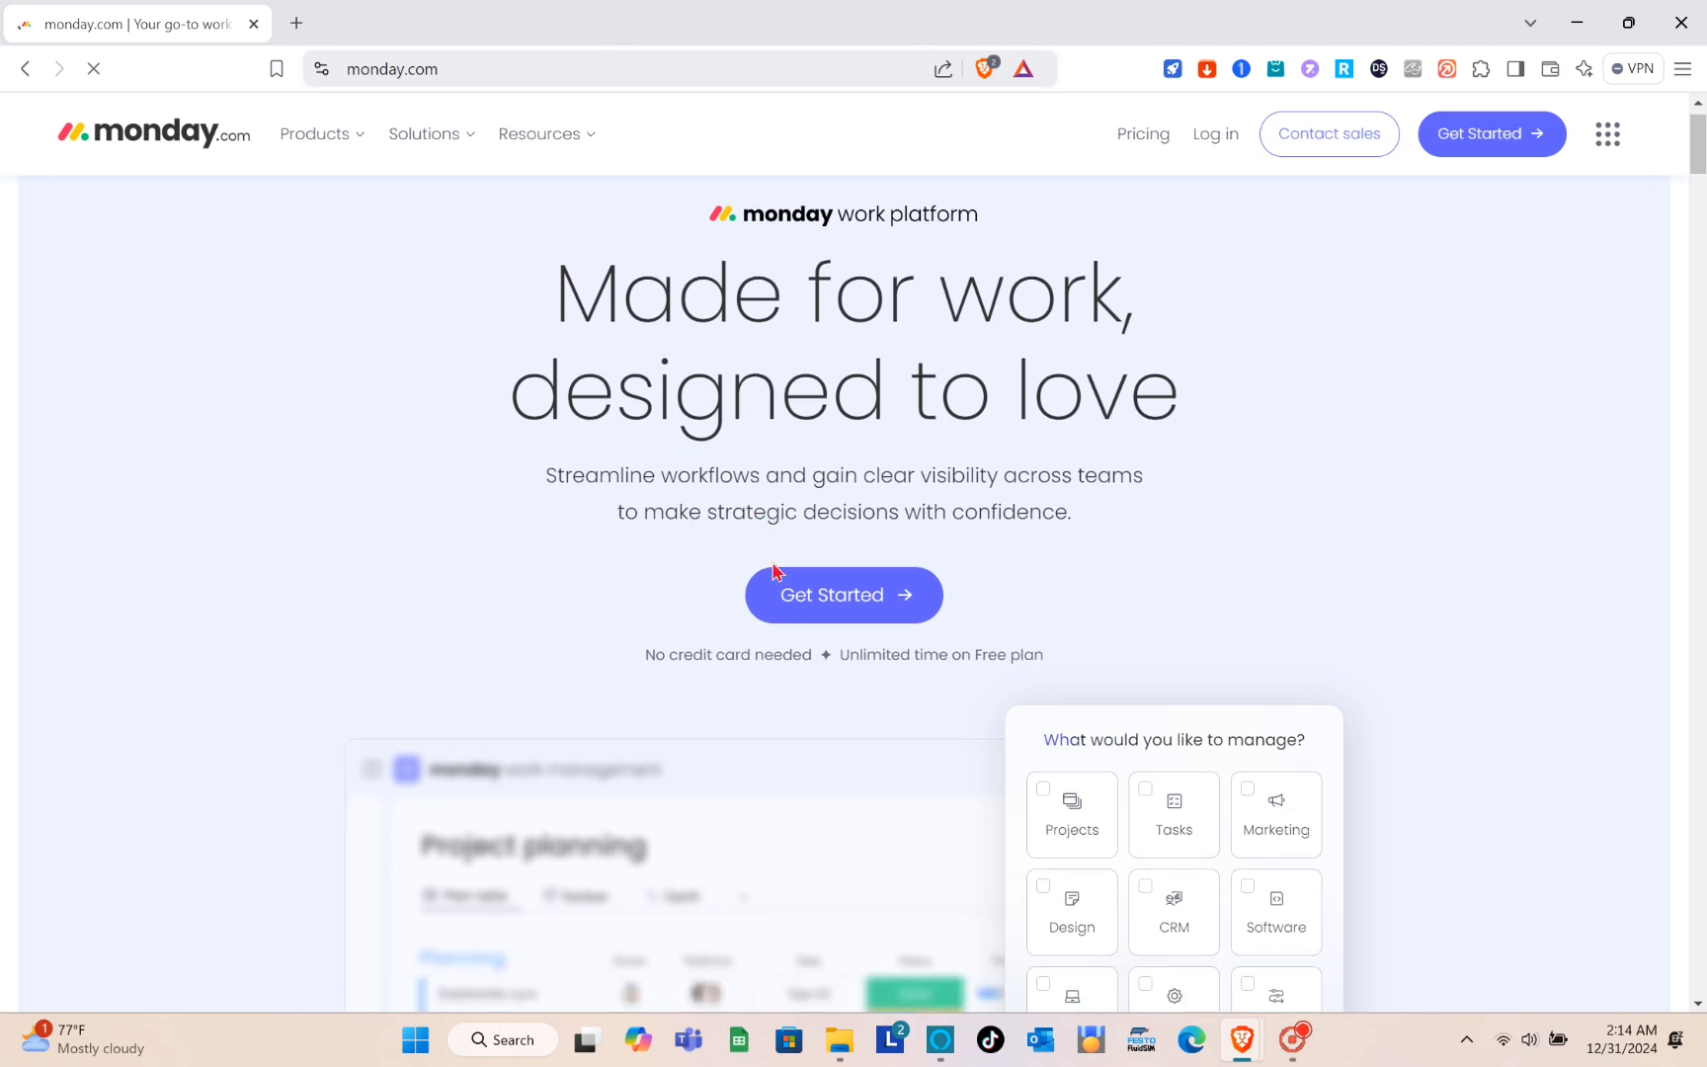
scroll(836, 534, down, 3)
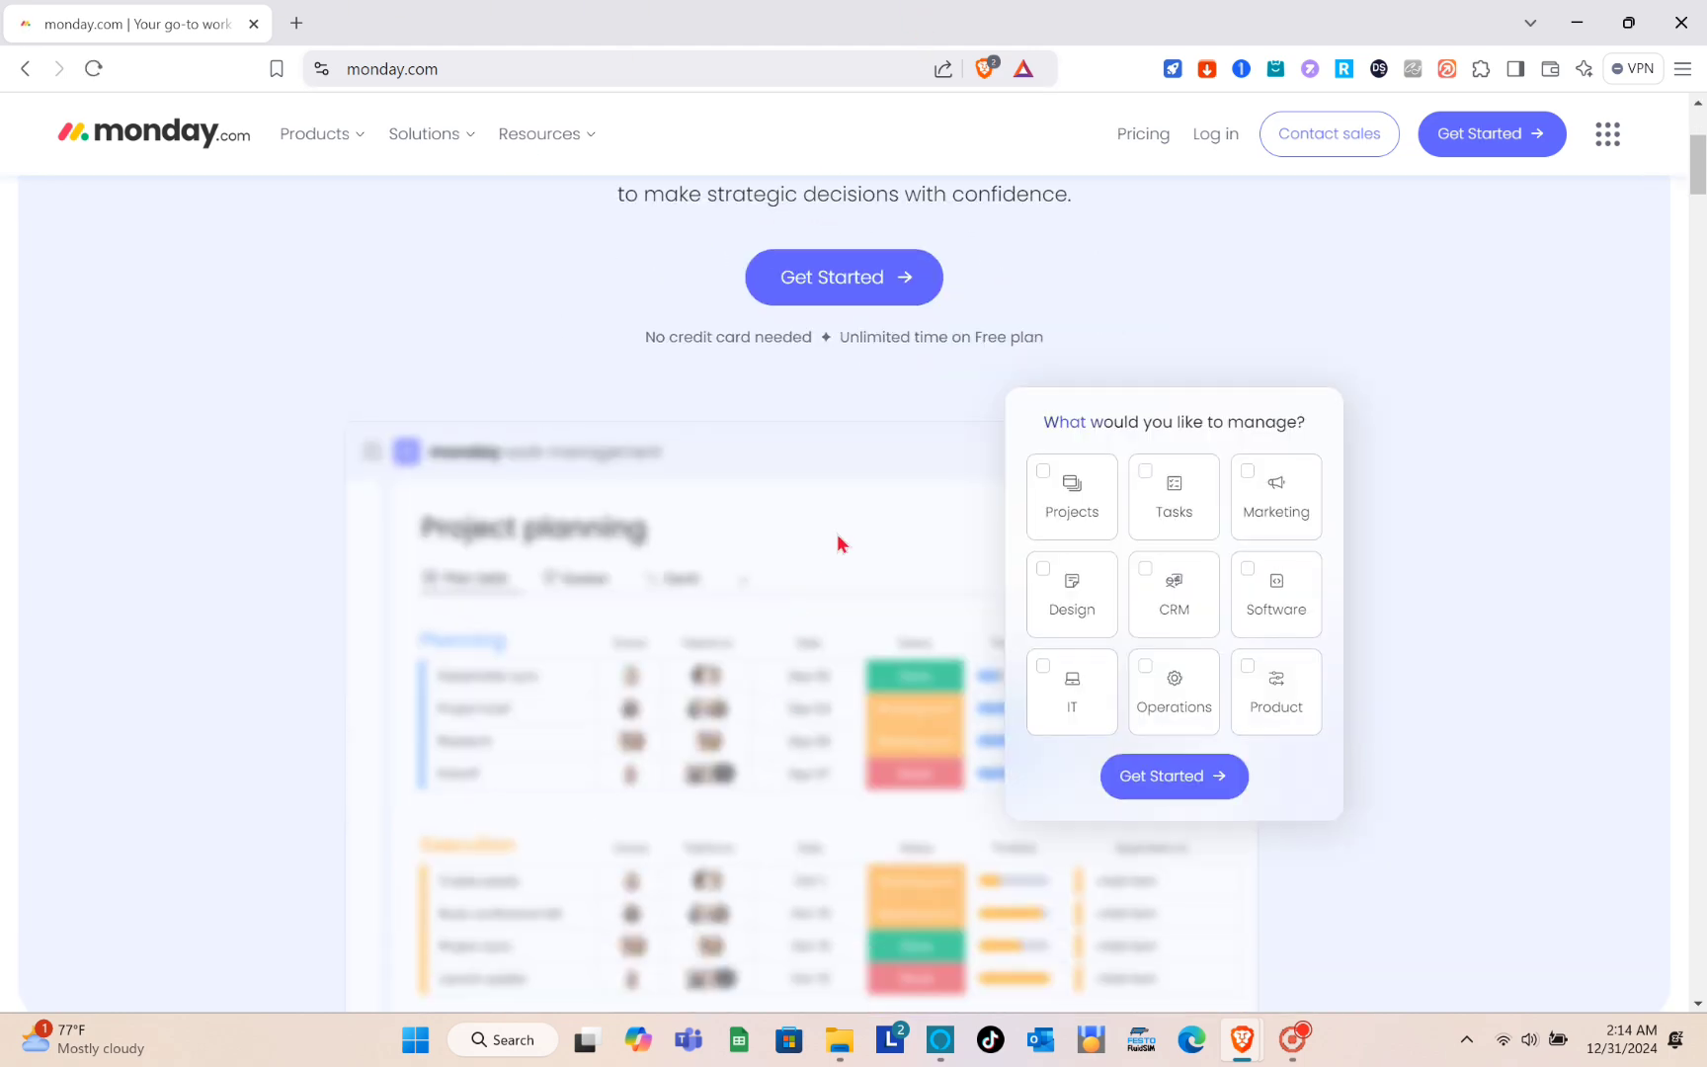
scroll(836, 533, down, 2)
scroll(835, 541, down, 8)
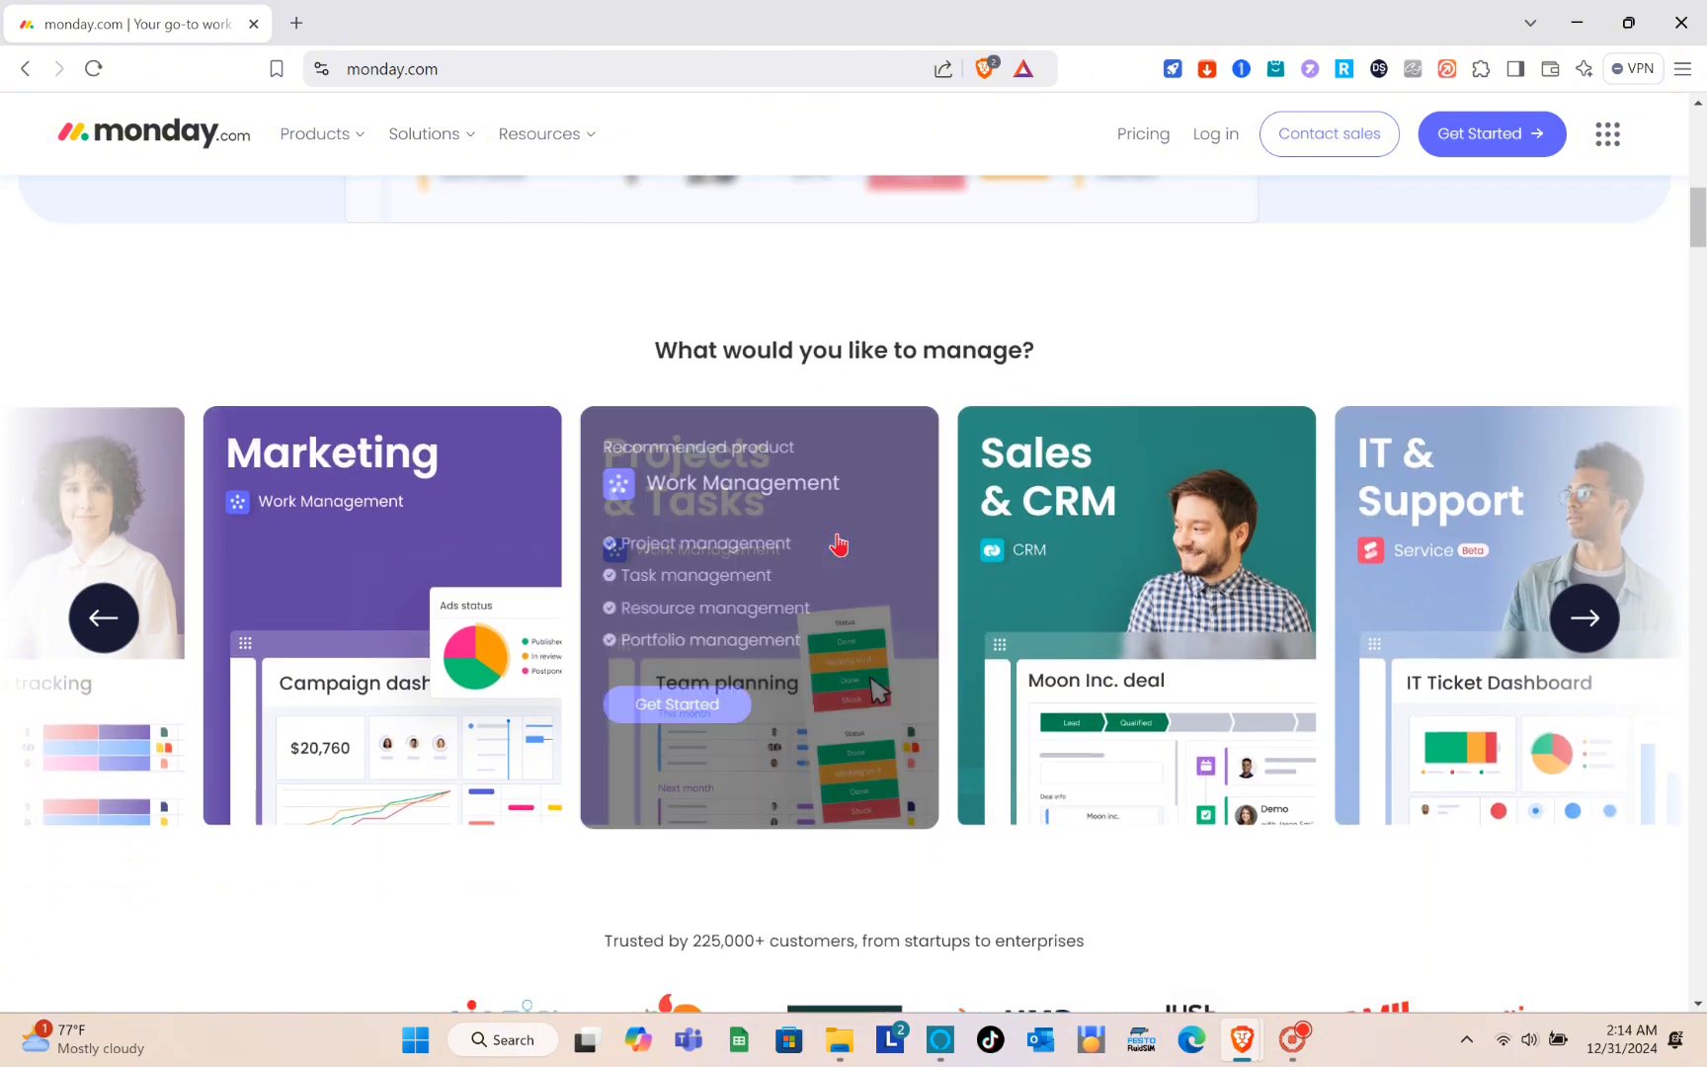
scroll(836, 541, down, 10)
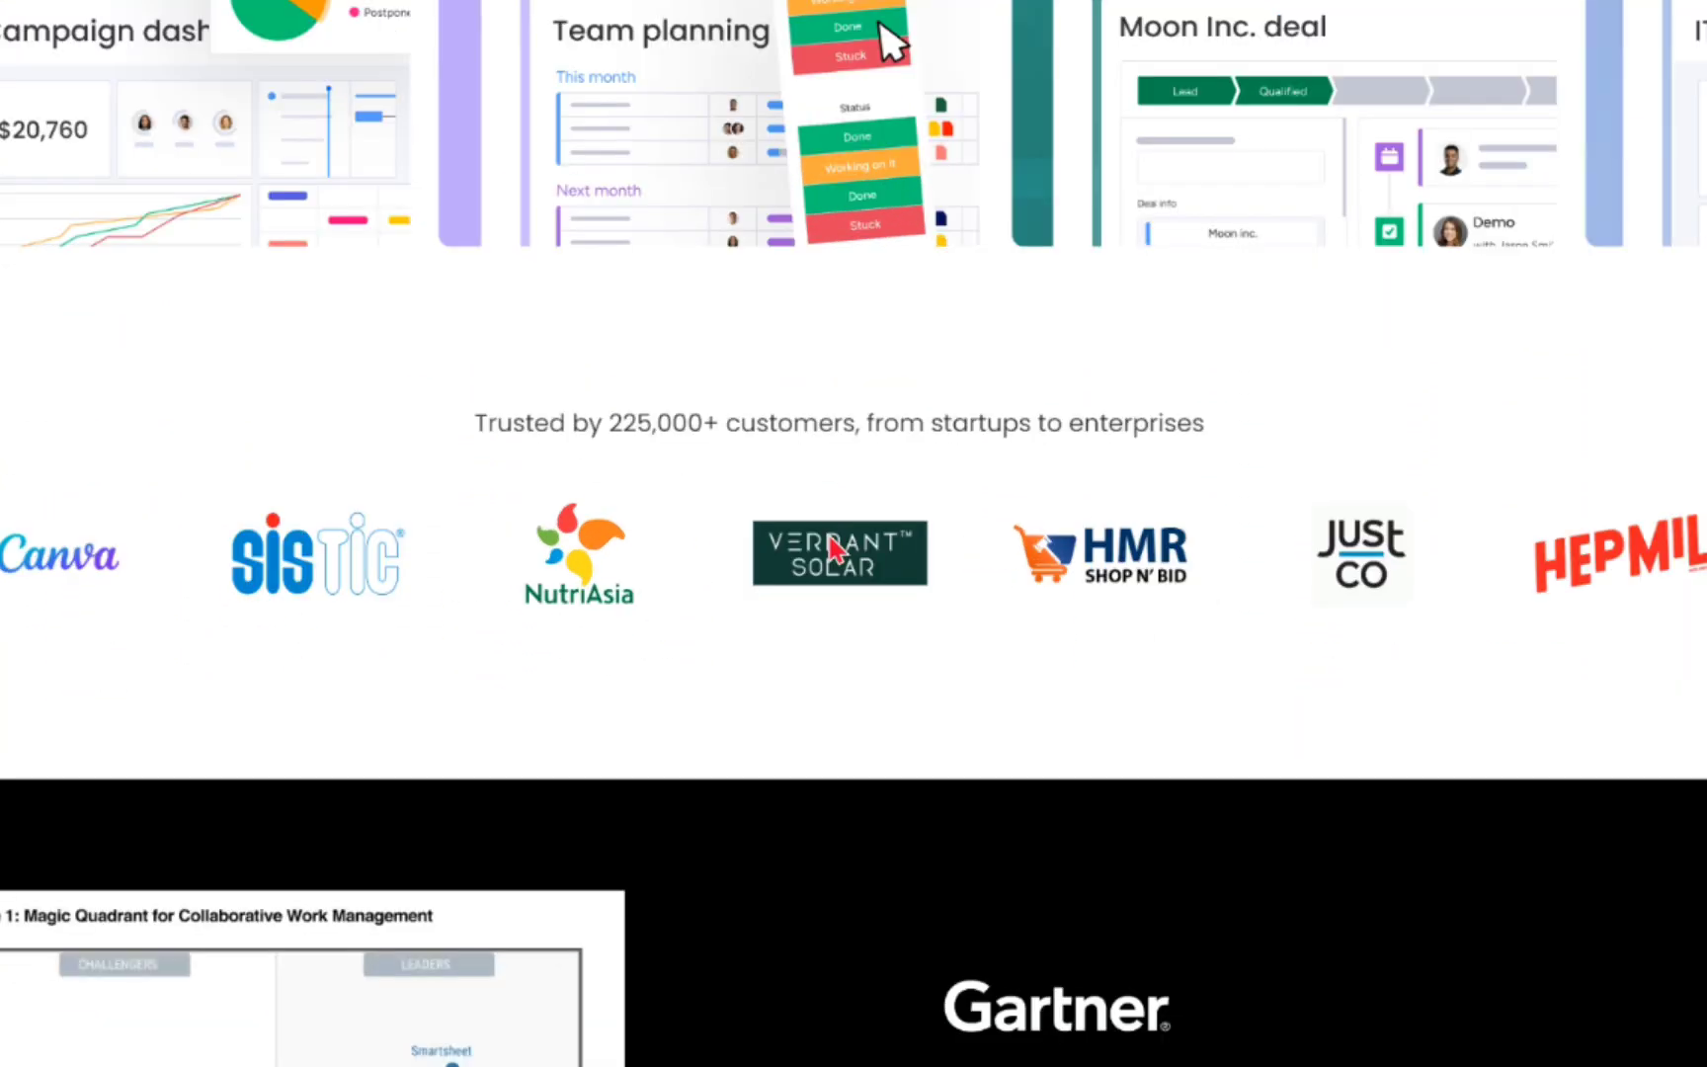
scroll(829, 538, down, 12)
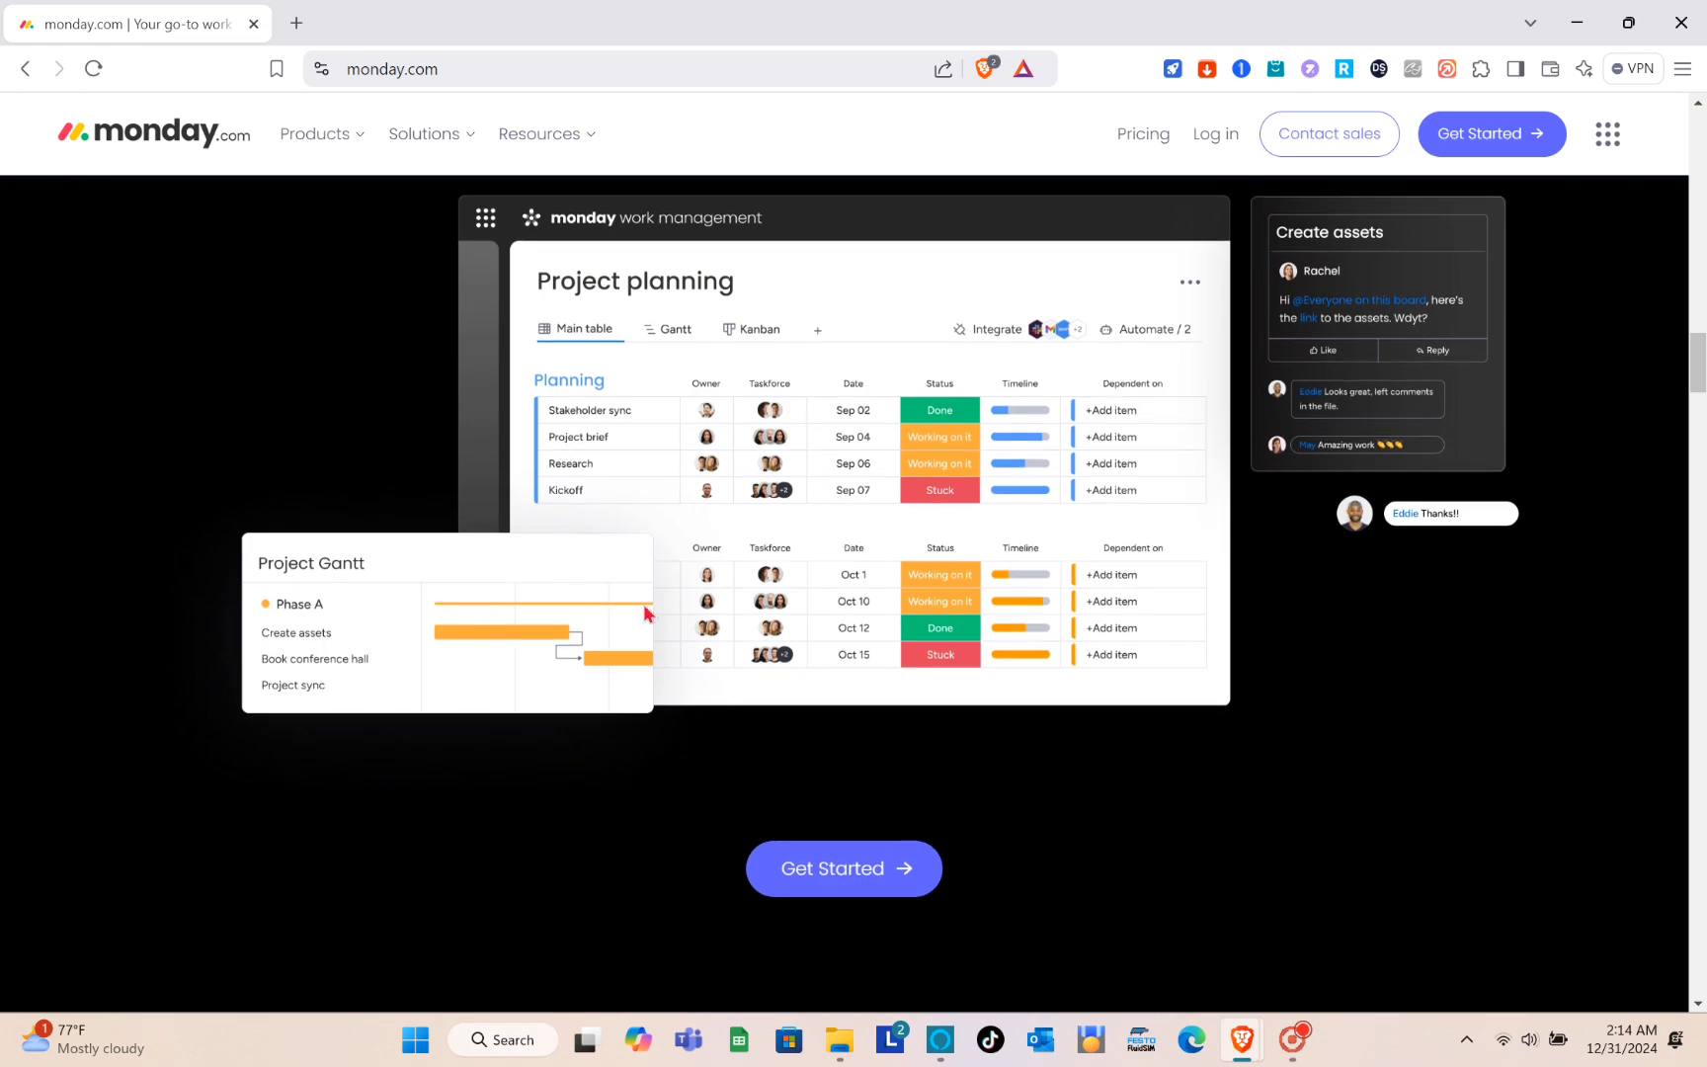
scroll(568, 407, up, 1)
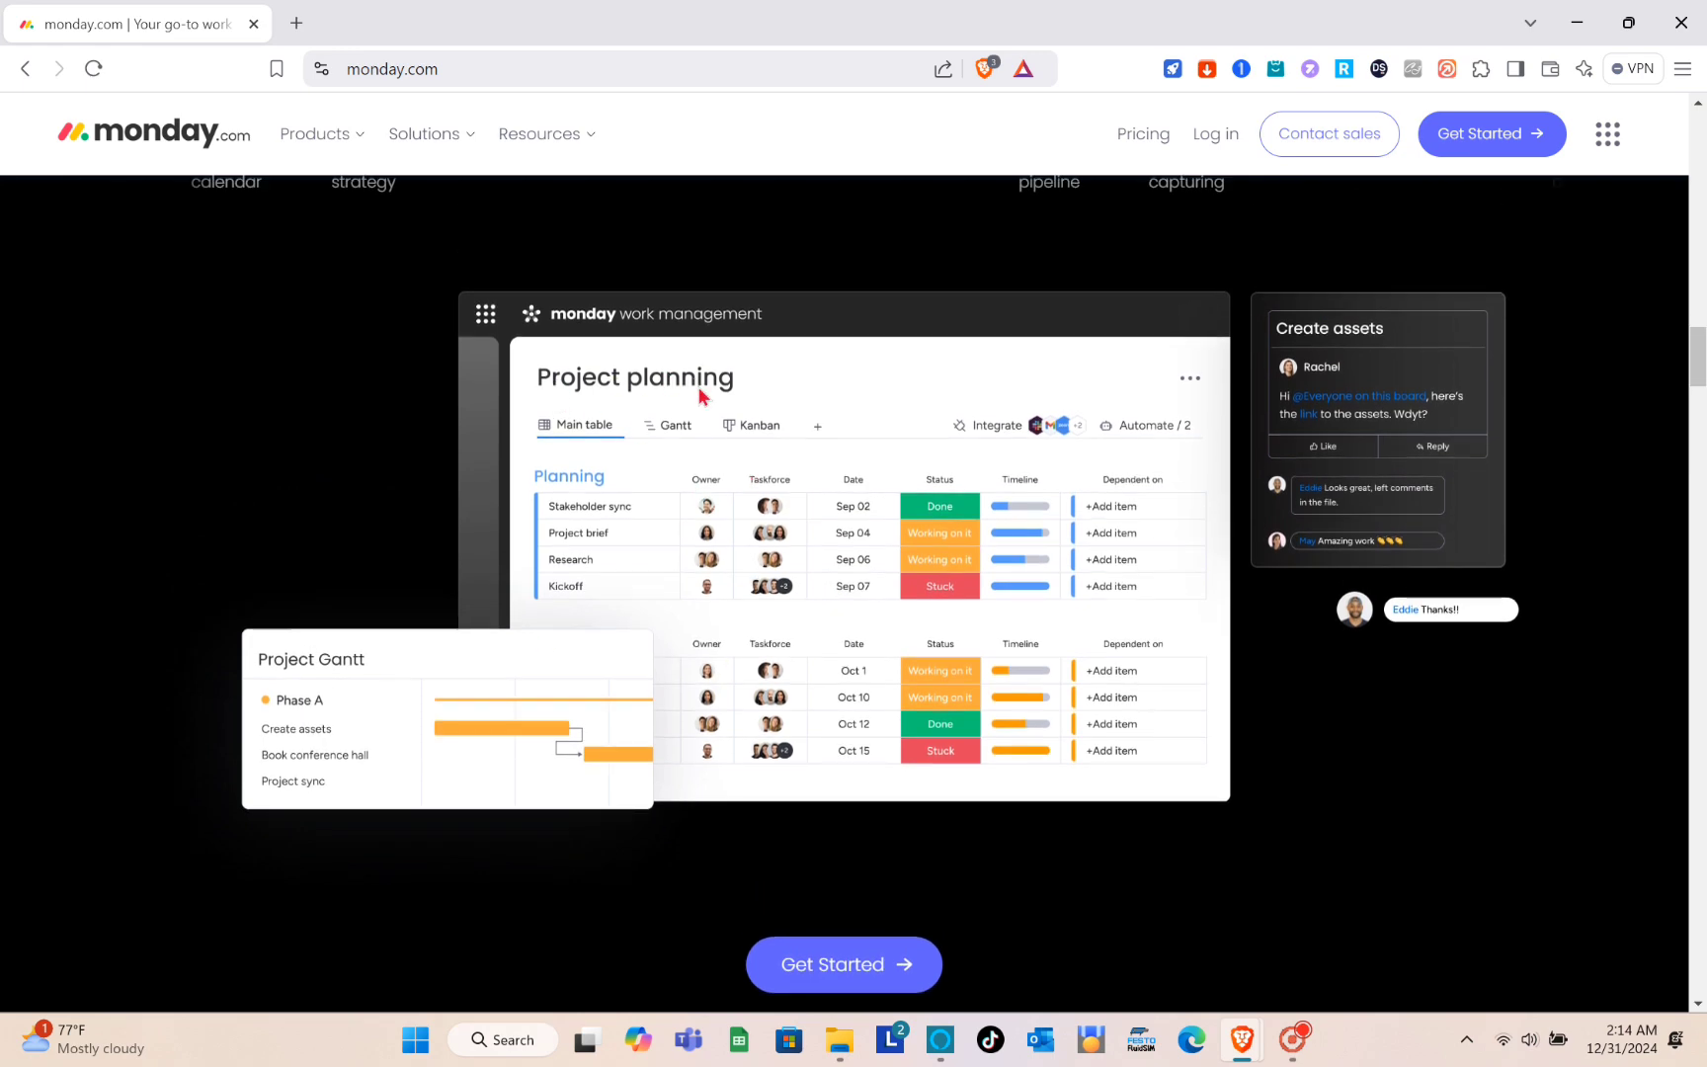
scroll(700, 395, down, 8)
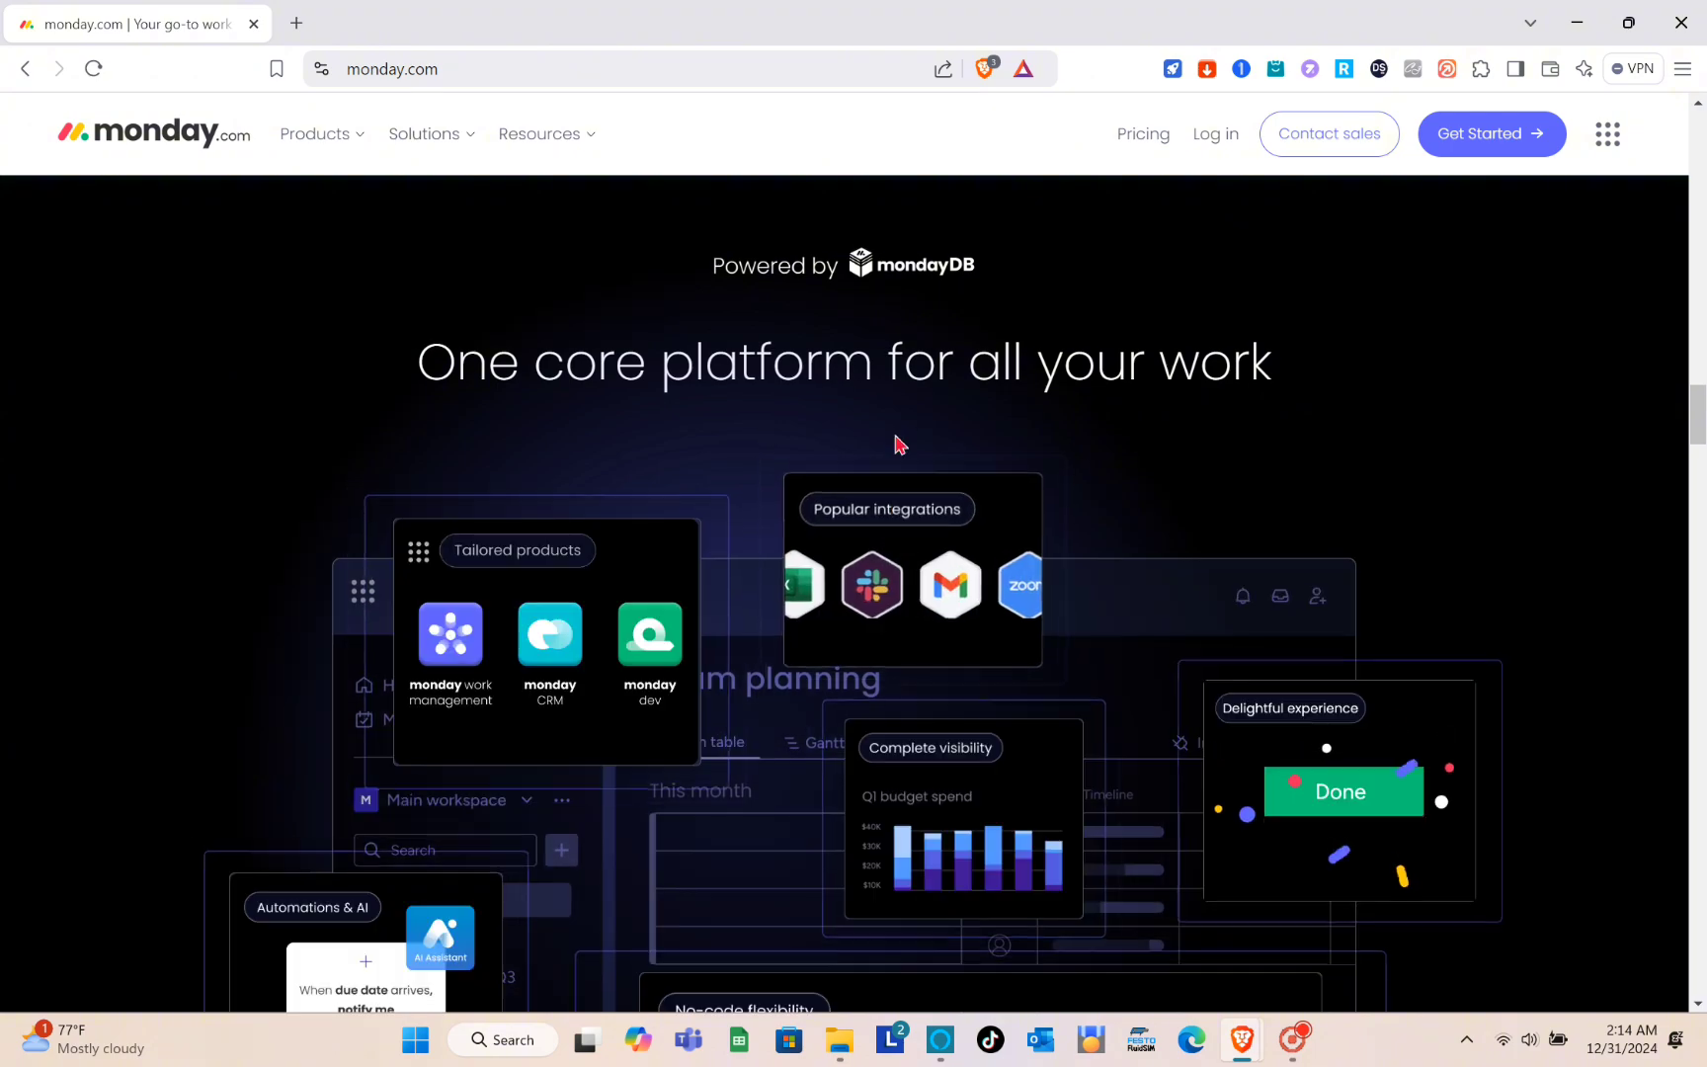
scroll(850, 509, down, 4)
scroll(849, 509, up, 20)
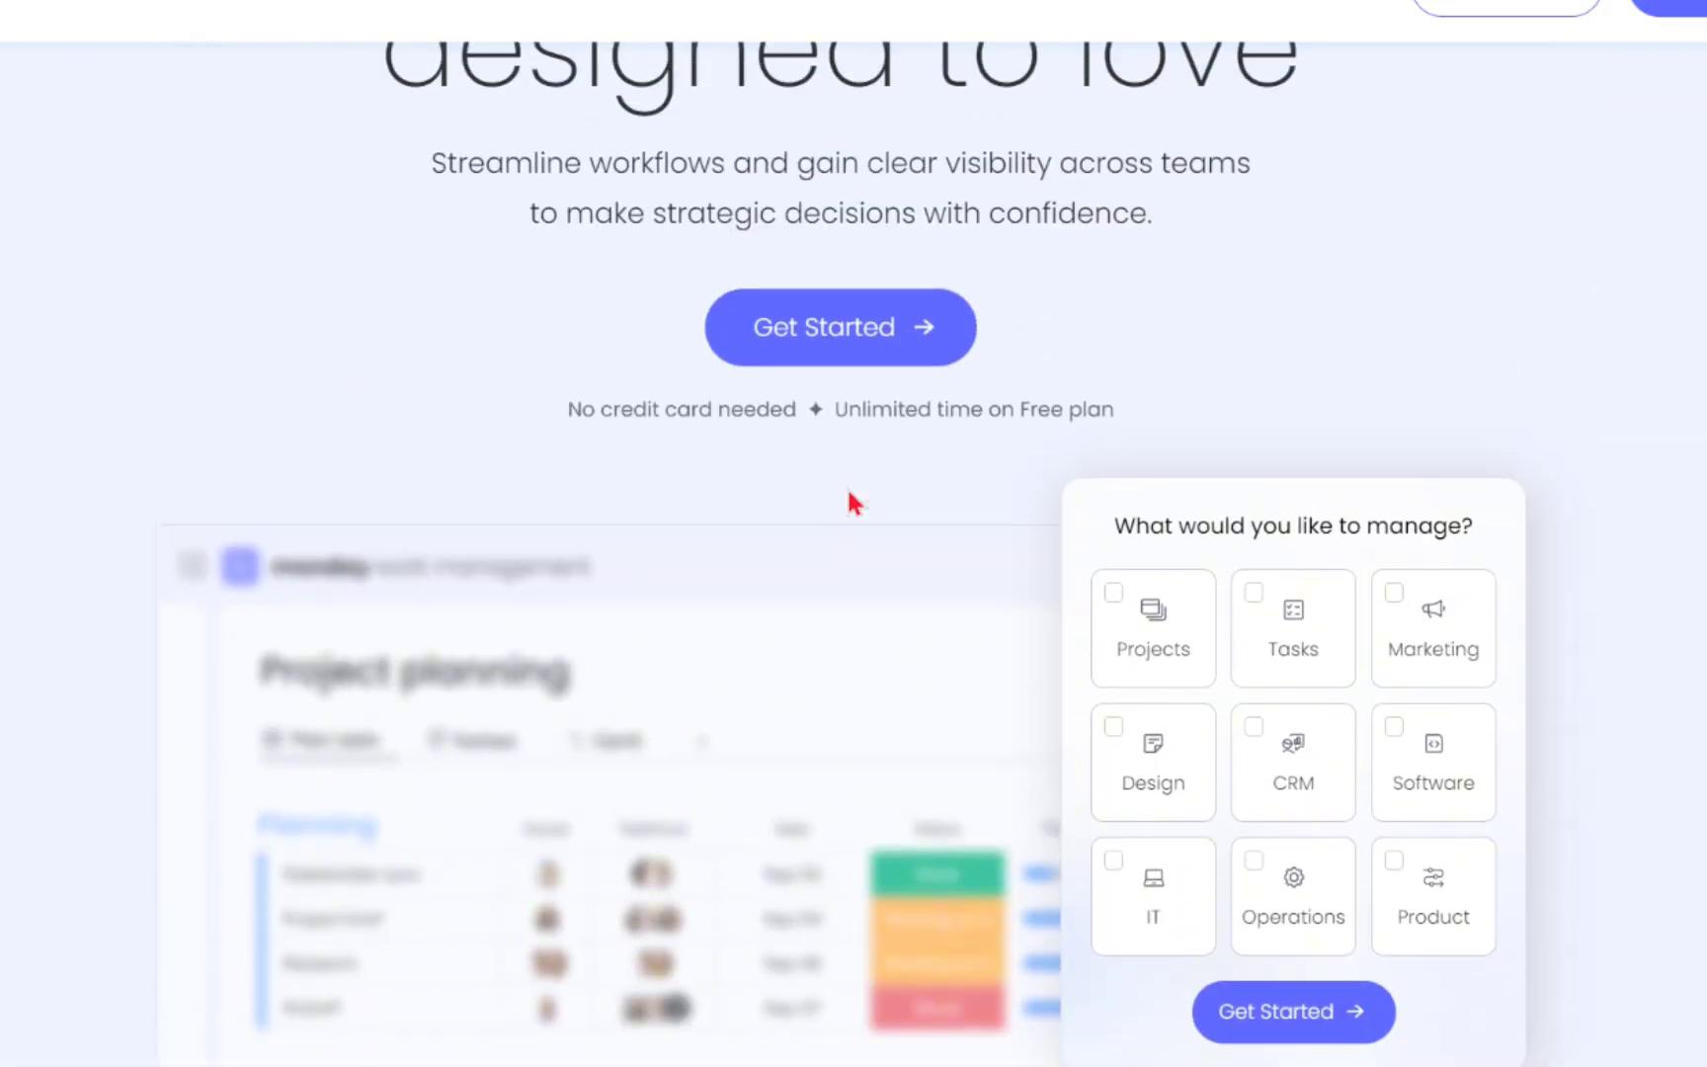
scroll(849, 499, up, 4)
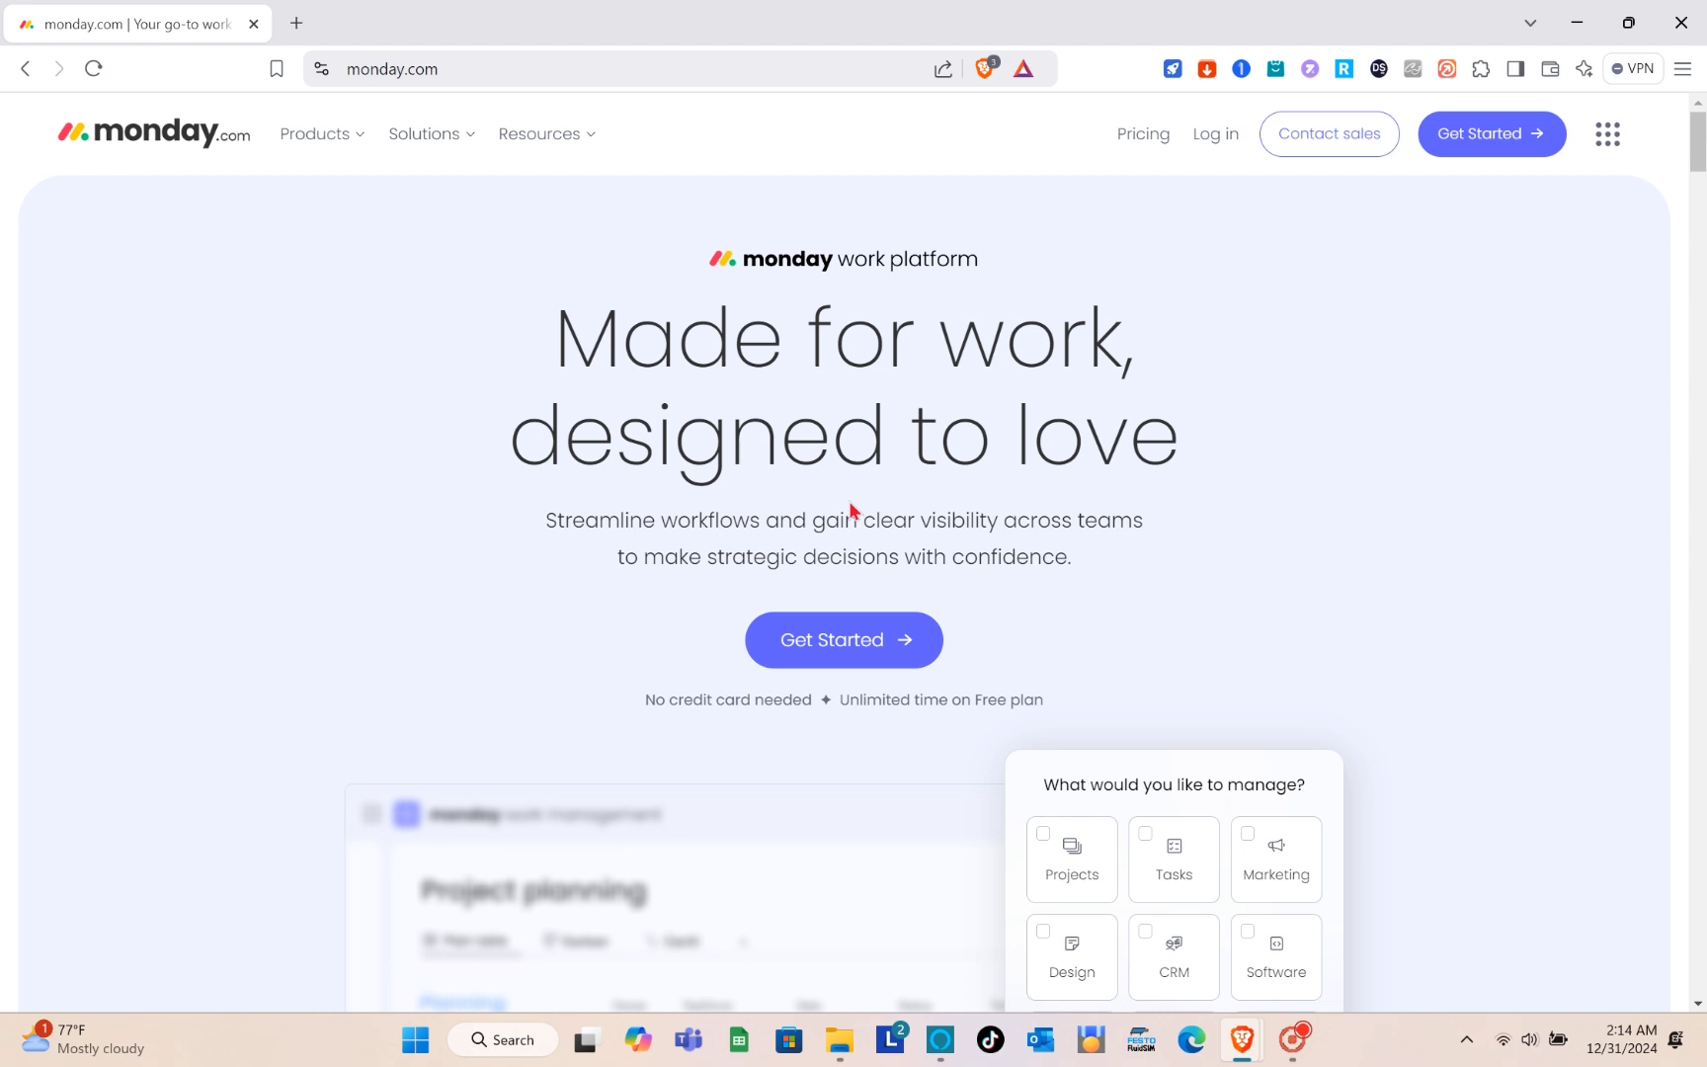
- Open the pricing page and compare the prices and included features of the Free, Basic, Standard, Pro and Enterprise plans
click(1172, 148)
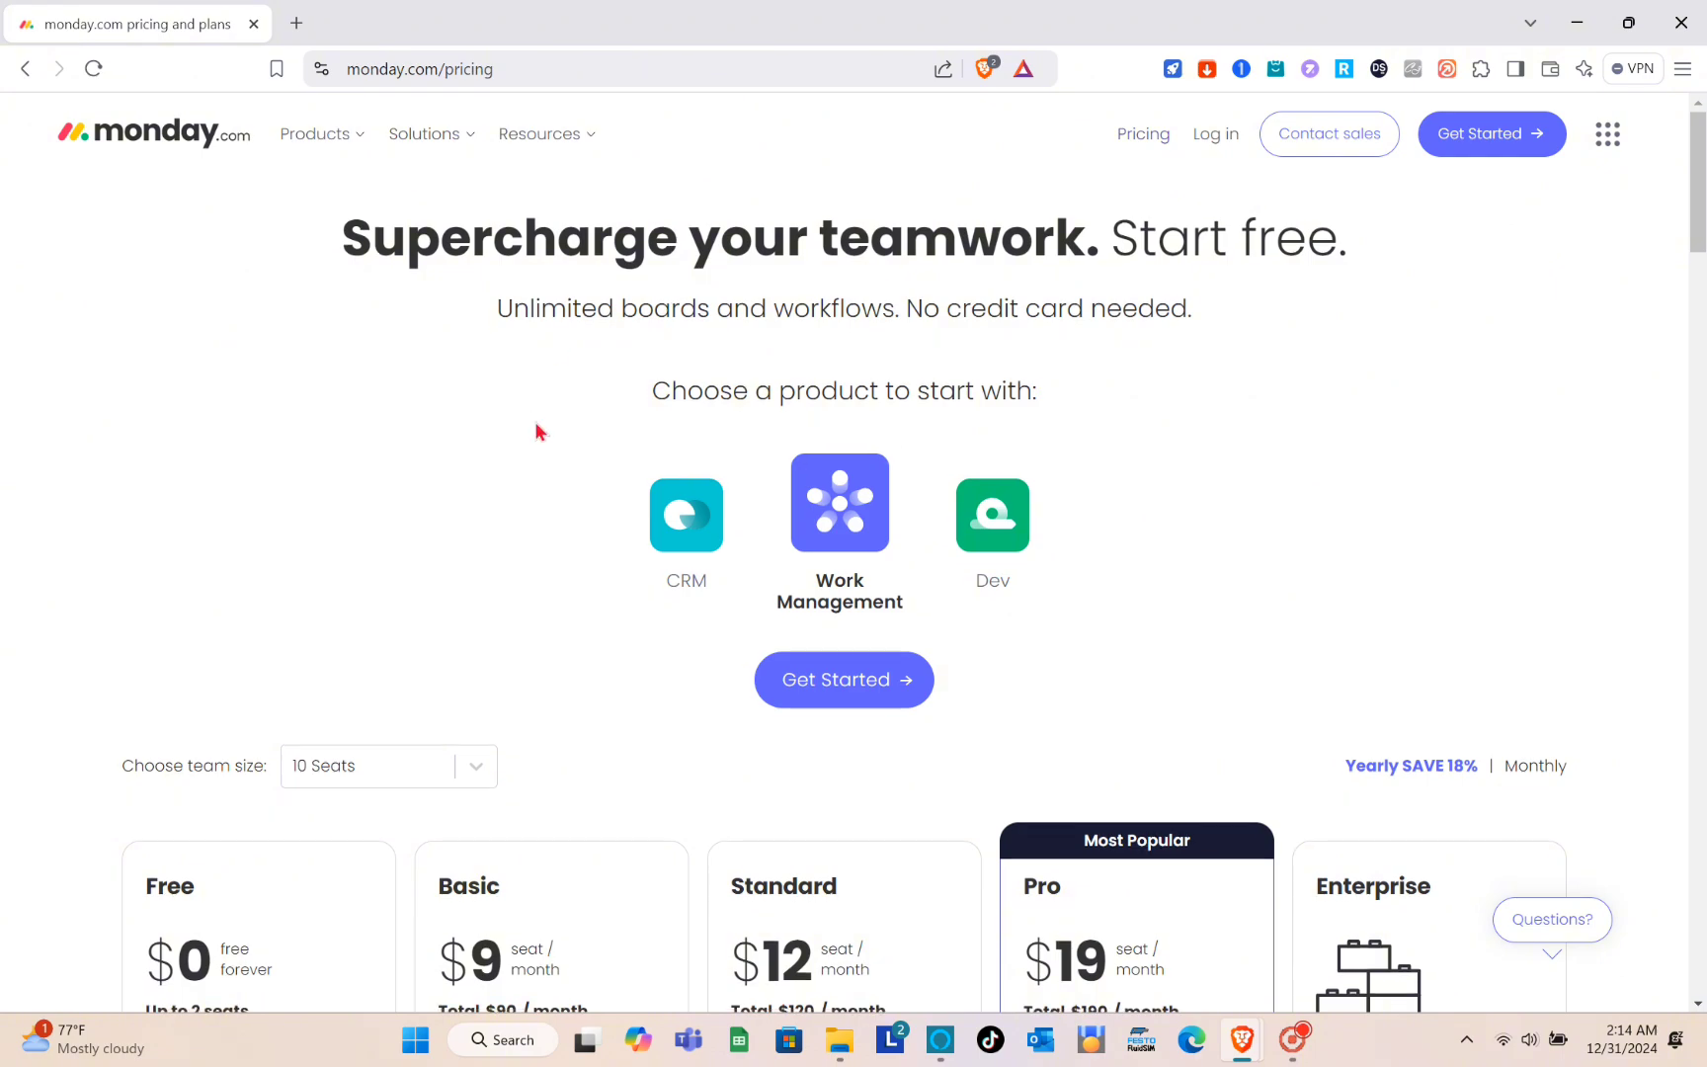
scroll(534, 422, down, 5)
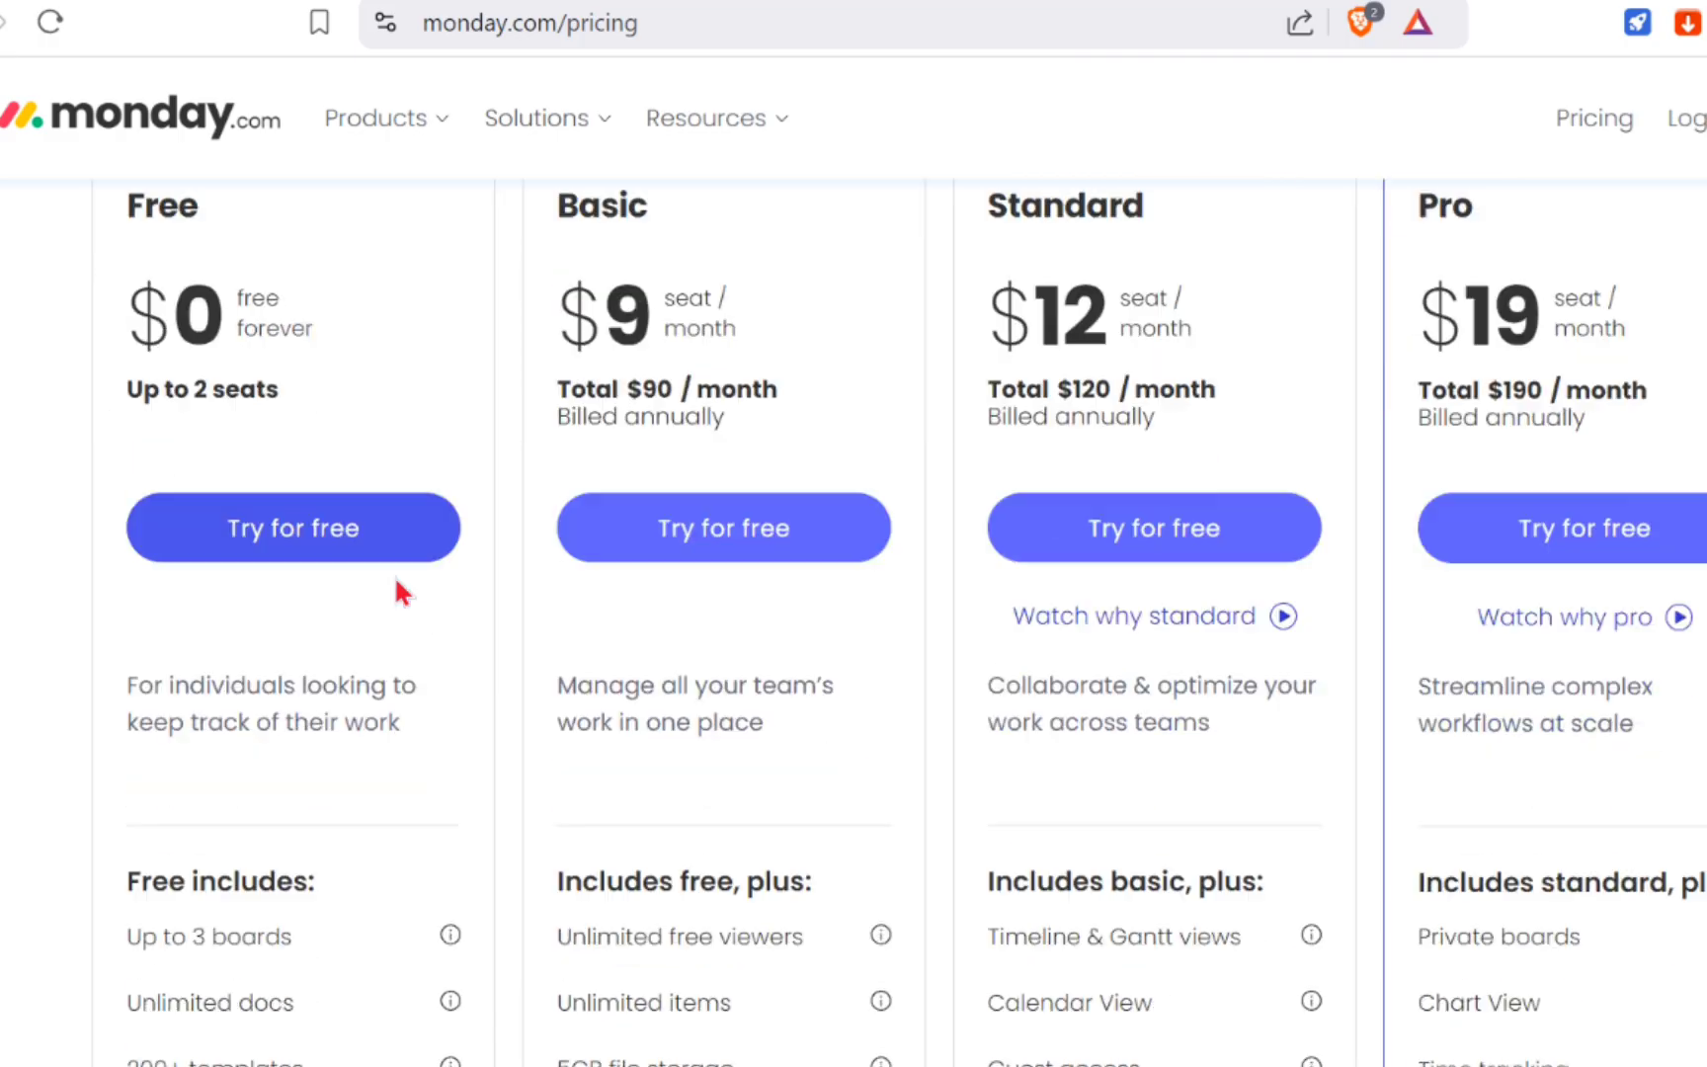
scroll(395, 578, down, 1)
scroll(395, 579, up, 1)
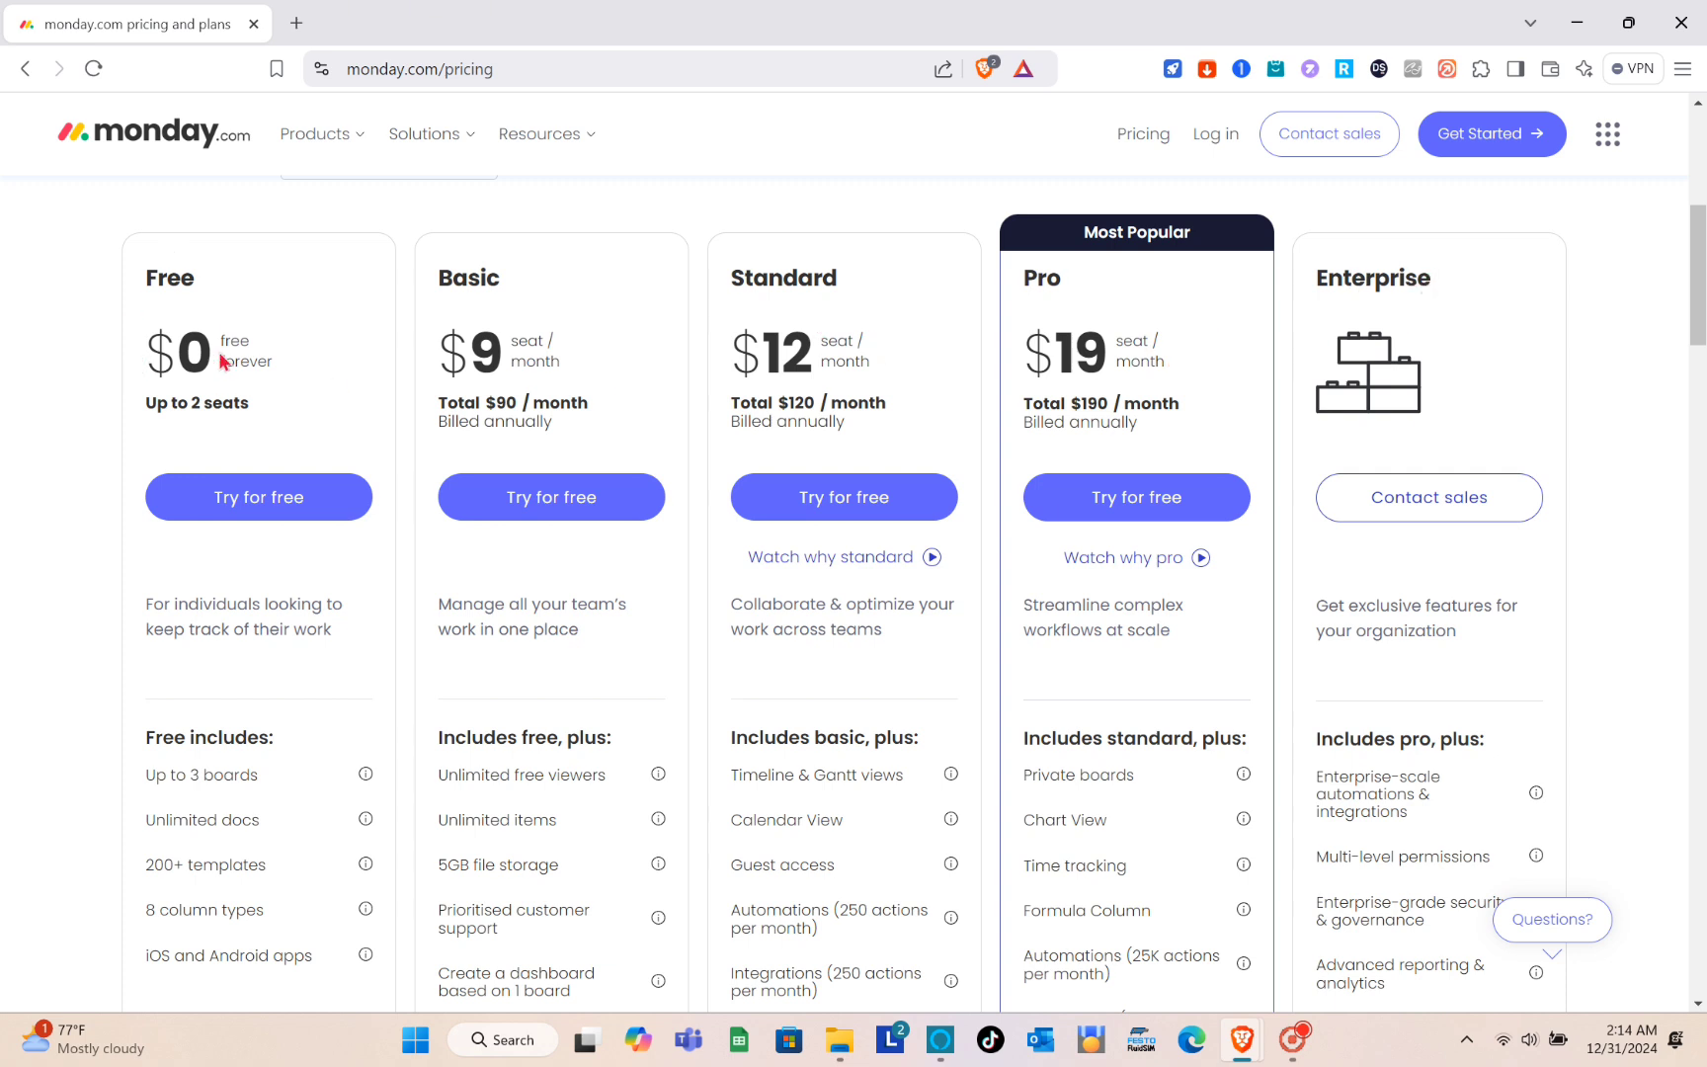
drag(224, 340, 269, 363)
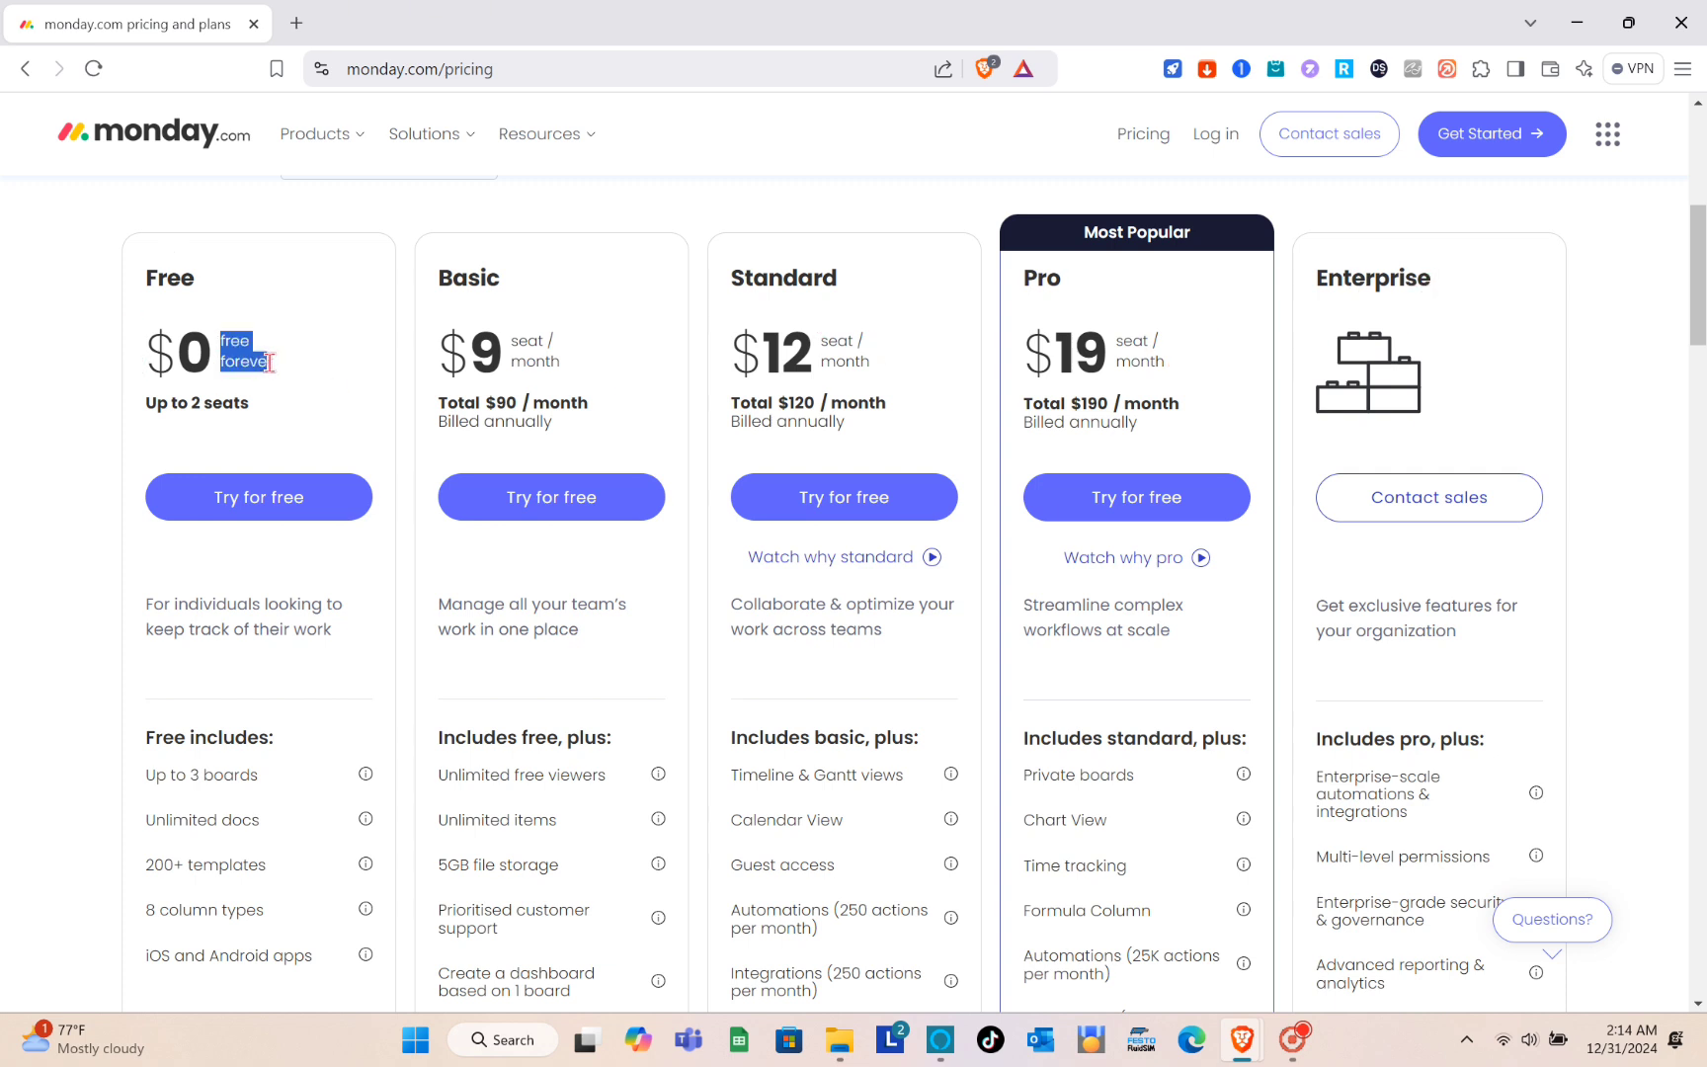
click(283, 374)
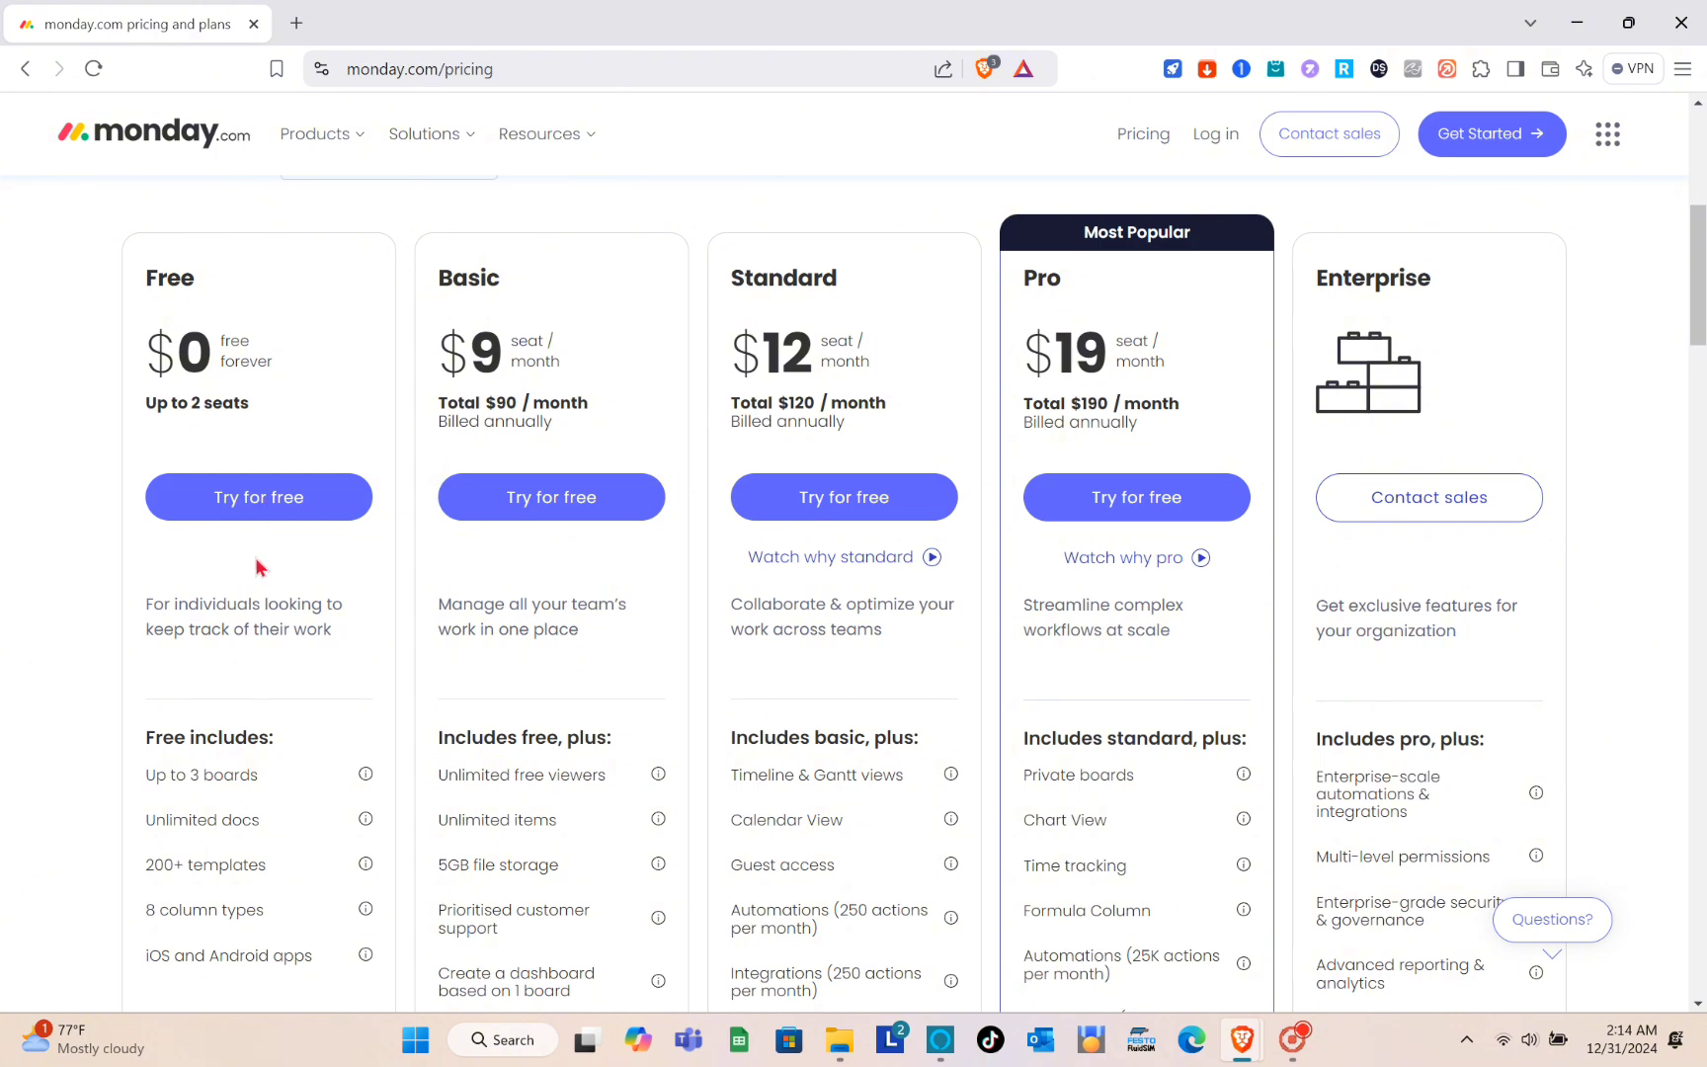
scroll(260, 414, down, 1)
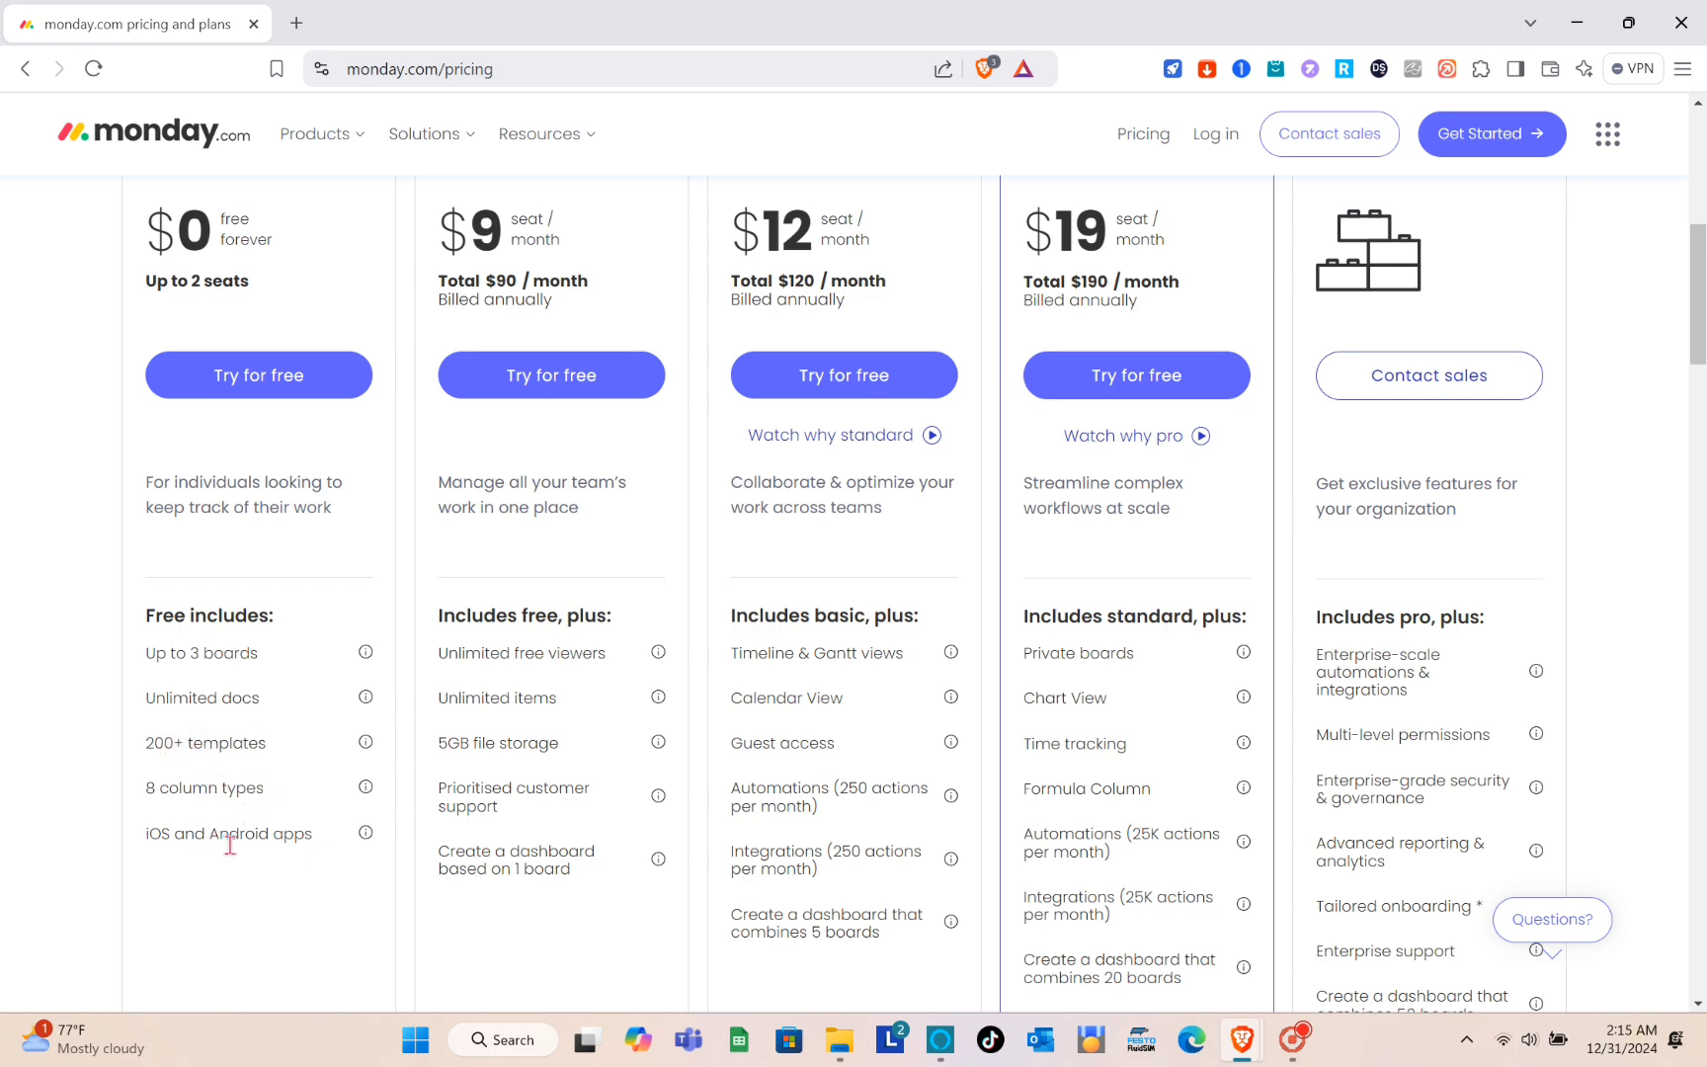
scroll(464, 389, up, 2)
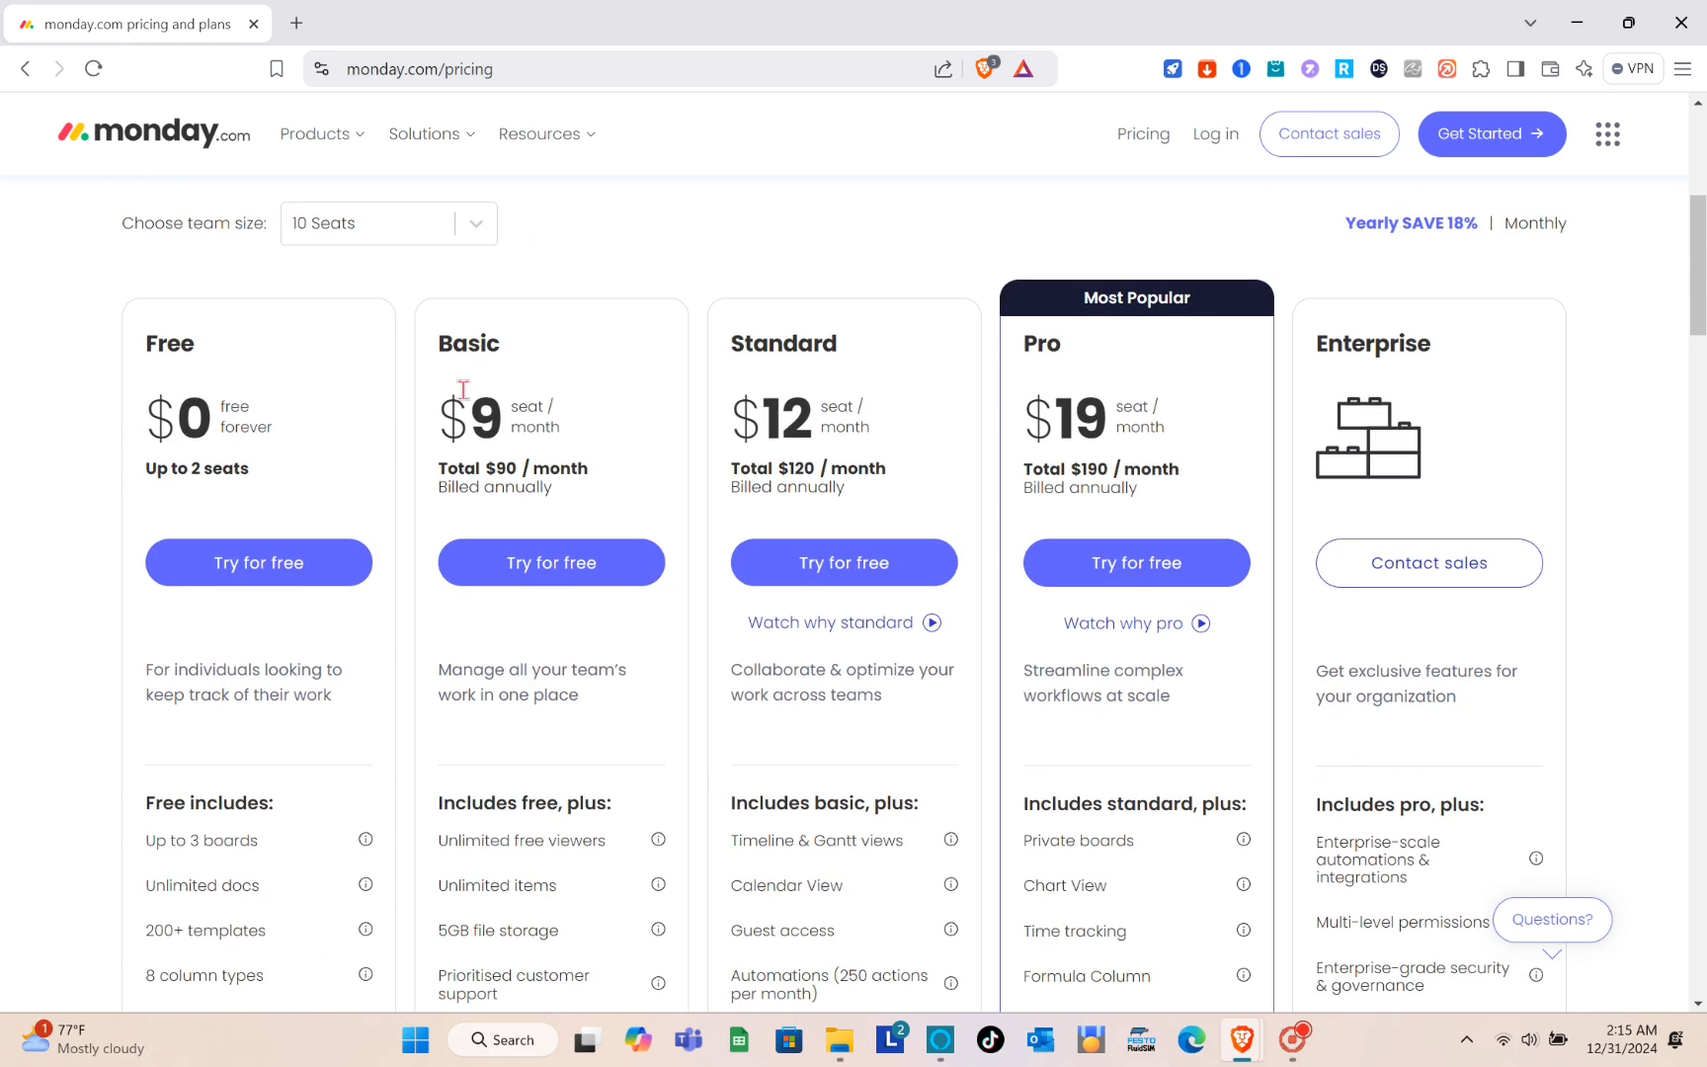
scroll(546, 461, down, 1)
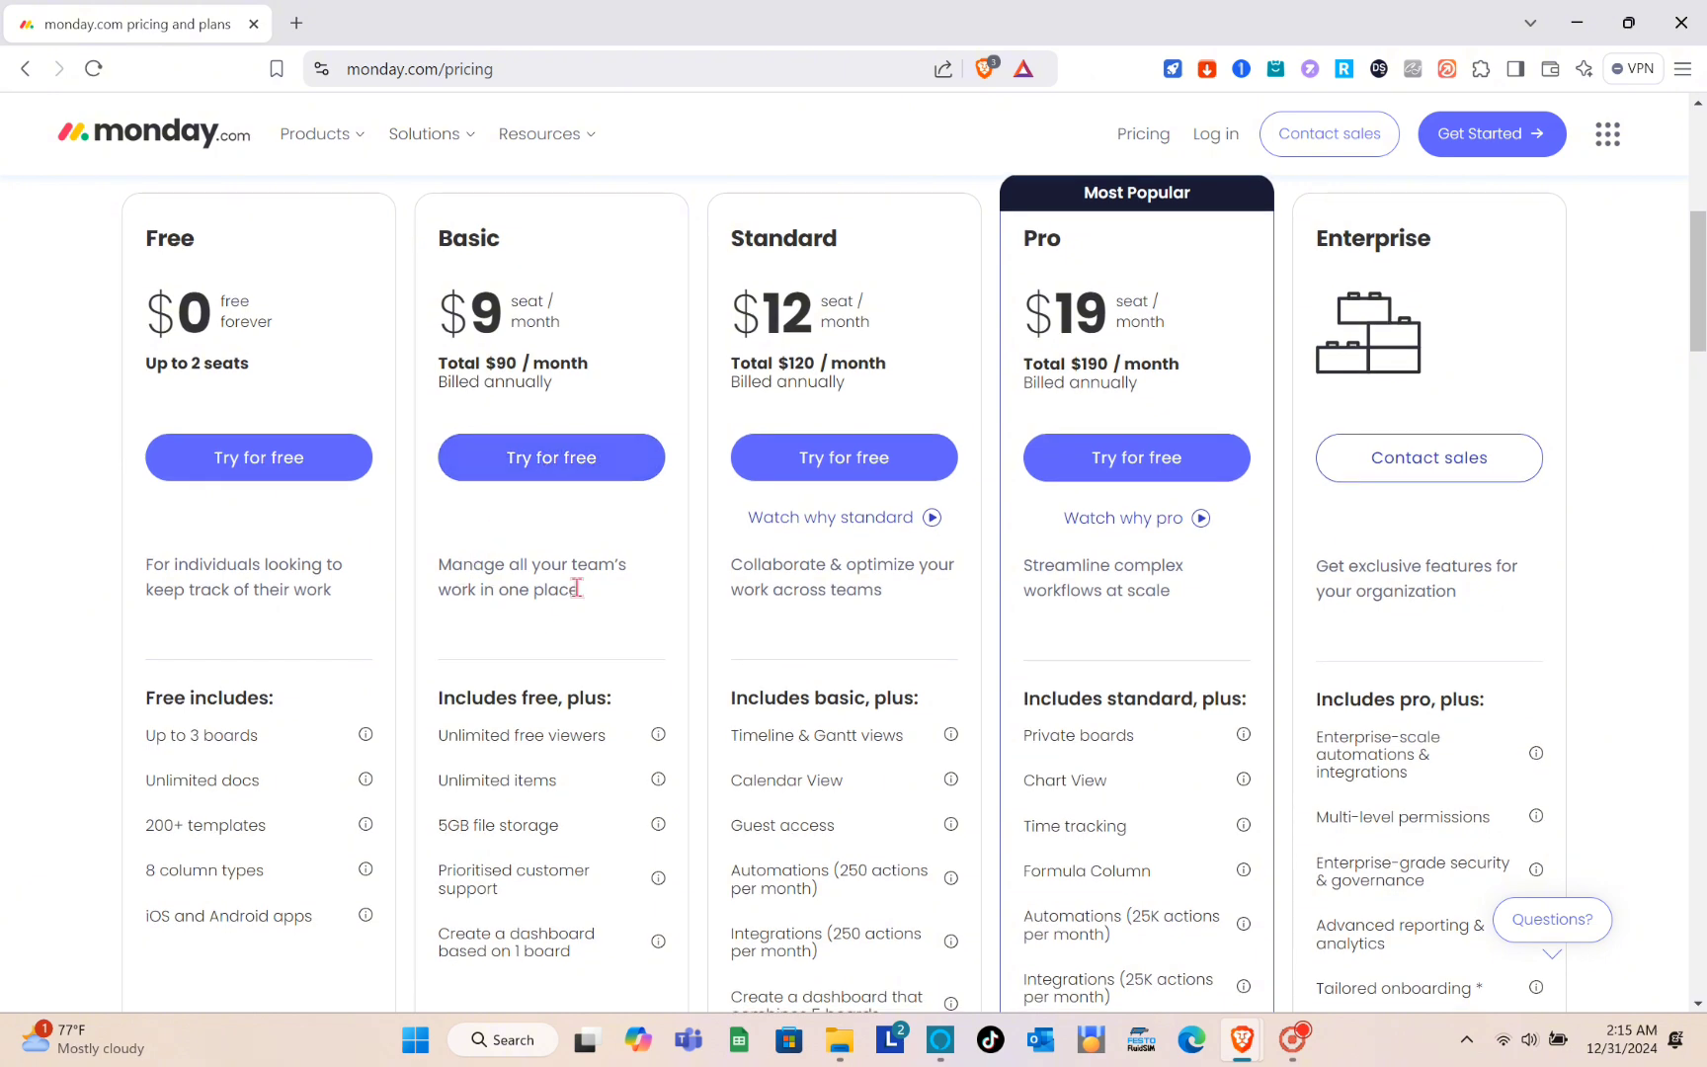
scroll(504, 644, down, 1)
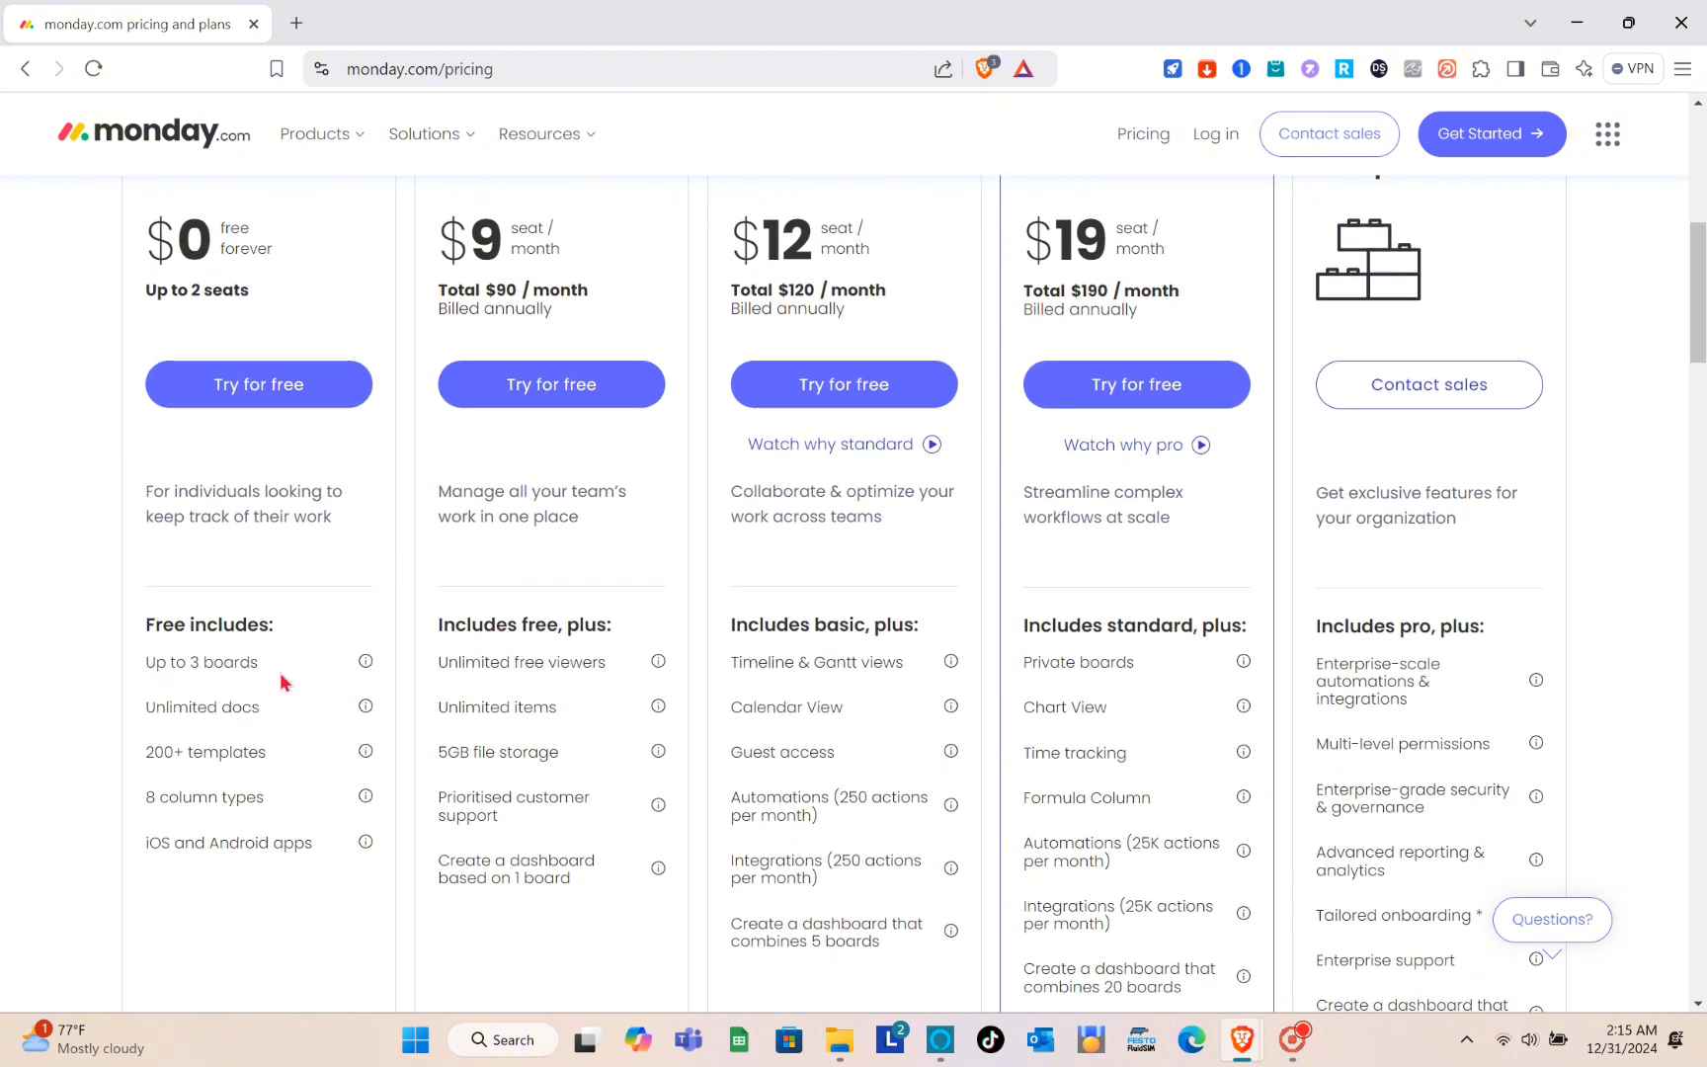
scroll(559, 857, up, 1)
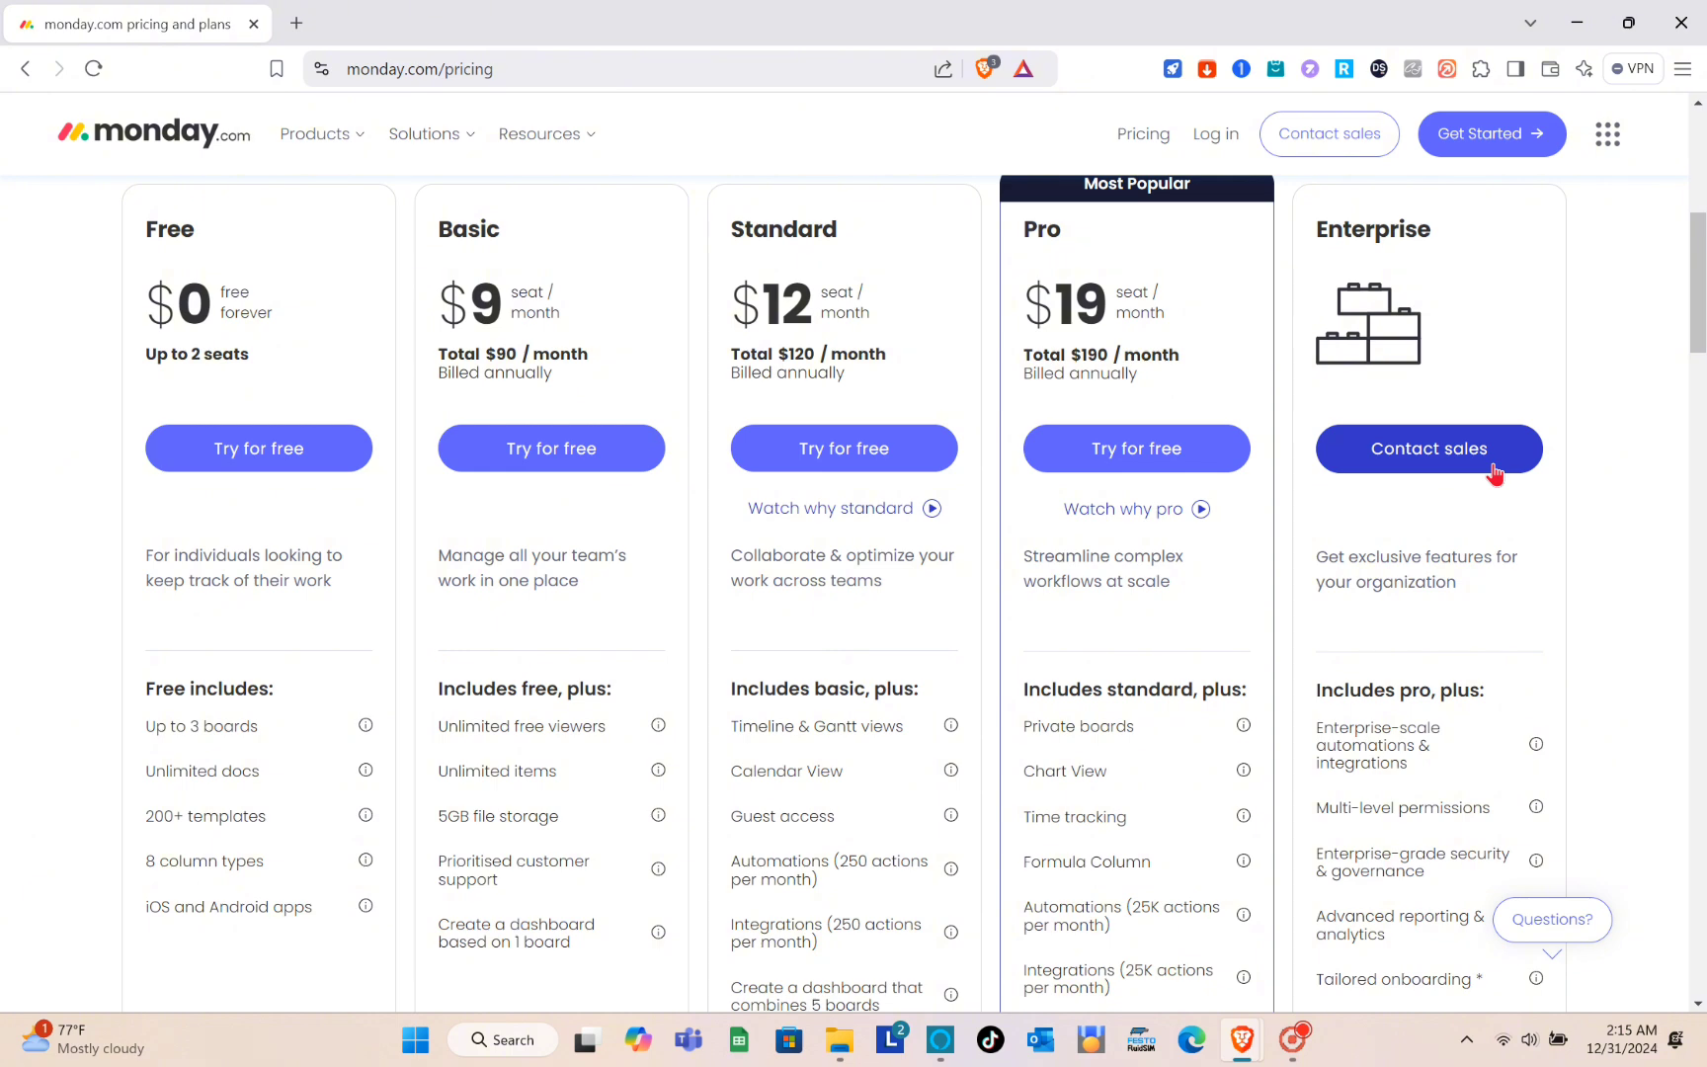
scroll(883, 441, up, 3)
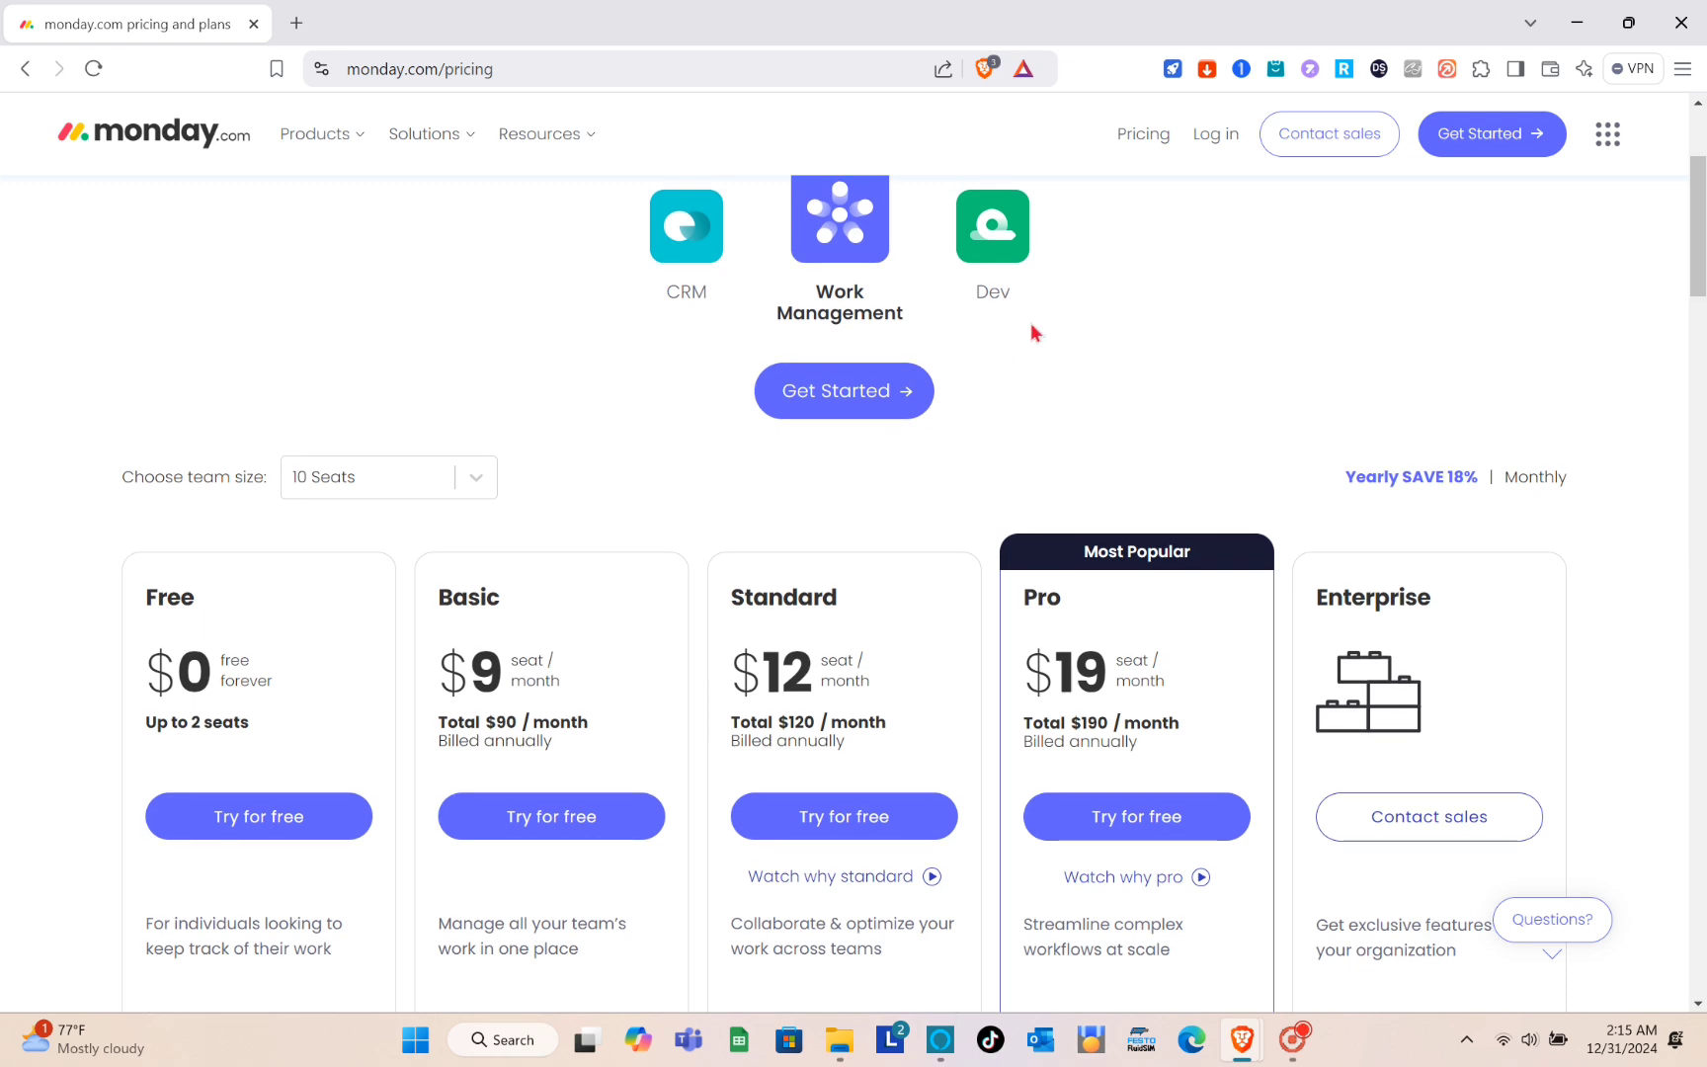
scroll(770, 445, up, 2)
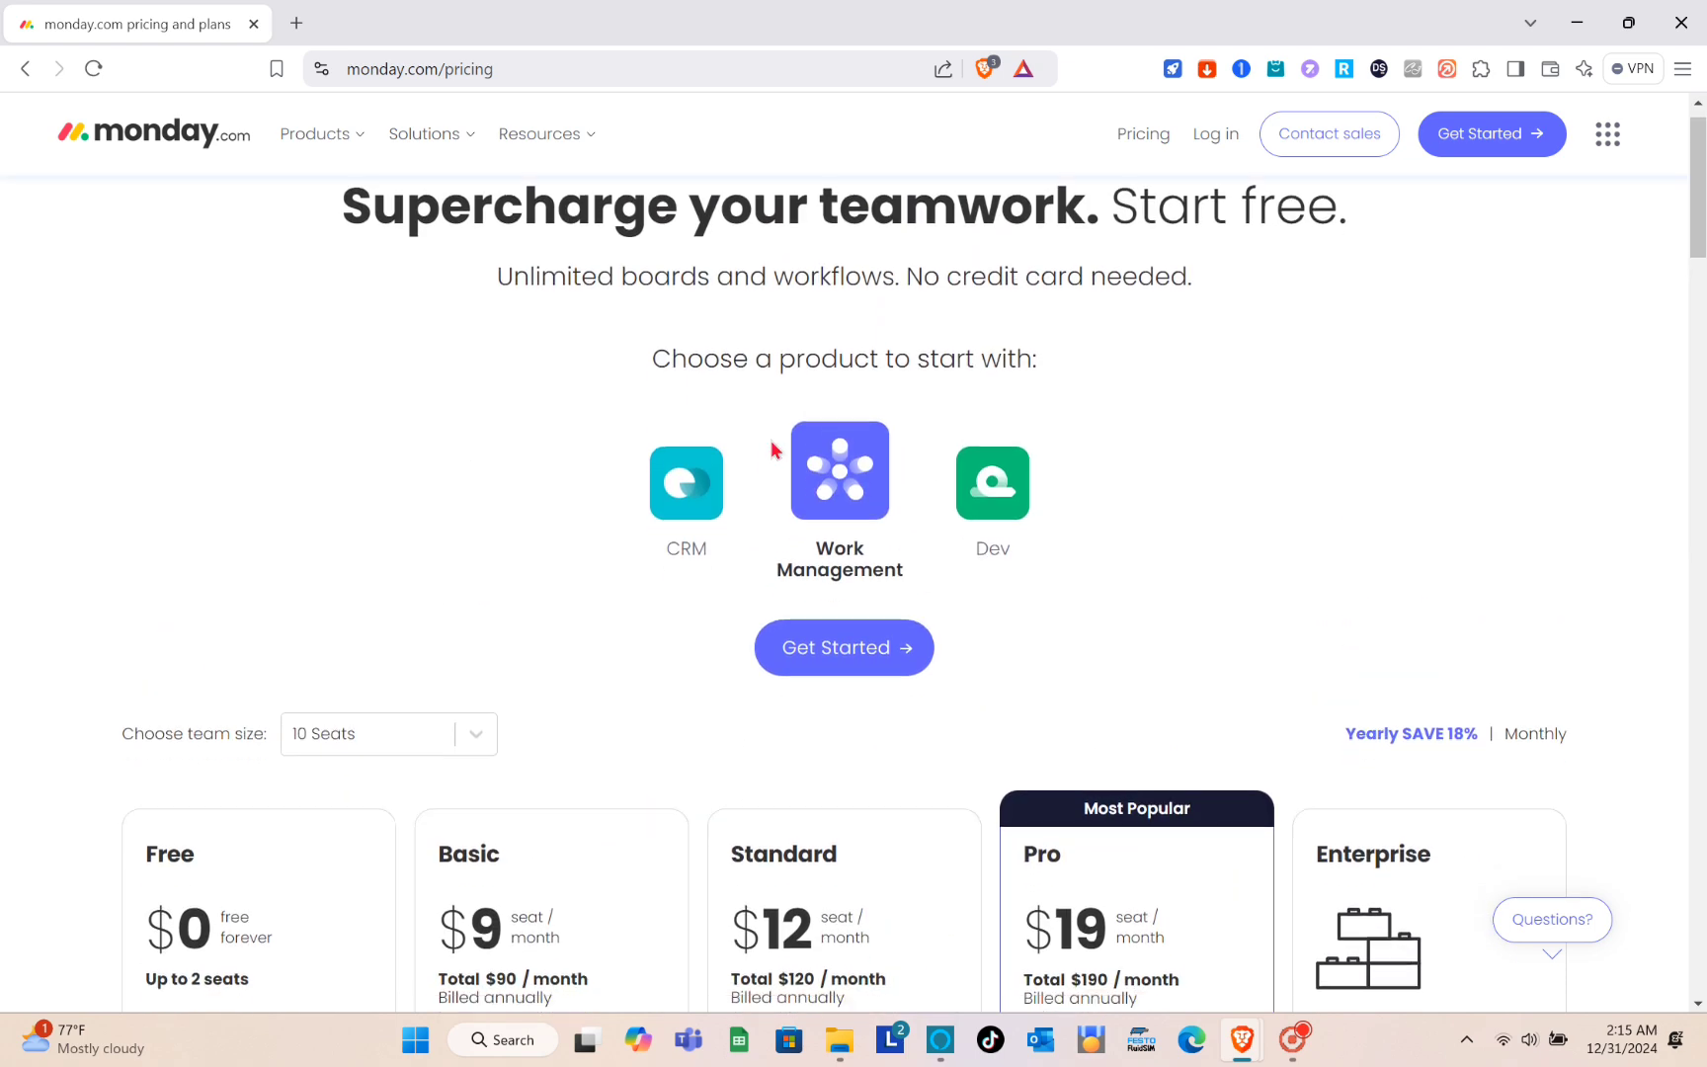
- Start signing up for the Free plan and continue with a Google account
scroll(771, 449, down, 1)
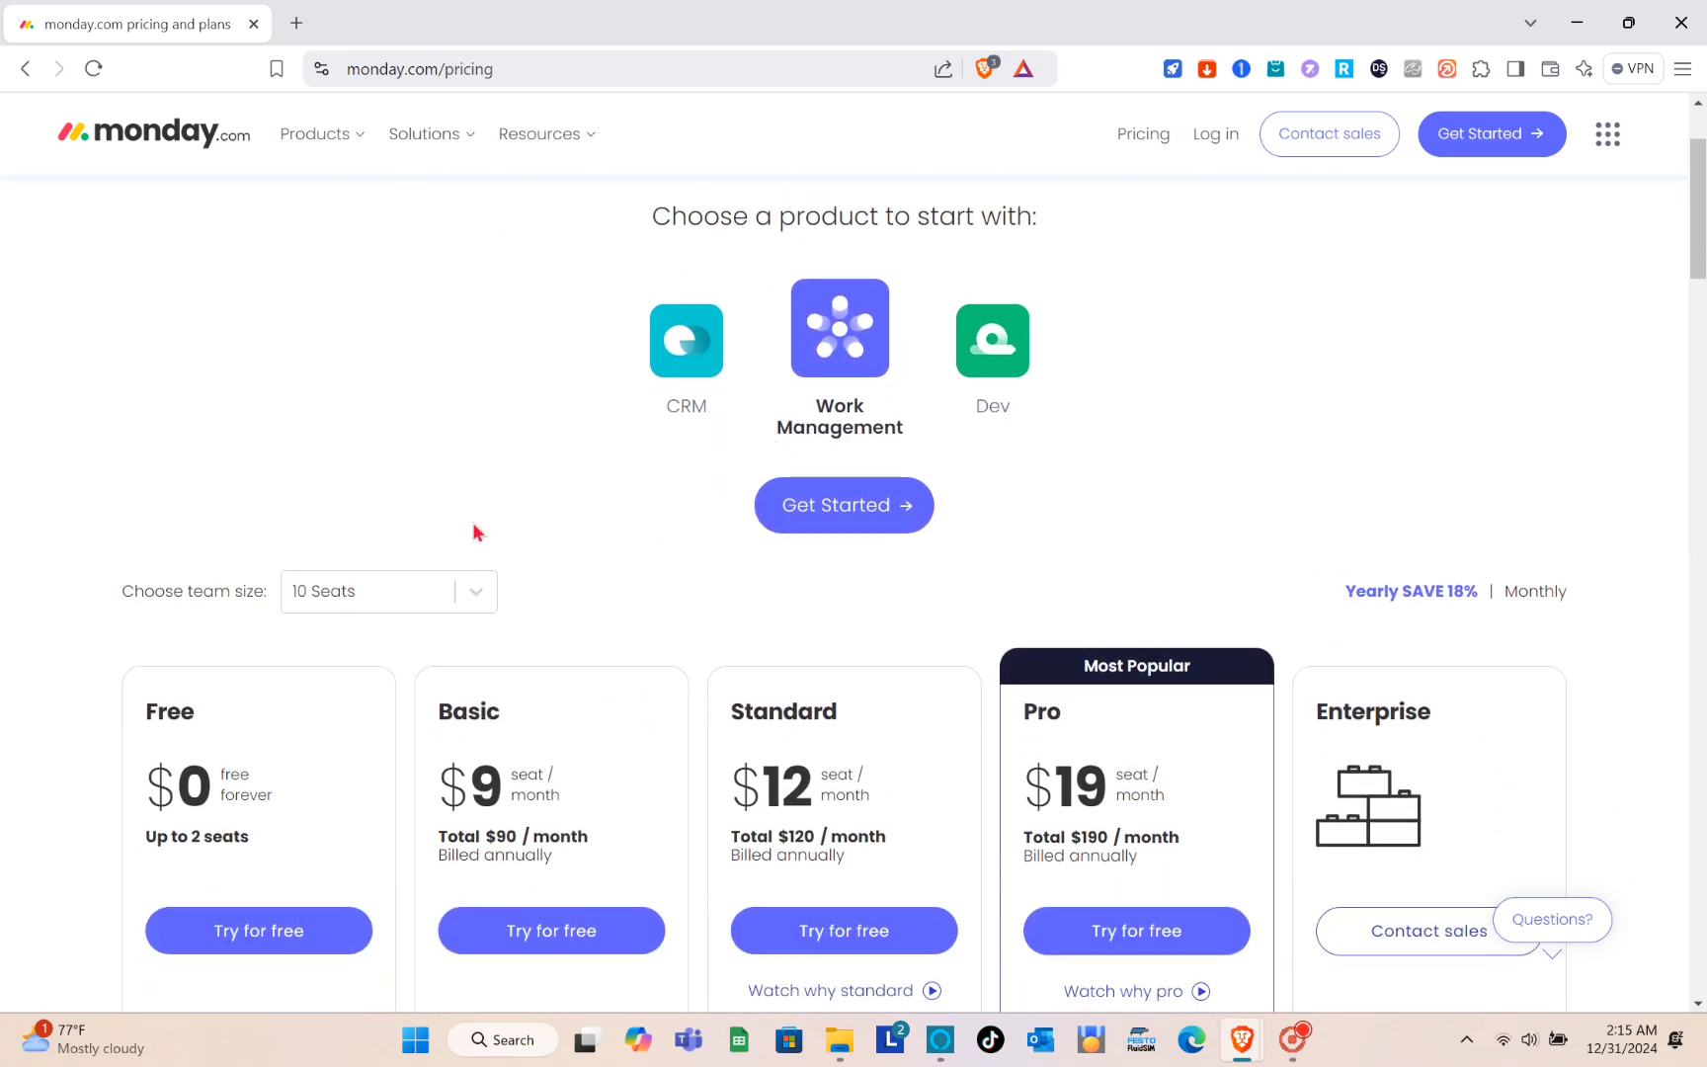
click(243, 939)
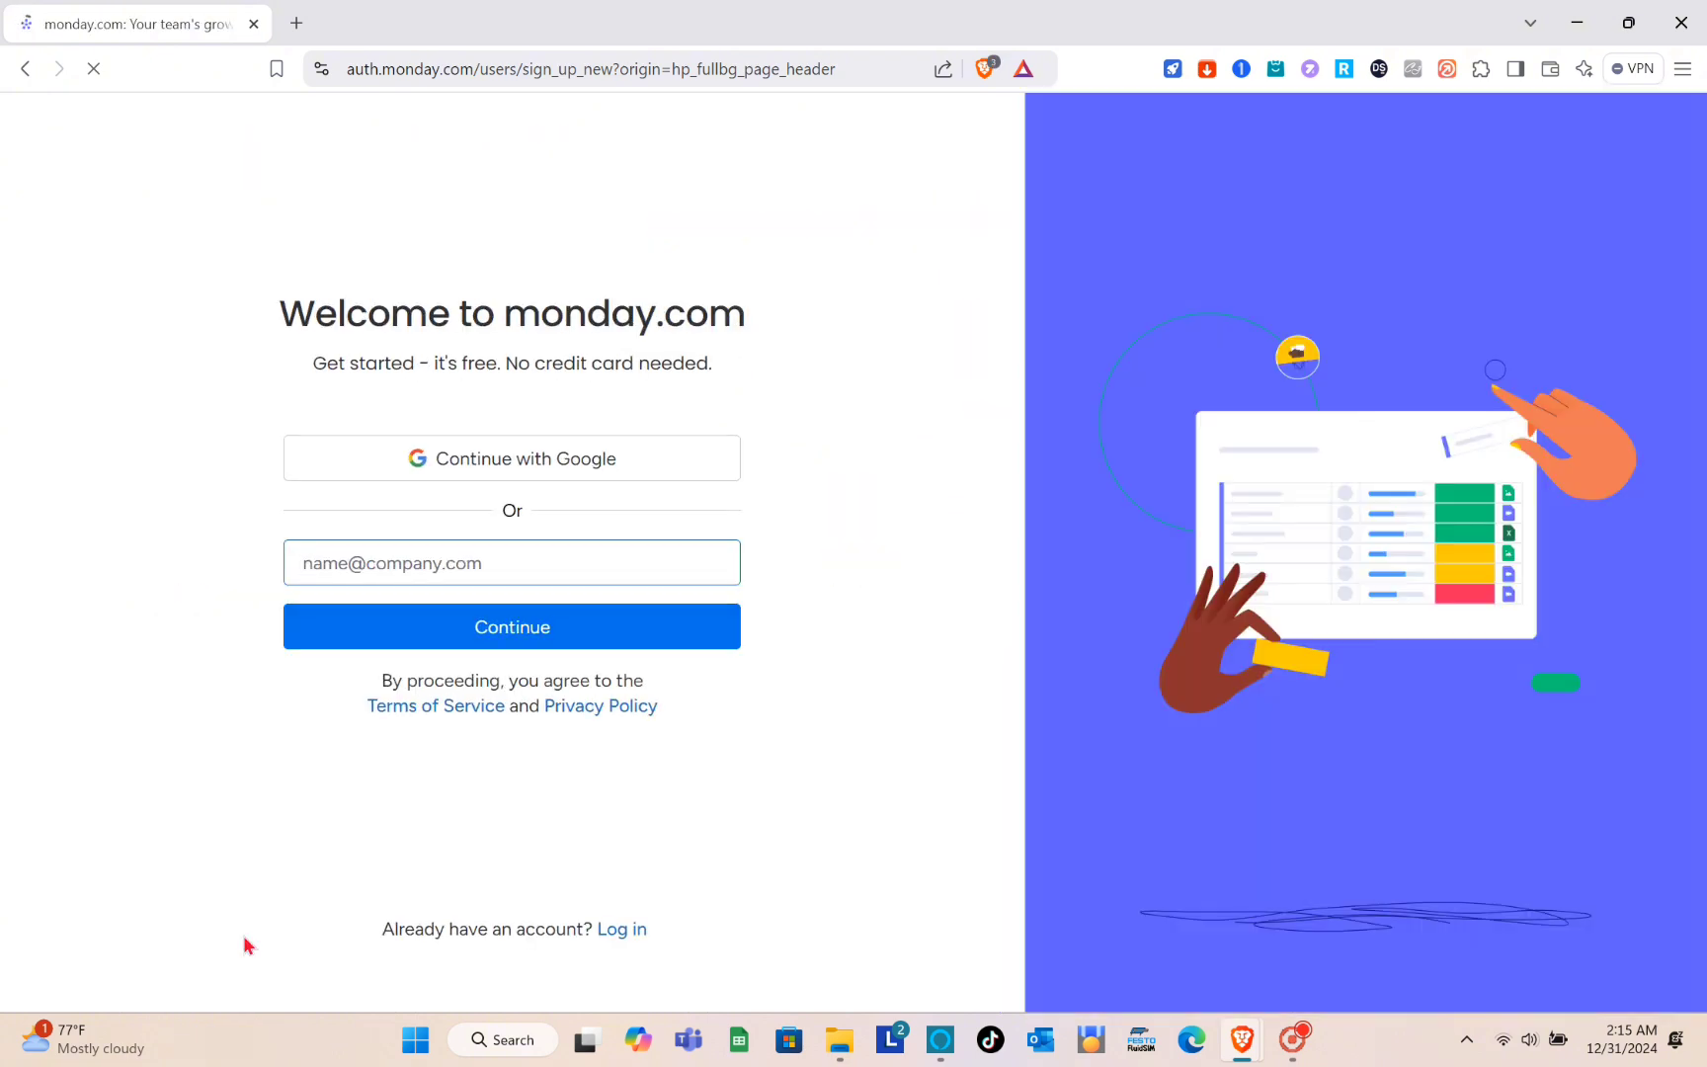
click(367, 560)
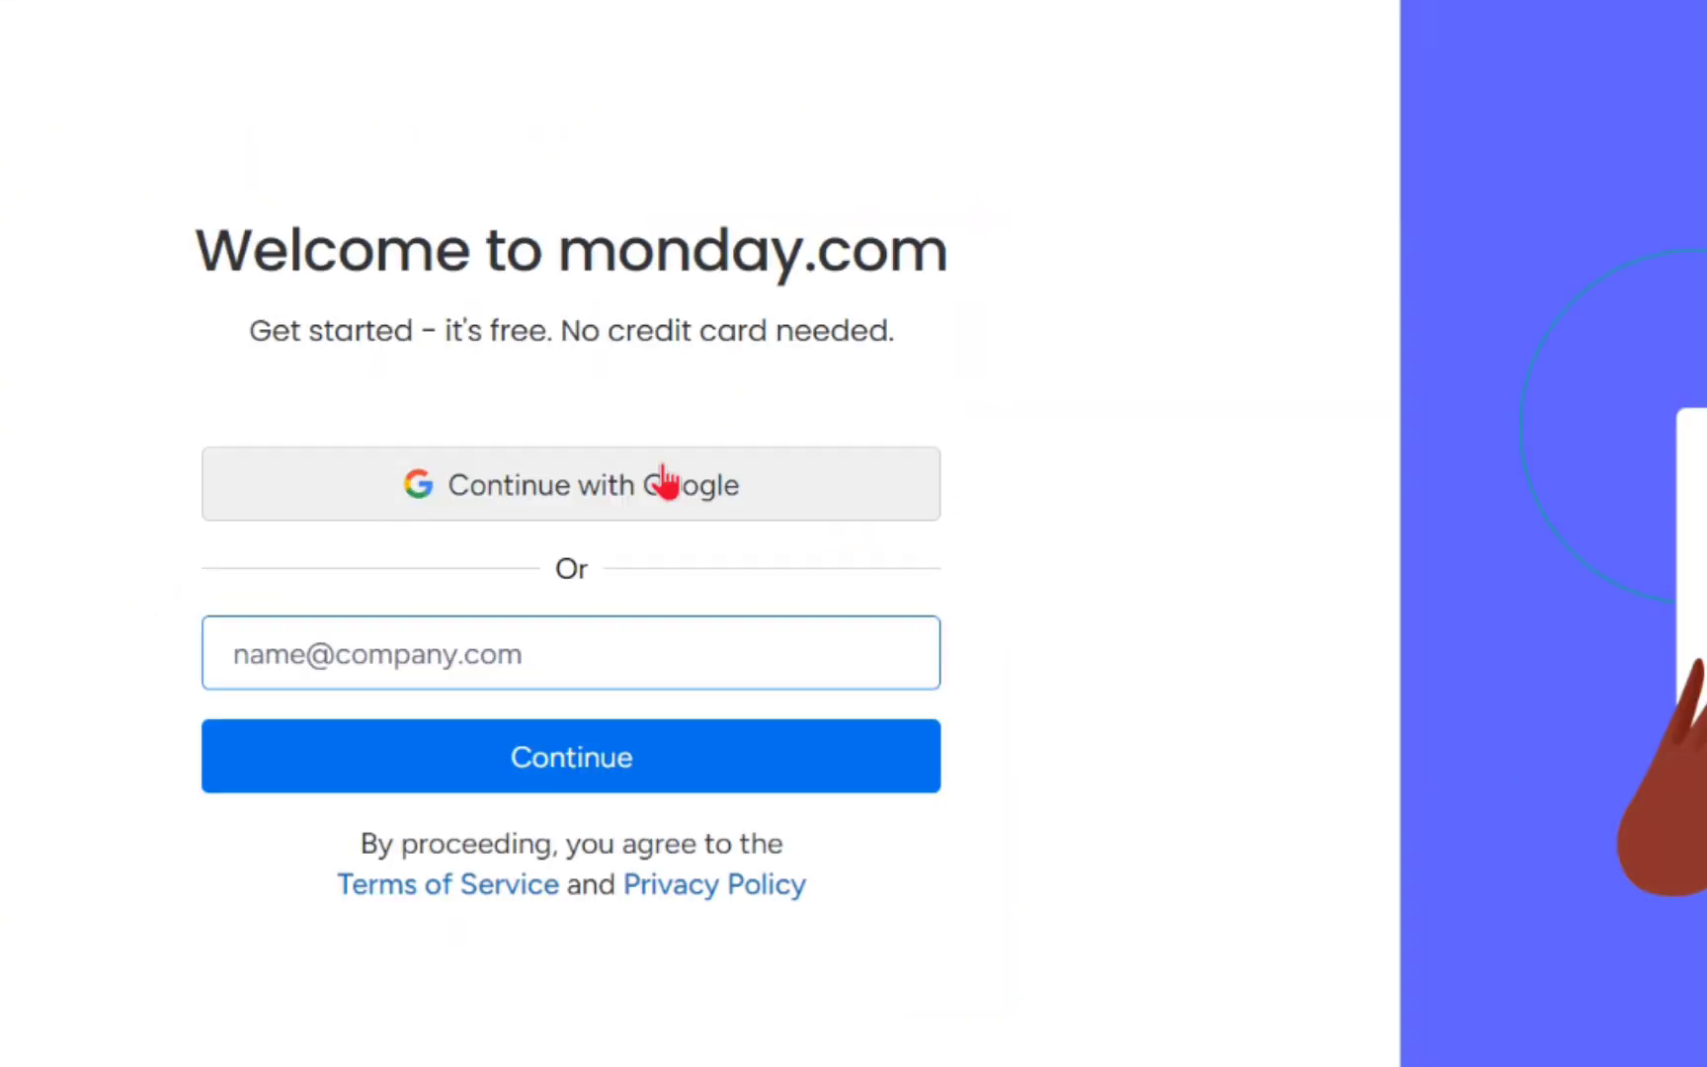
click(664, 484)
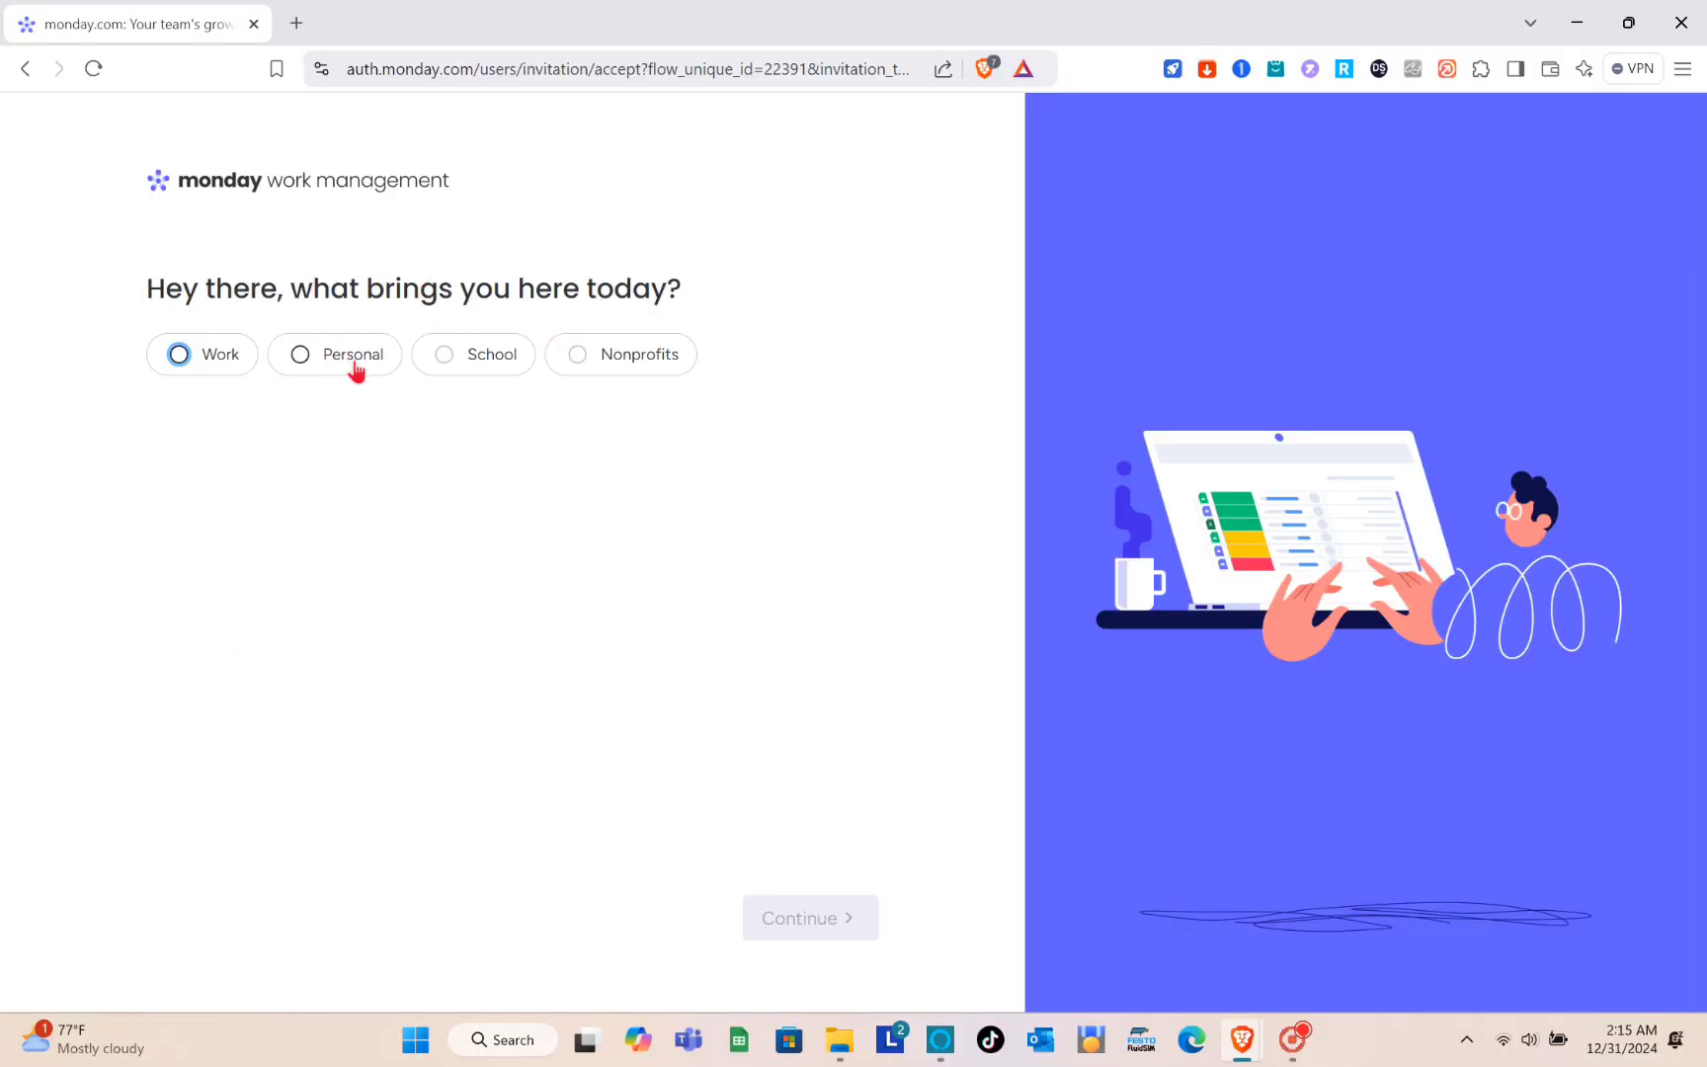
- Answer the first onboarding questions with Work as the purpose and Team leader as the current role, and continue
click(203, 362)
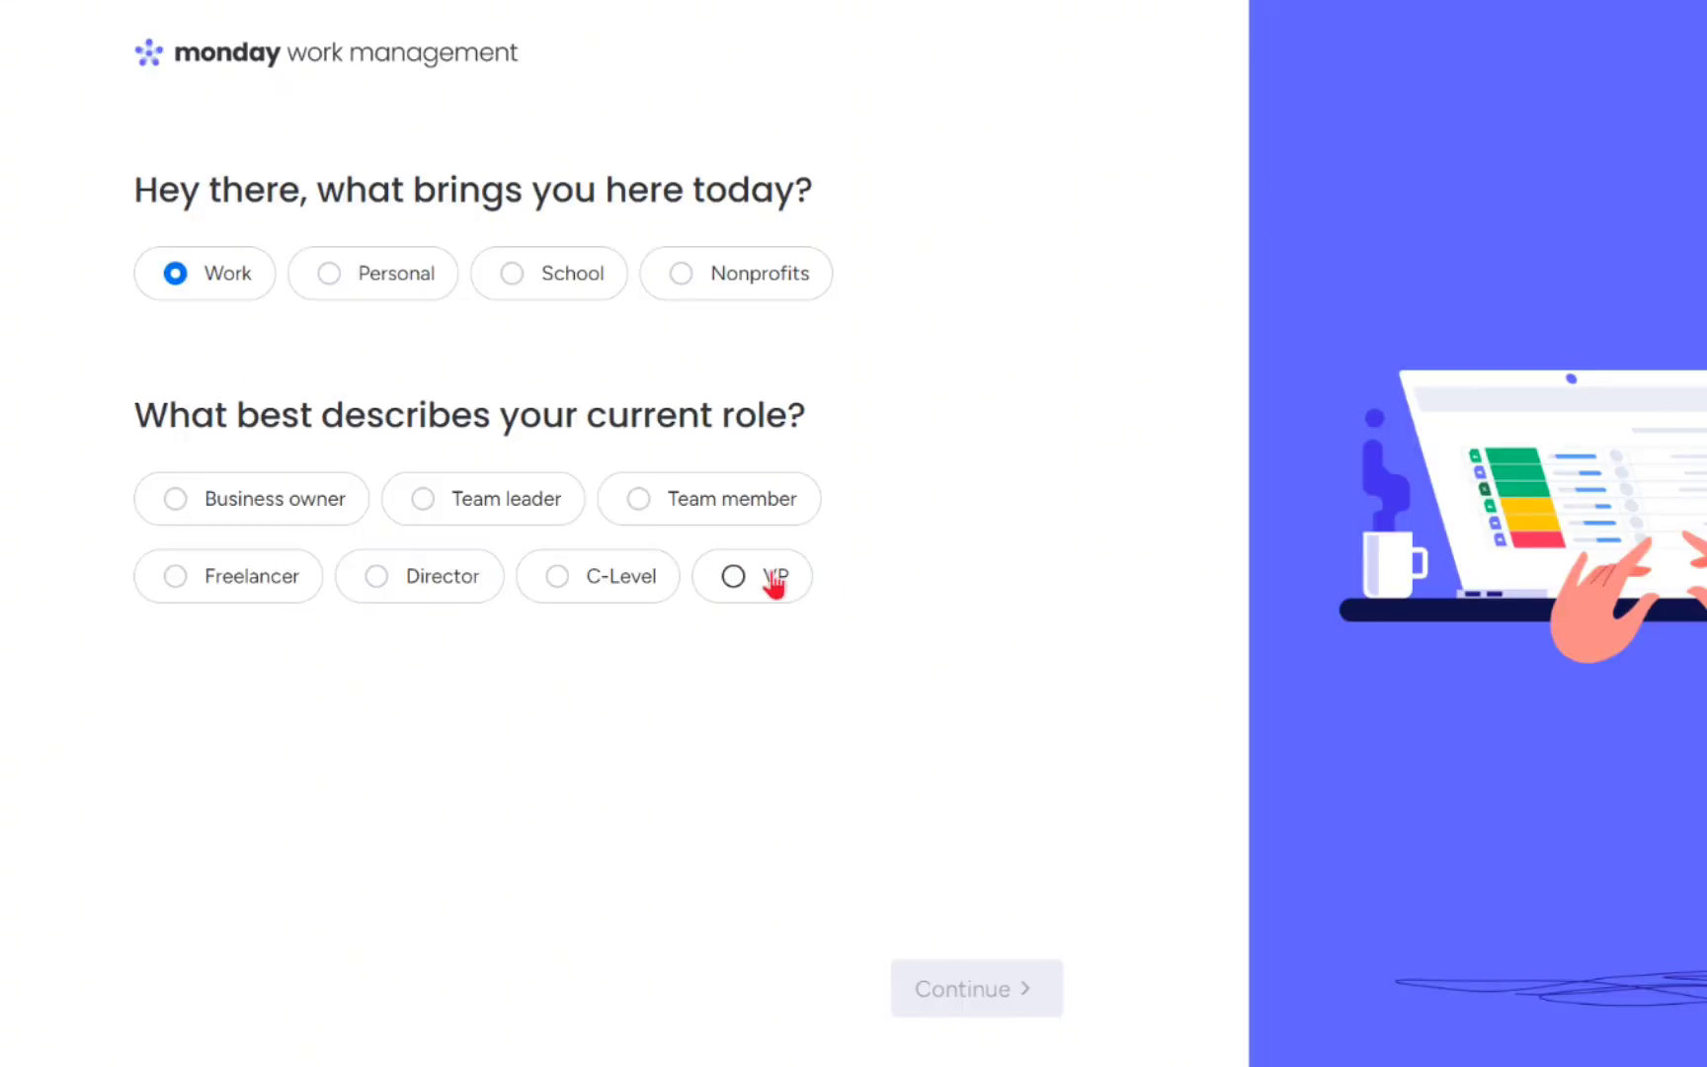
click(475, 502)
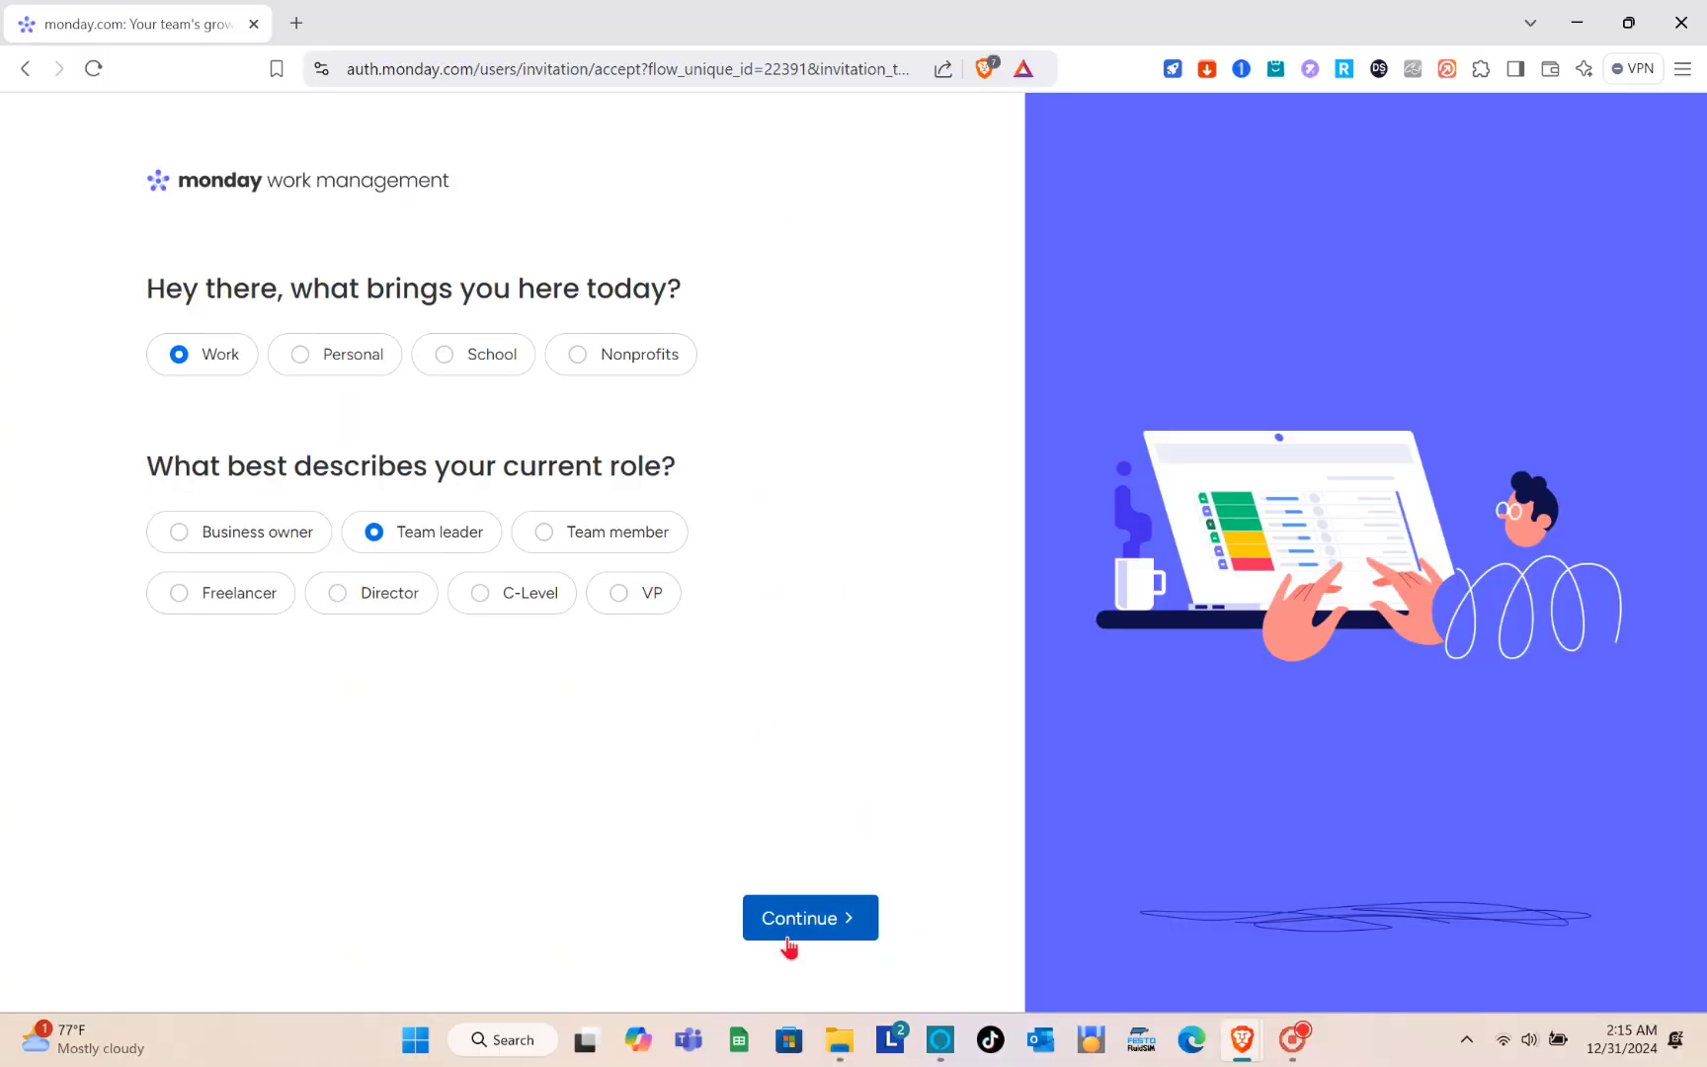
click(788, 939)
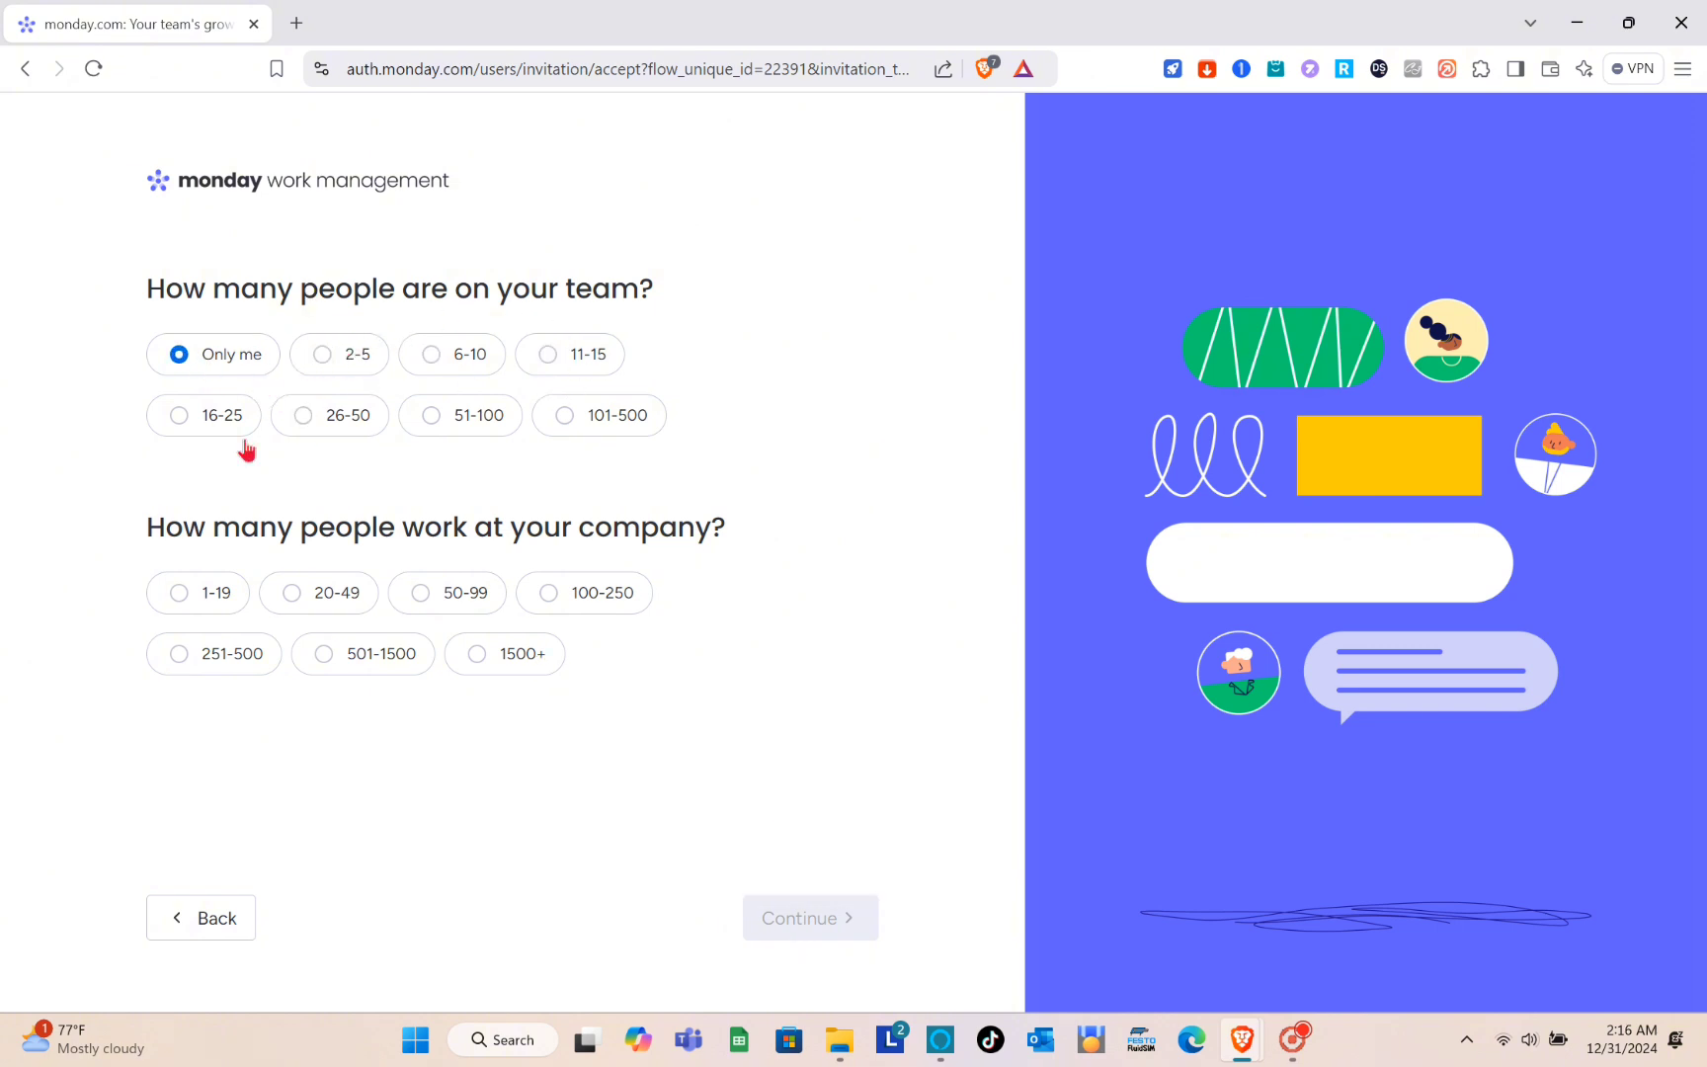
- Set the team size to 2-5 people and the company size to 1-19, and continue
click(348, 351)
click(204, 593)
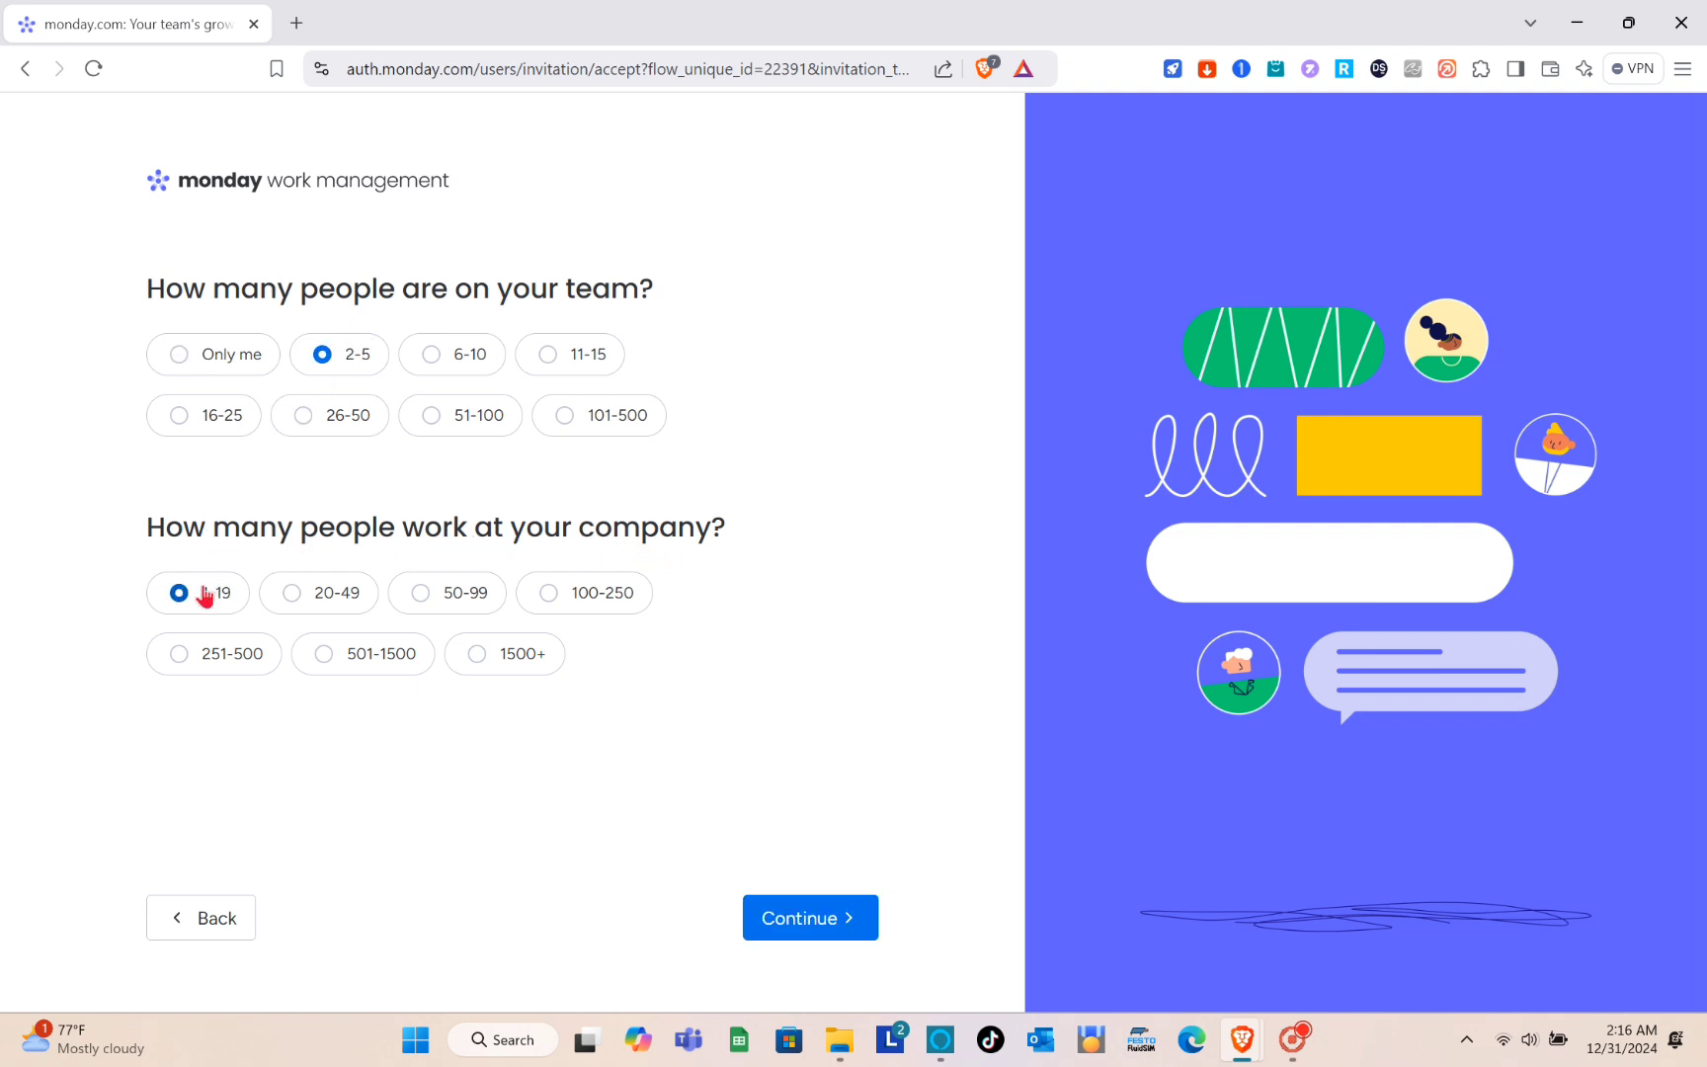
click(781, 911)
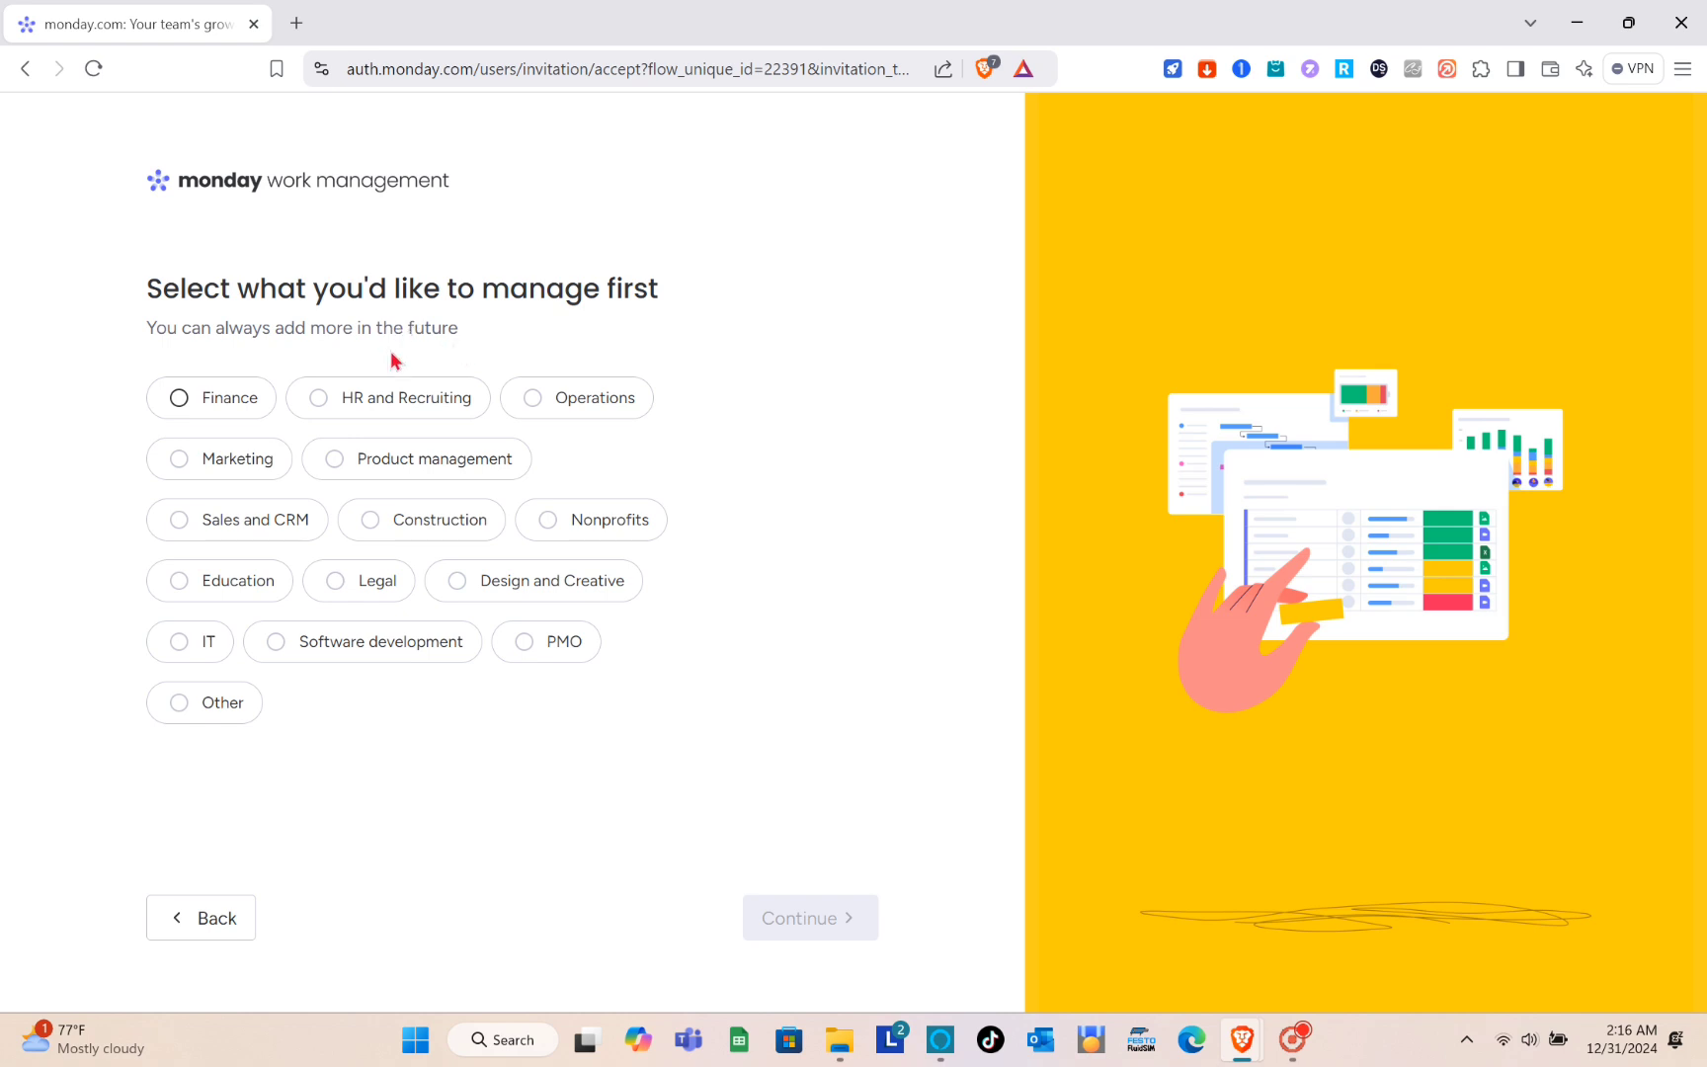
- Choose Product management as the area to manage first and continue
click(210, 400)
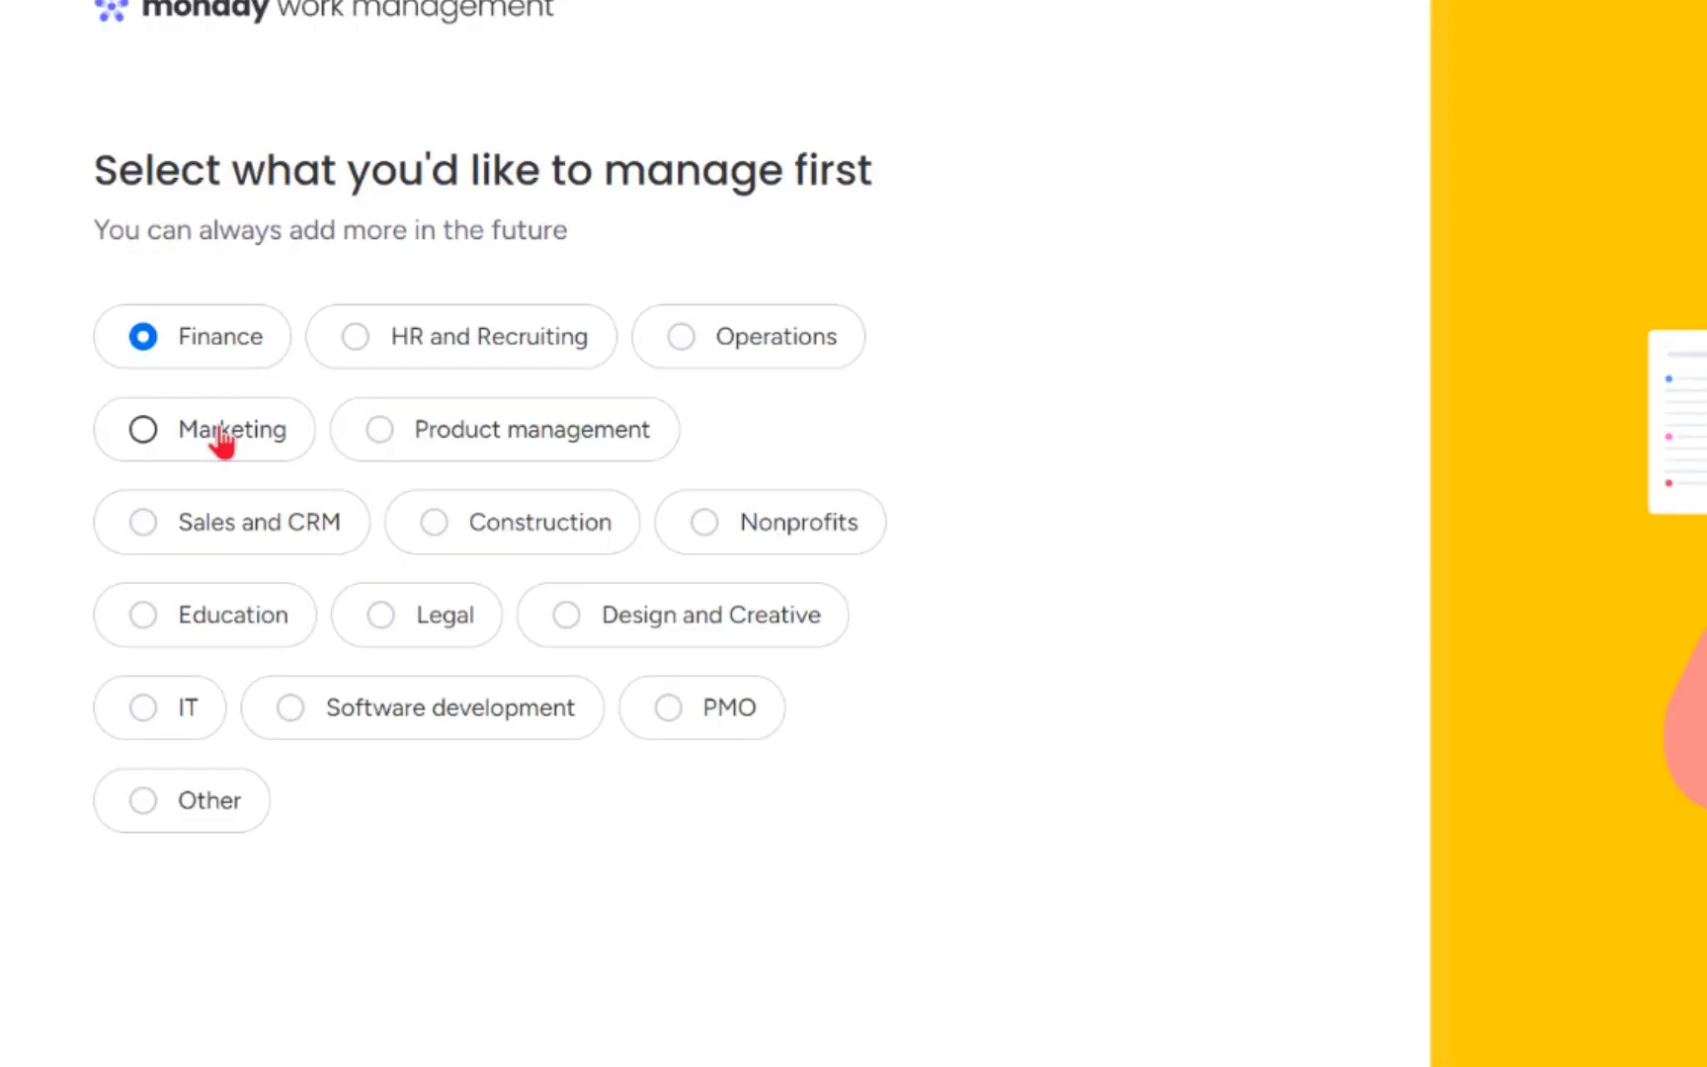
click(220, 435)
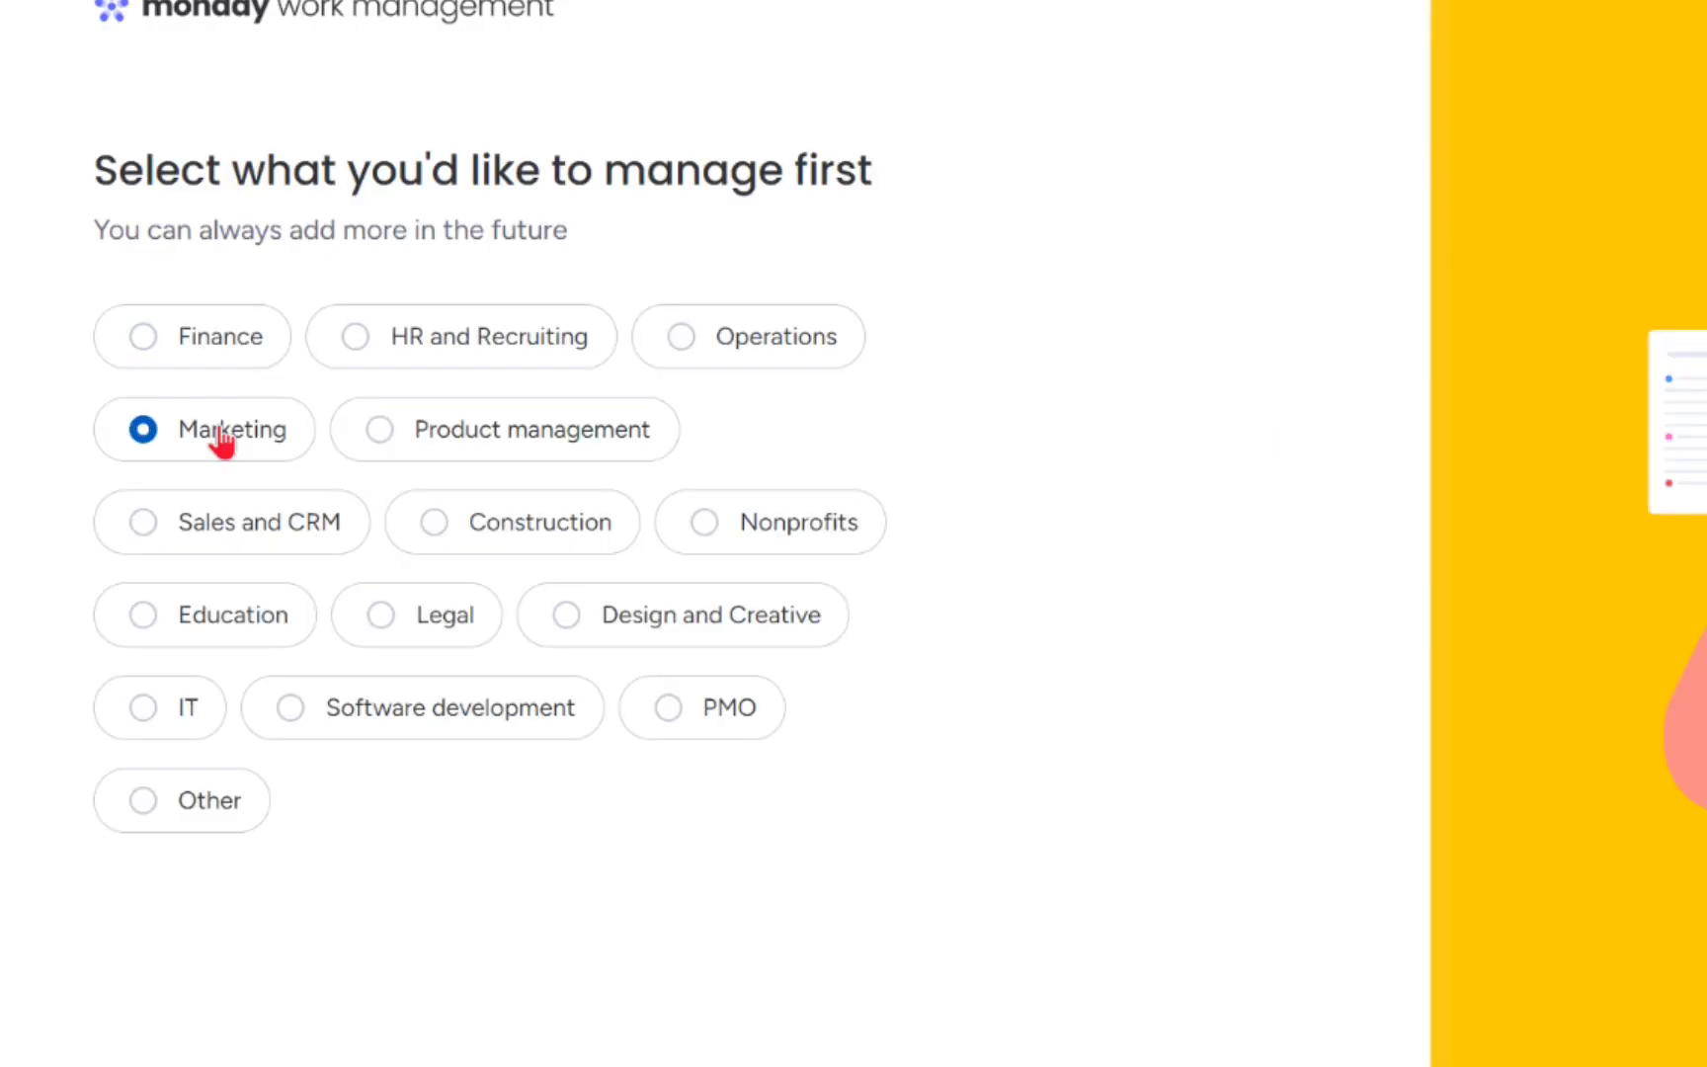
click(376, 447)
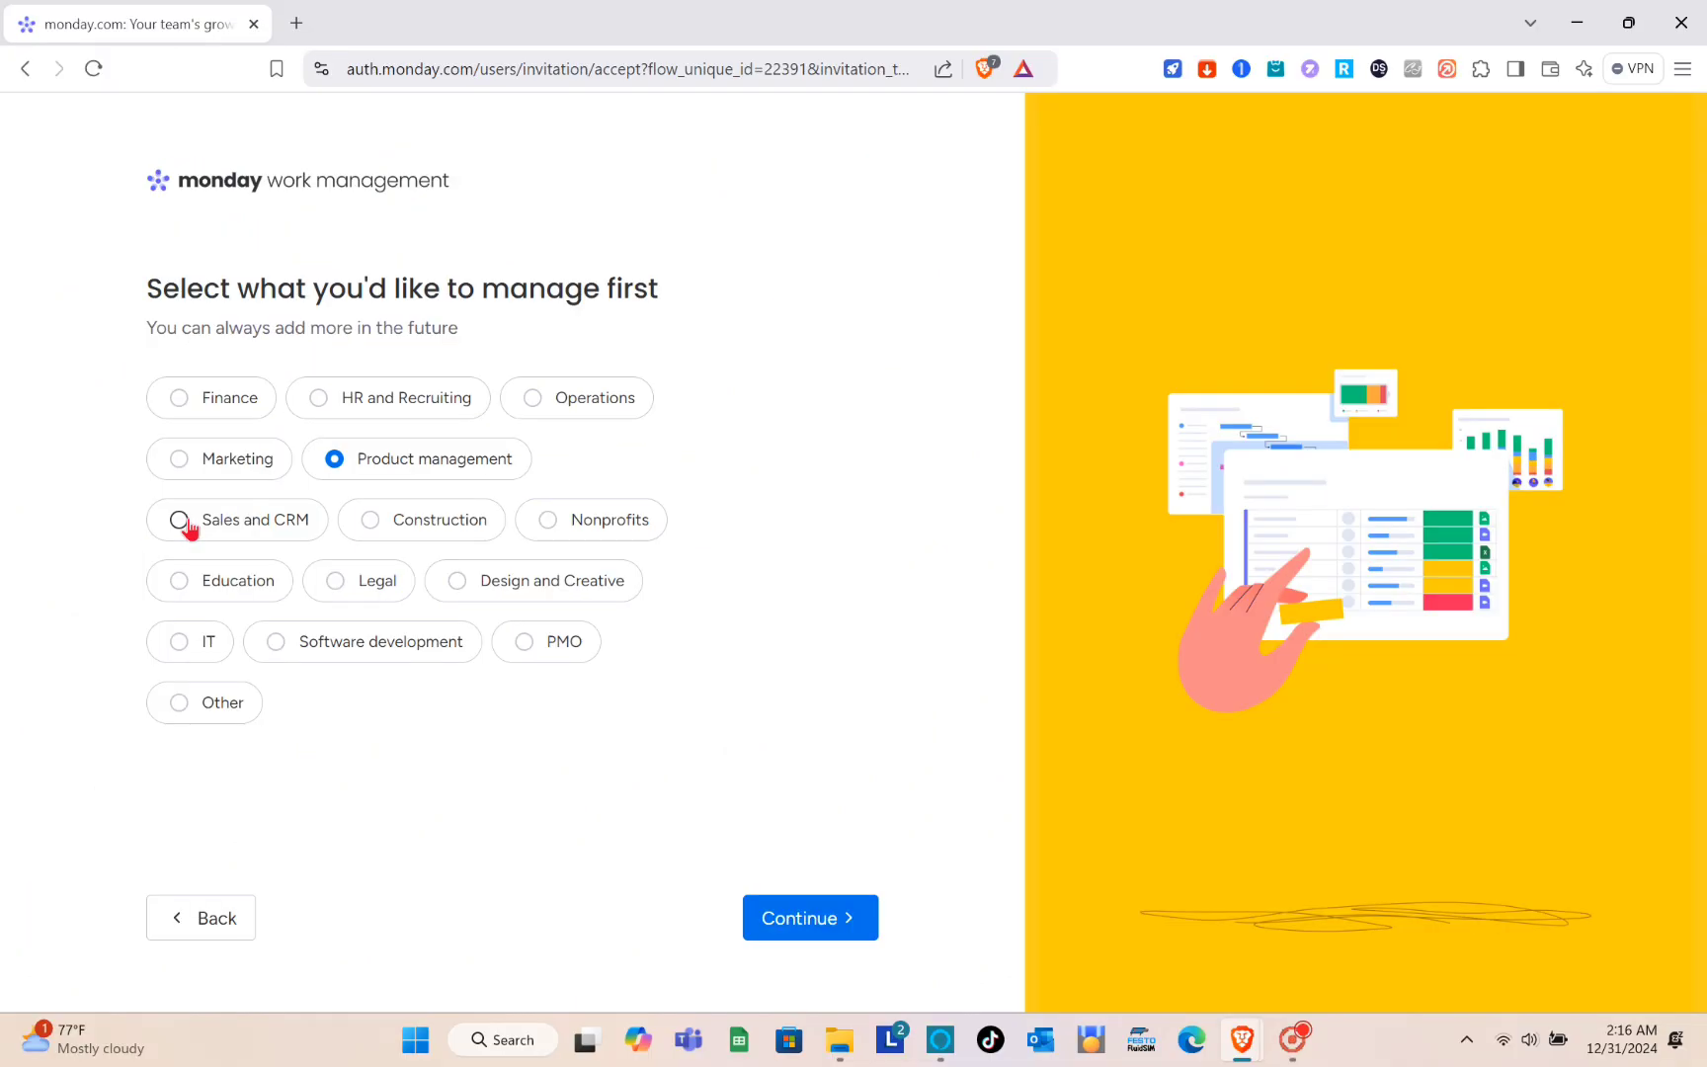
click(149, 535)
click(326, 459)
click(808, 905)
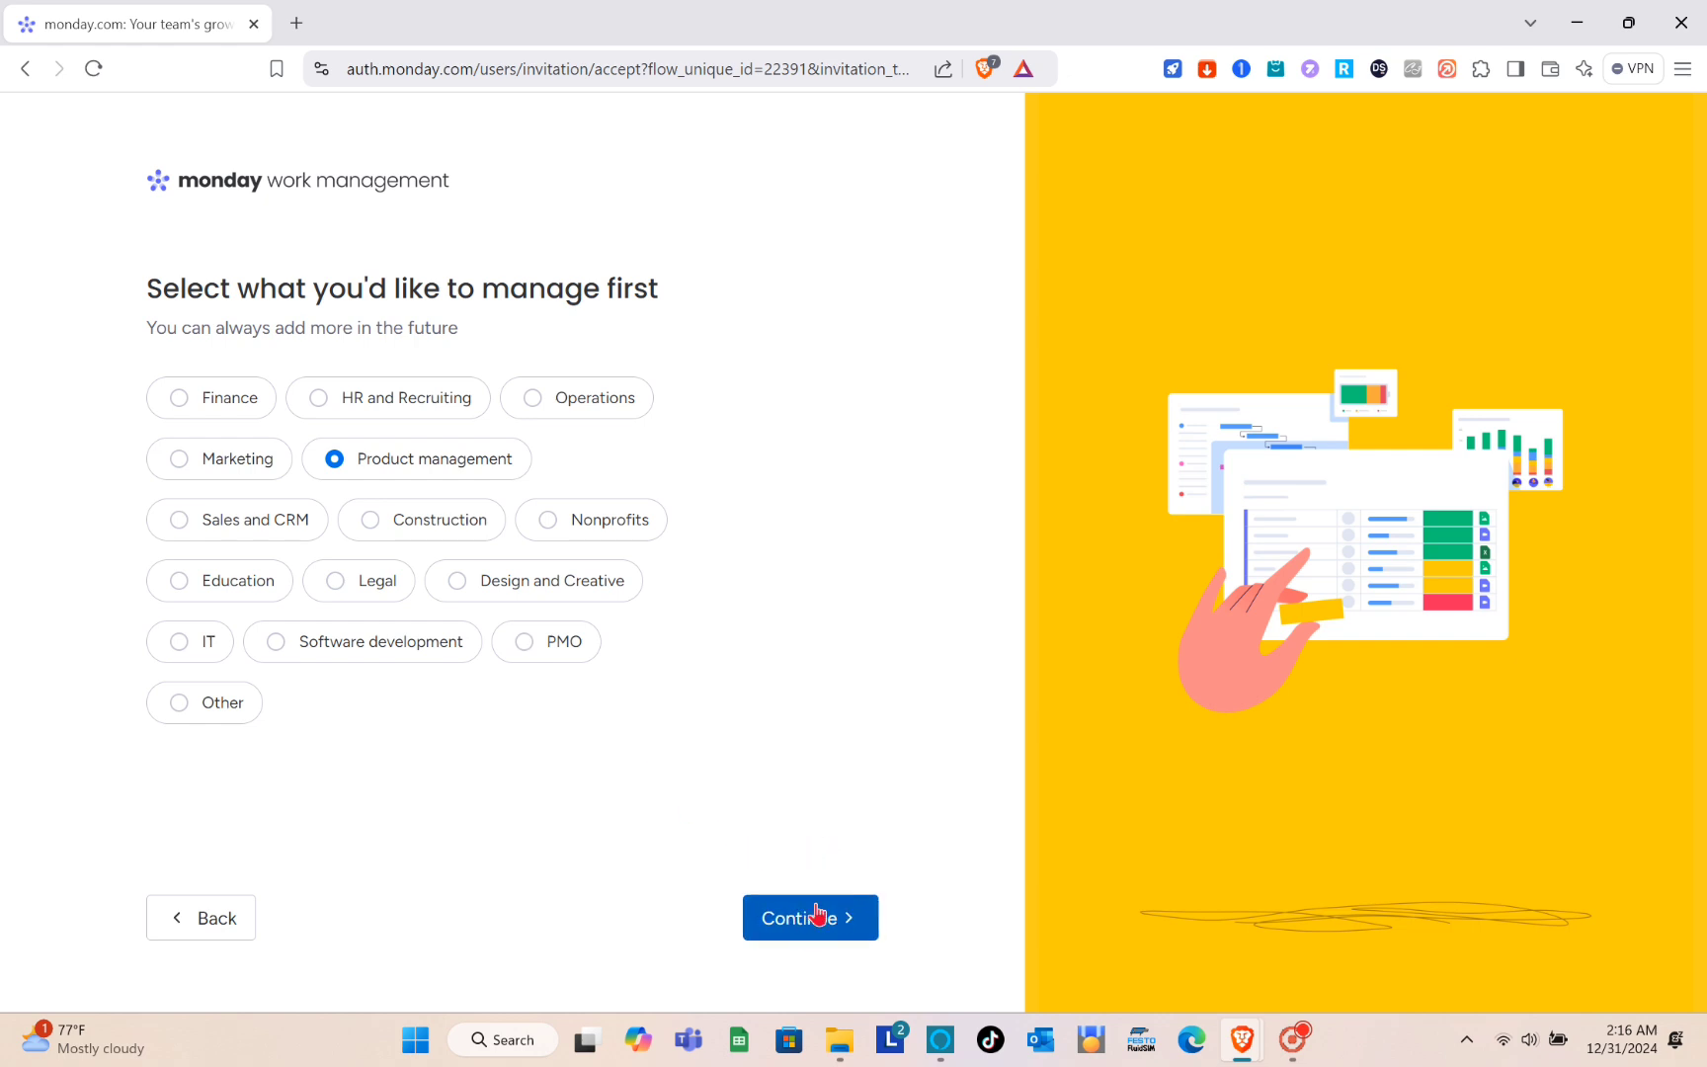
click(817, 922)
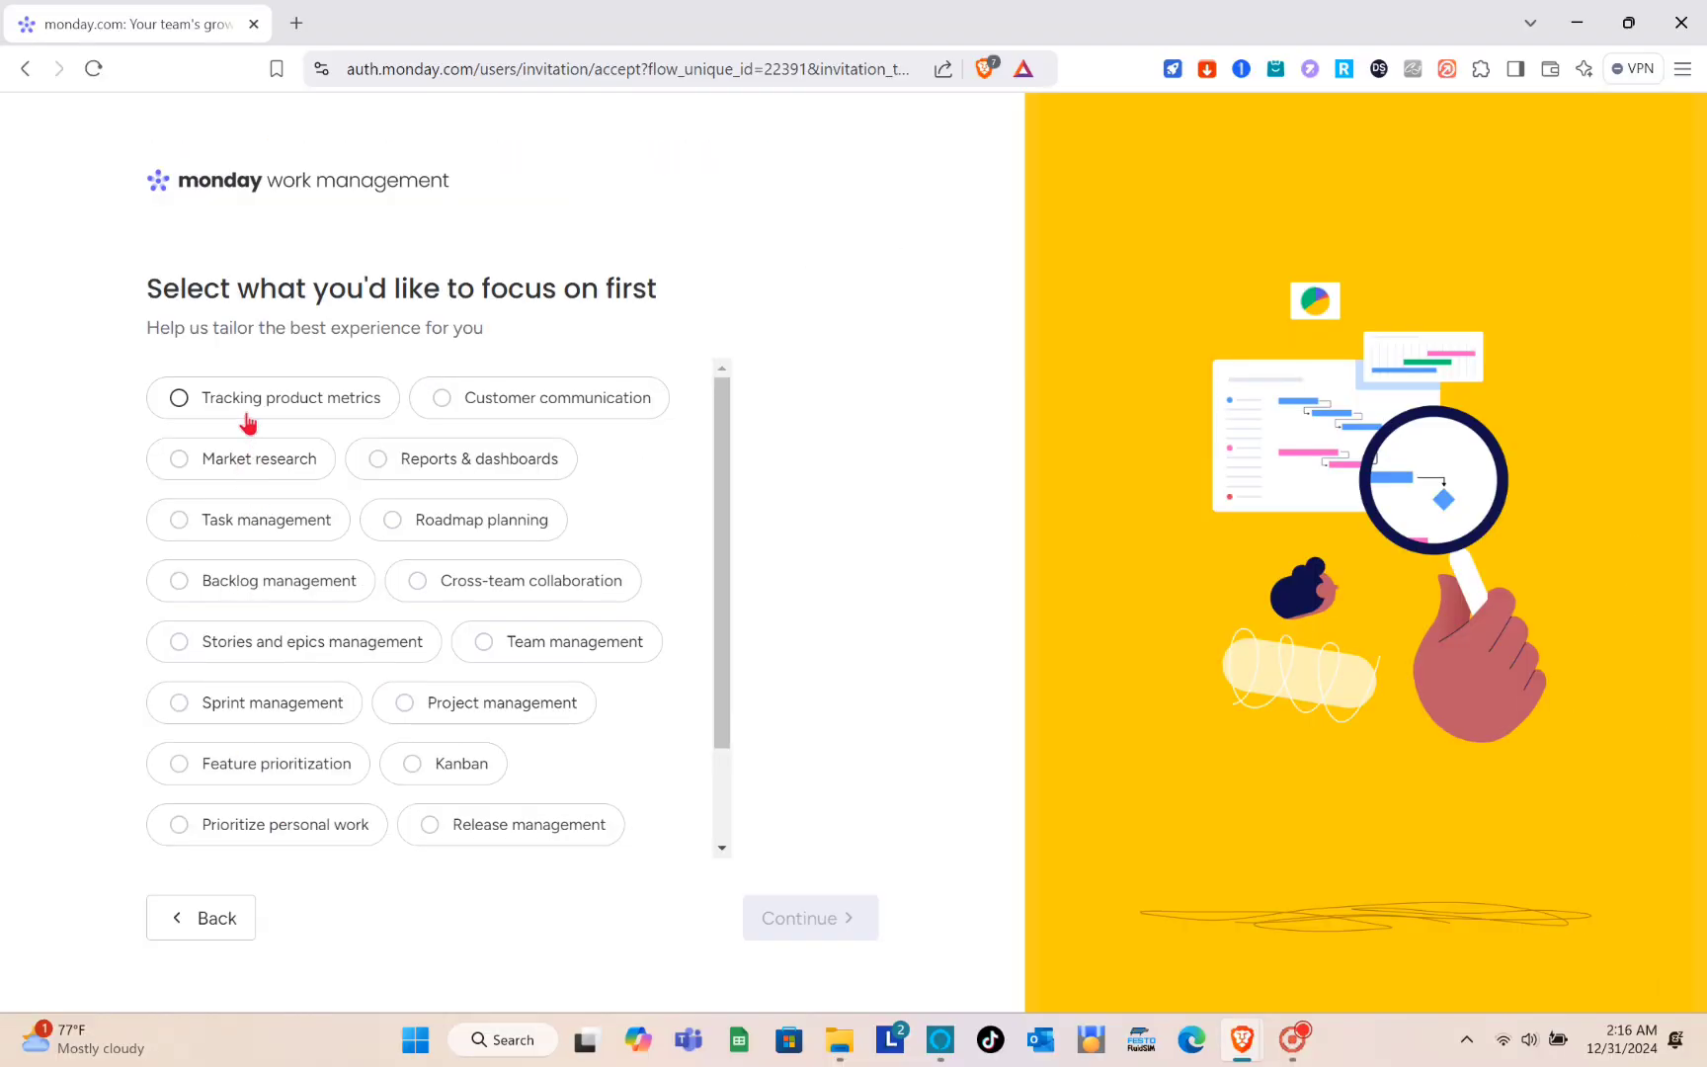
- Choose Tracking product metrics as the first focus, and move past the referral question and the team invitation page
click(247, 424)
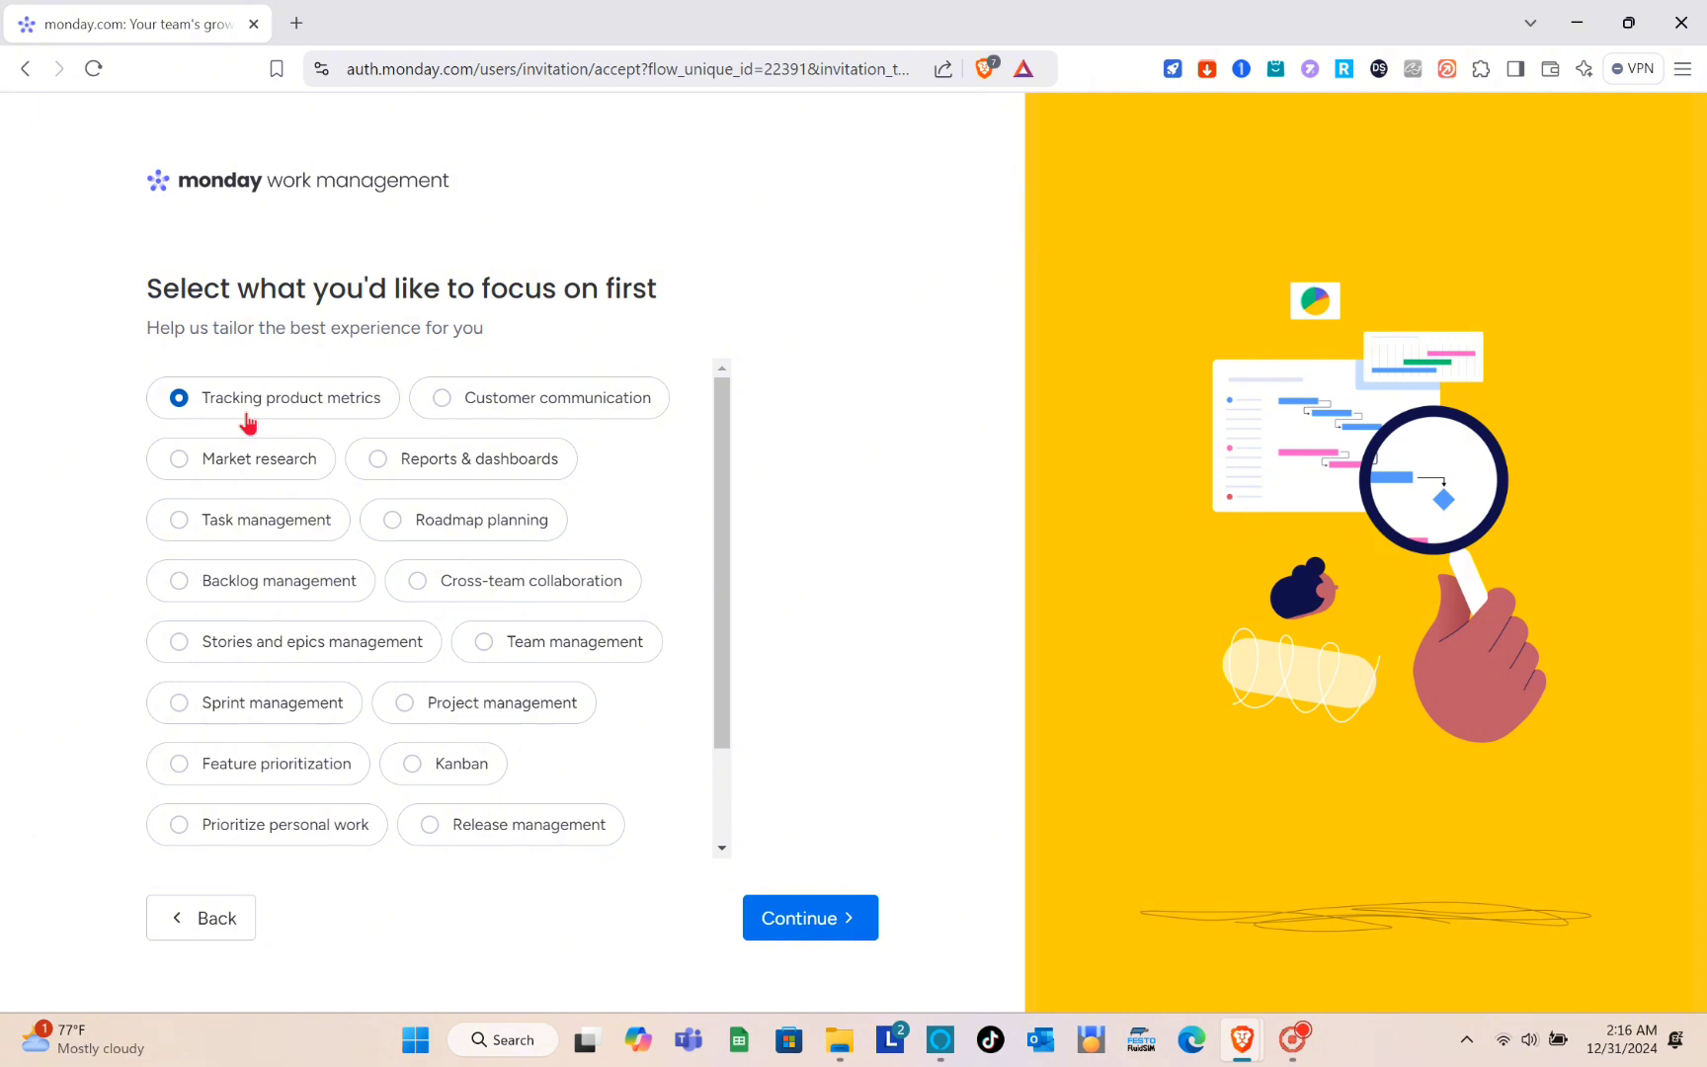
click(798, 919)
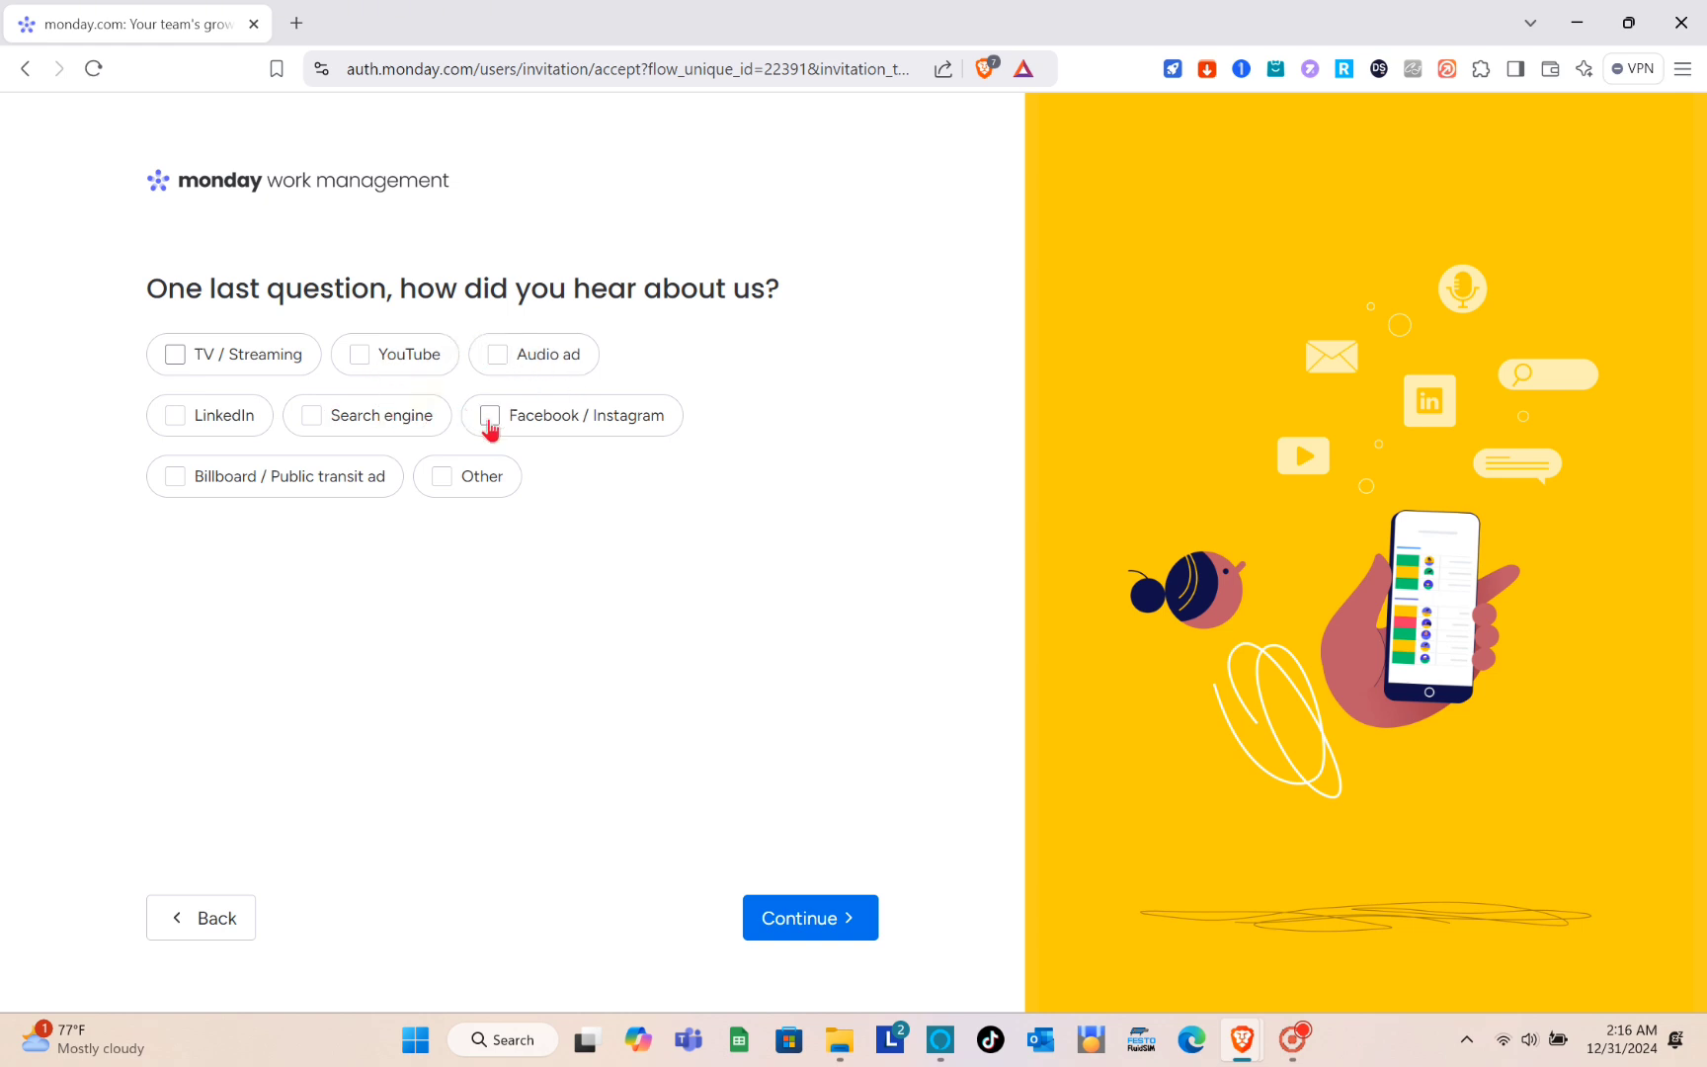
click(793, 918)
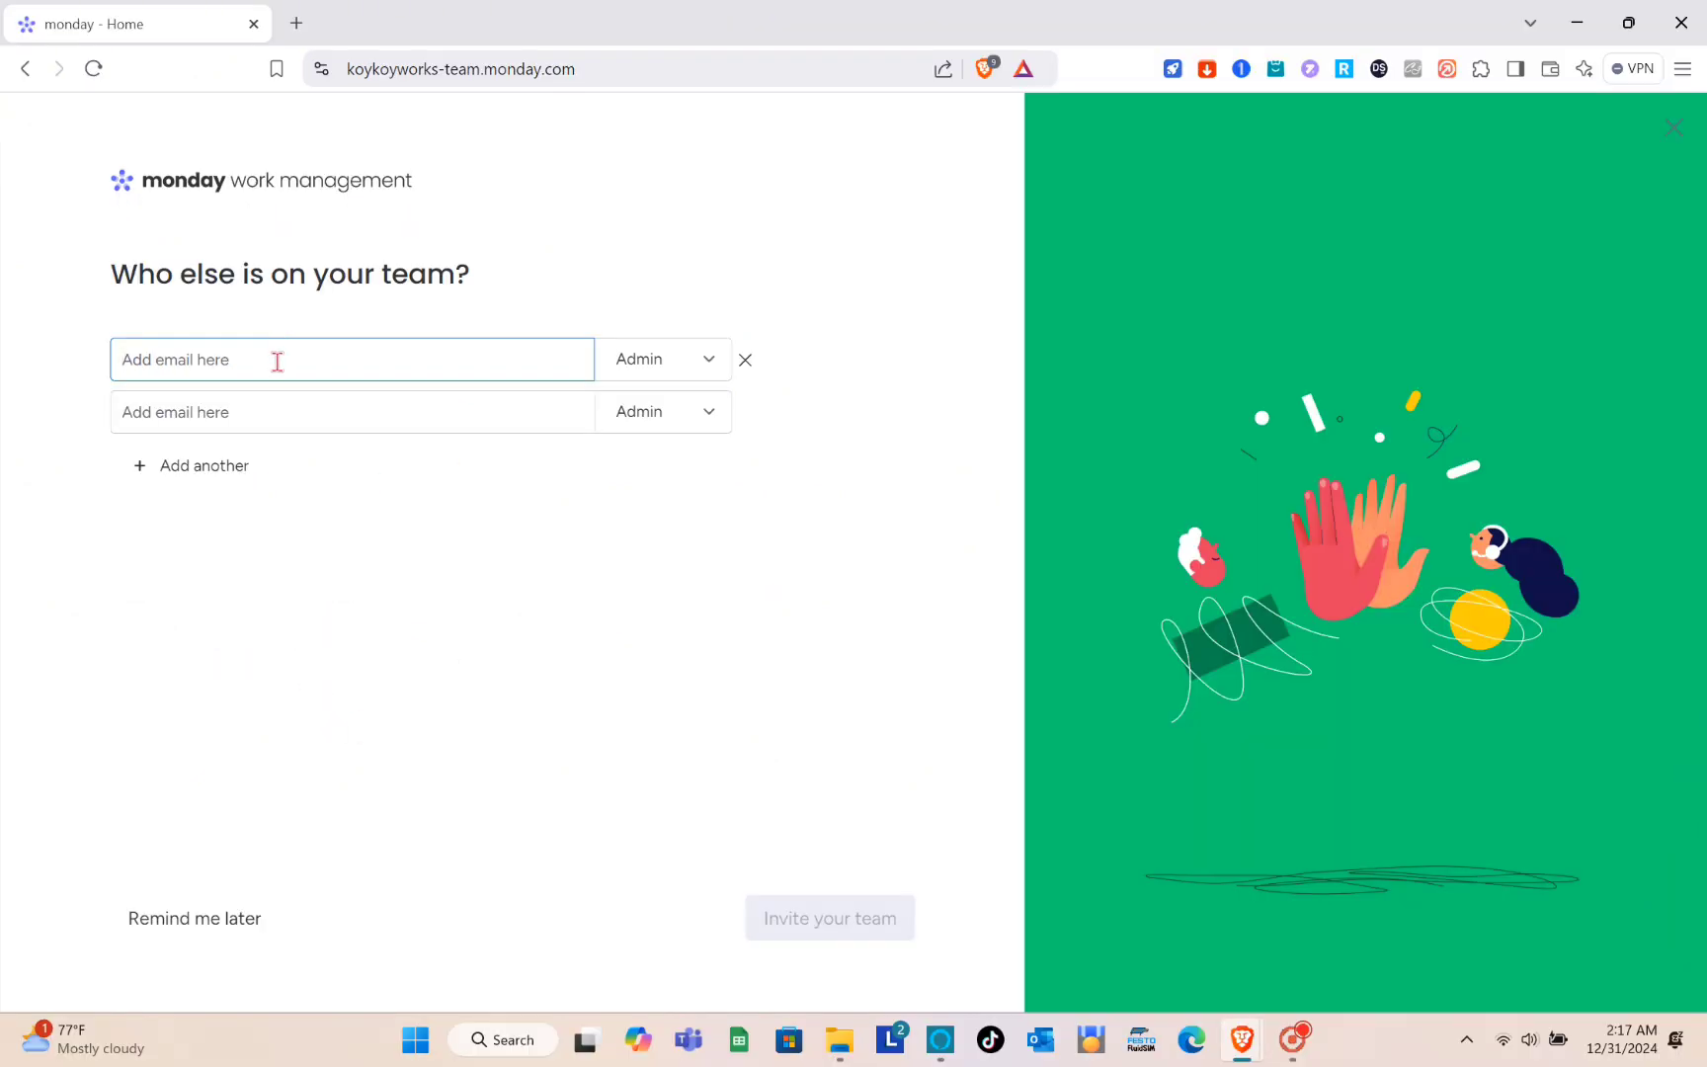
click(218, 919)
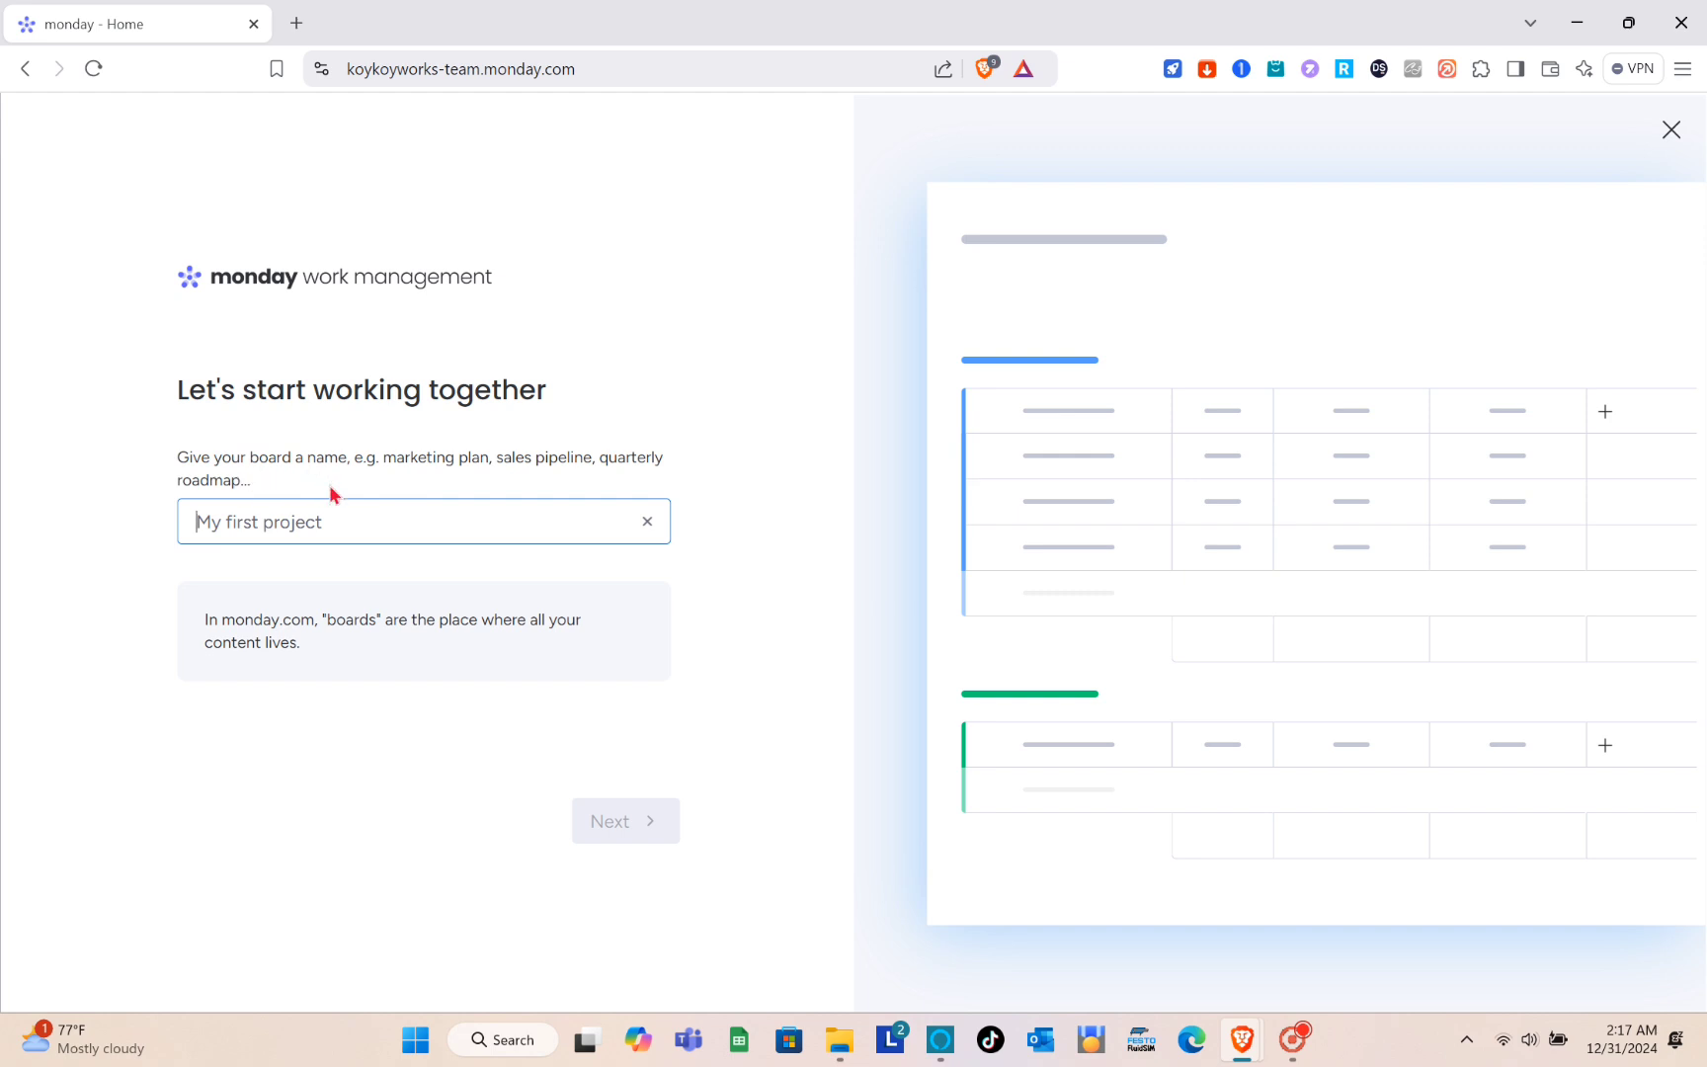
- Name the first board Market and continue to its column selection
text(Mark)
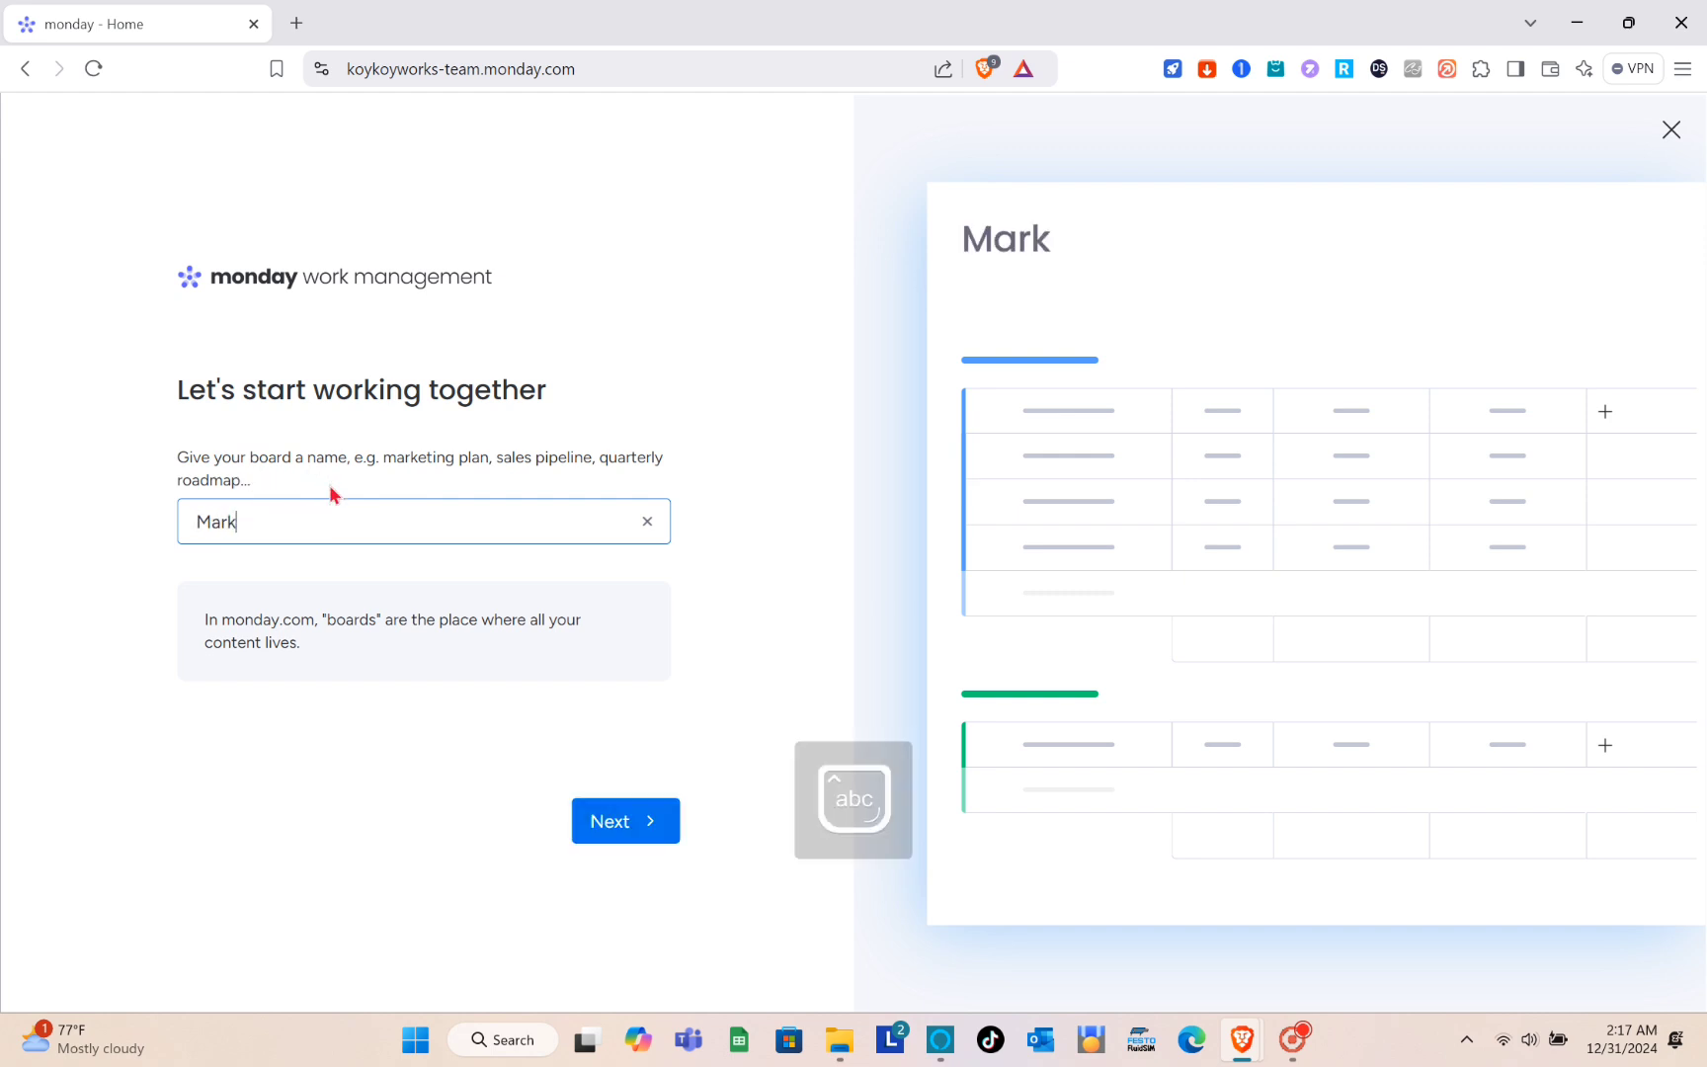
text(aet)
key(BackSpace)
key(BackSpace)
text(et)
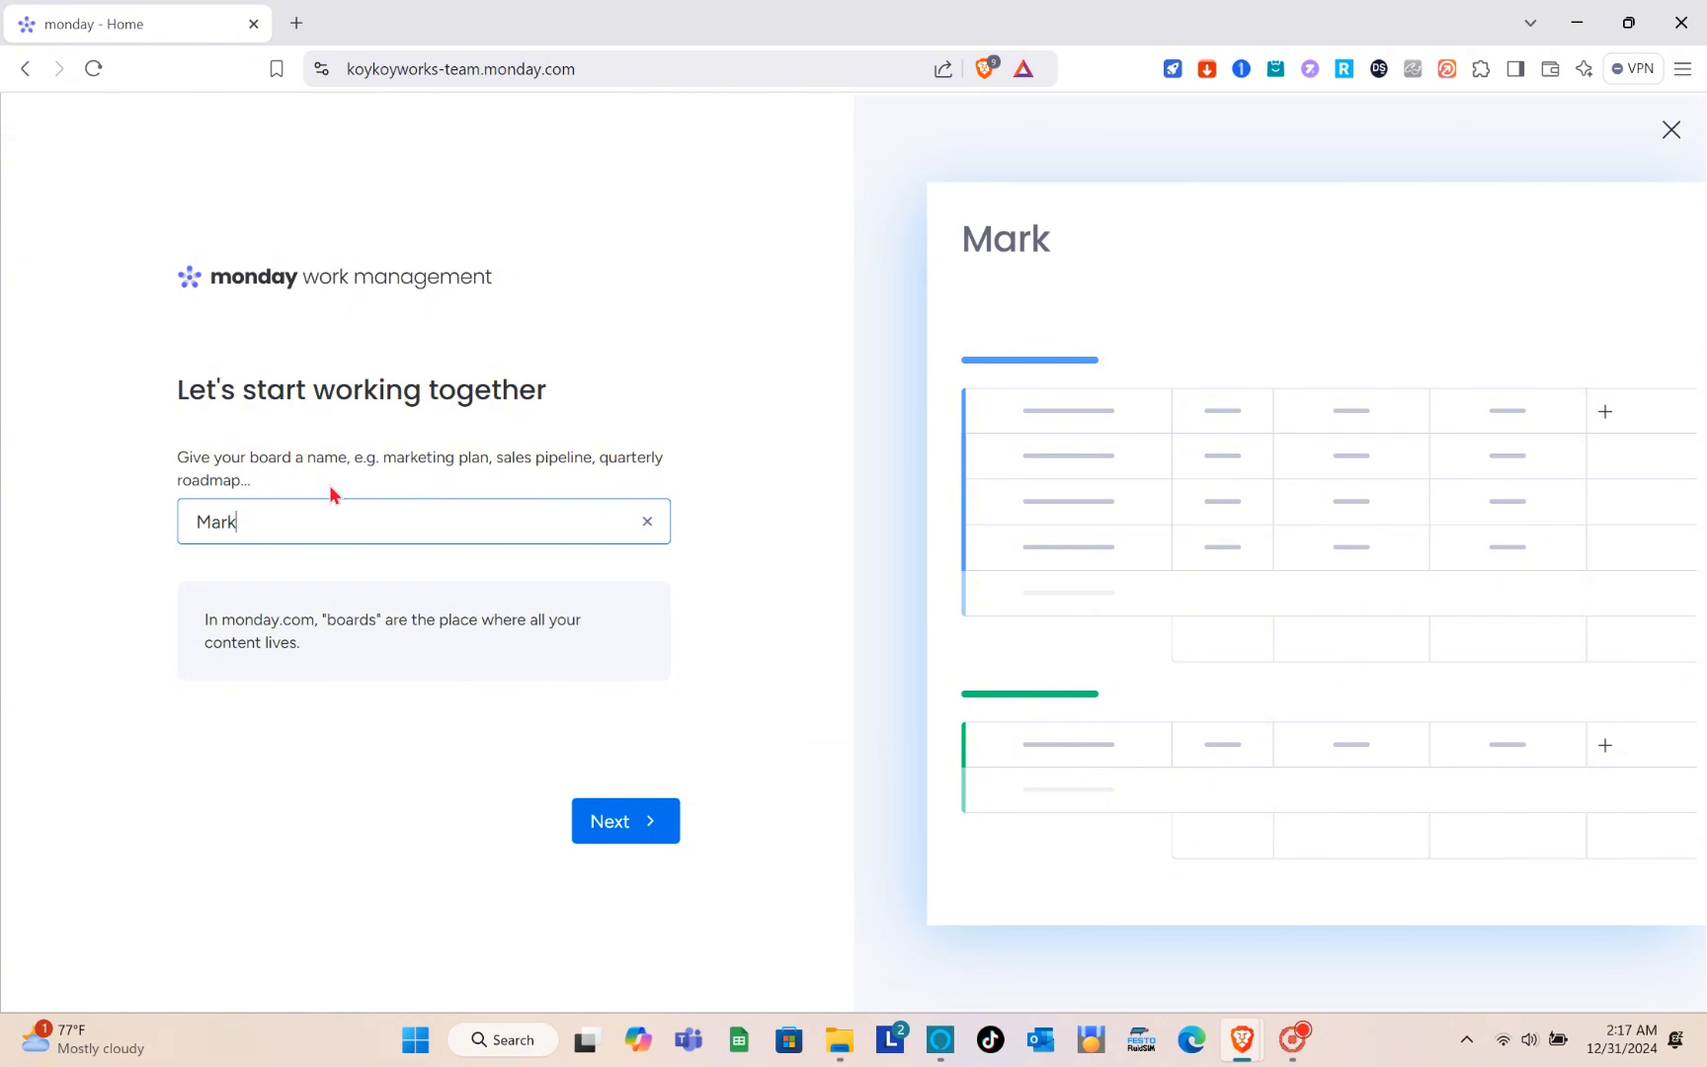
click(587, 809)
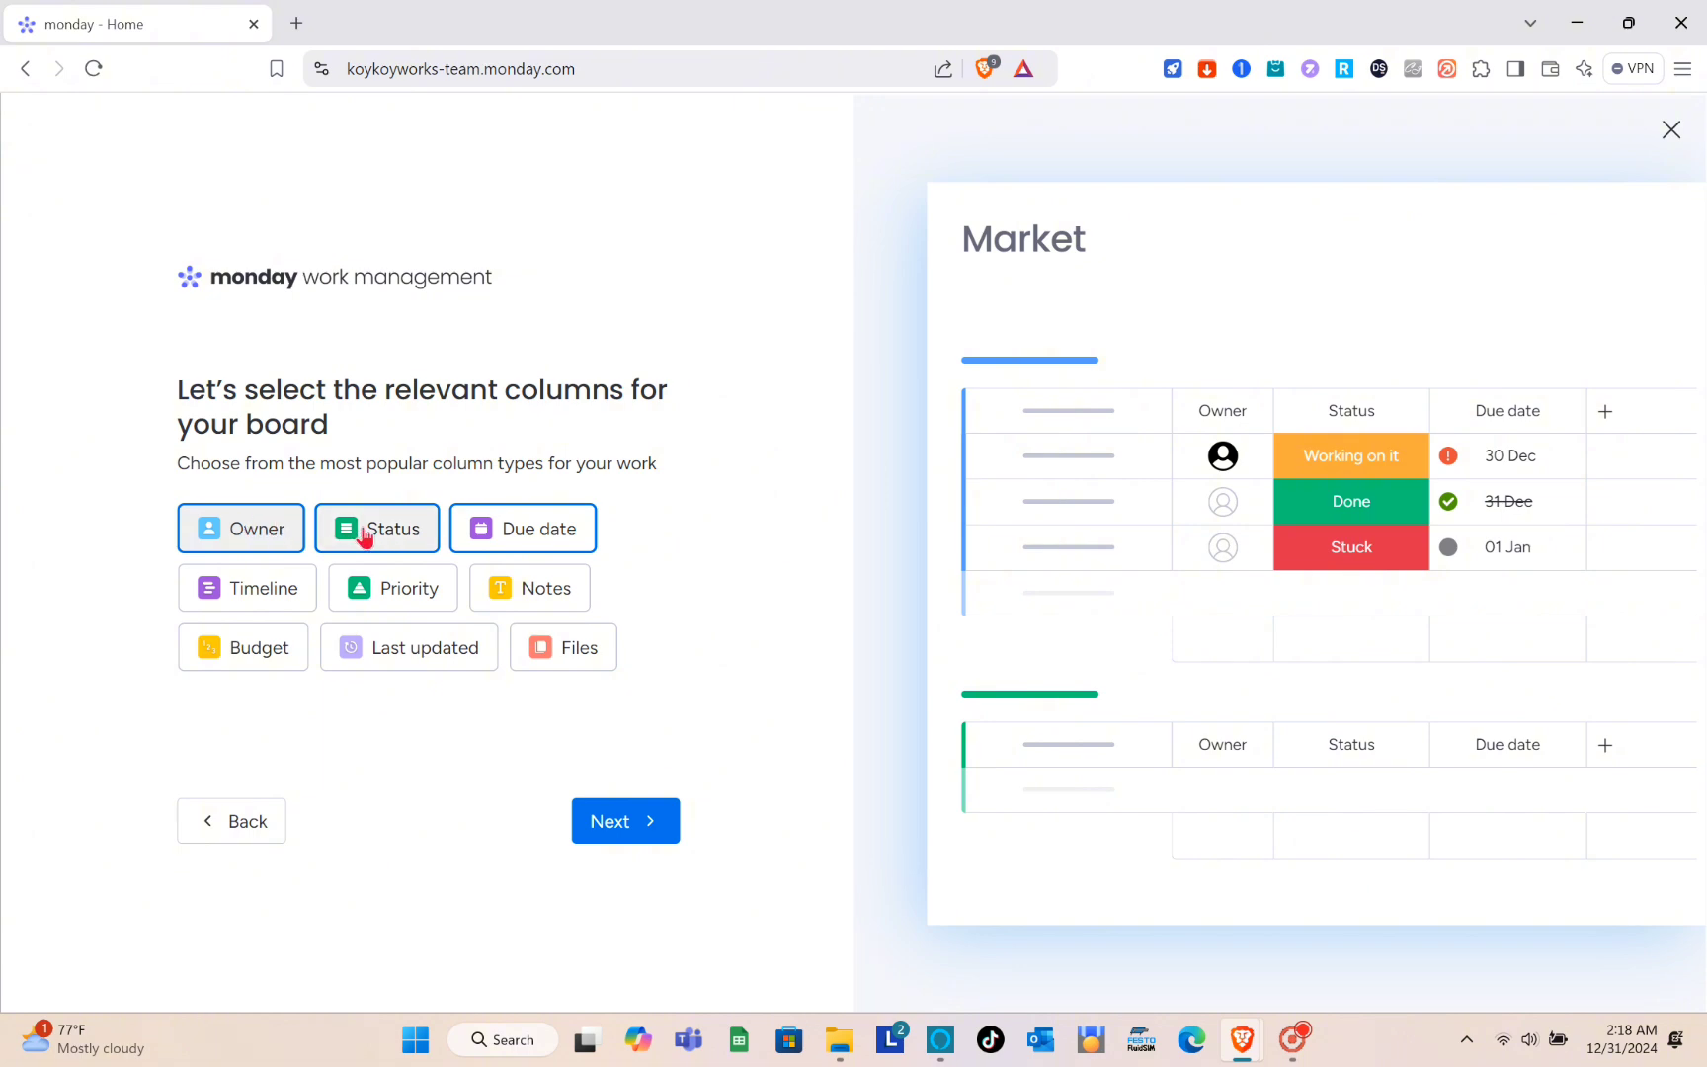
- Add Budget, Priority and Notes columns to the board and an Overdue tasks widget to the dashboard
click(262, 652)
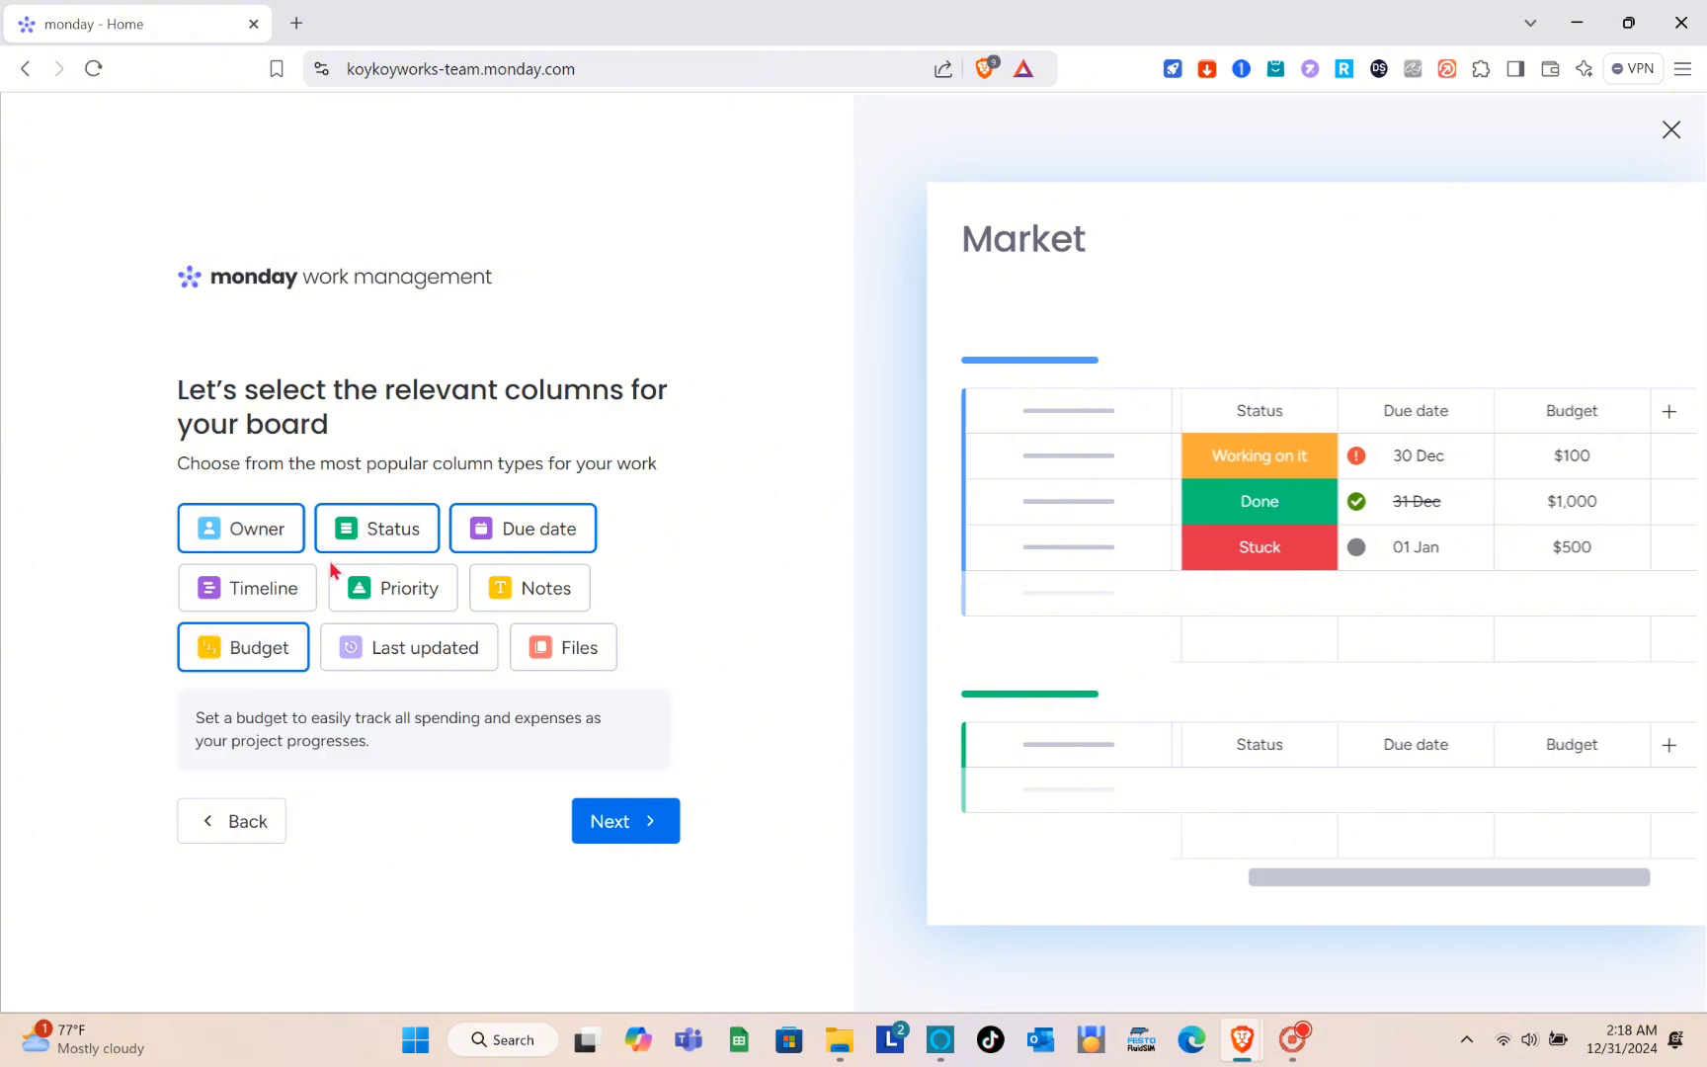
click(420, 600)
click(523, 595)
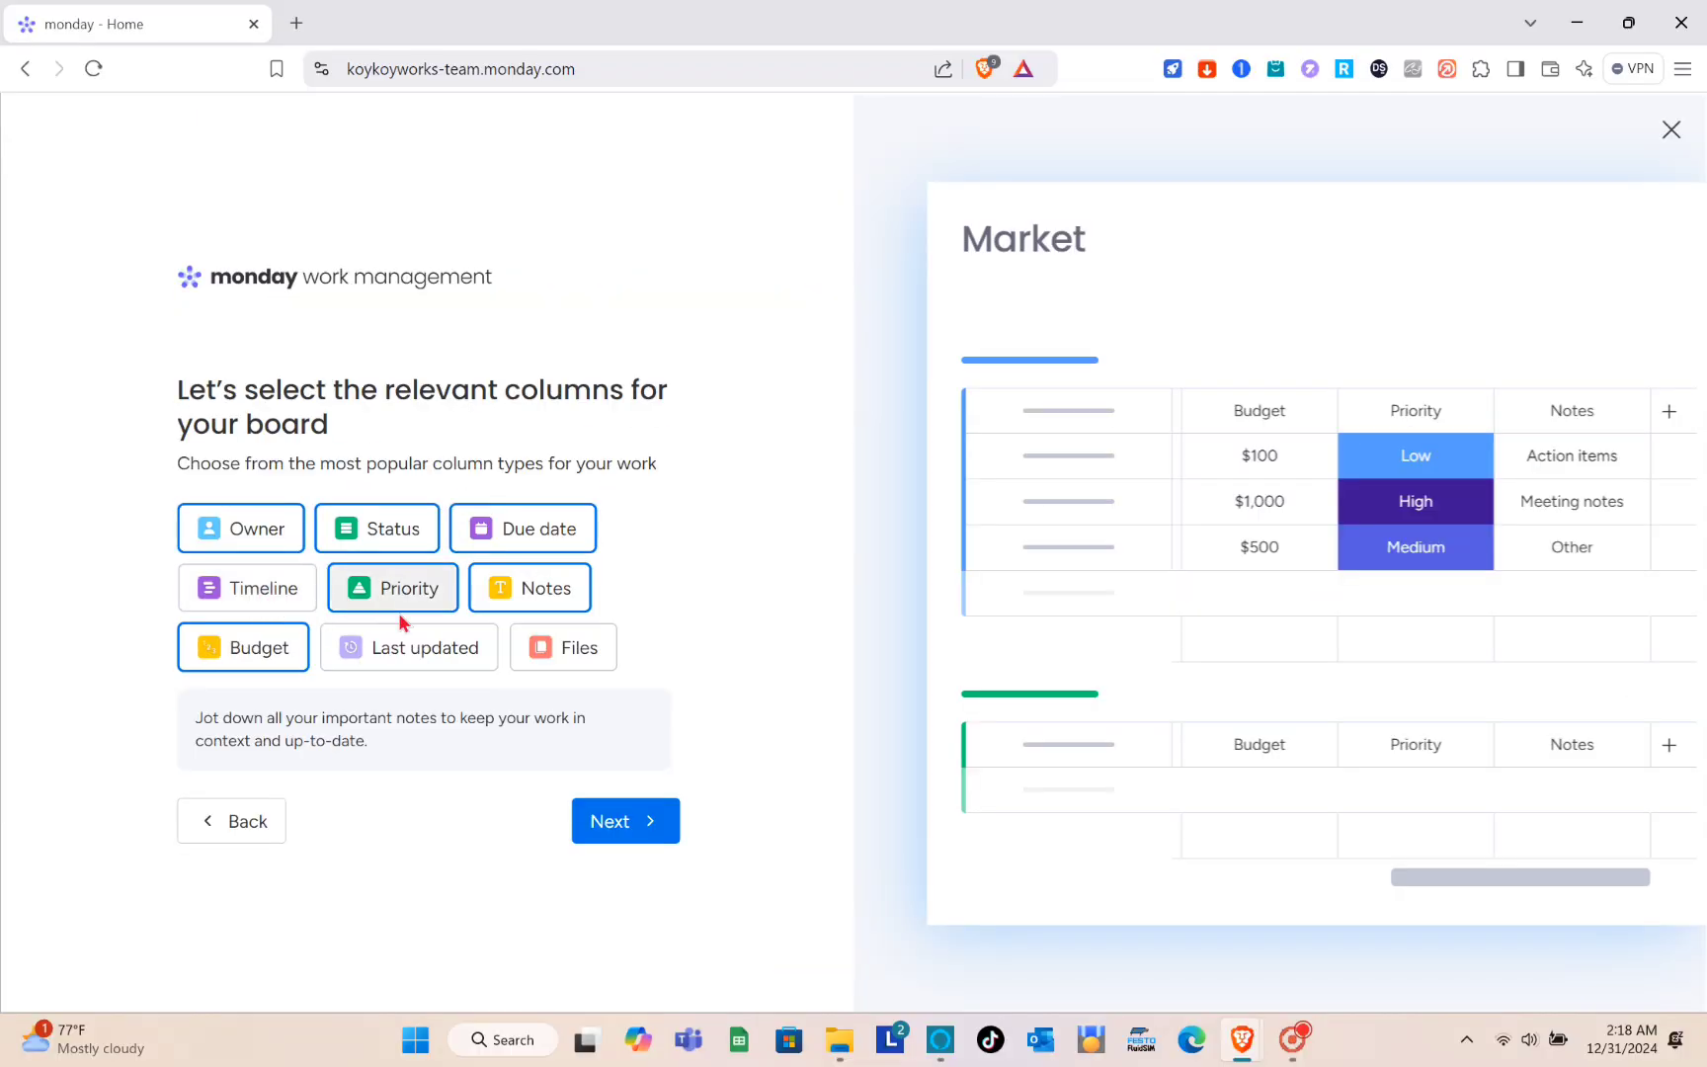
click(668, 830)
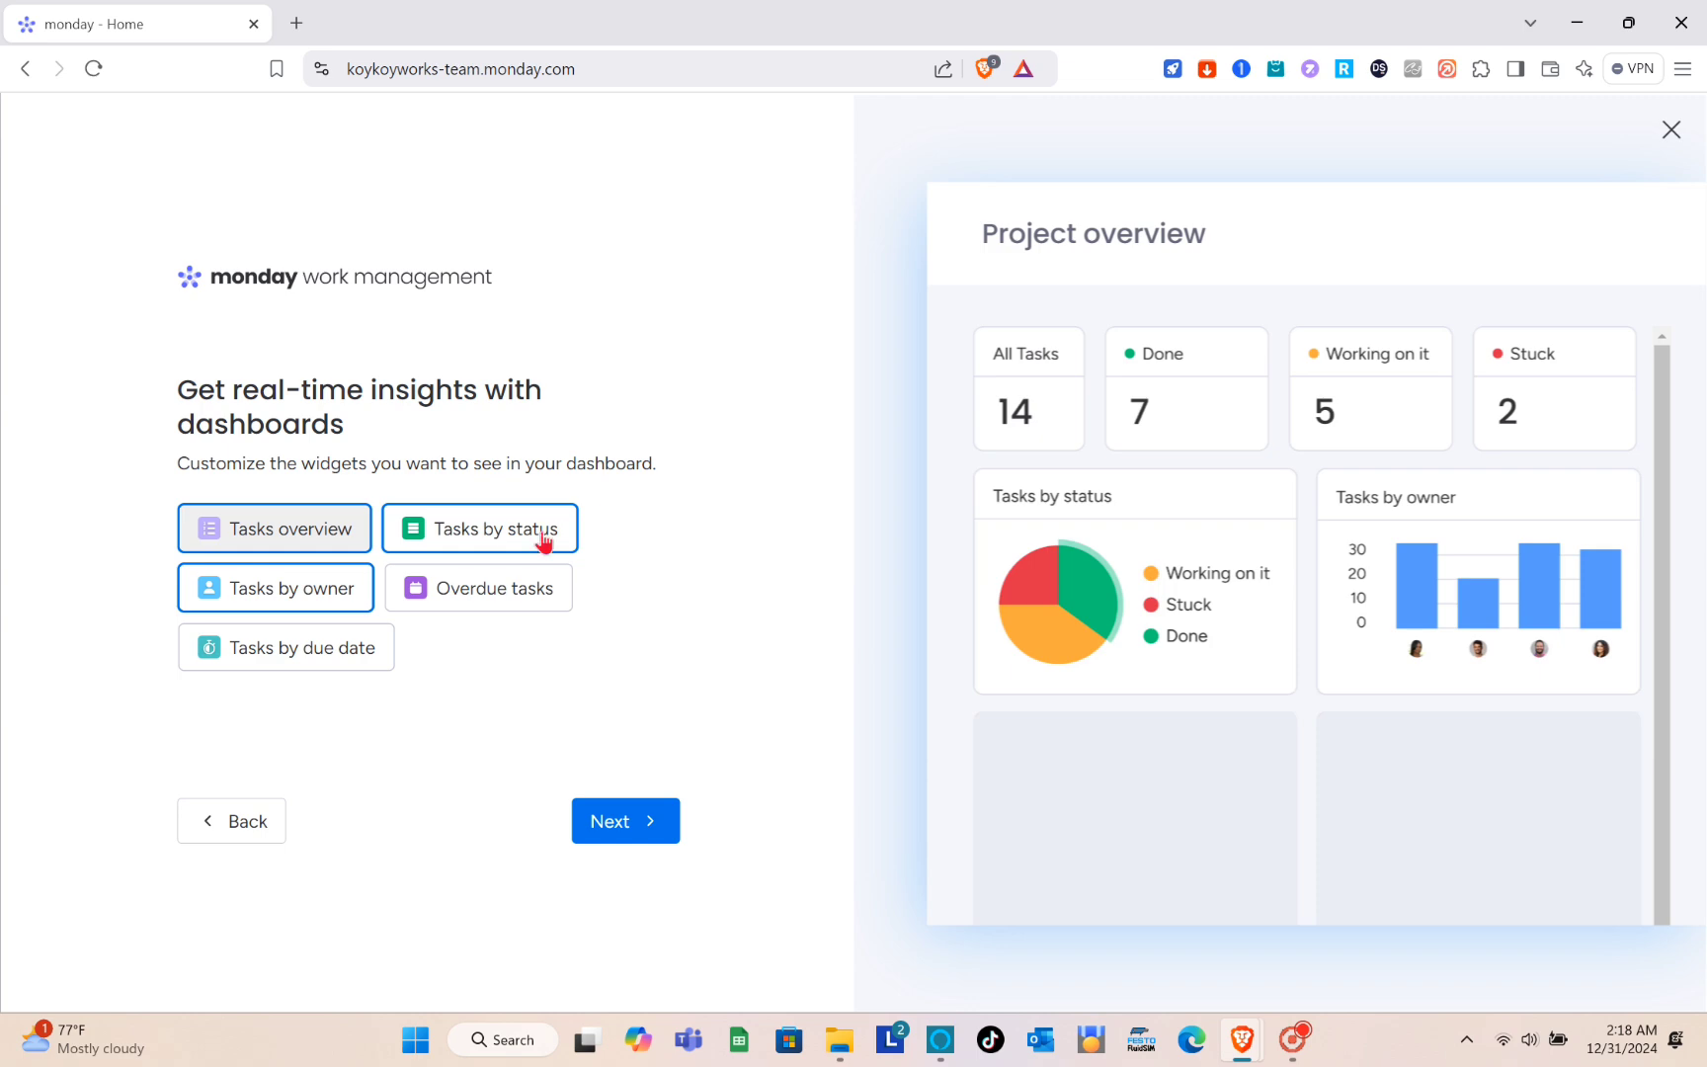
click(465, 591)
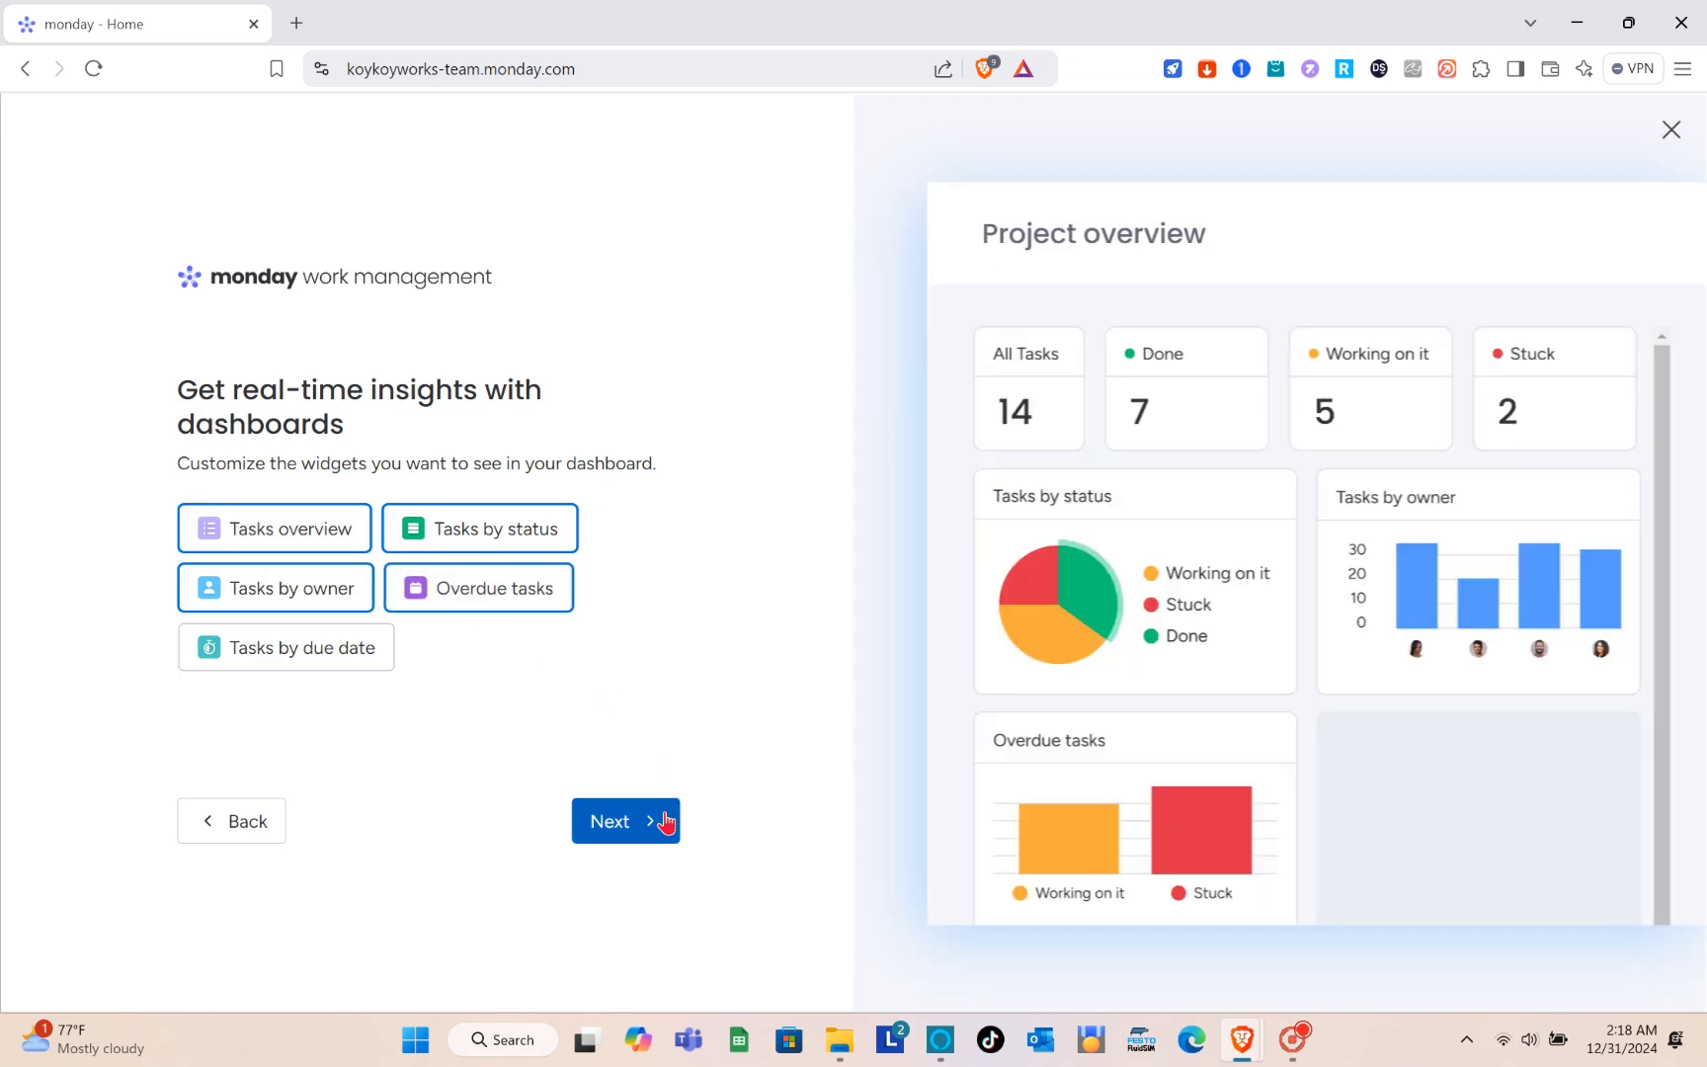
click(659, 821)
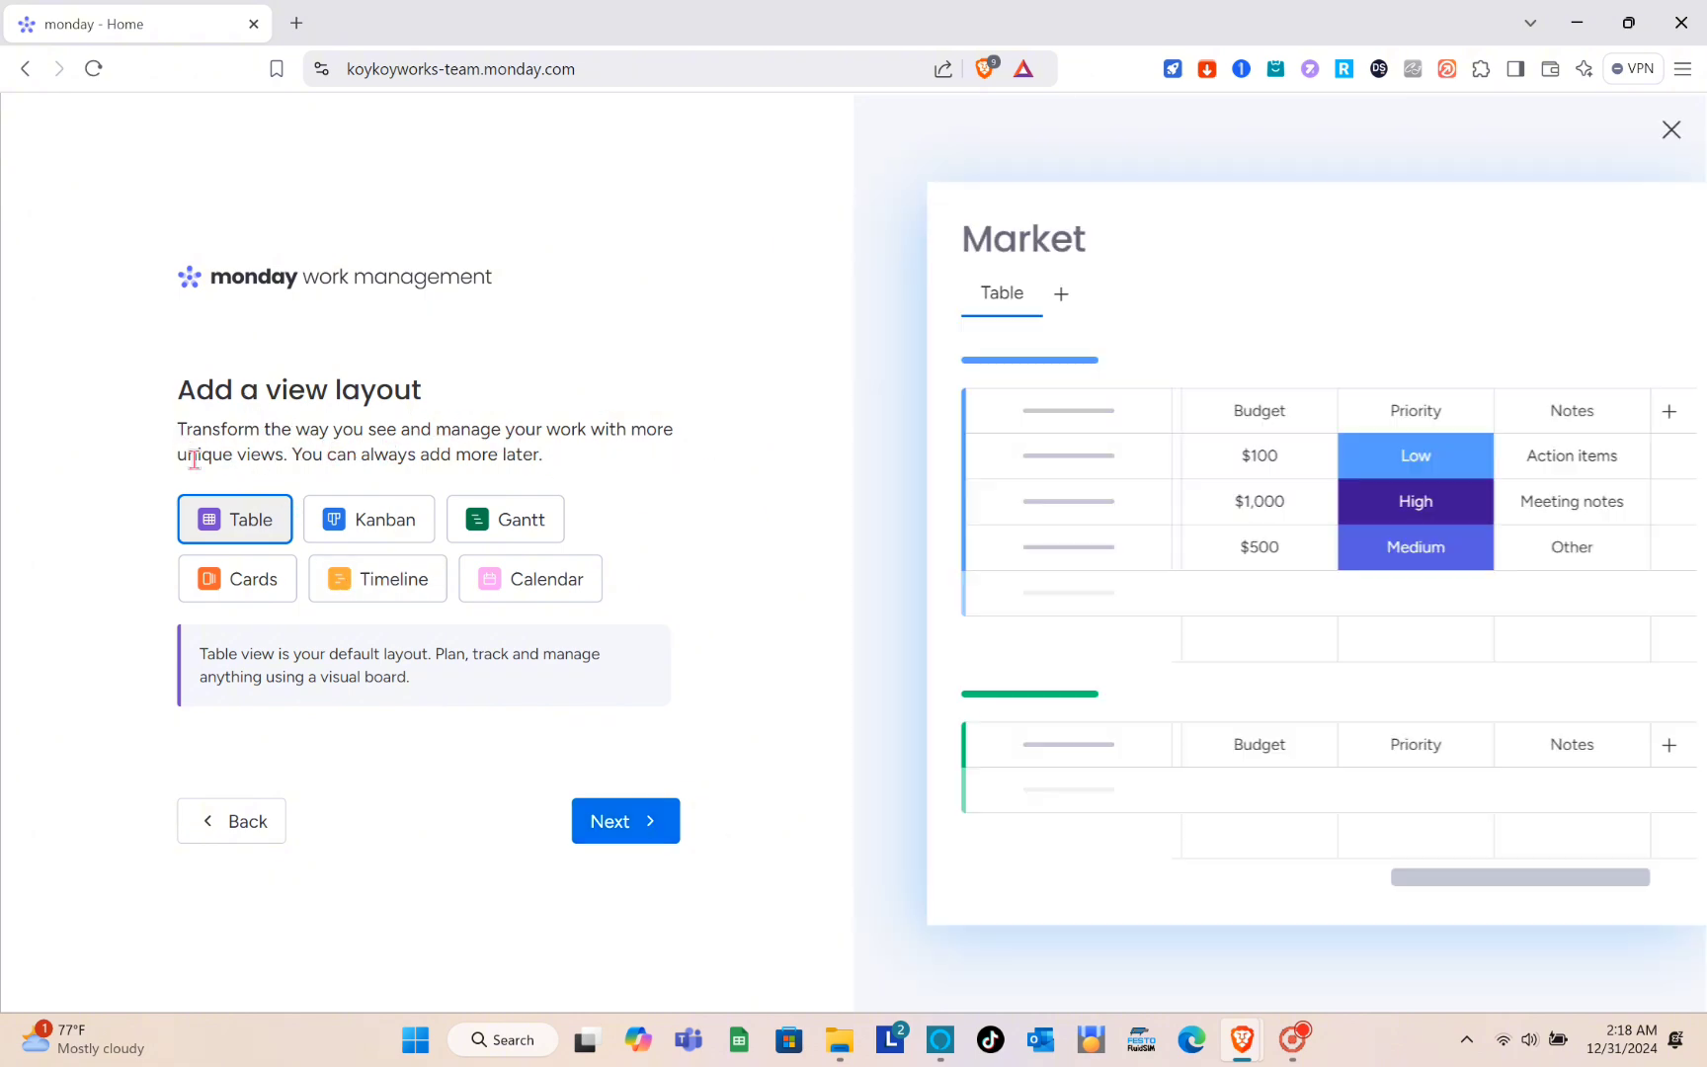
- Preview the Gantt, Cards and Timeline layouts, and choose Calendar as the board's additional view
click(496, 538)
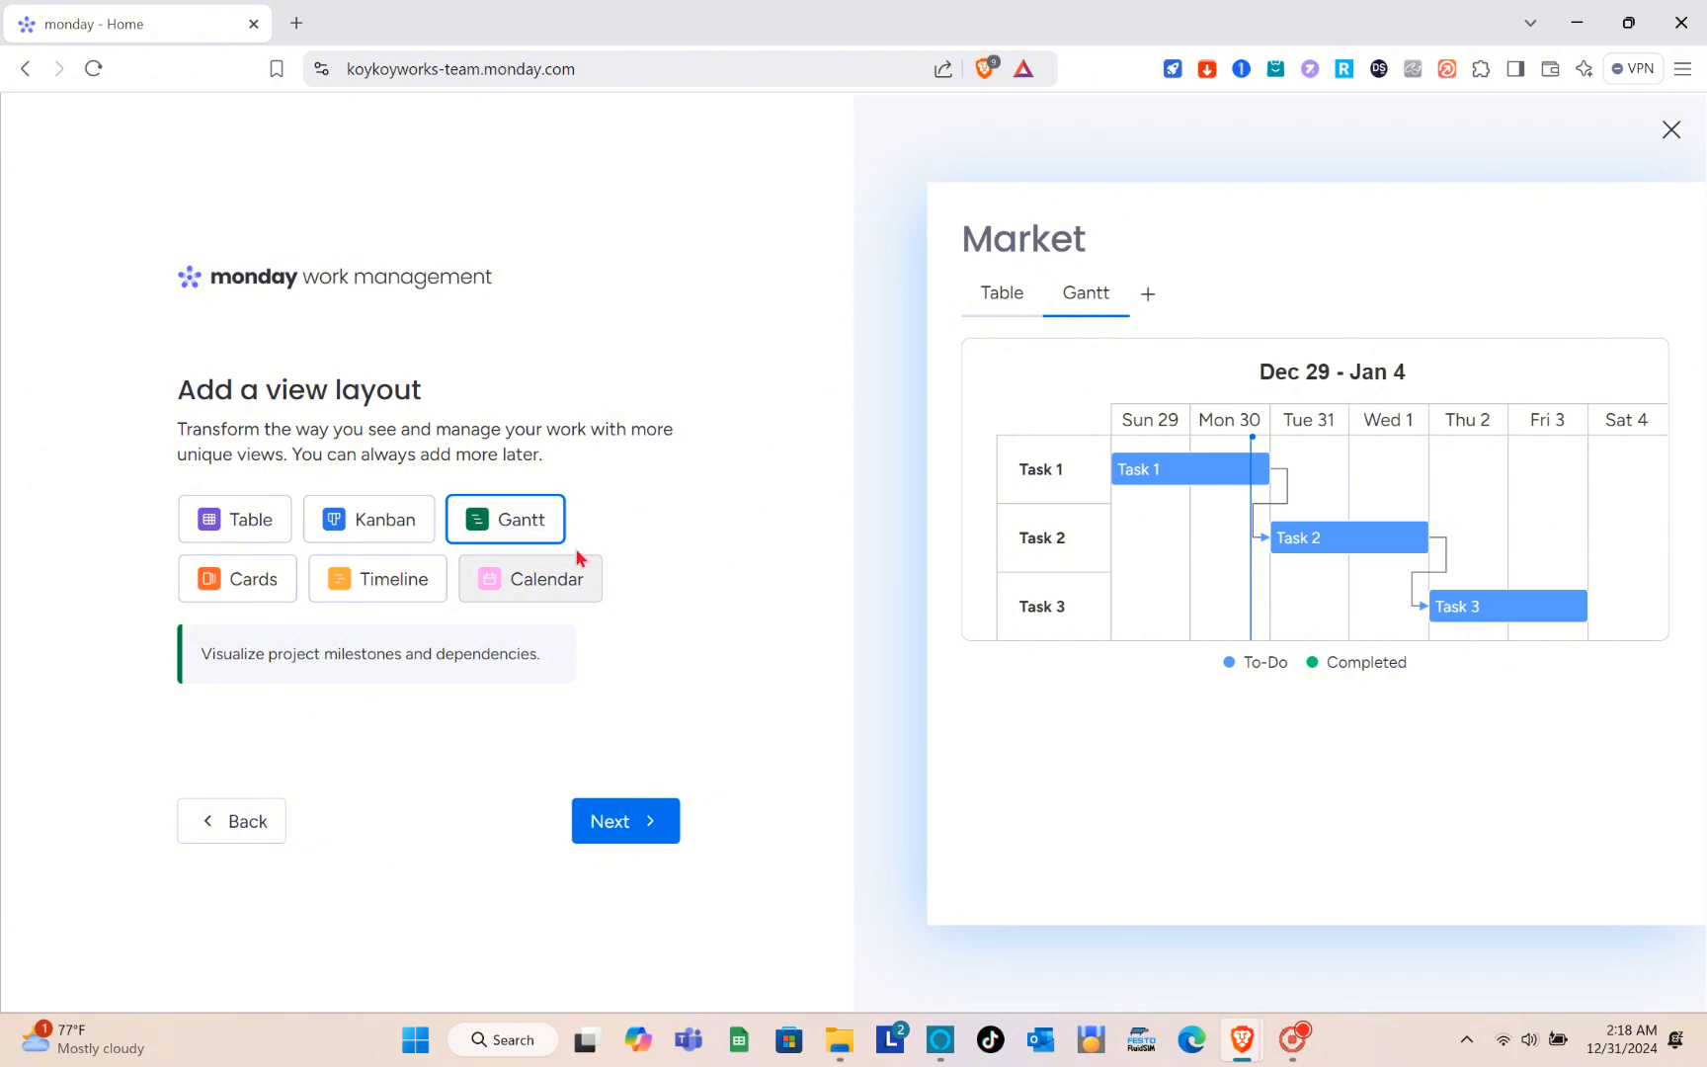
click(275, 590)
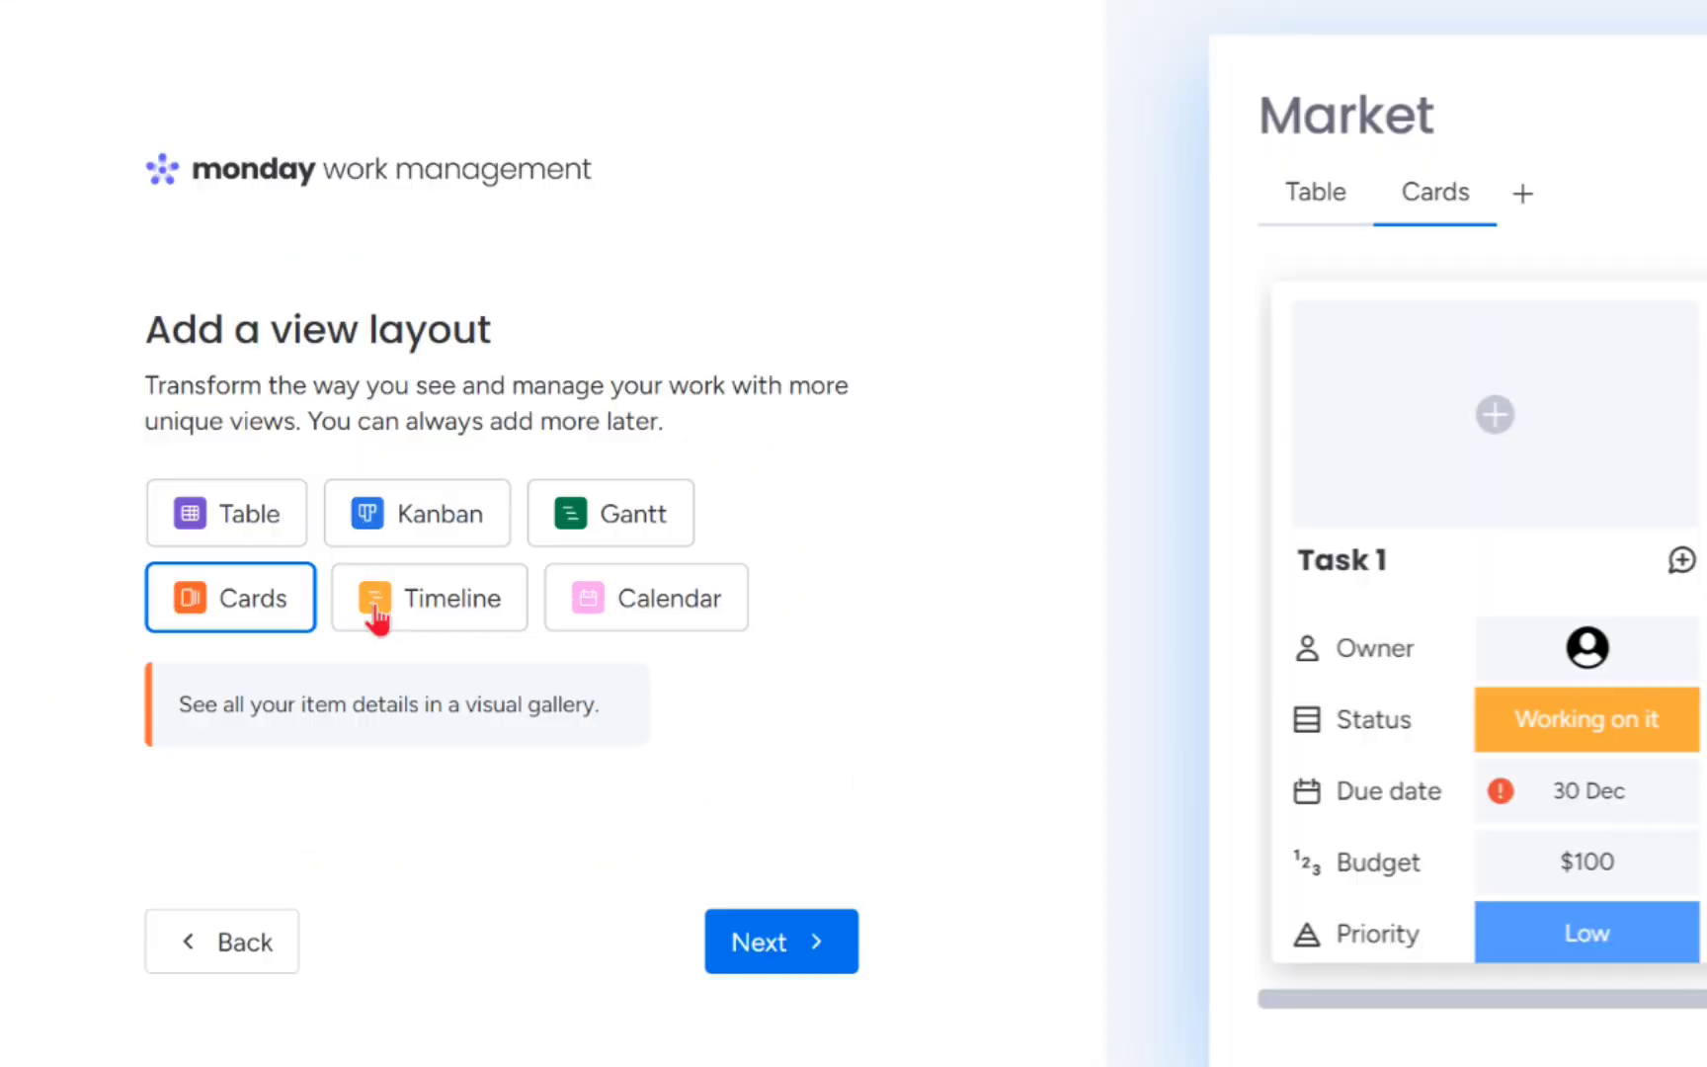
click(447, 617)
click(640, 610)
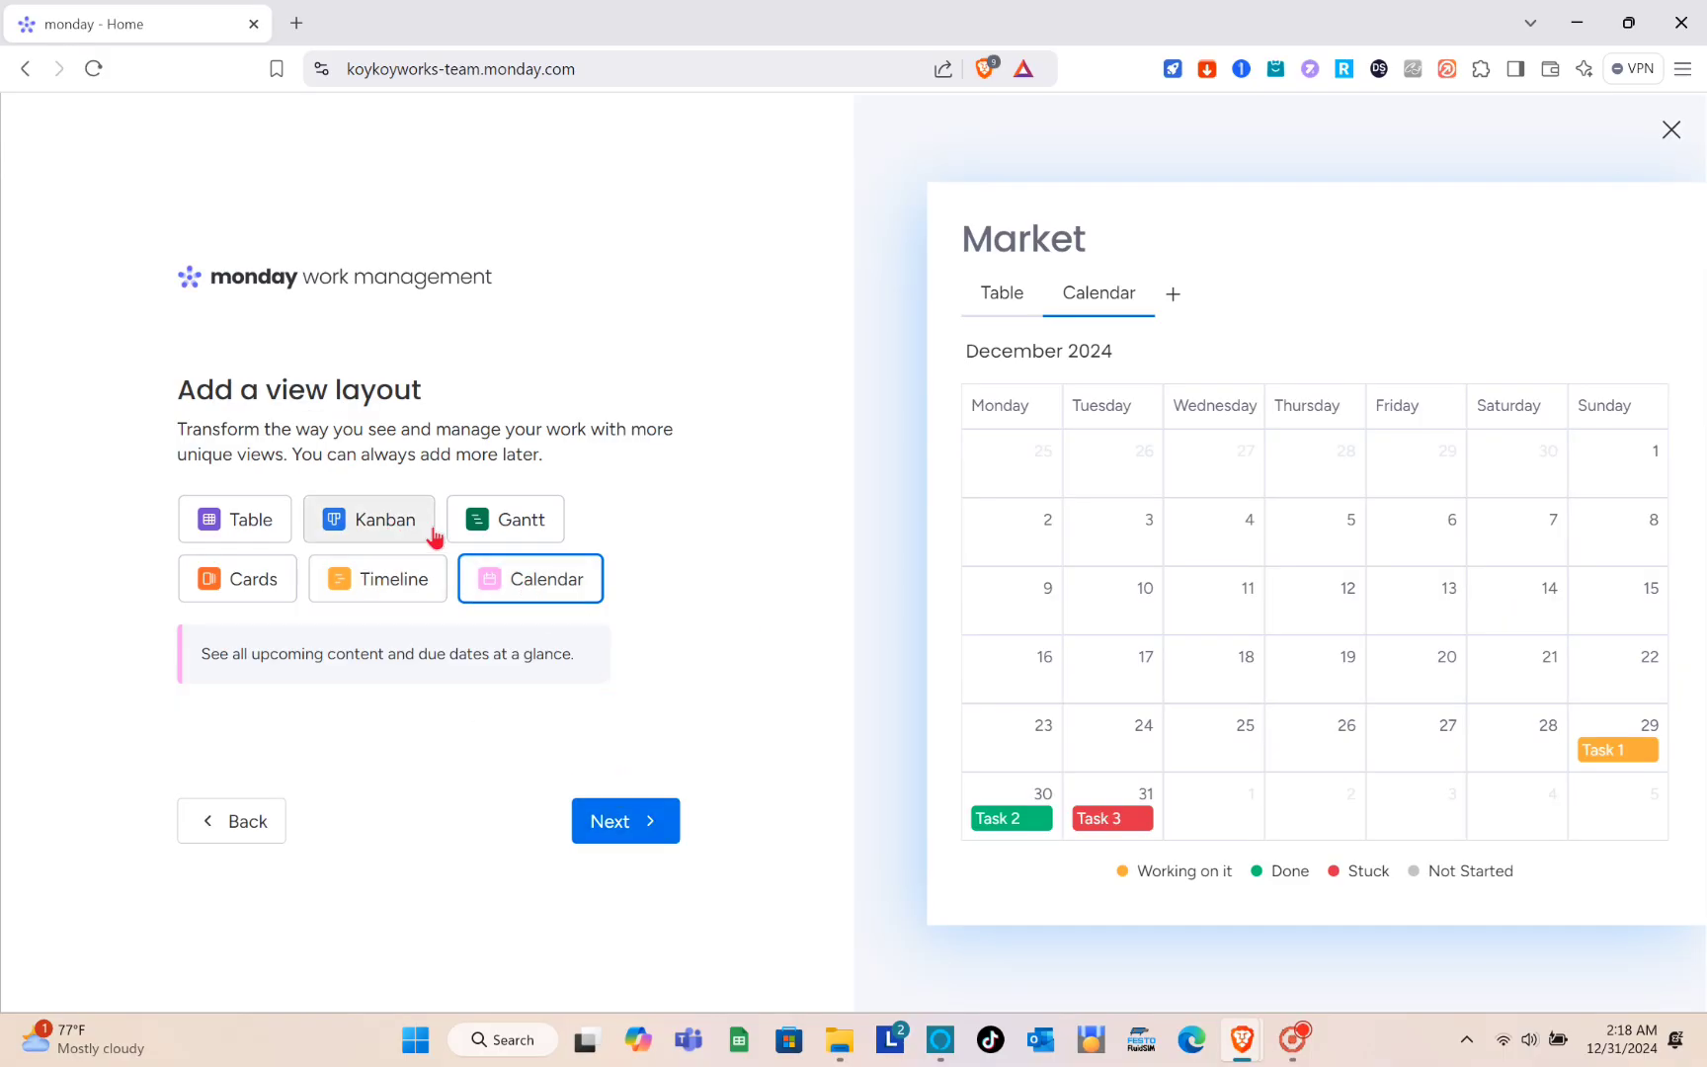
click(350, 588)
click(529, 599)
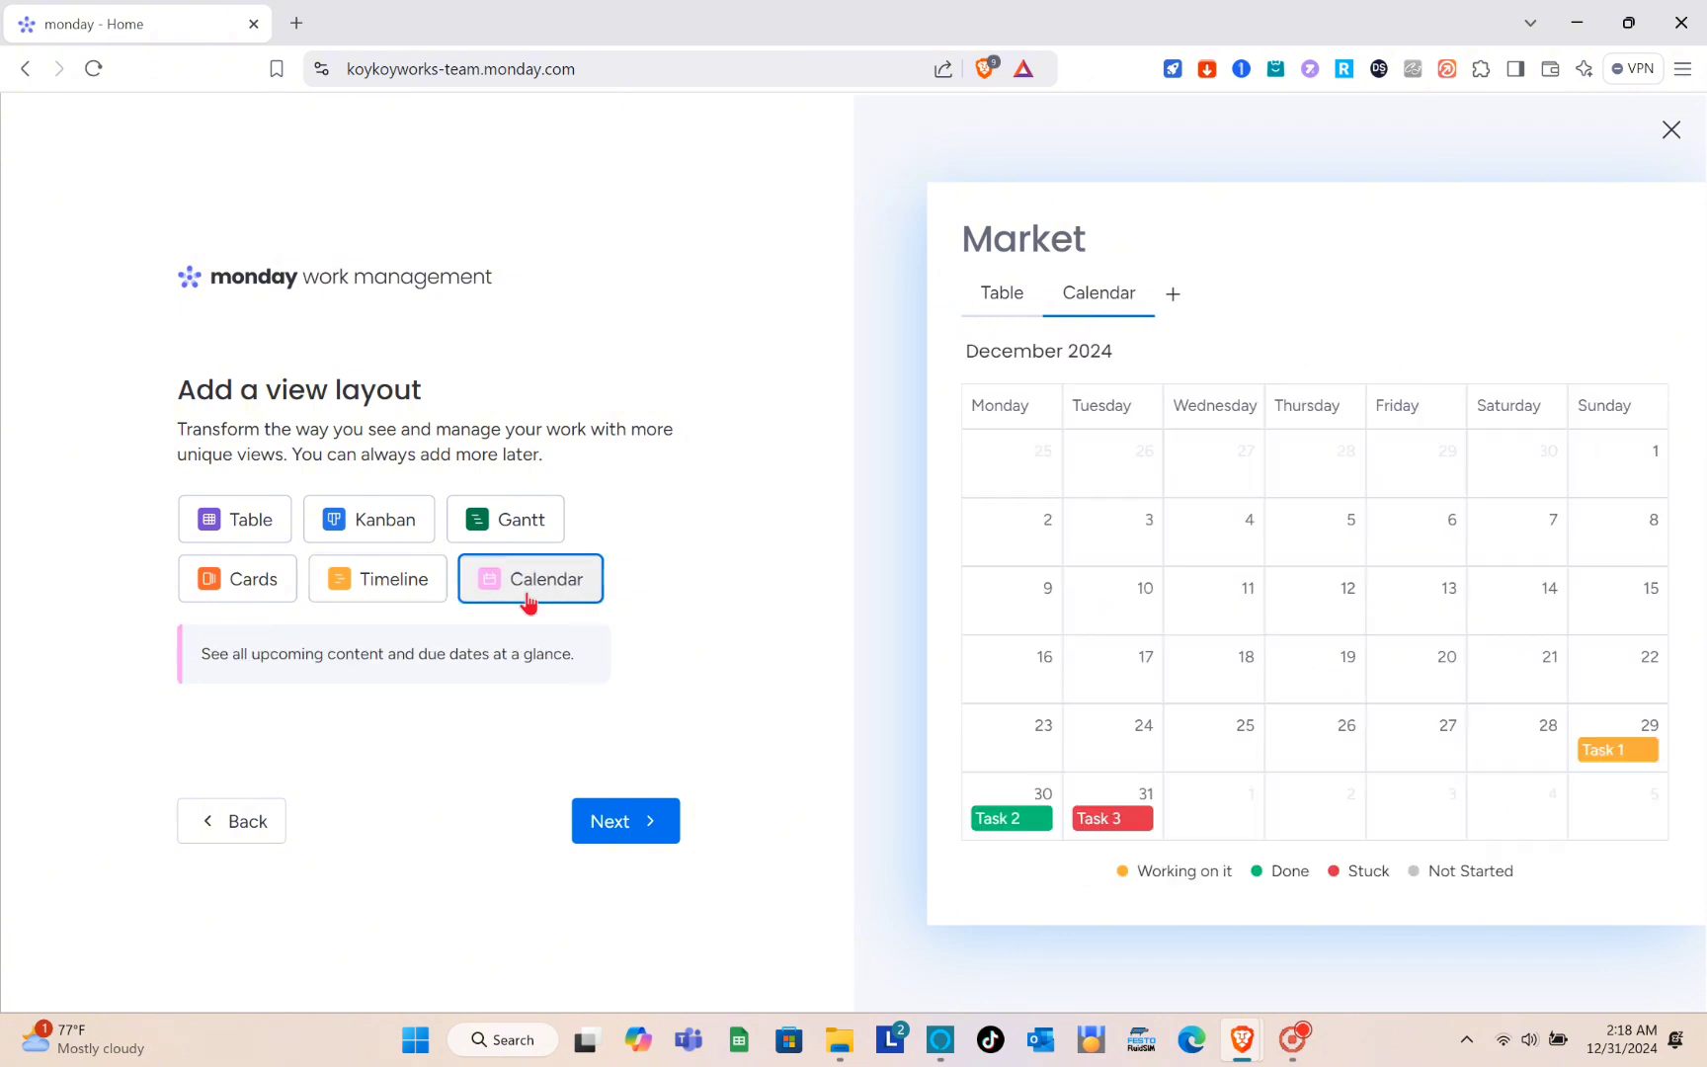
click(675, 838)
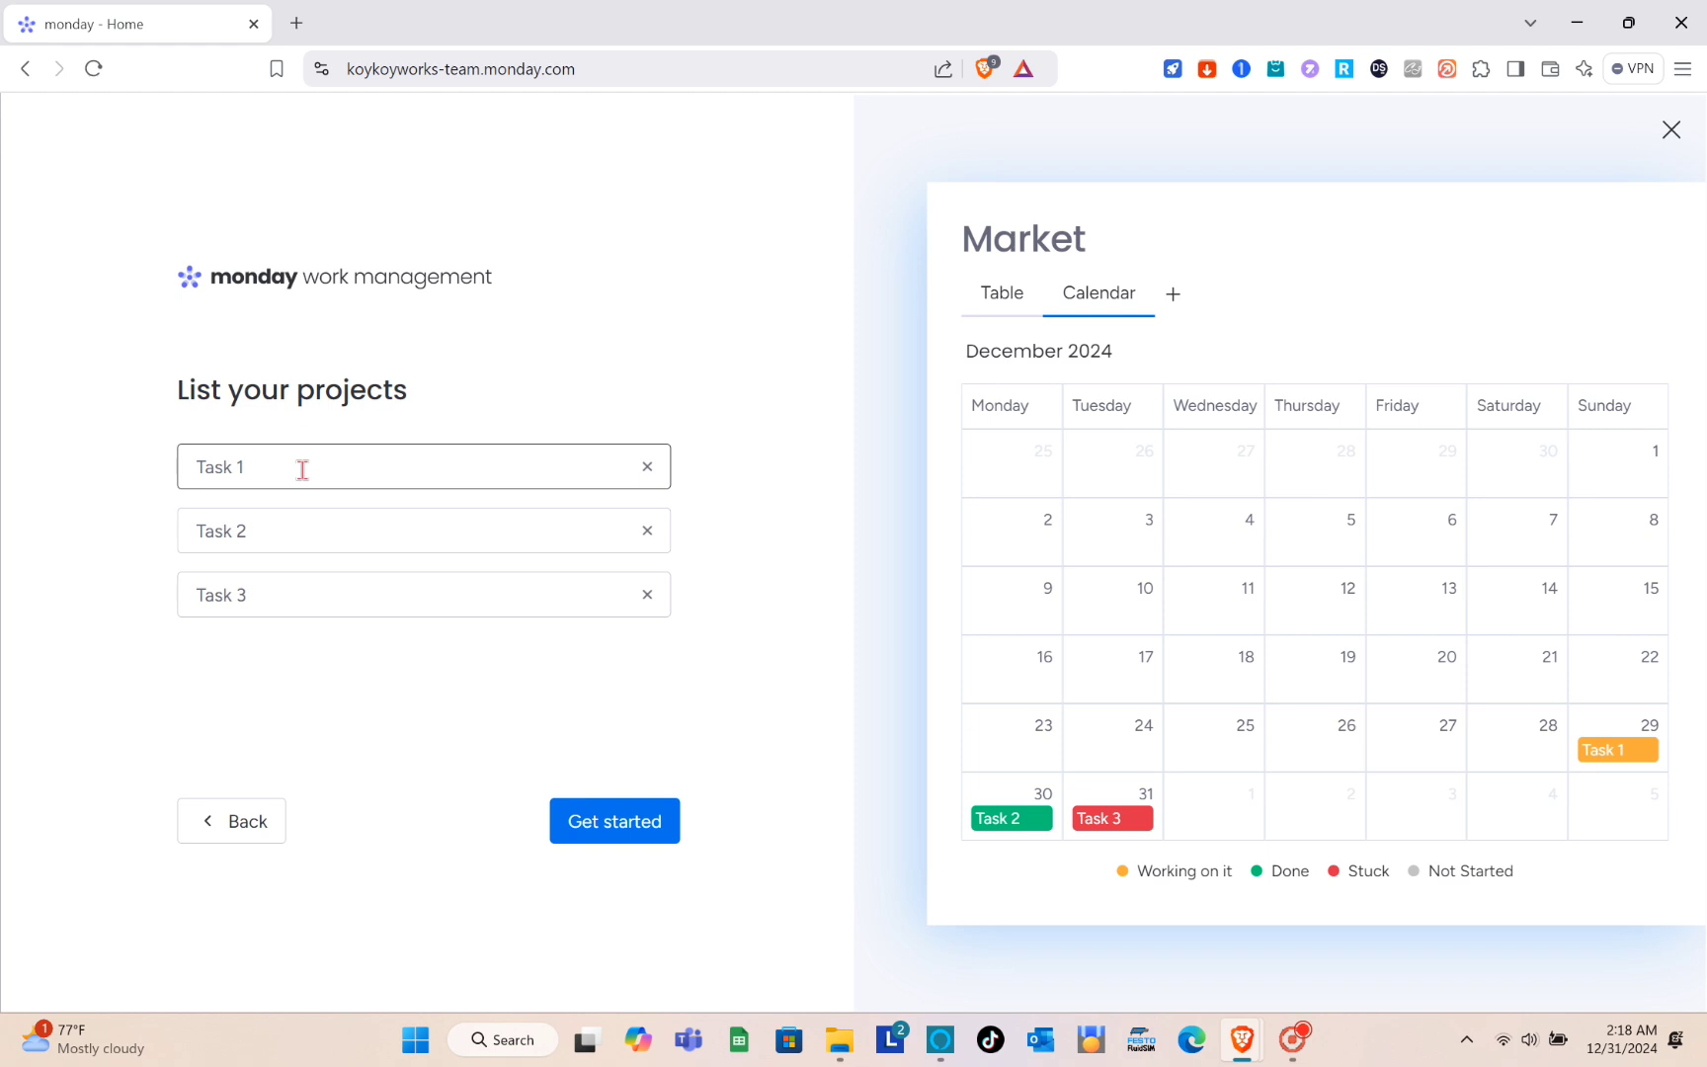
- Finish the board setup with the default three tasks and dismiss the introductory tips about the dashboard and Calendar view
click(596, 835)
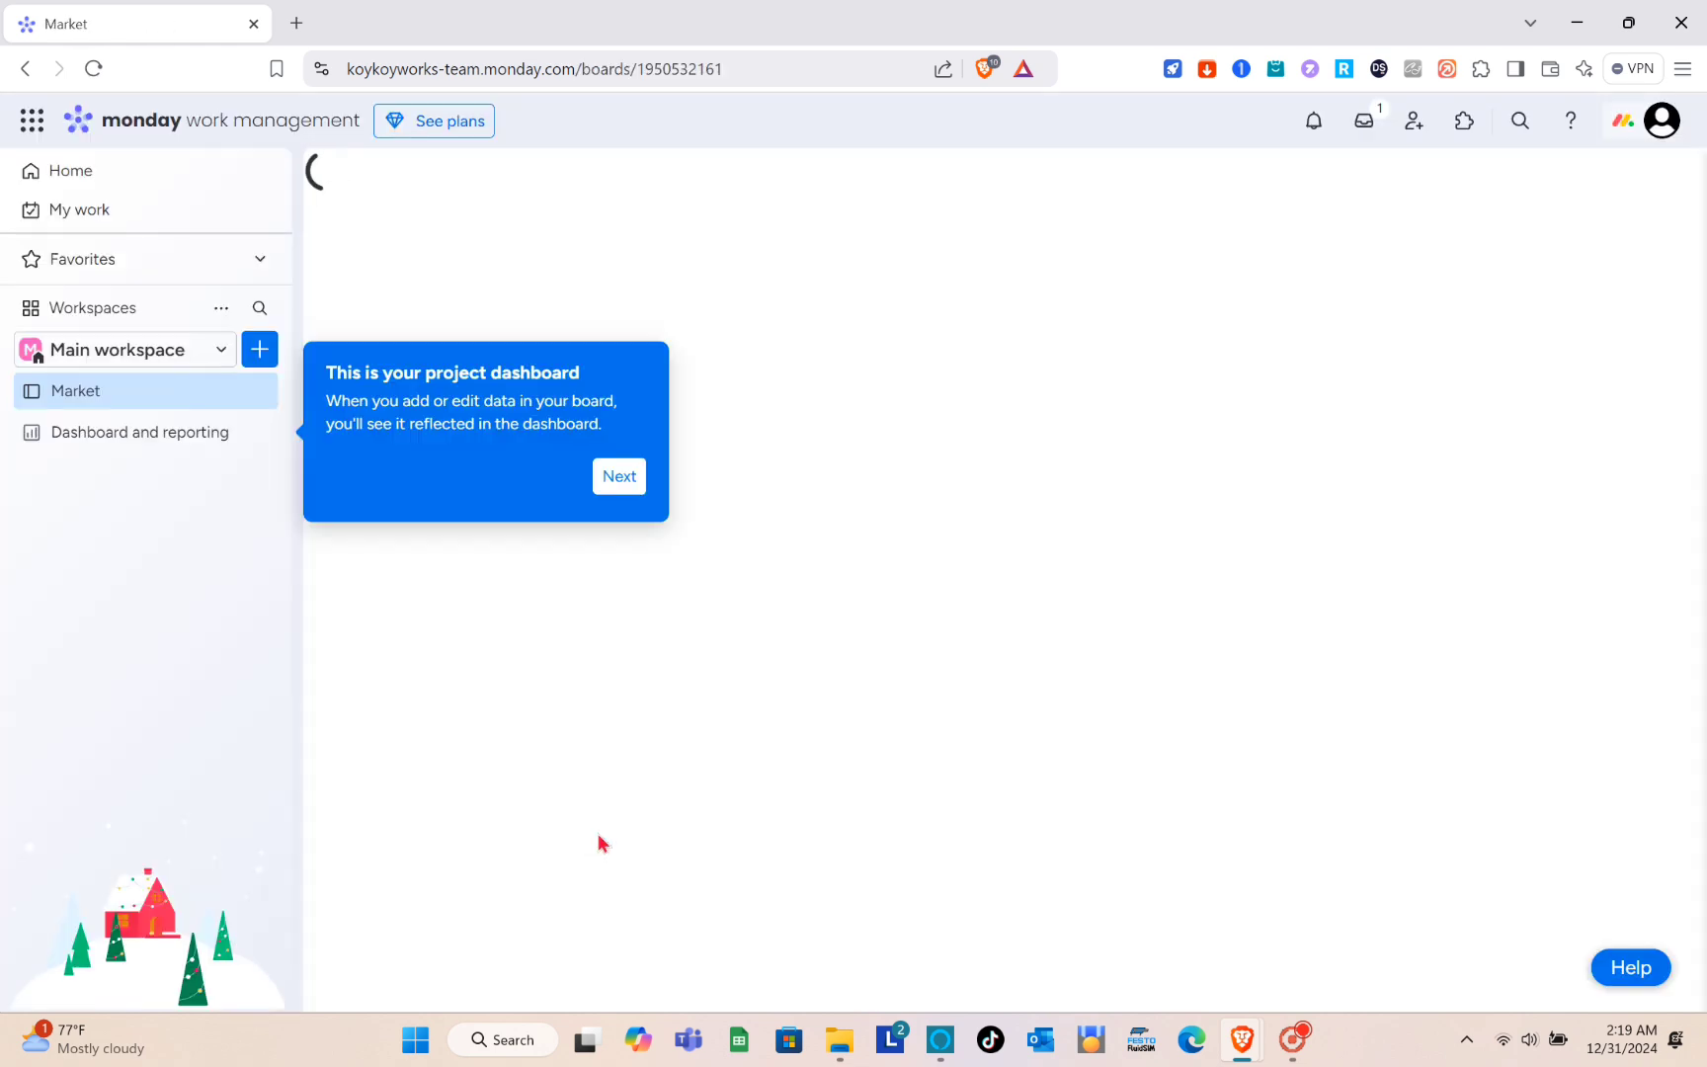
click(618, 478)
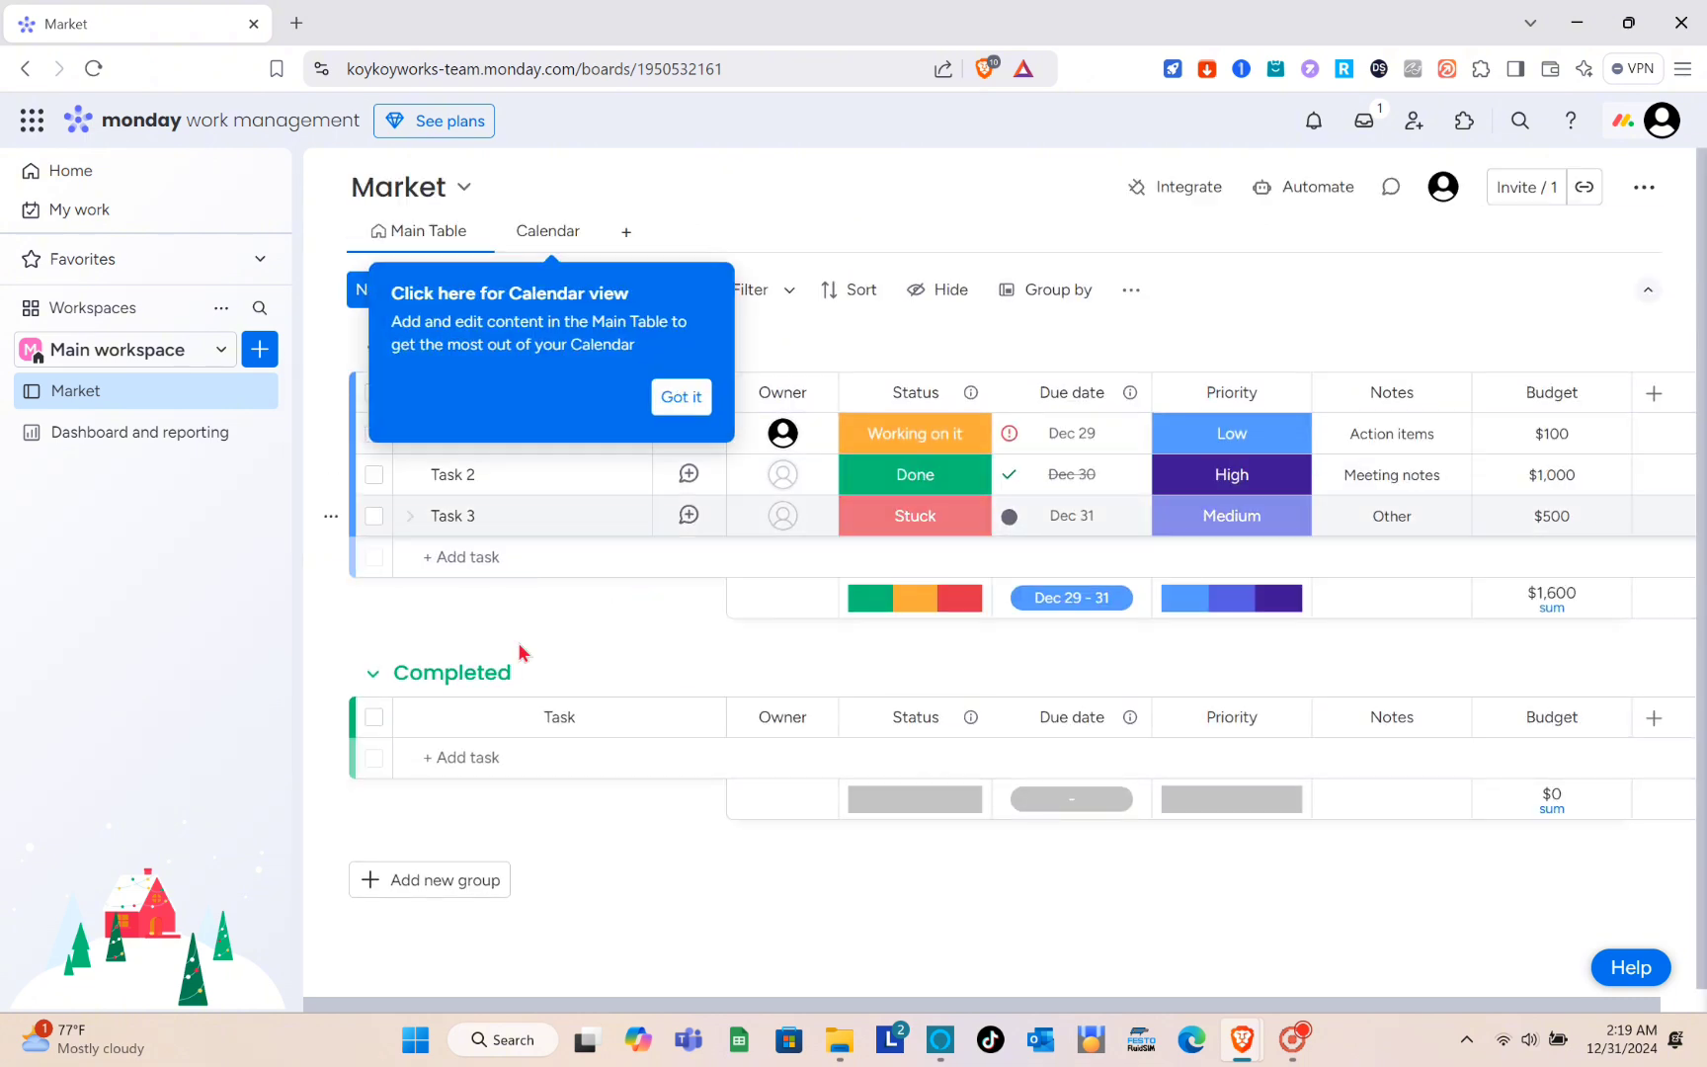
click(689, 399)
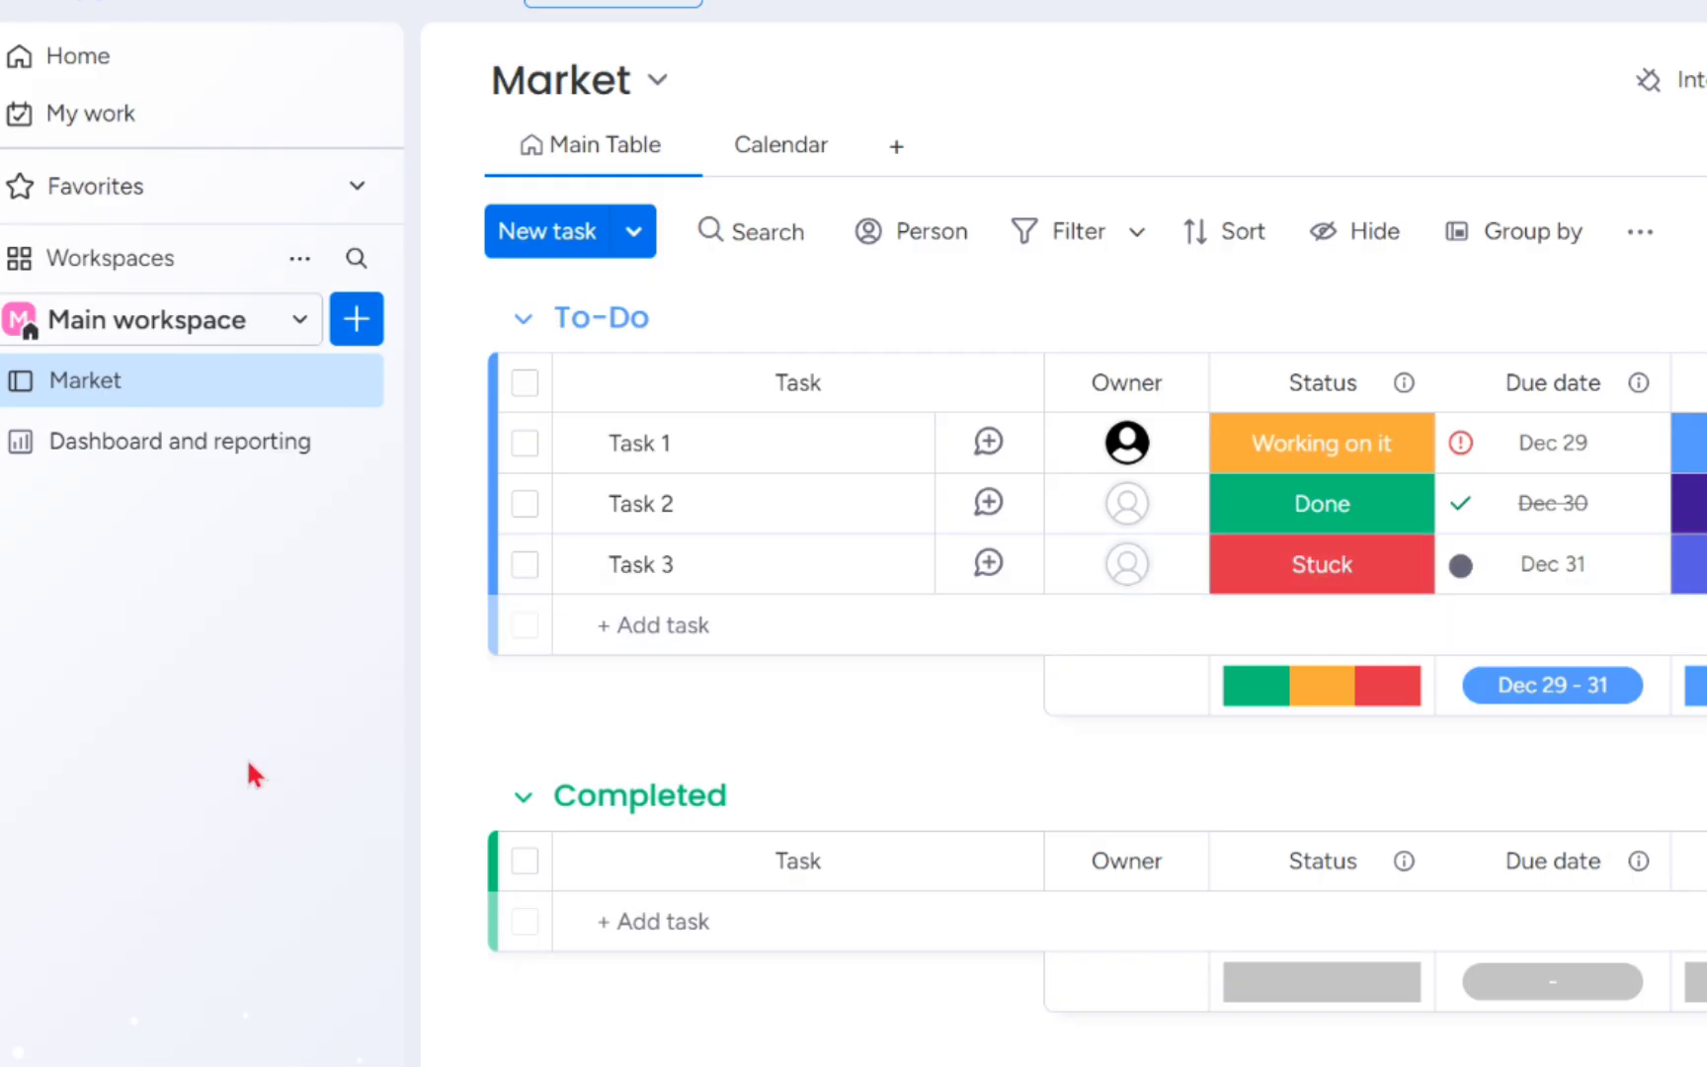
- Look at the list of workspaces, and review the recent boards, update feed and workspaces on the Home page
click(298, 321)
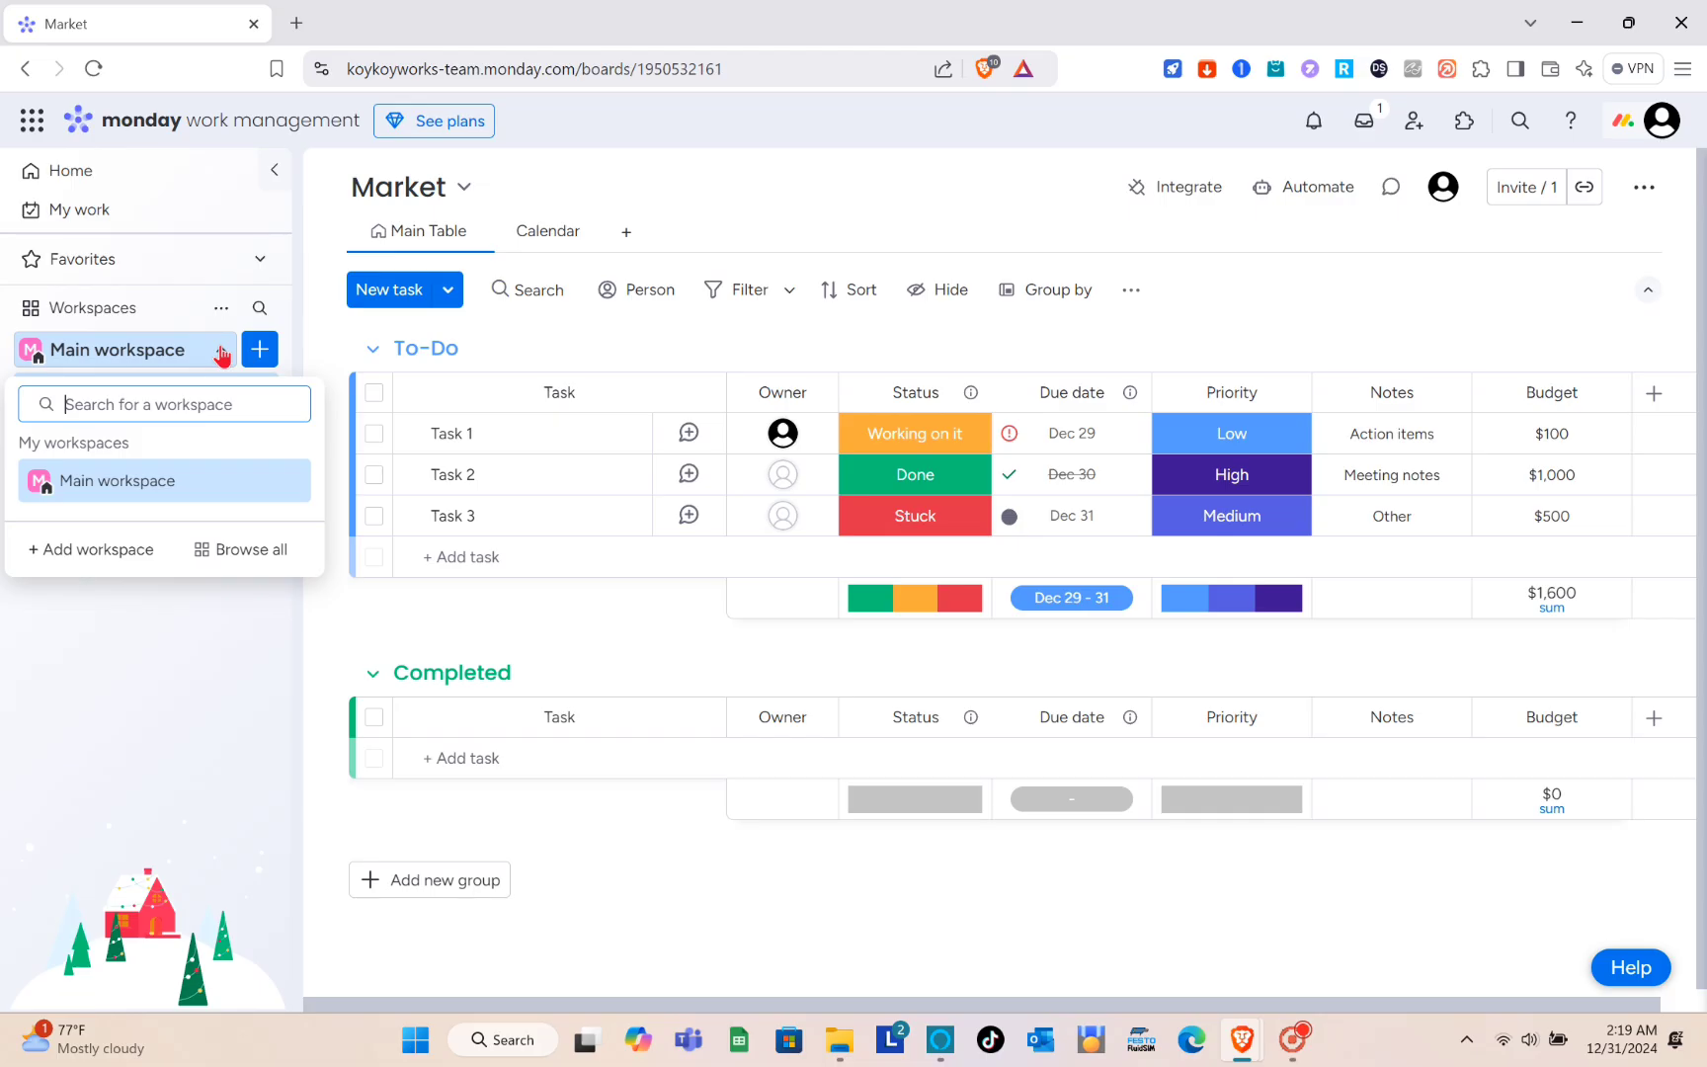
click(221, 351)
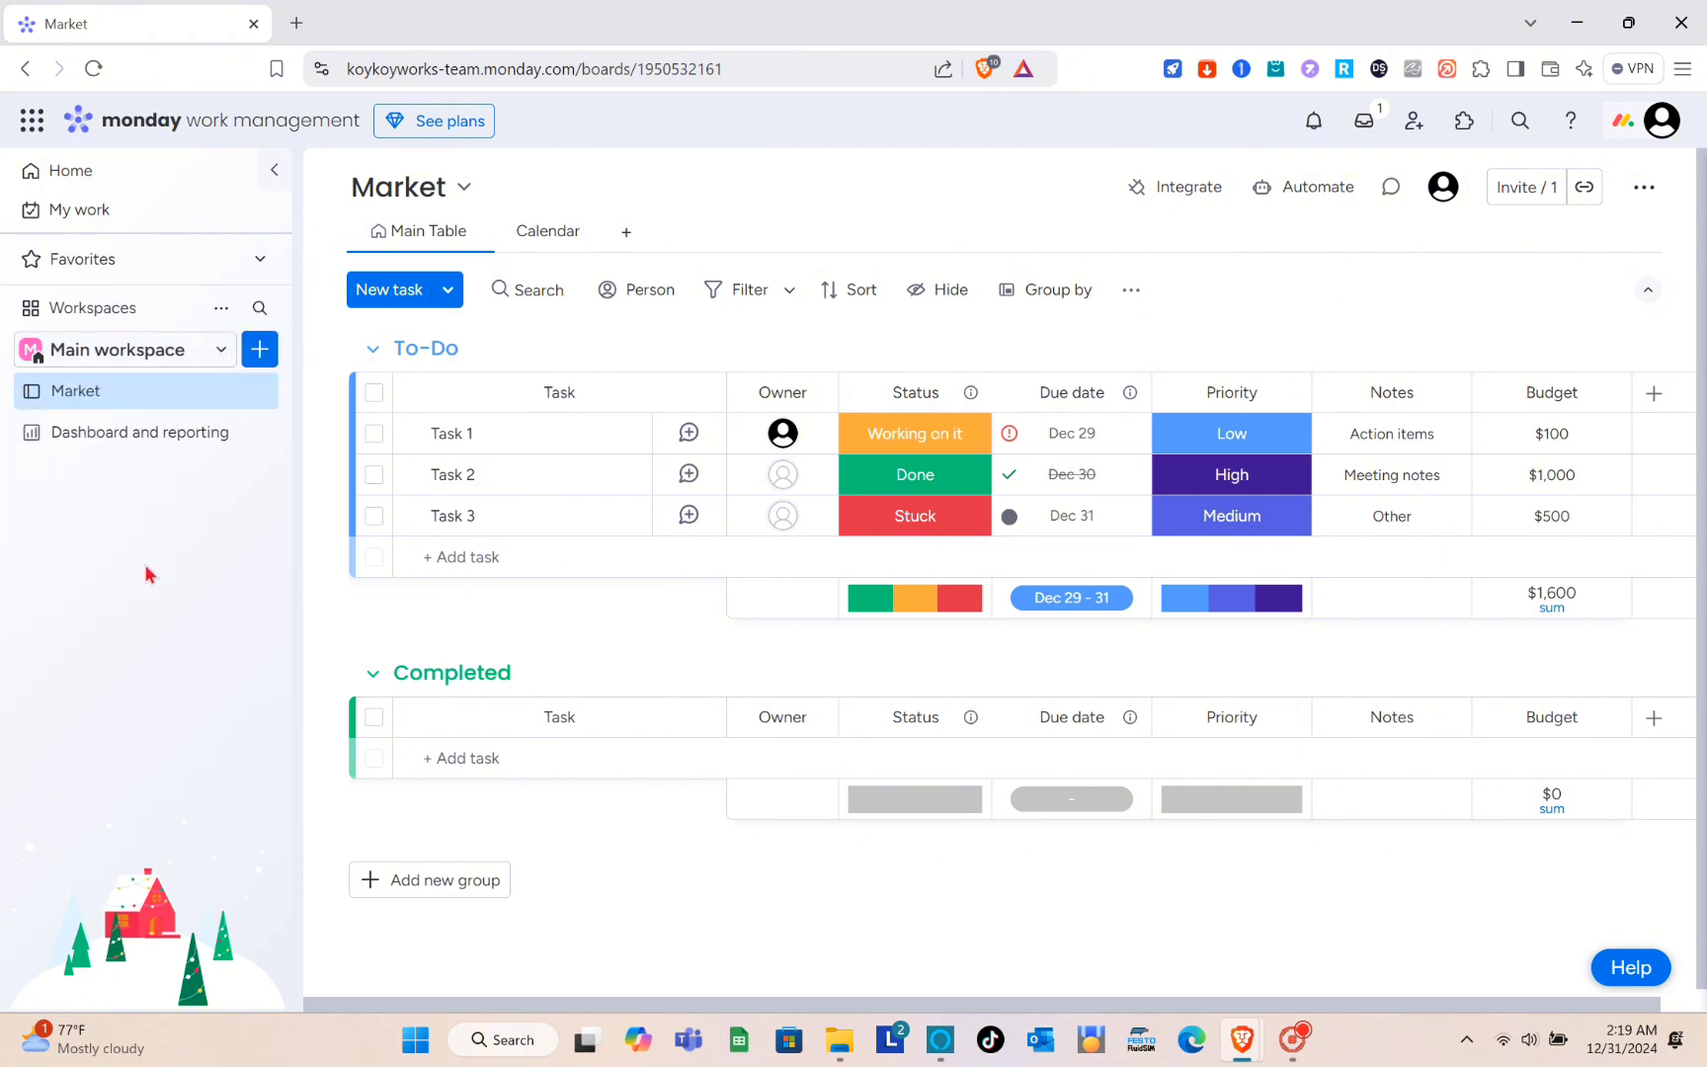
click(130, 178)
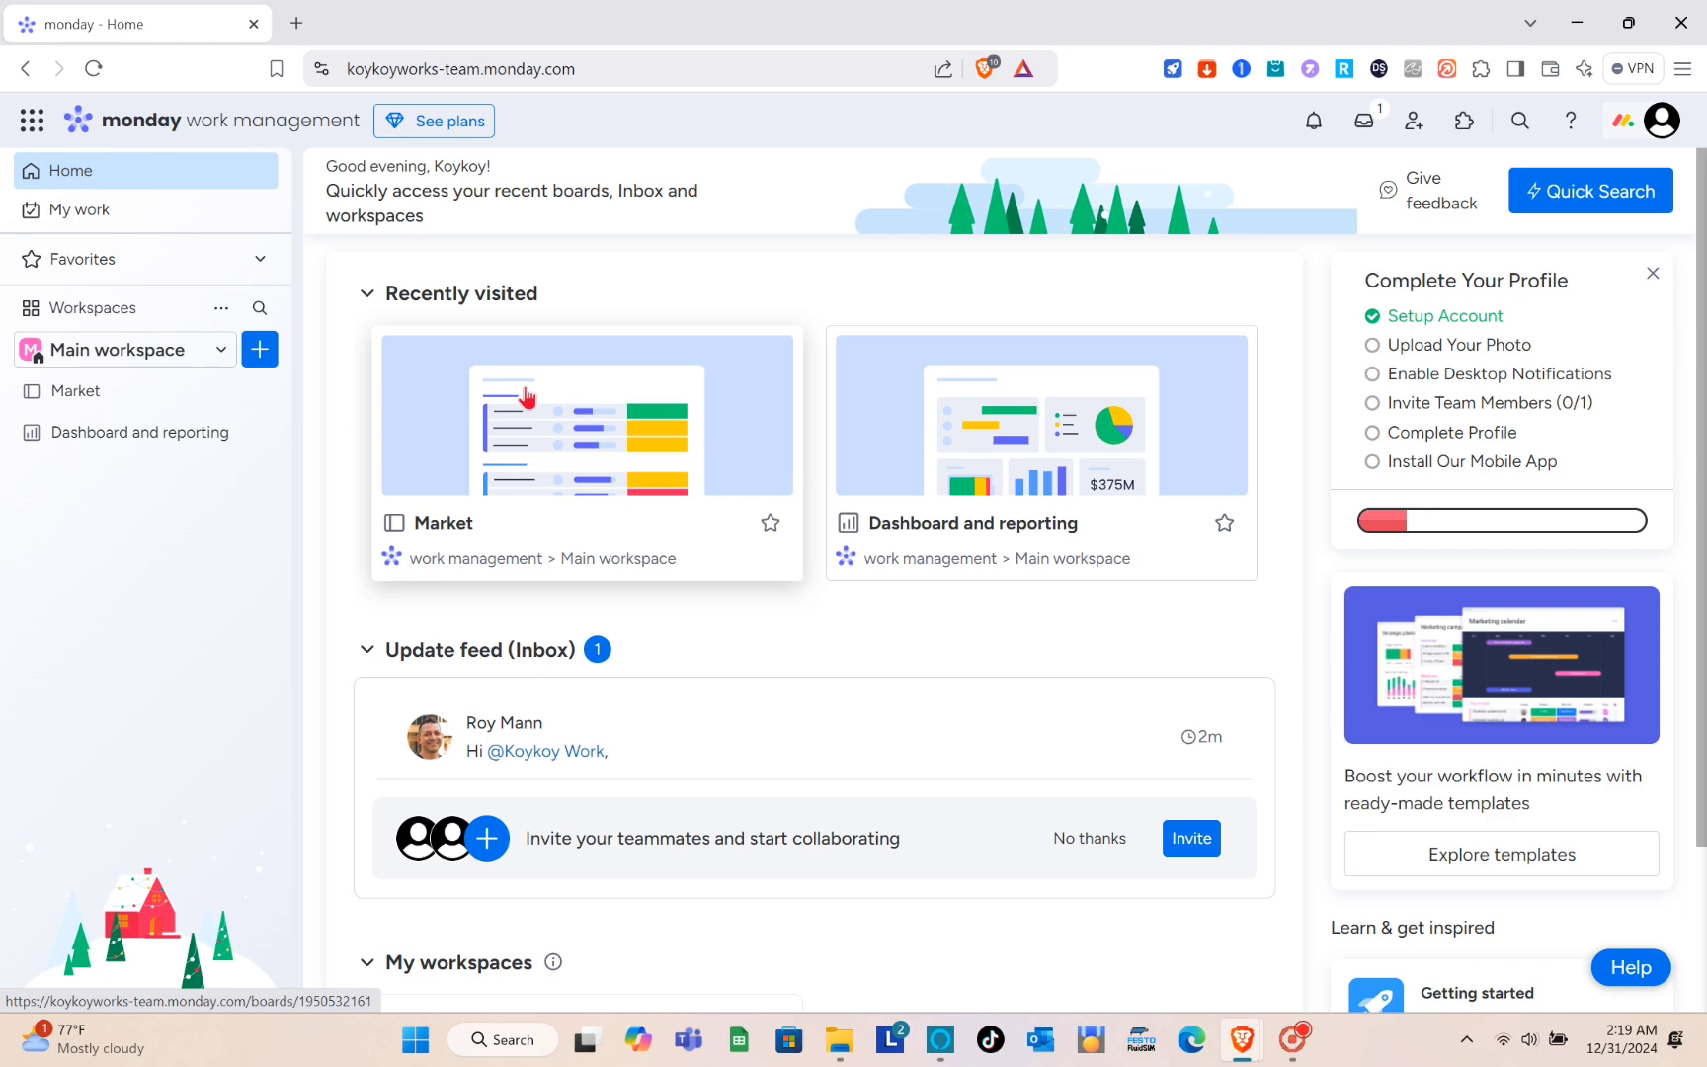
scroll(525, 393, down, 2)
scroll(521, 573, up, 2)
- Open My Work, dismiss its welcome message, and examine the group, board and assigned person of Task 1
click(143, 218)
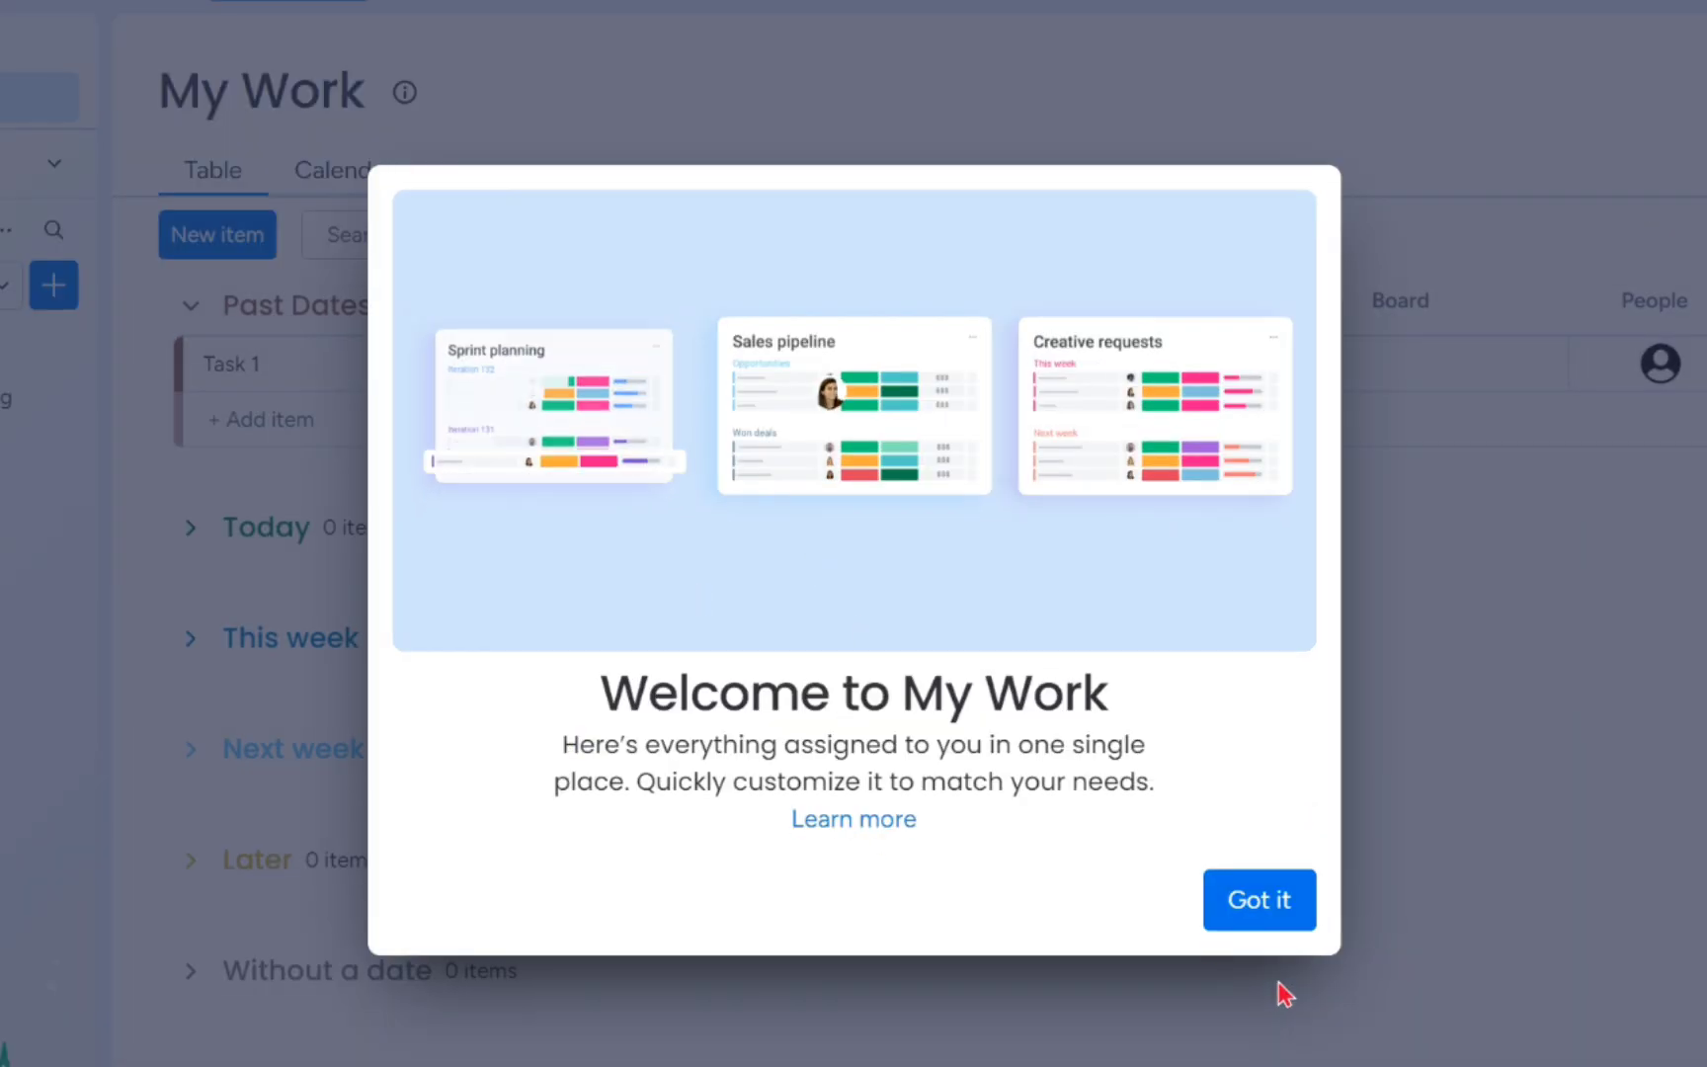
click(1247, 900)
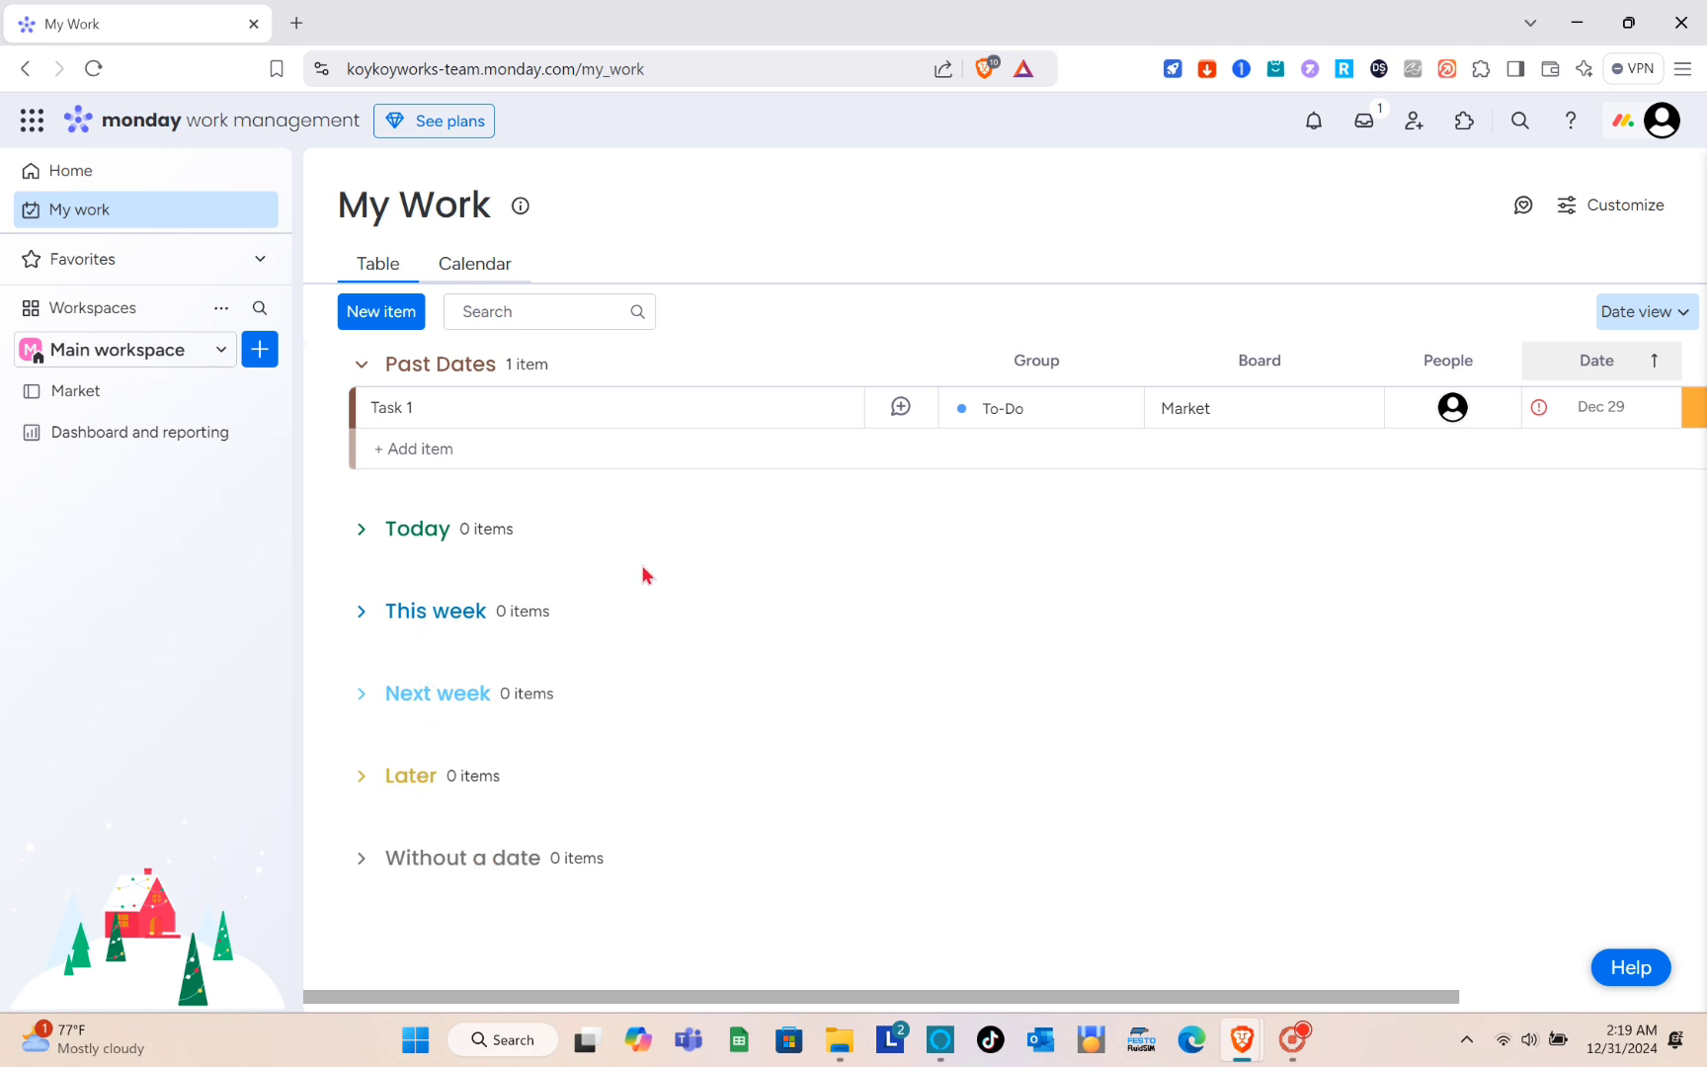
click(1021, 411)
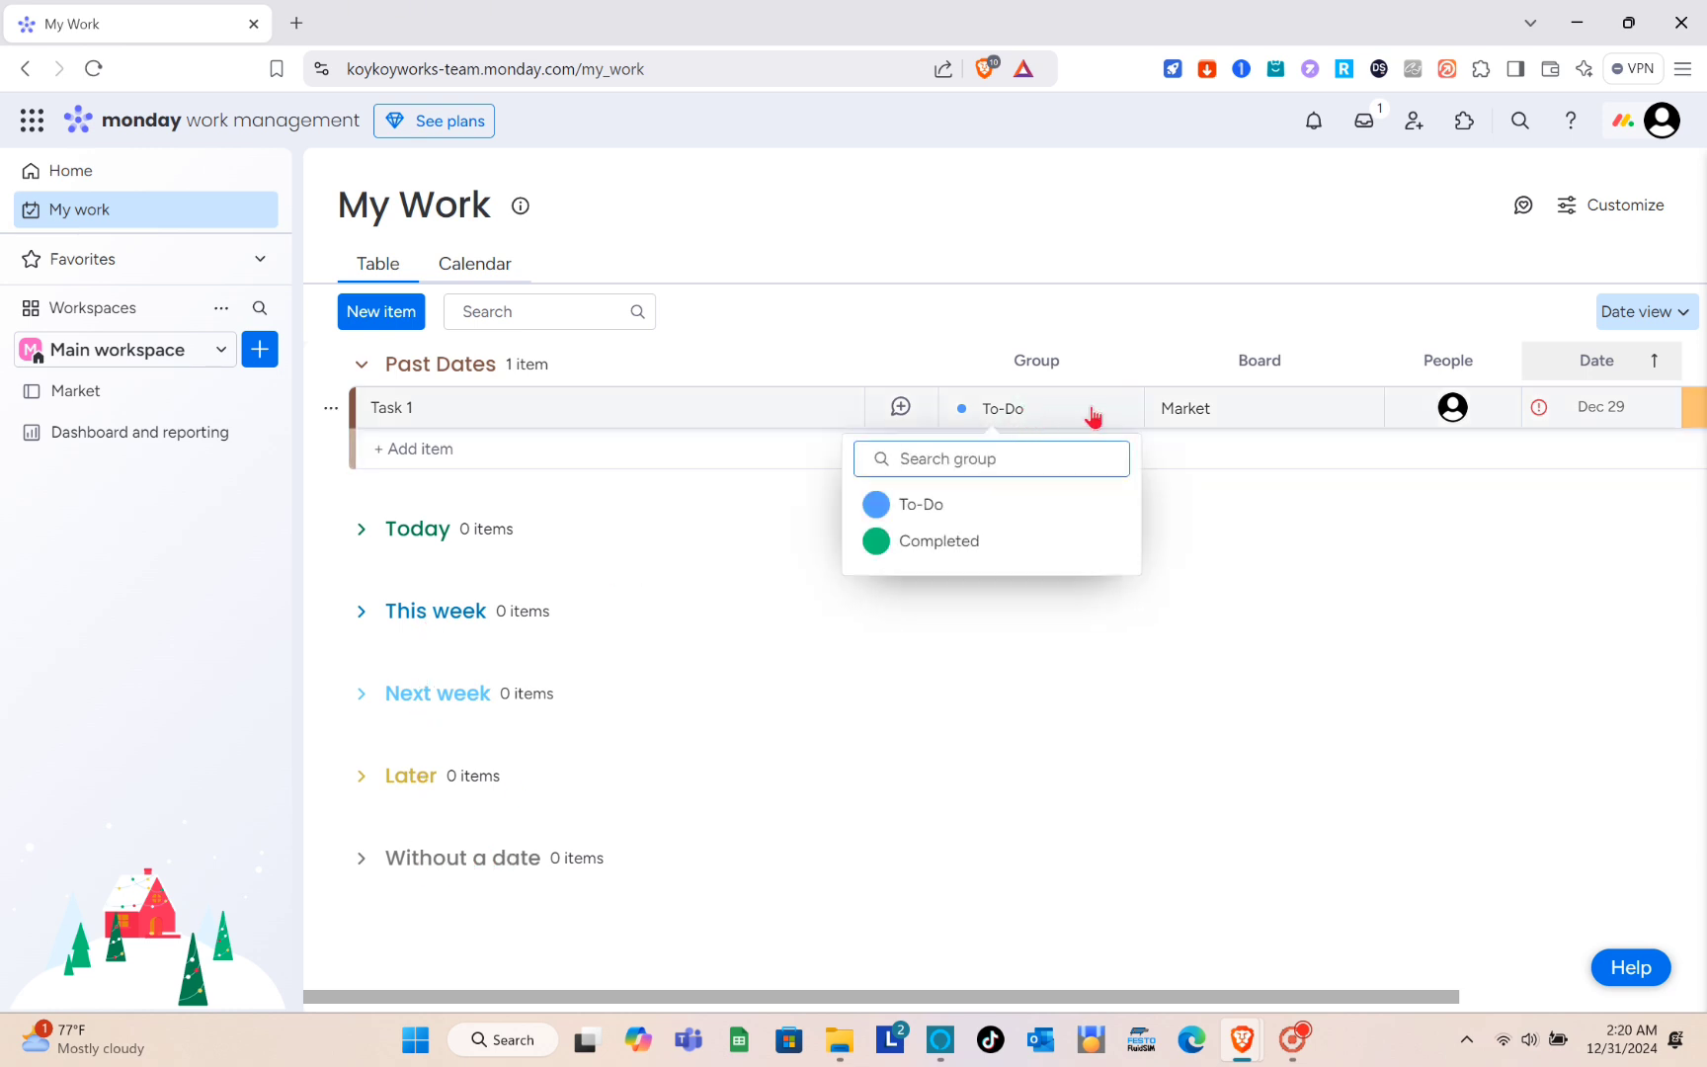
click(1180, 408)
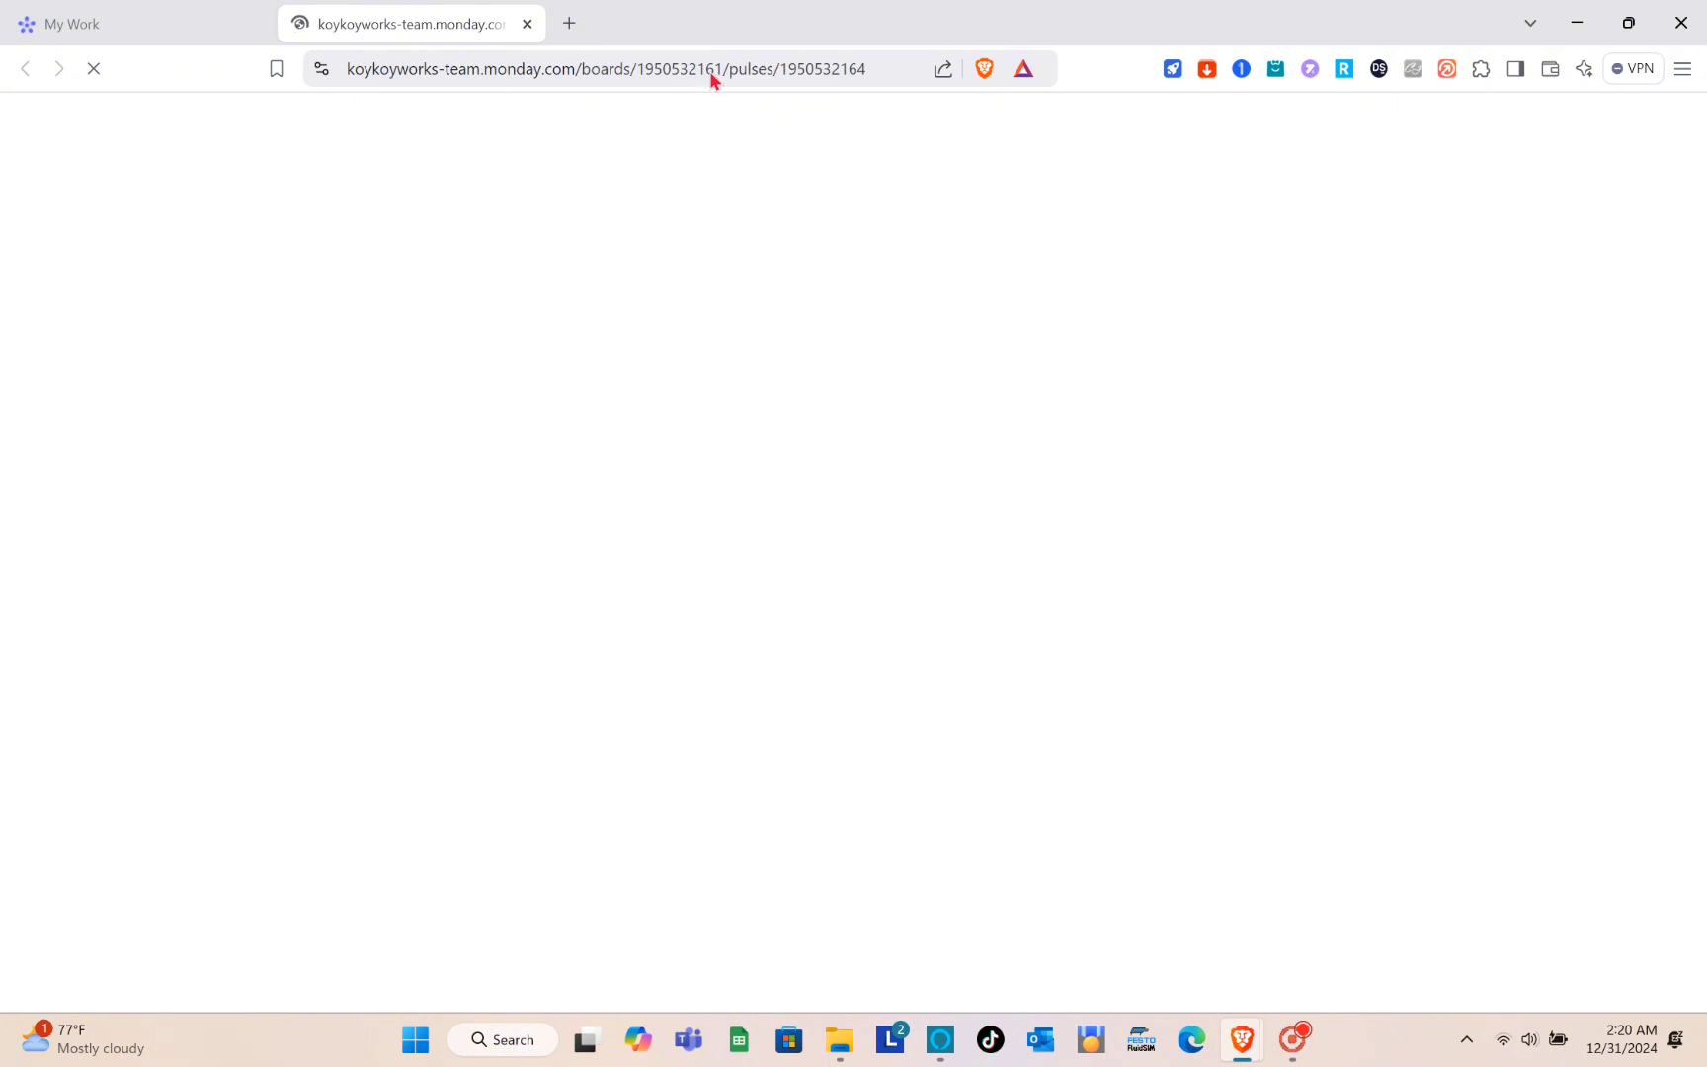
click(532, 24)
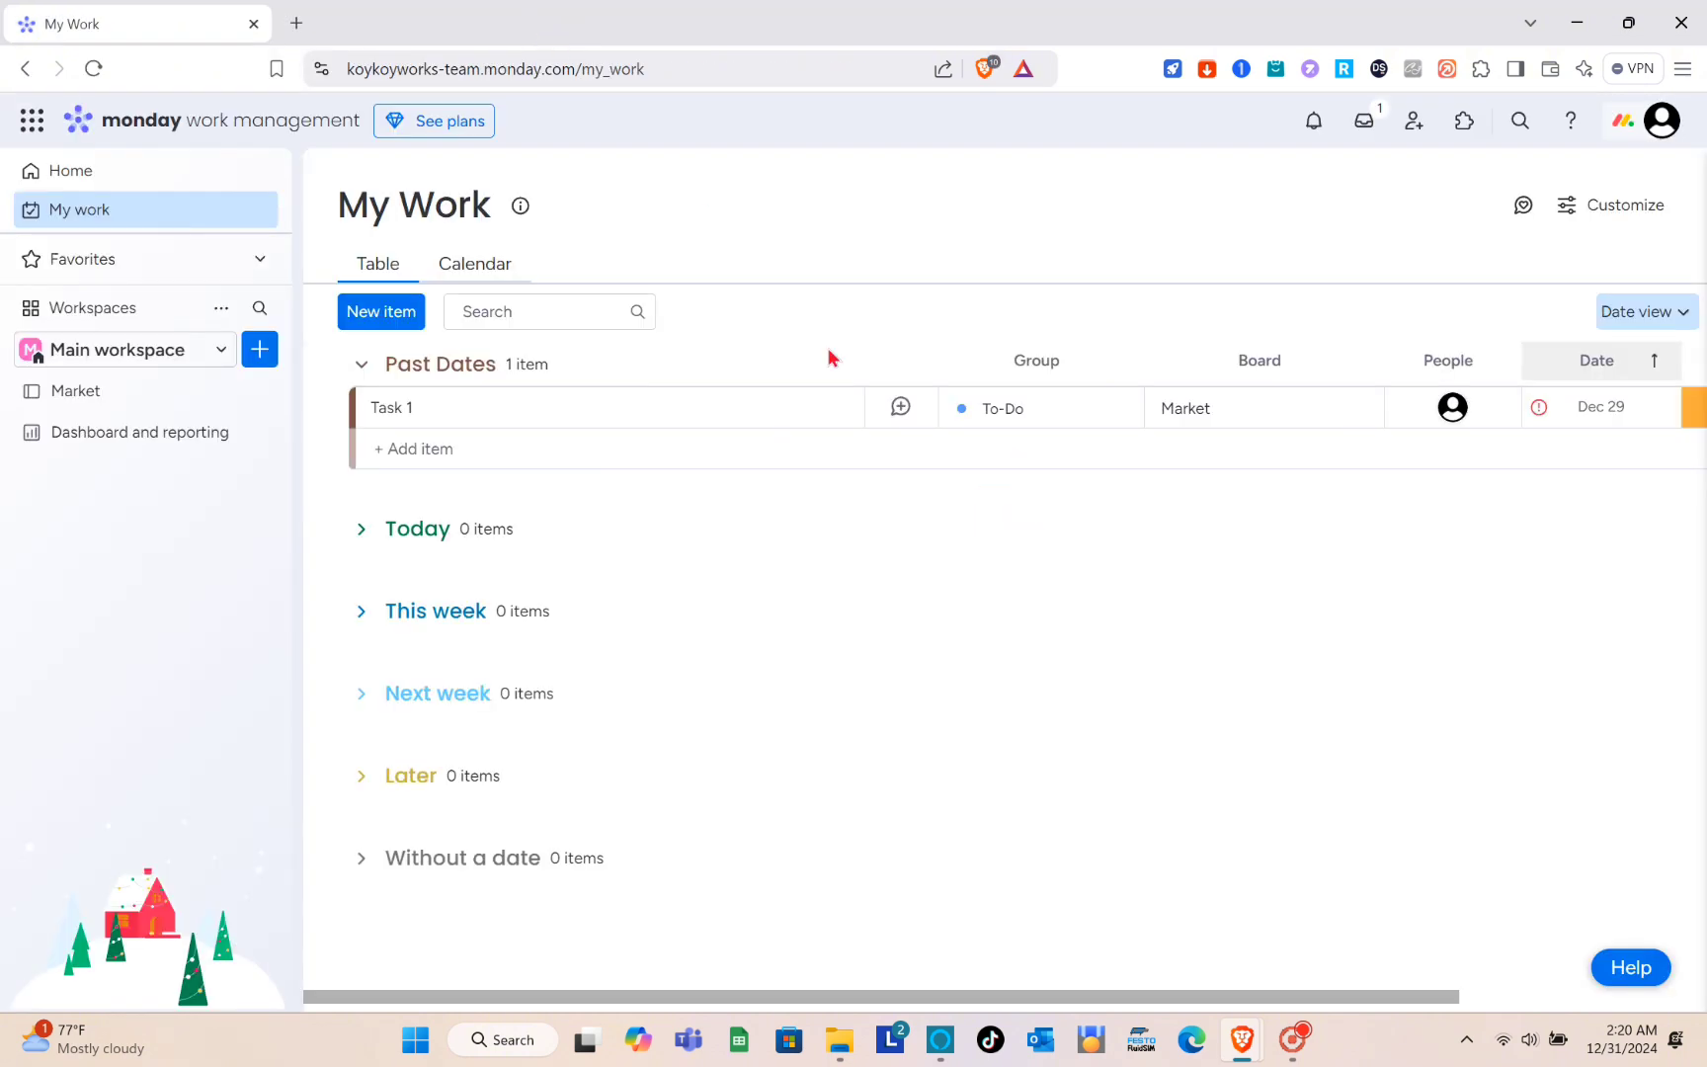
scroll(1113, 425, right, 5)
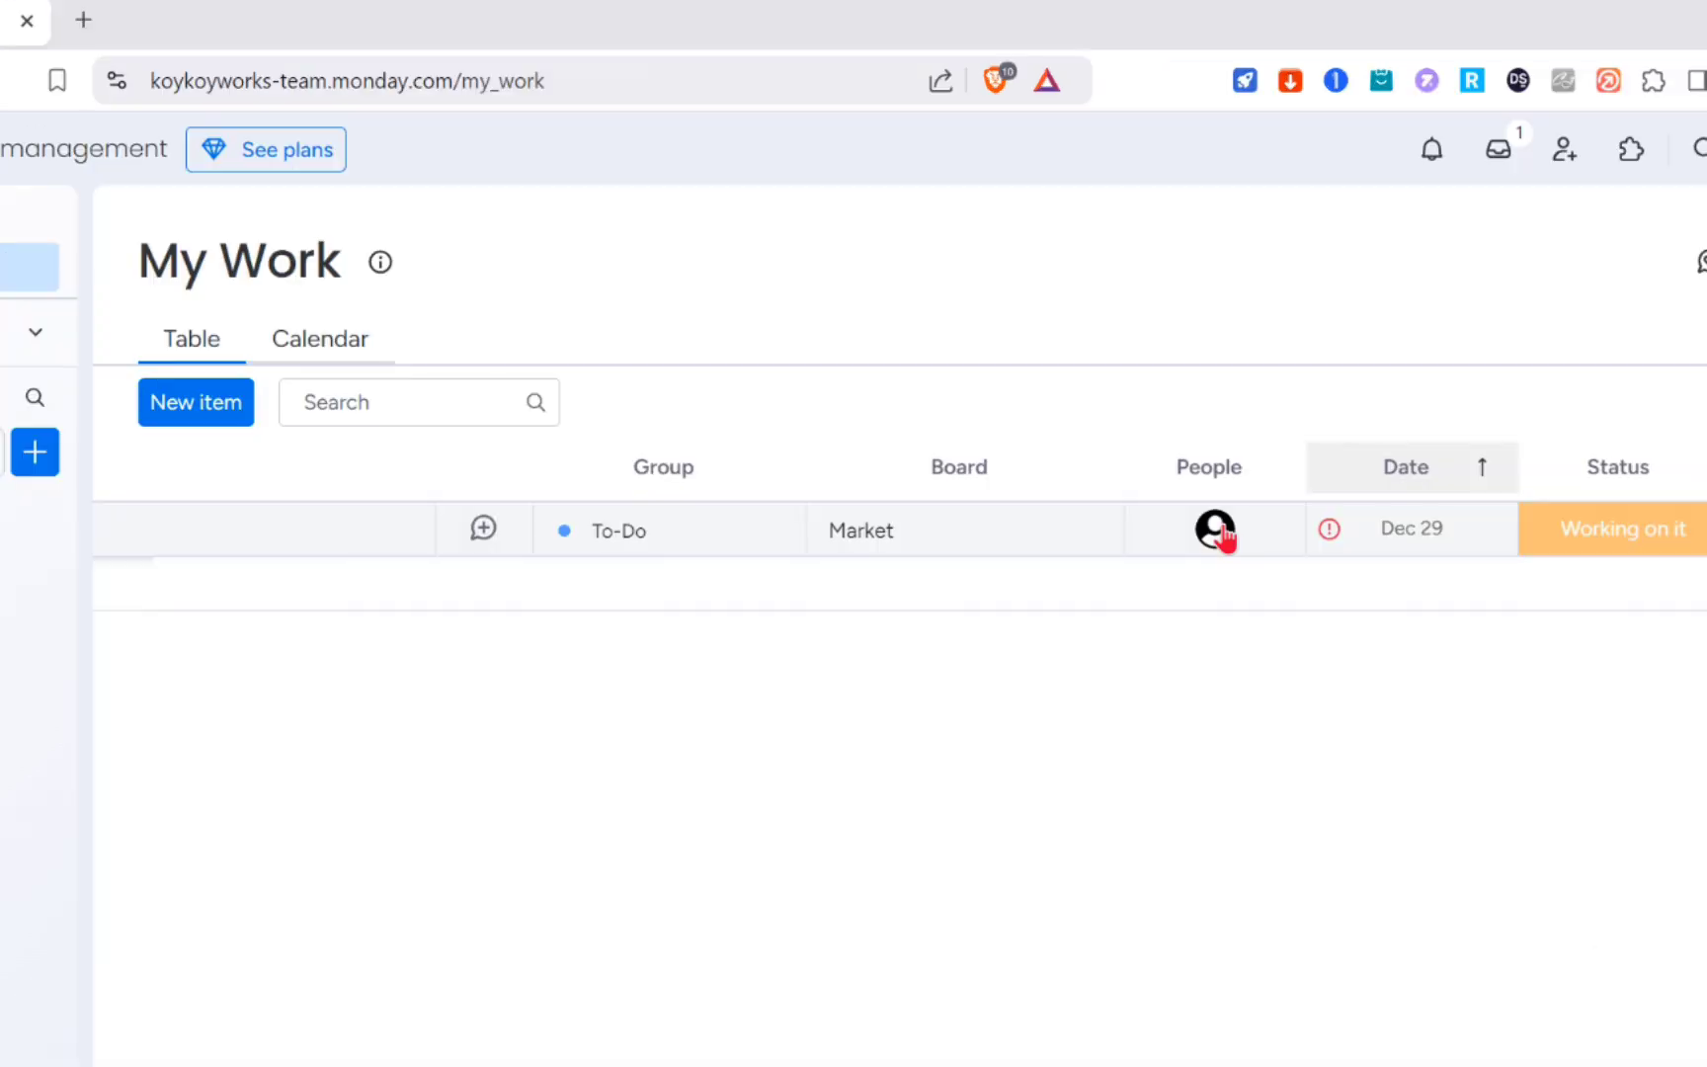
mouse_move(1155, 413)
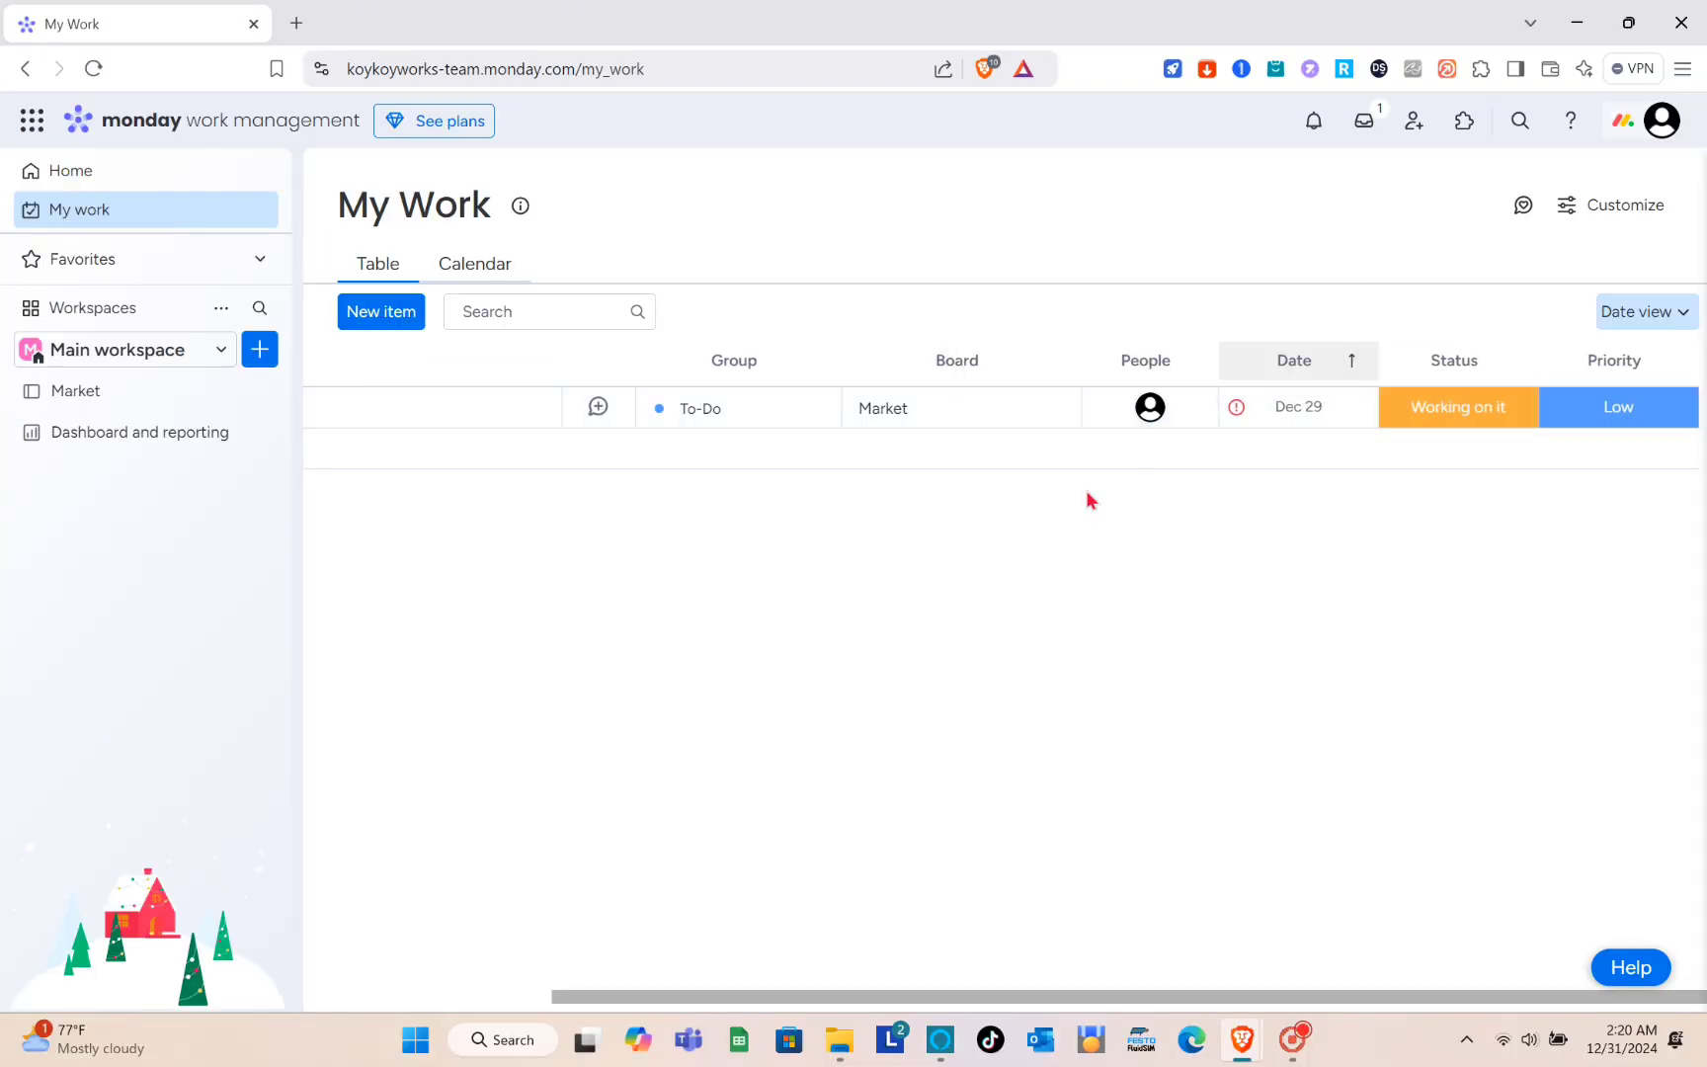
- Browse the additional monday.com products offered in the Product store and return to My Work
scroll(1086, 497, left, 5)
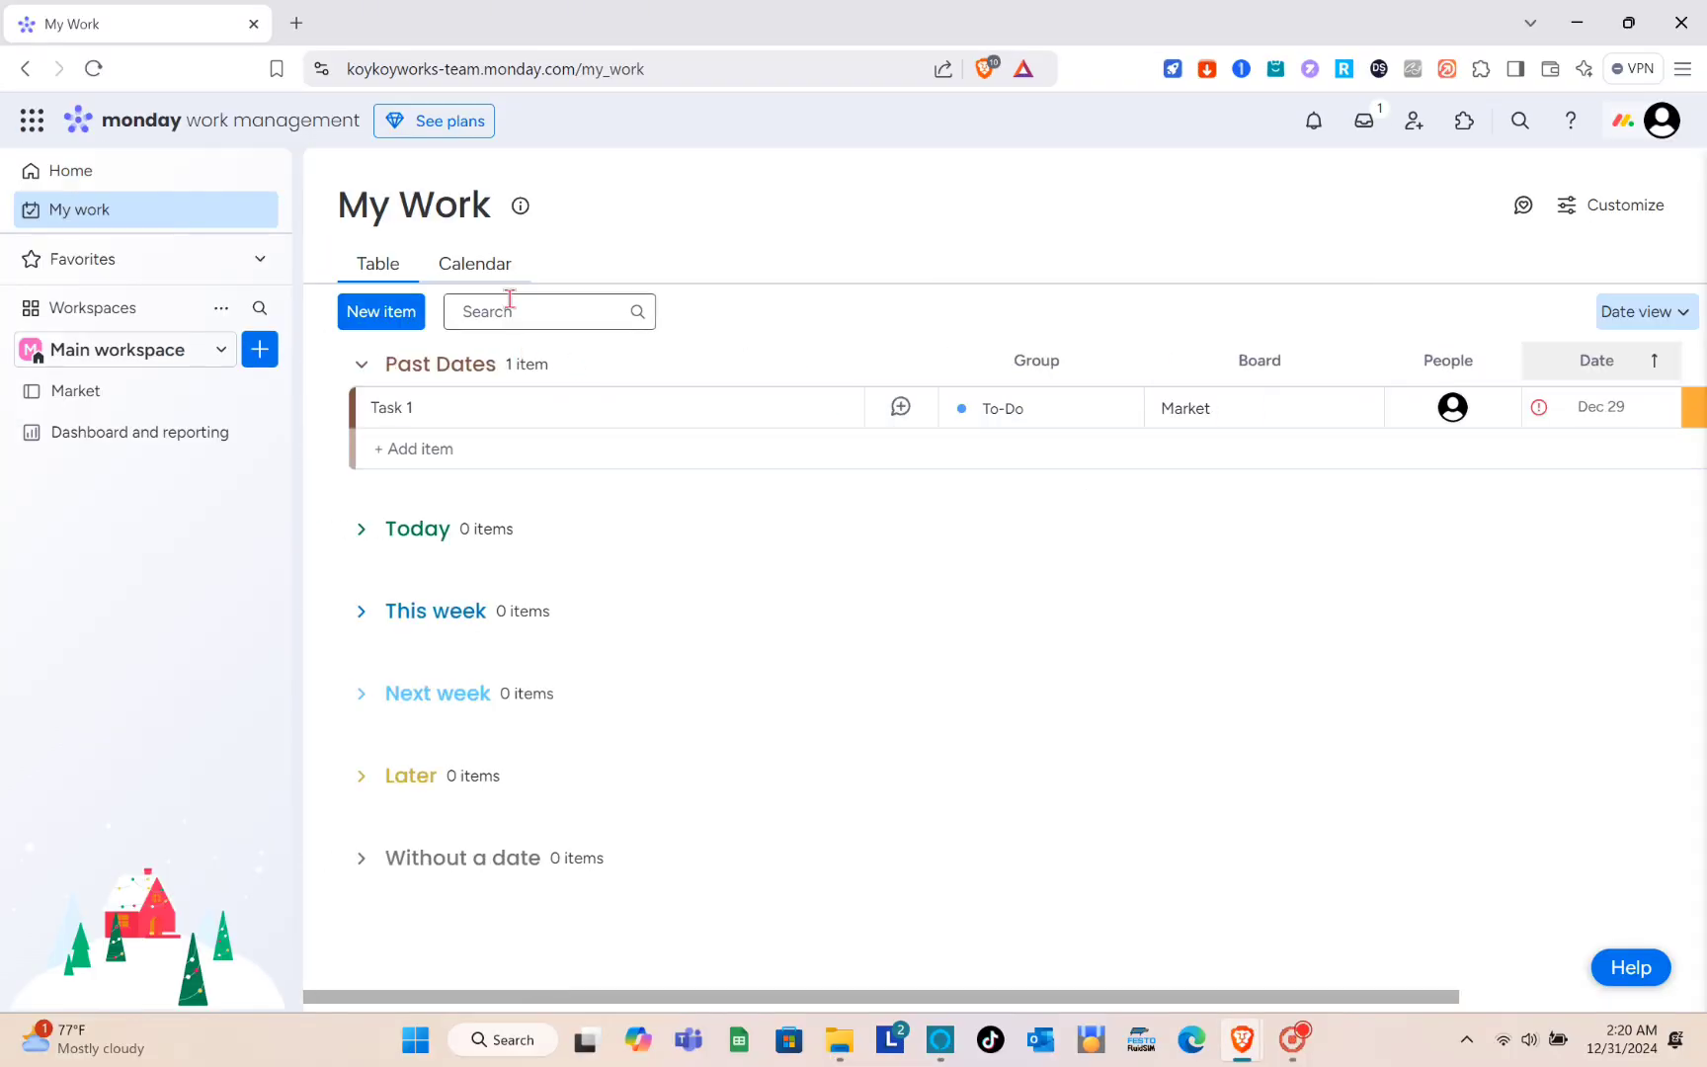
click(32, 120)
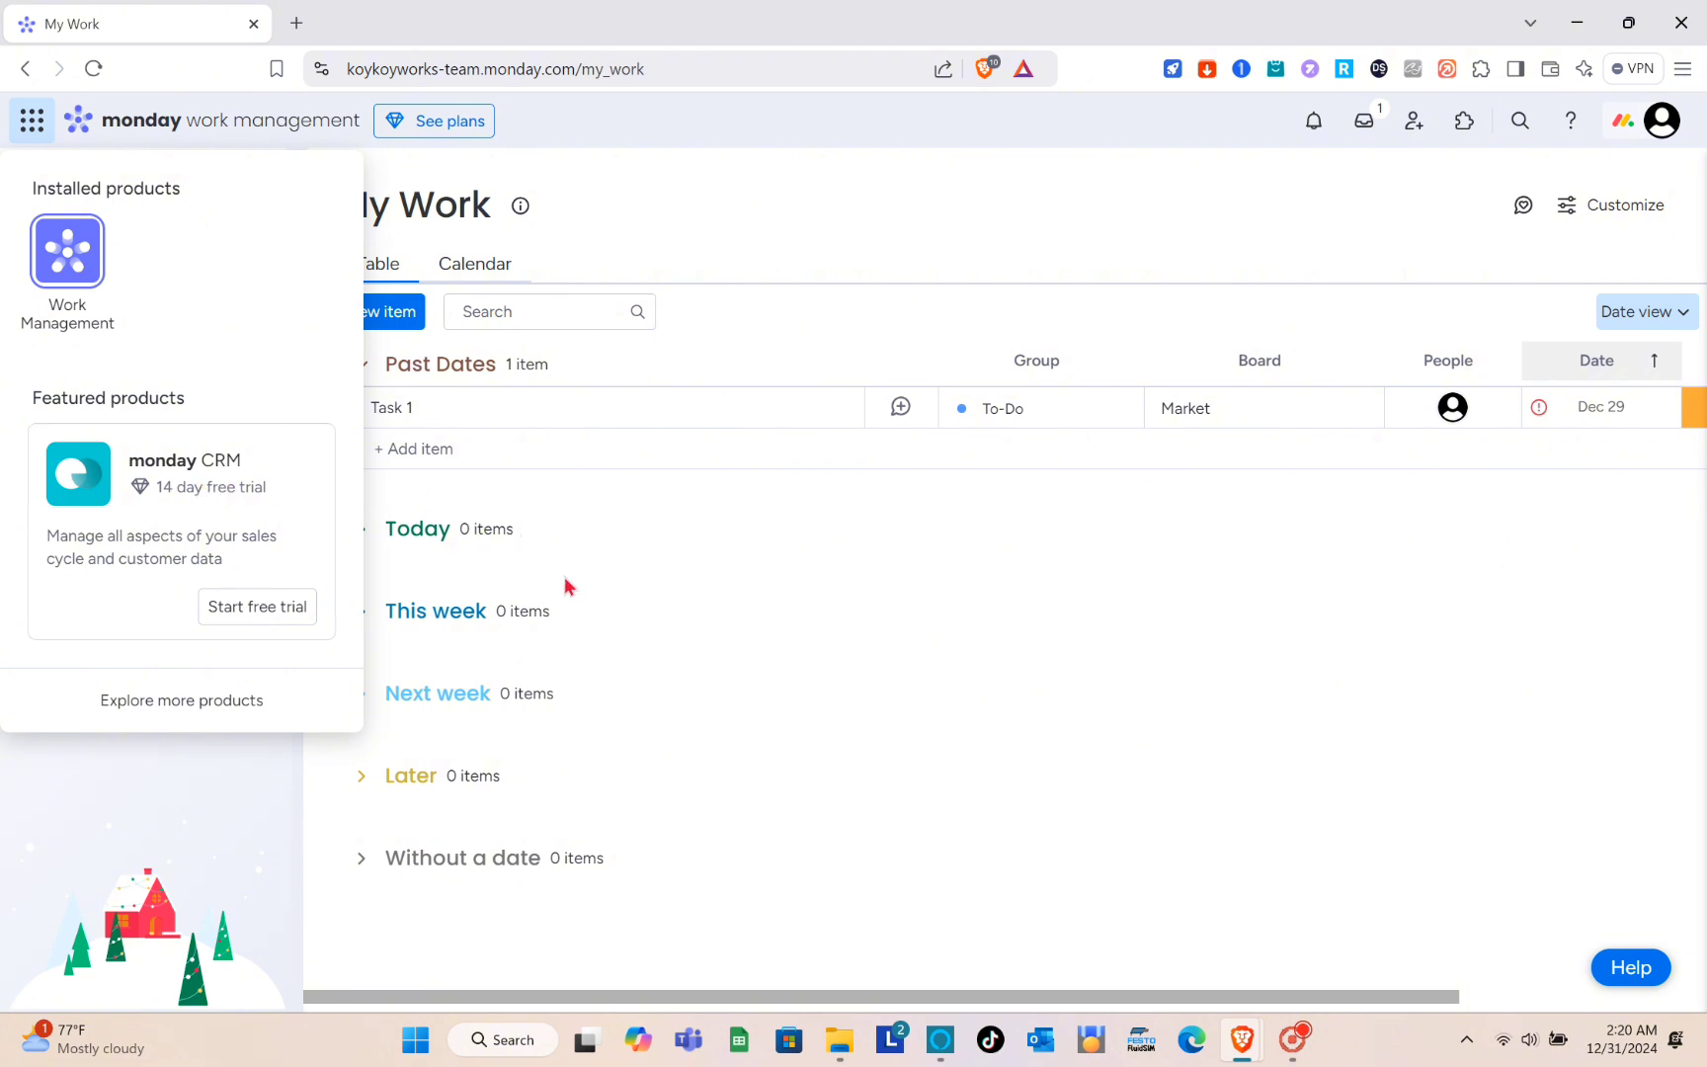
click(212, 702)
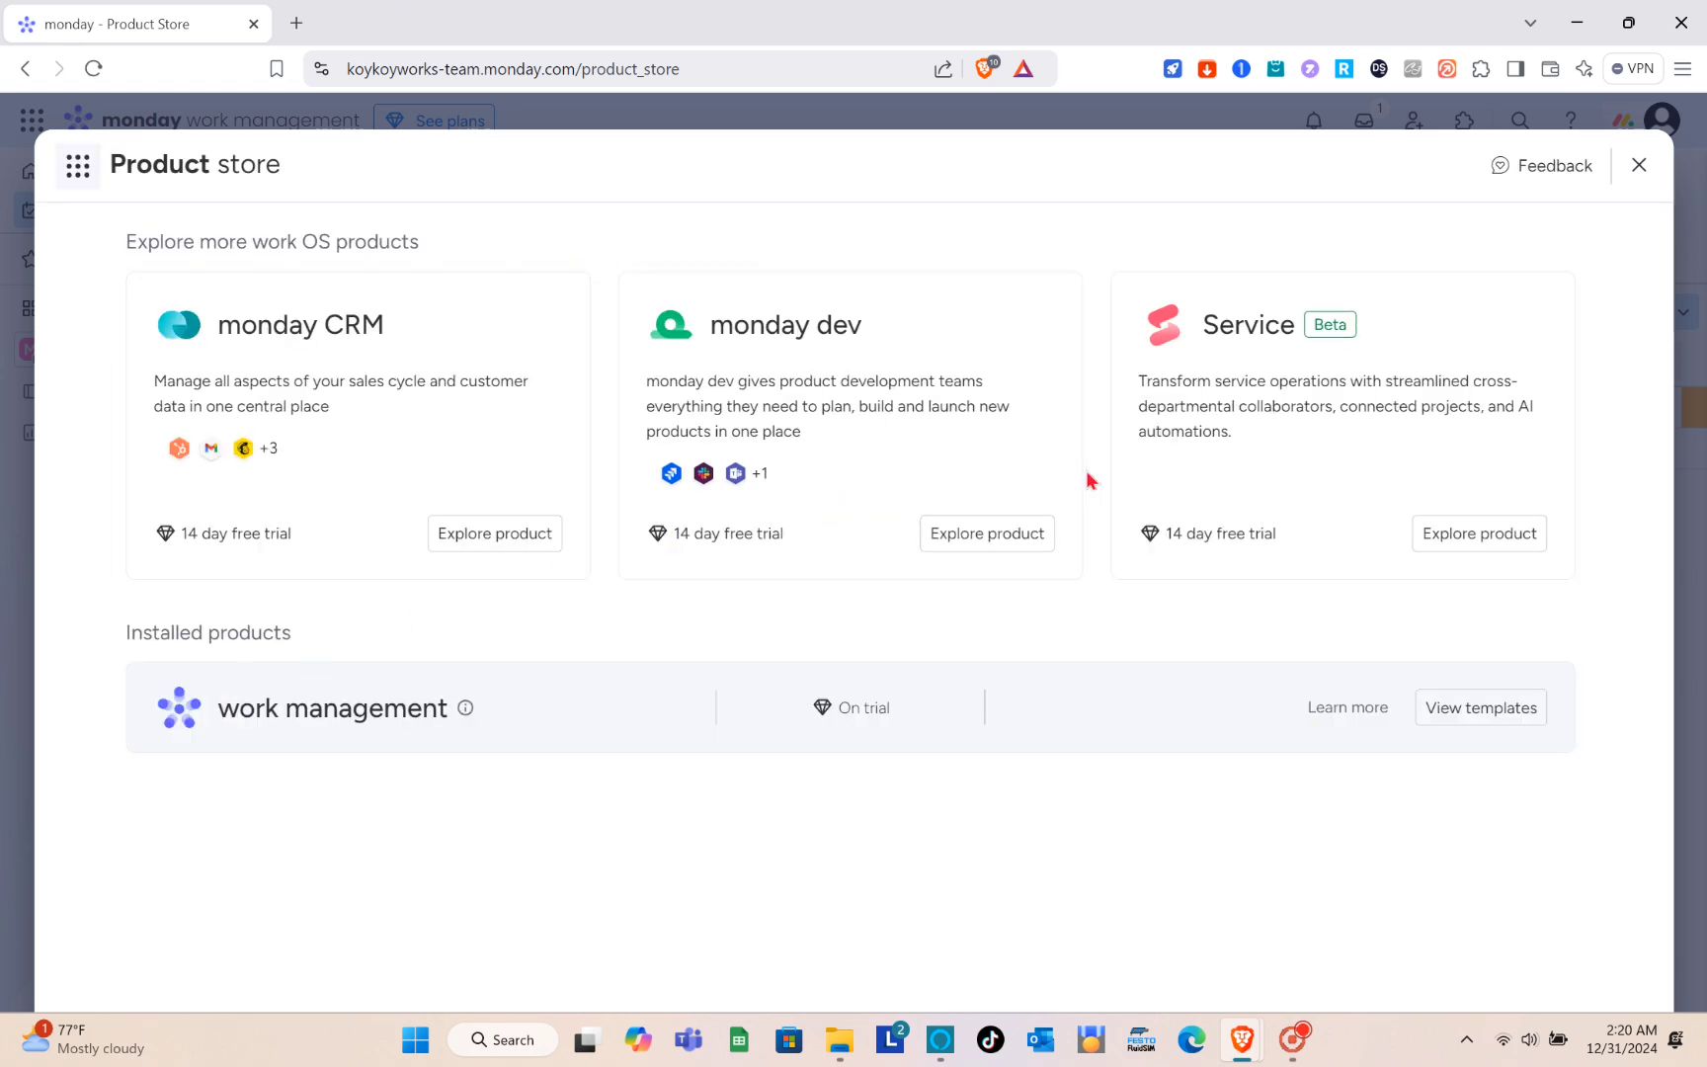
click(1639, 165)
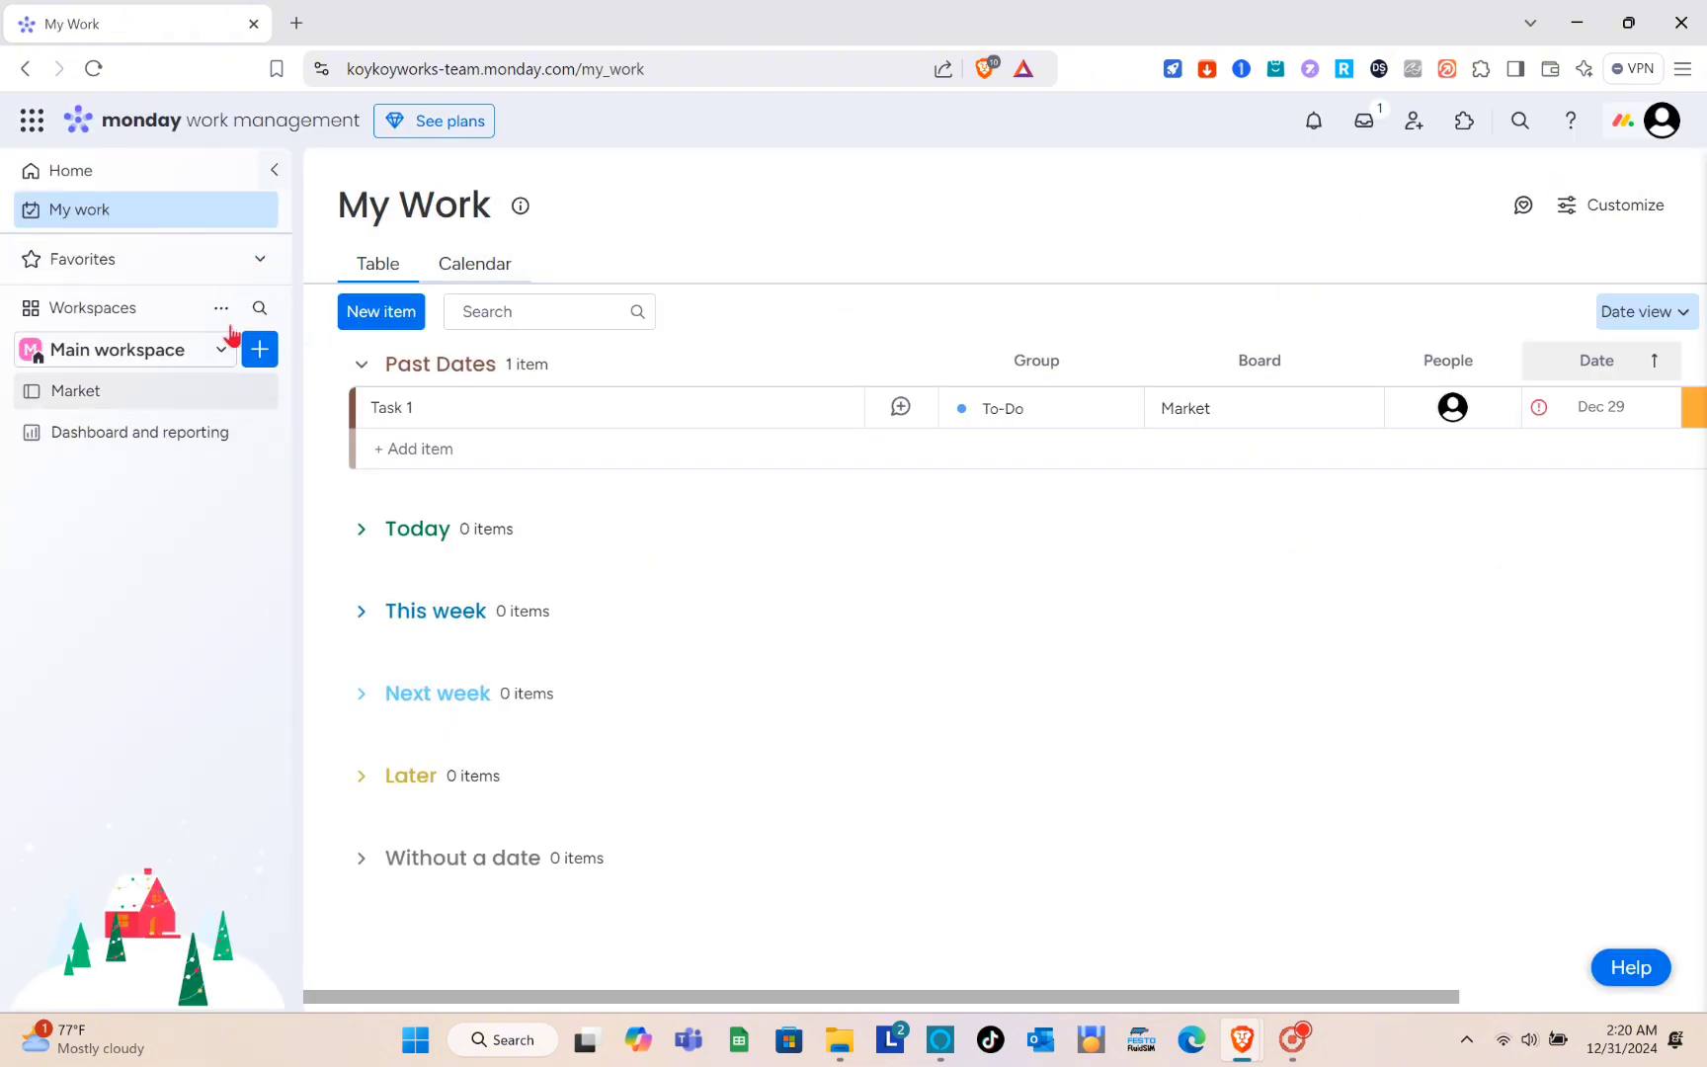
- View the available workspaces in the Main workspace selector and close the list
click(118, 353)
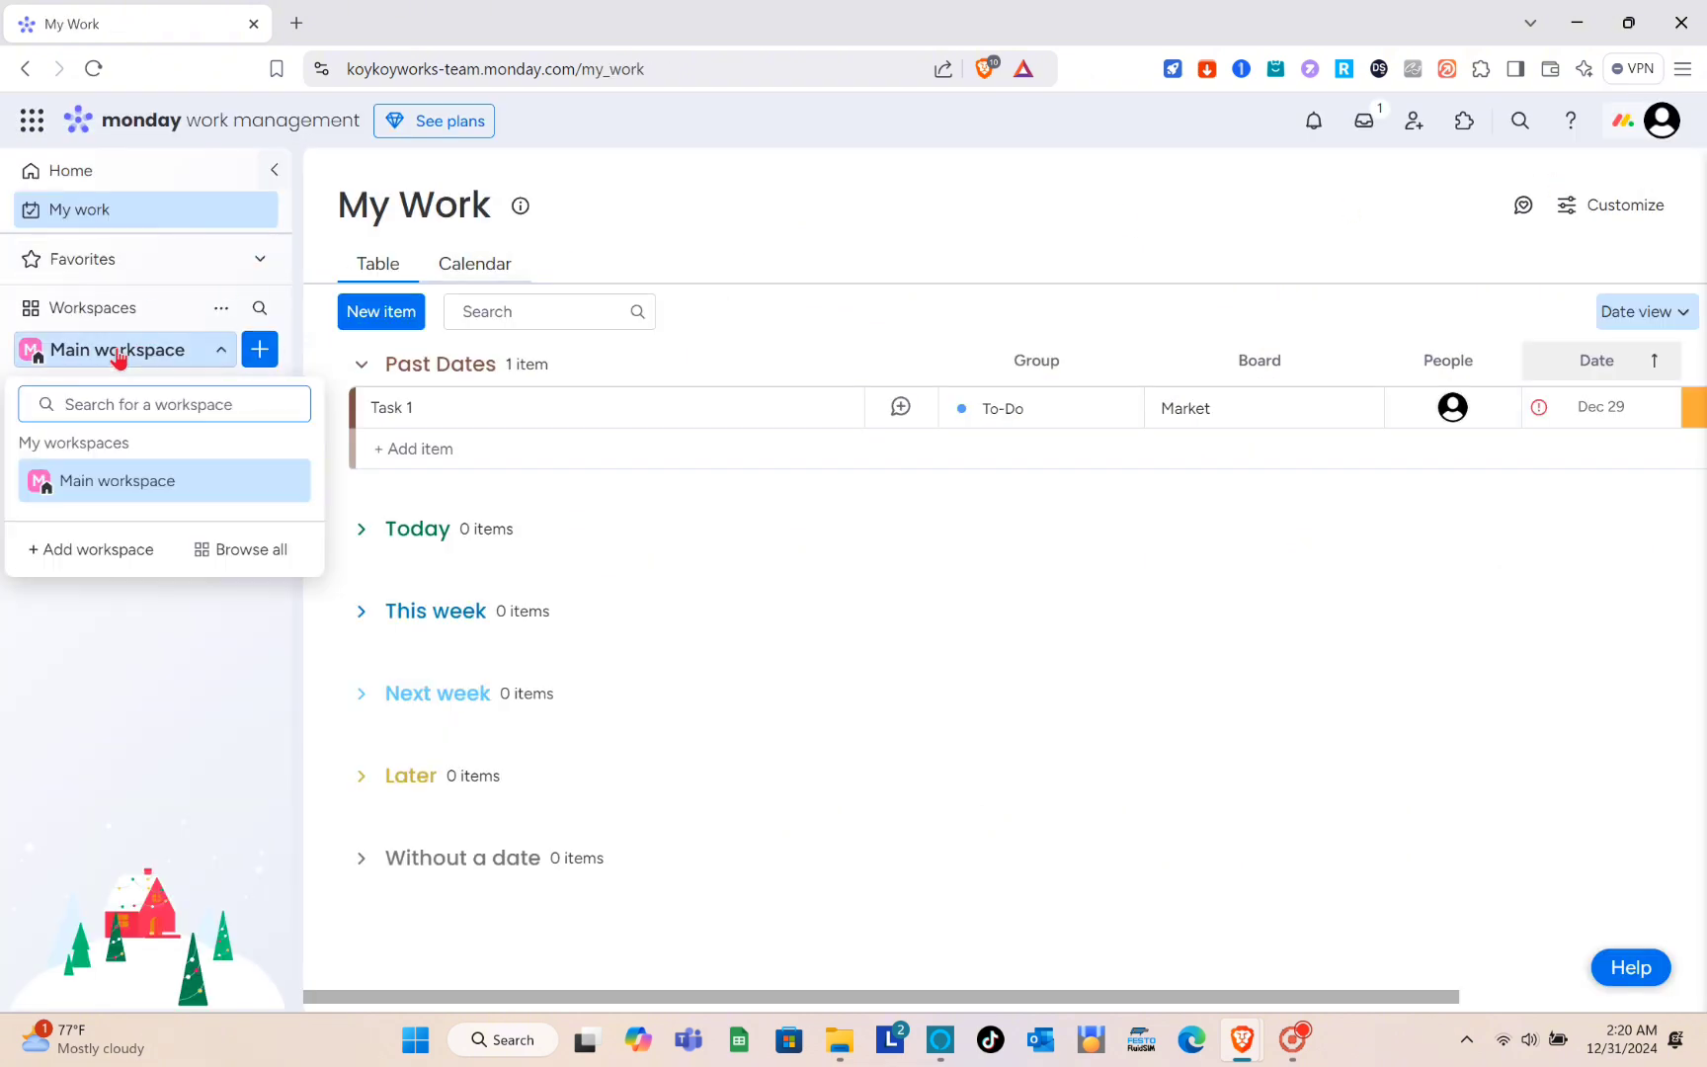
click(173, 353)
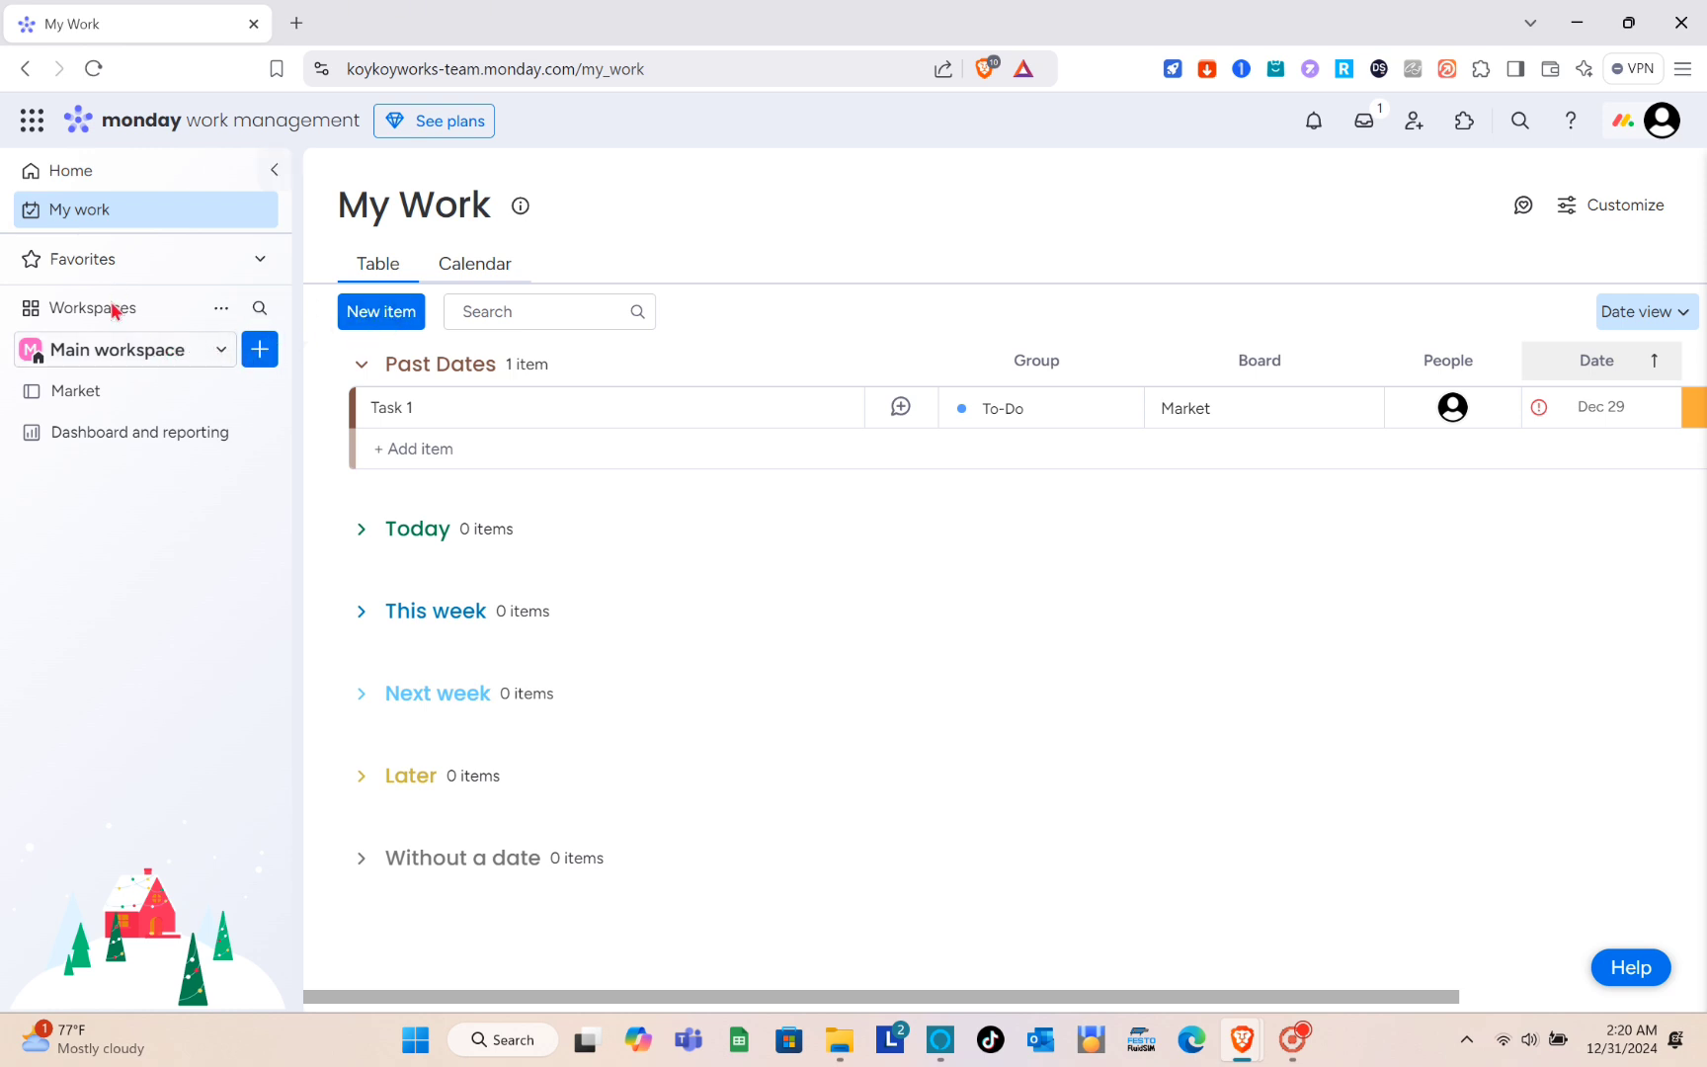
click(108, 353)
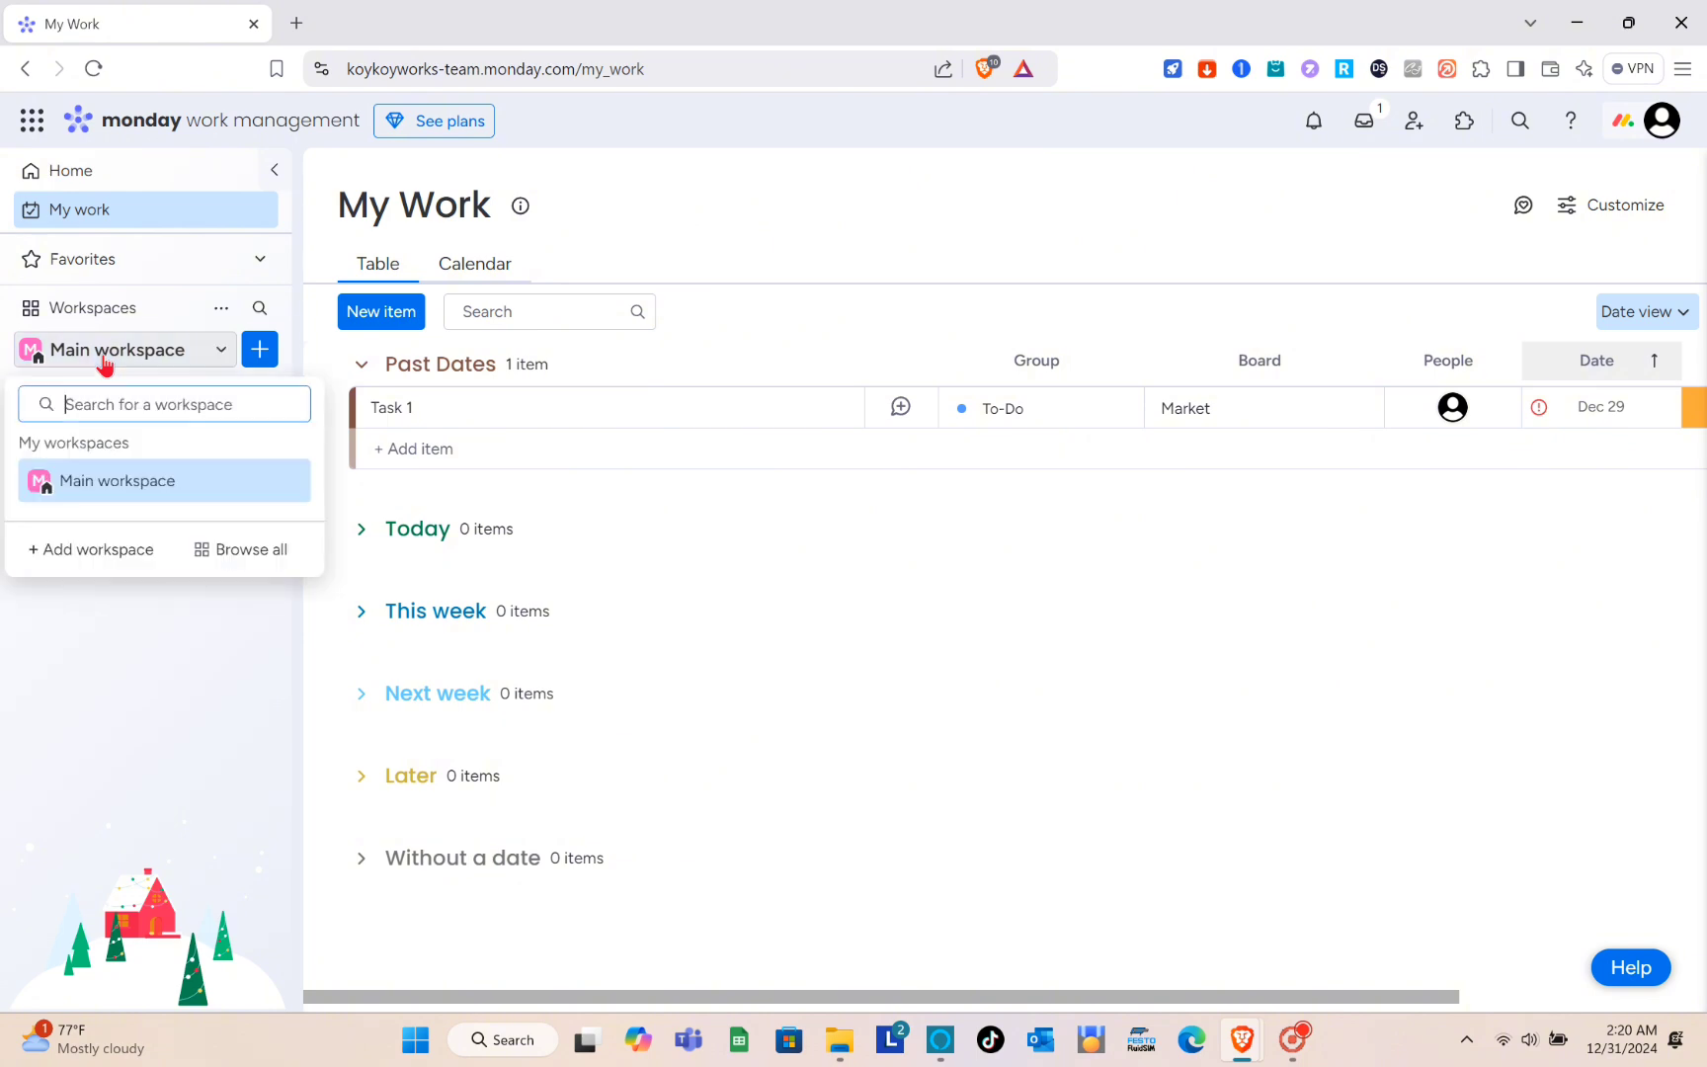
click(148, 351)
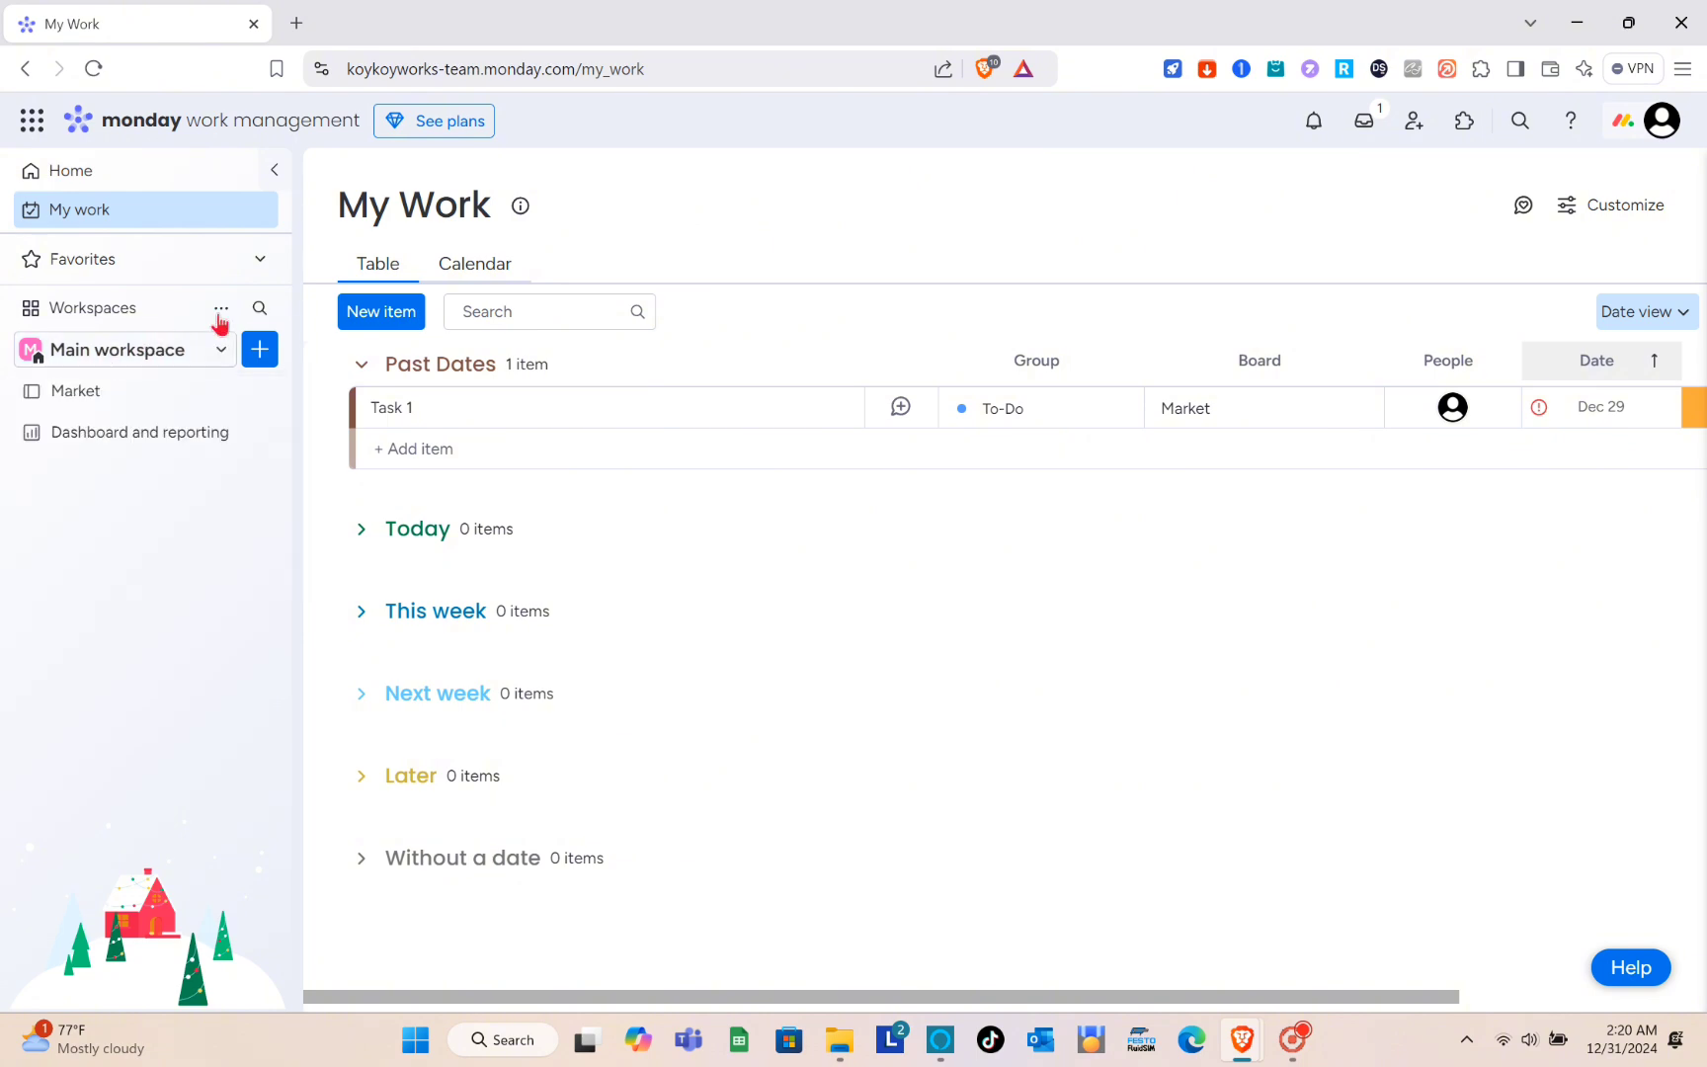
- Open the Market board from the Home page and rename Task 1 in the To-Do group as "Sales"
click(114, 170)
click(606, 435)
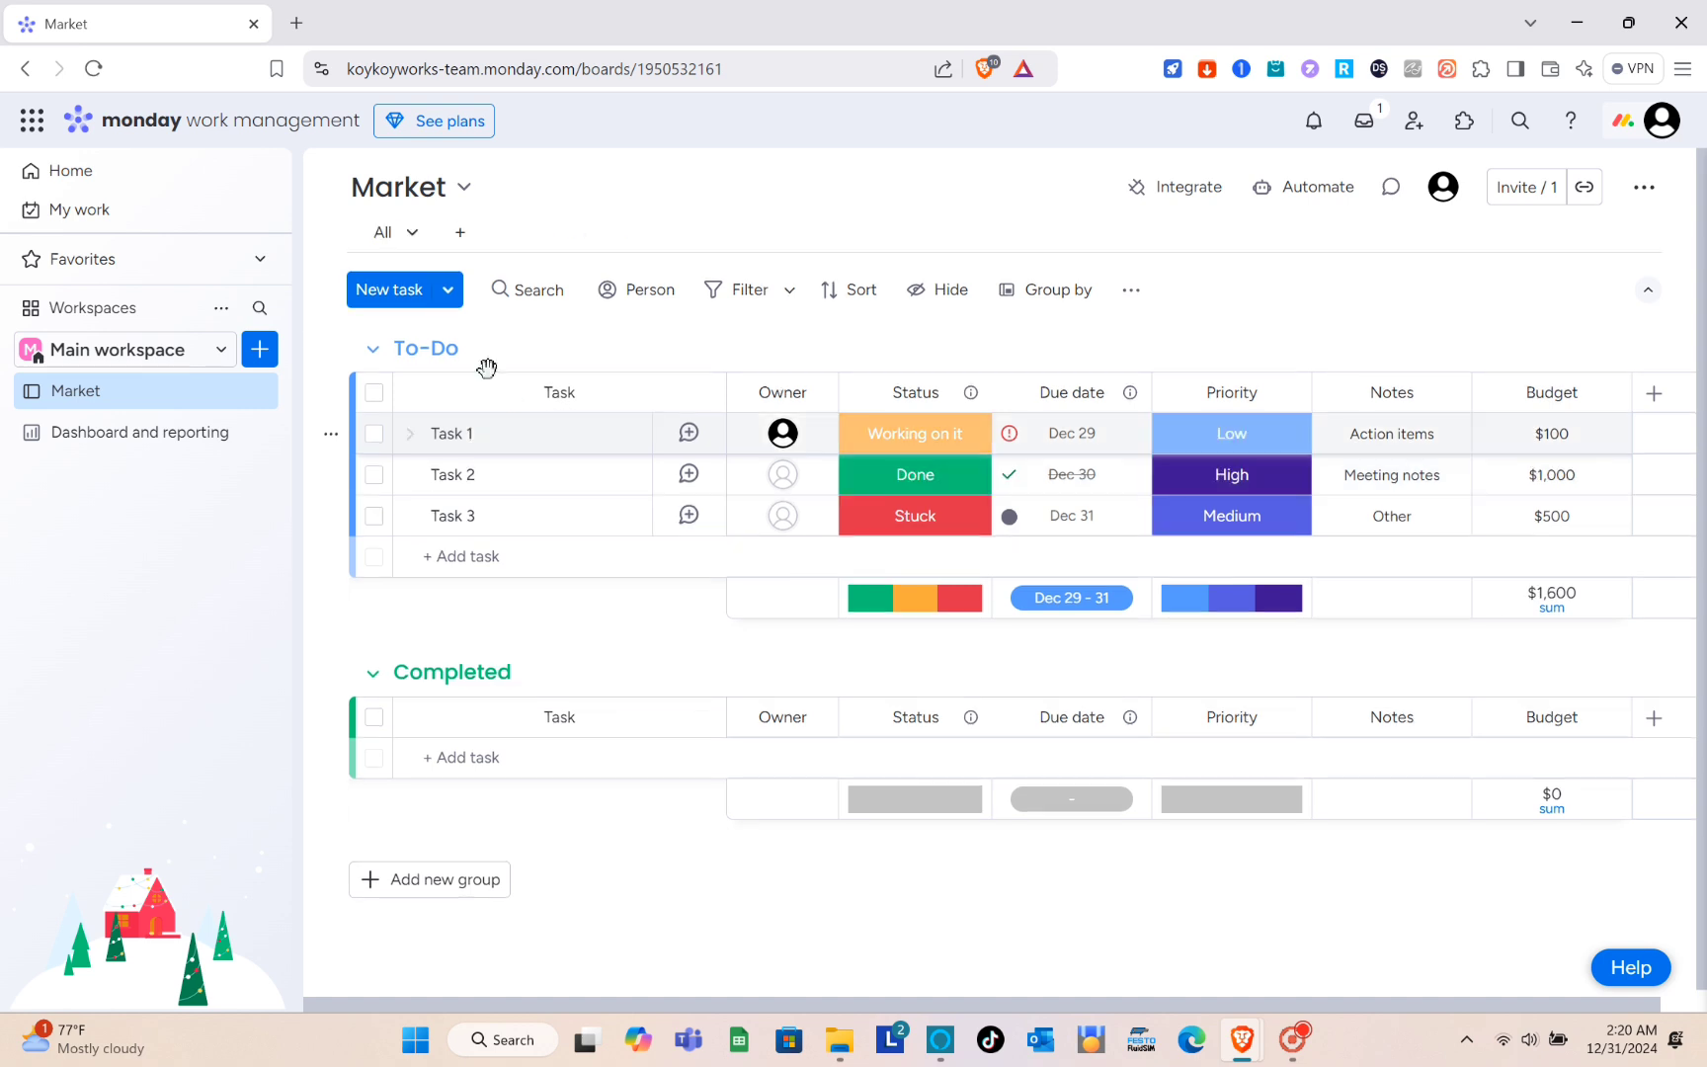
click(465, 436)
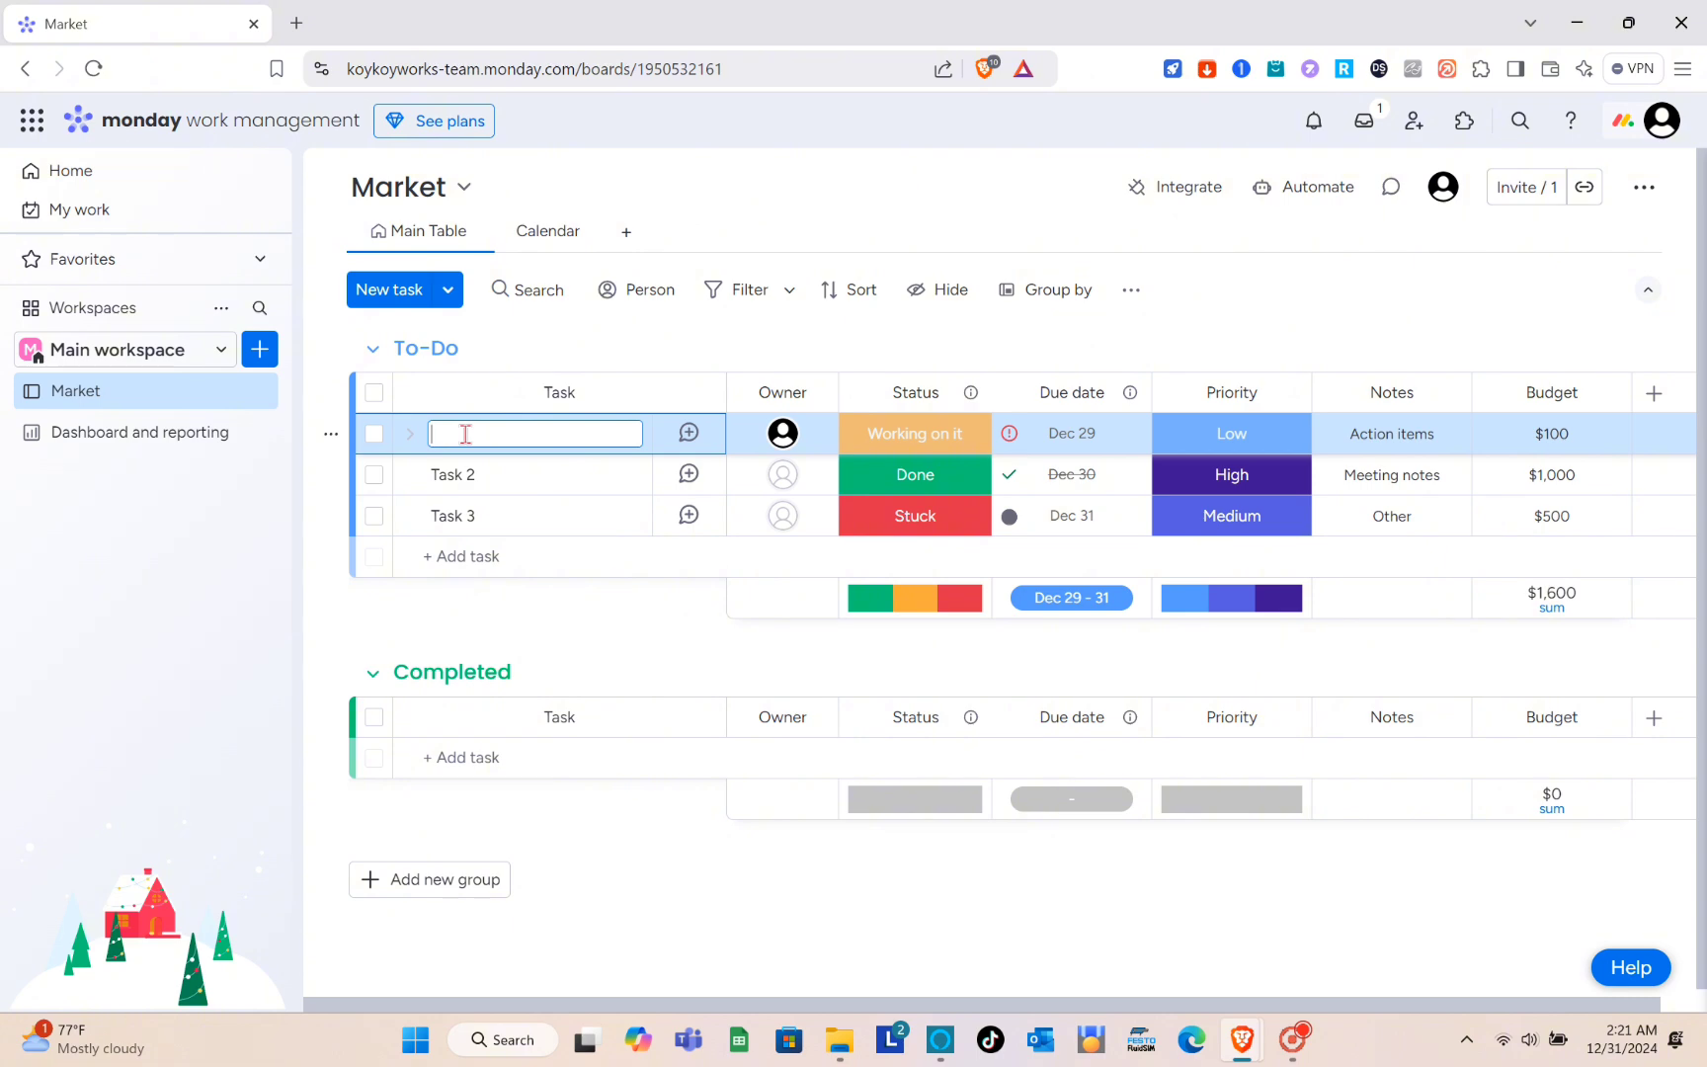
key(Caps_Lock)
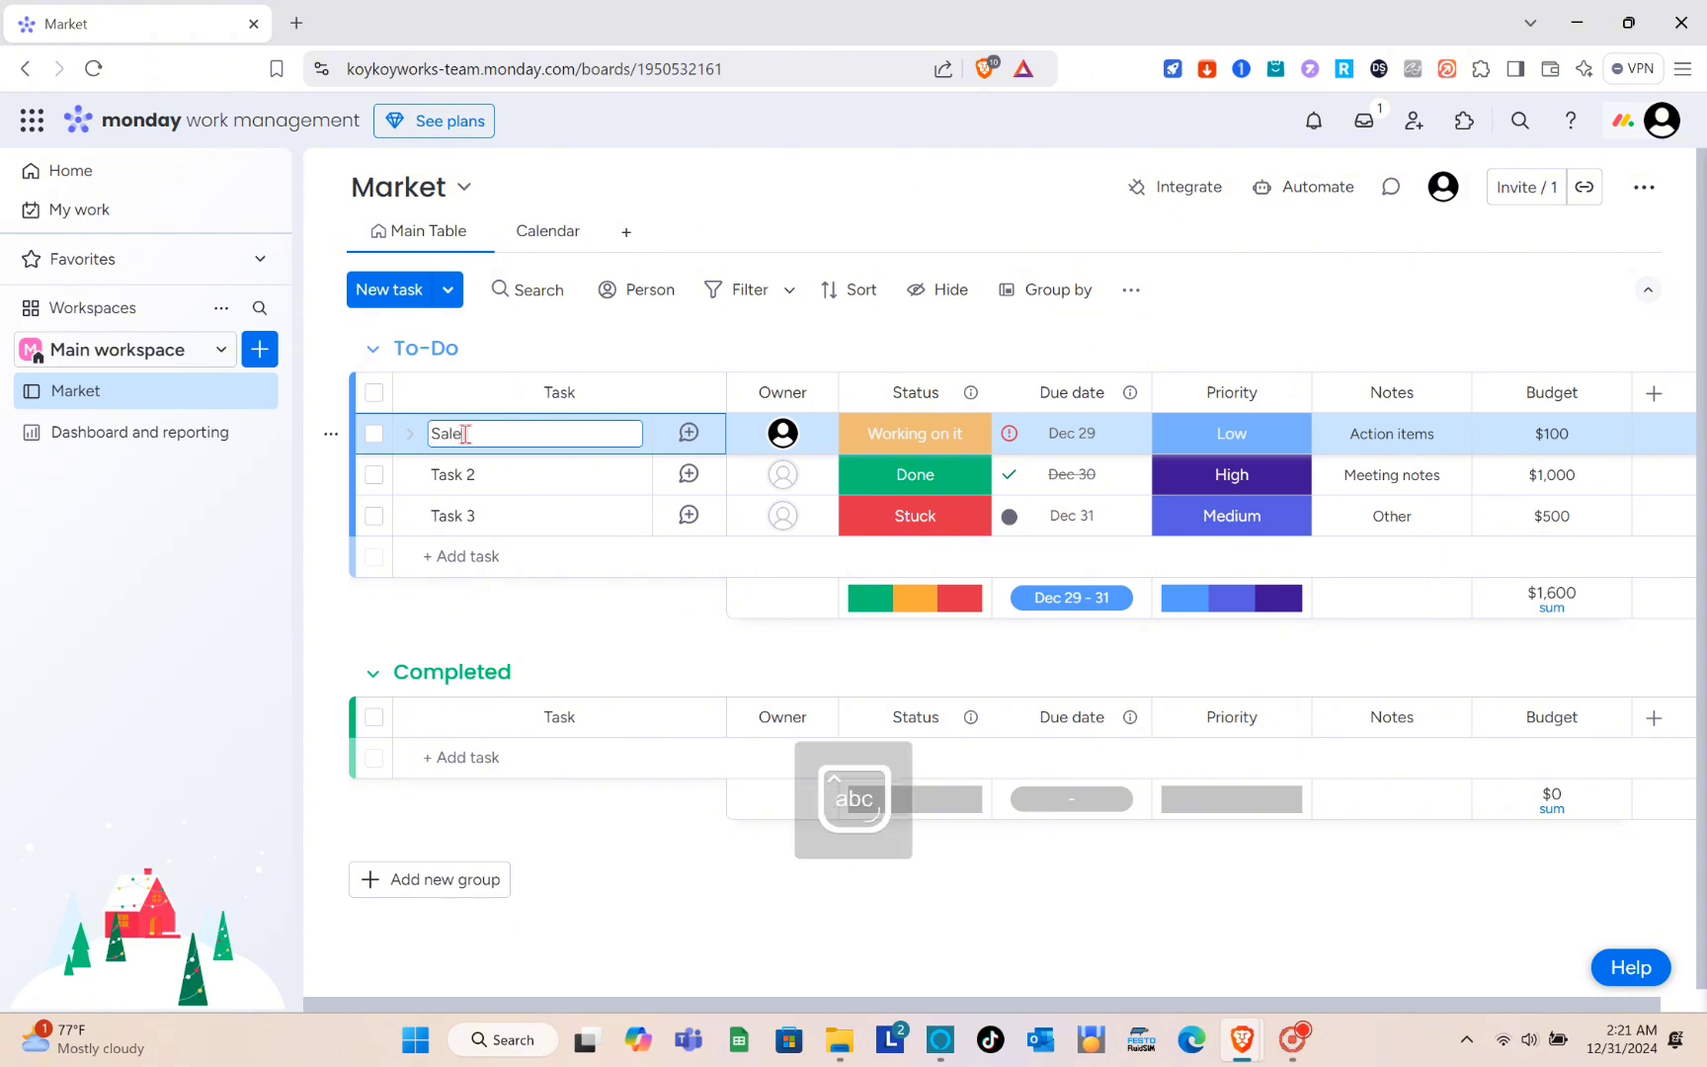
text(s)
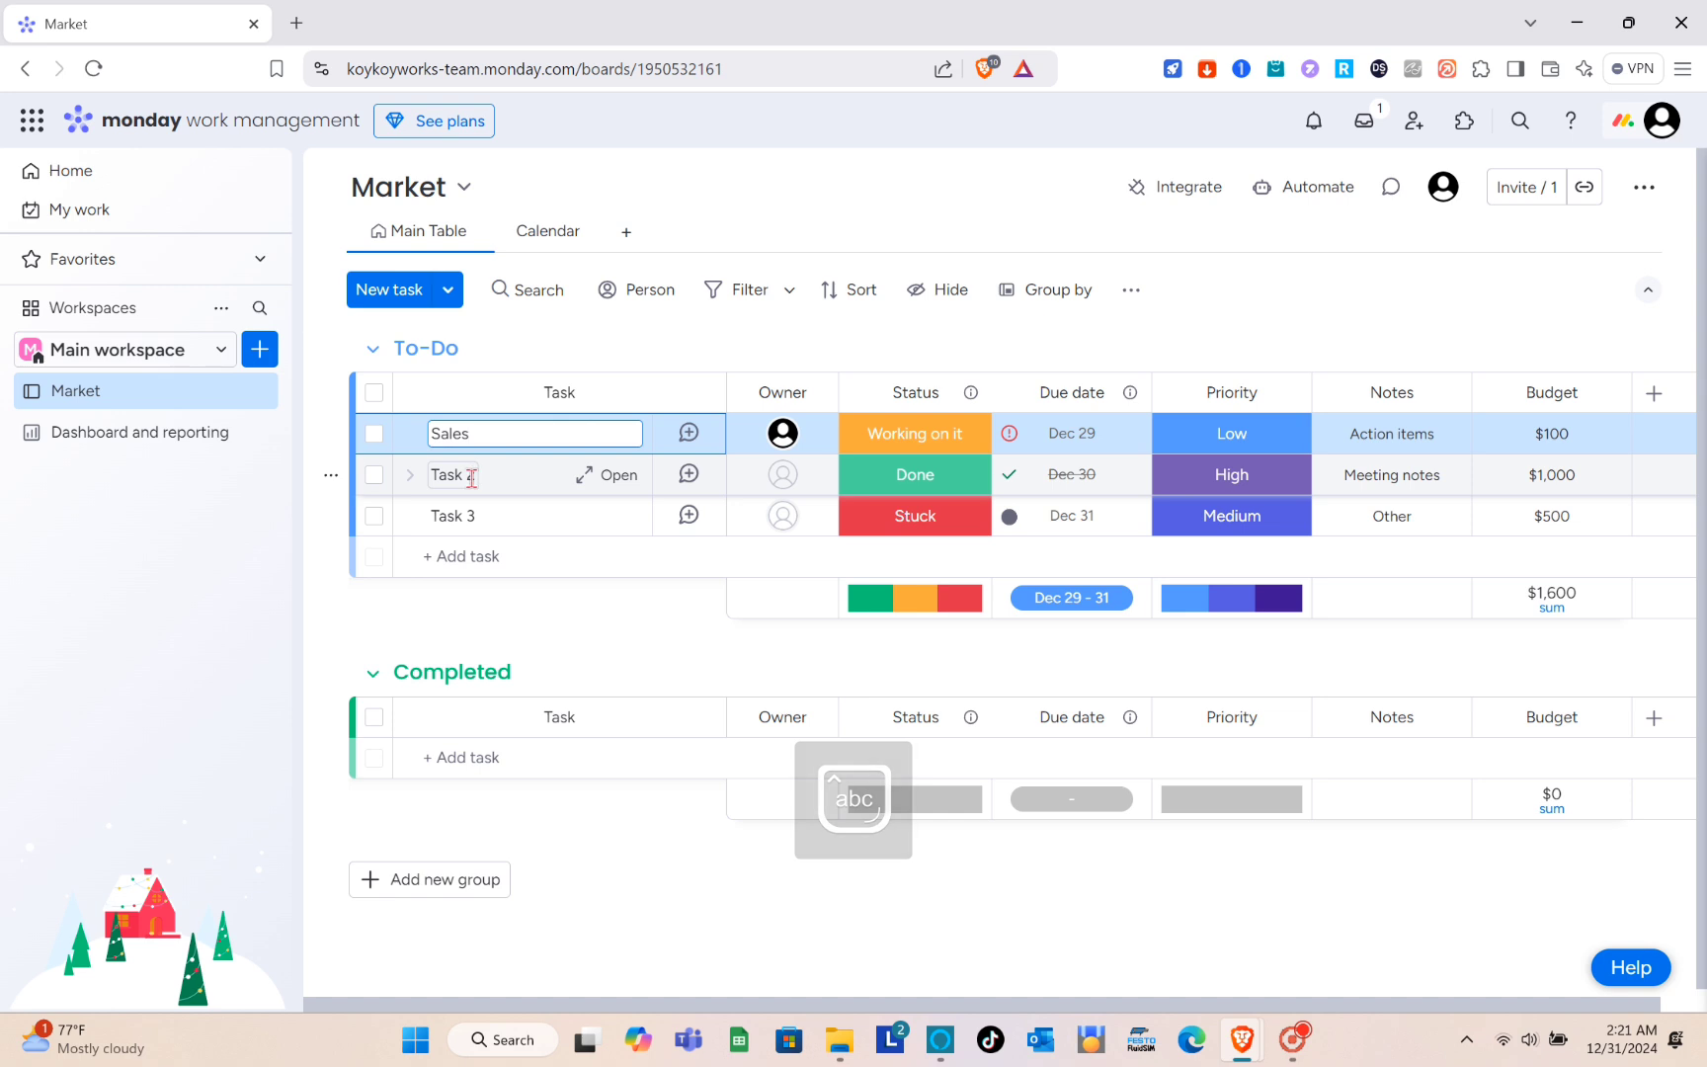
- Rename Task 2 in the To-Do group as "Update of the ready to release products"
click(471, 478)
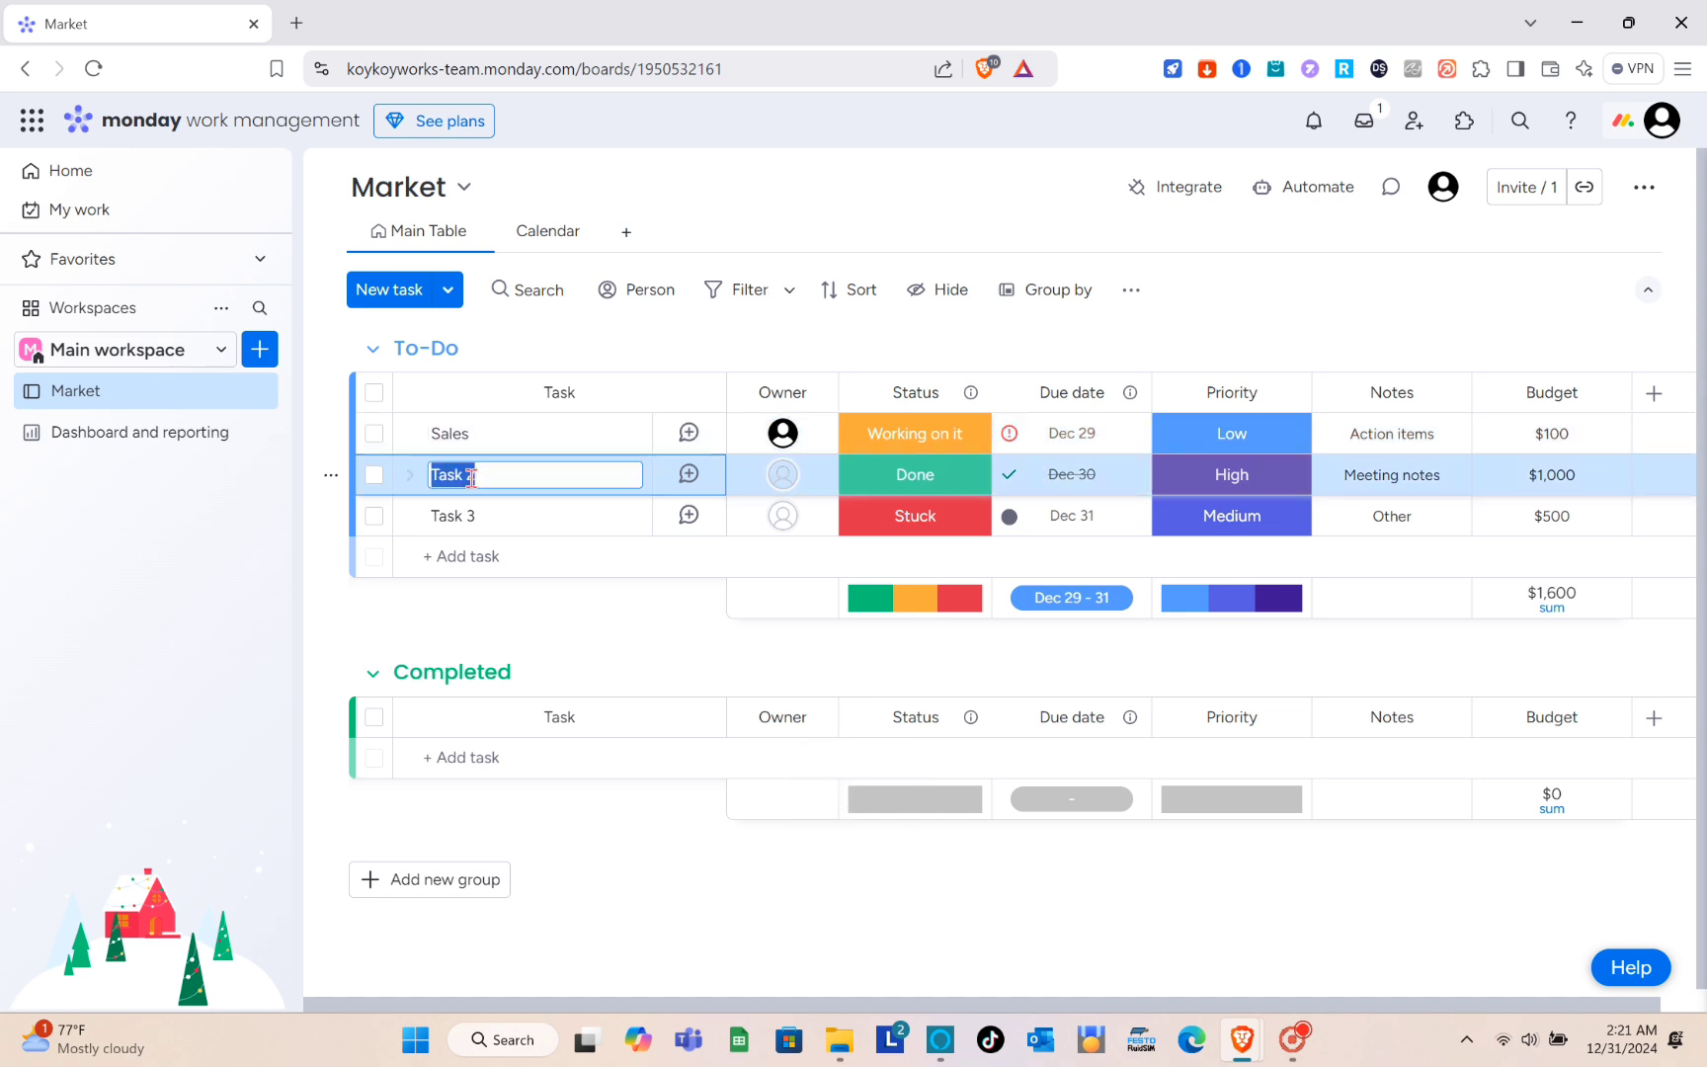
key(Caps_Lock)
text(Update of)
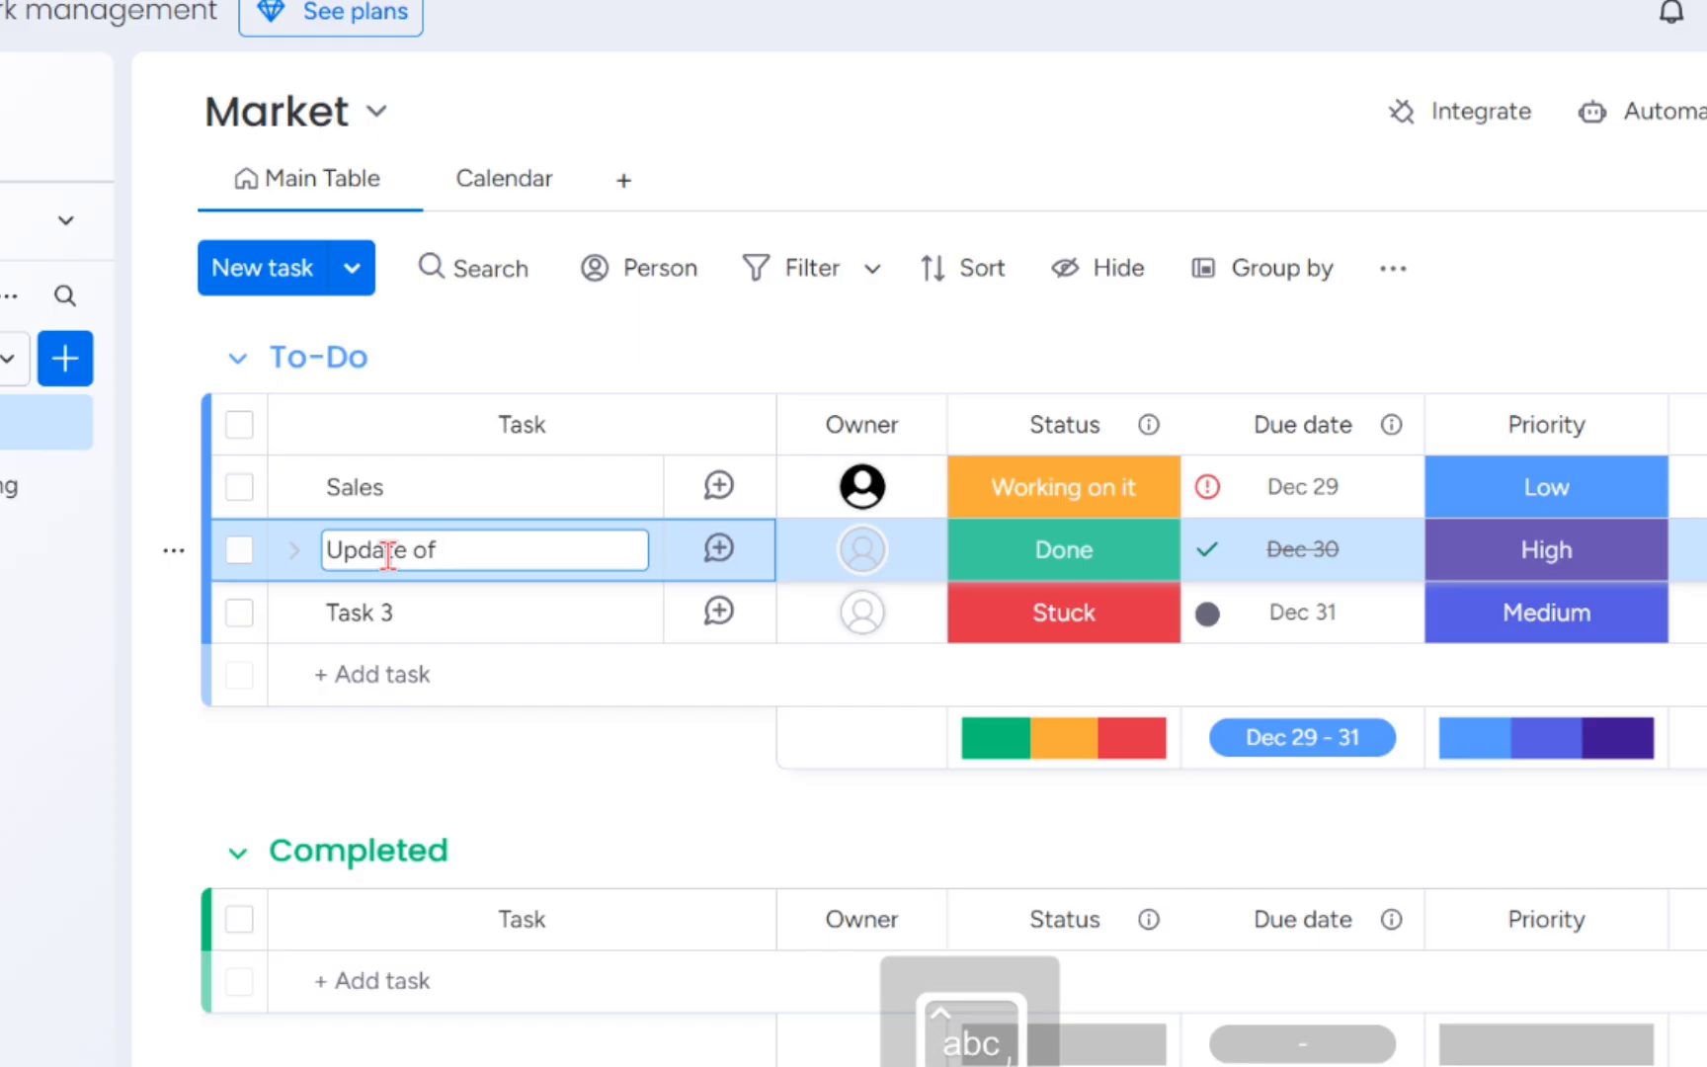
text( the ready )
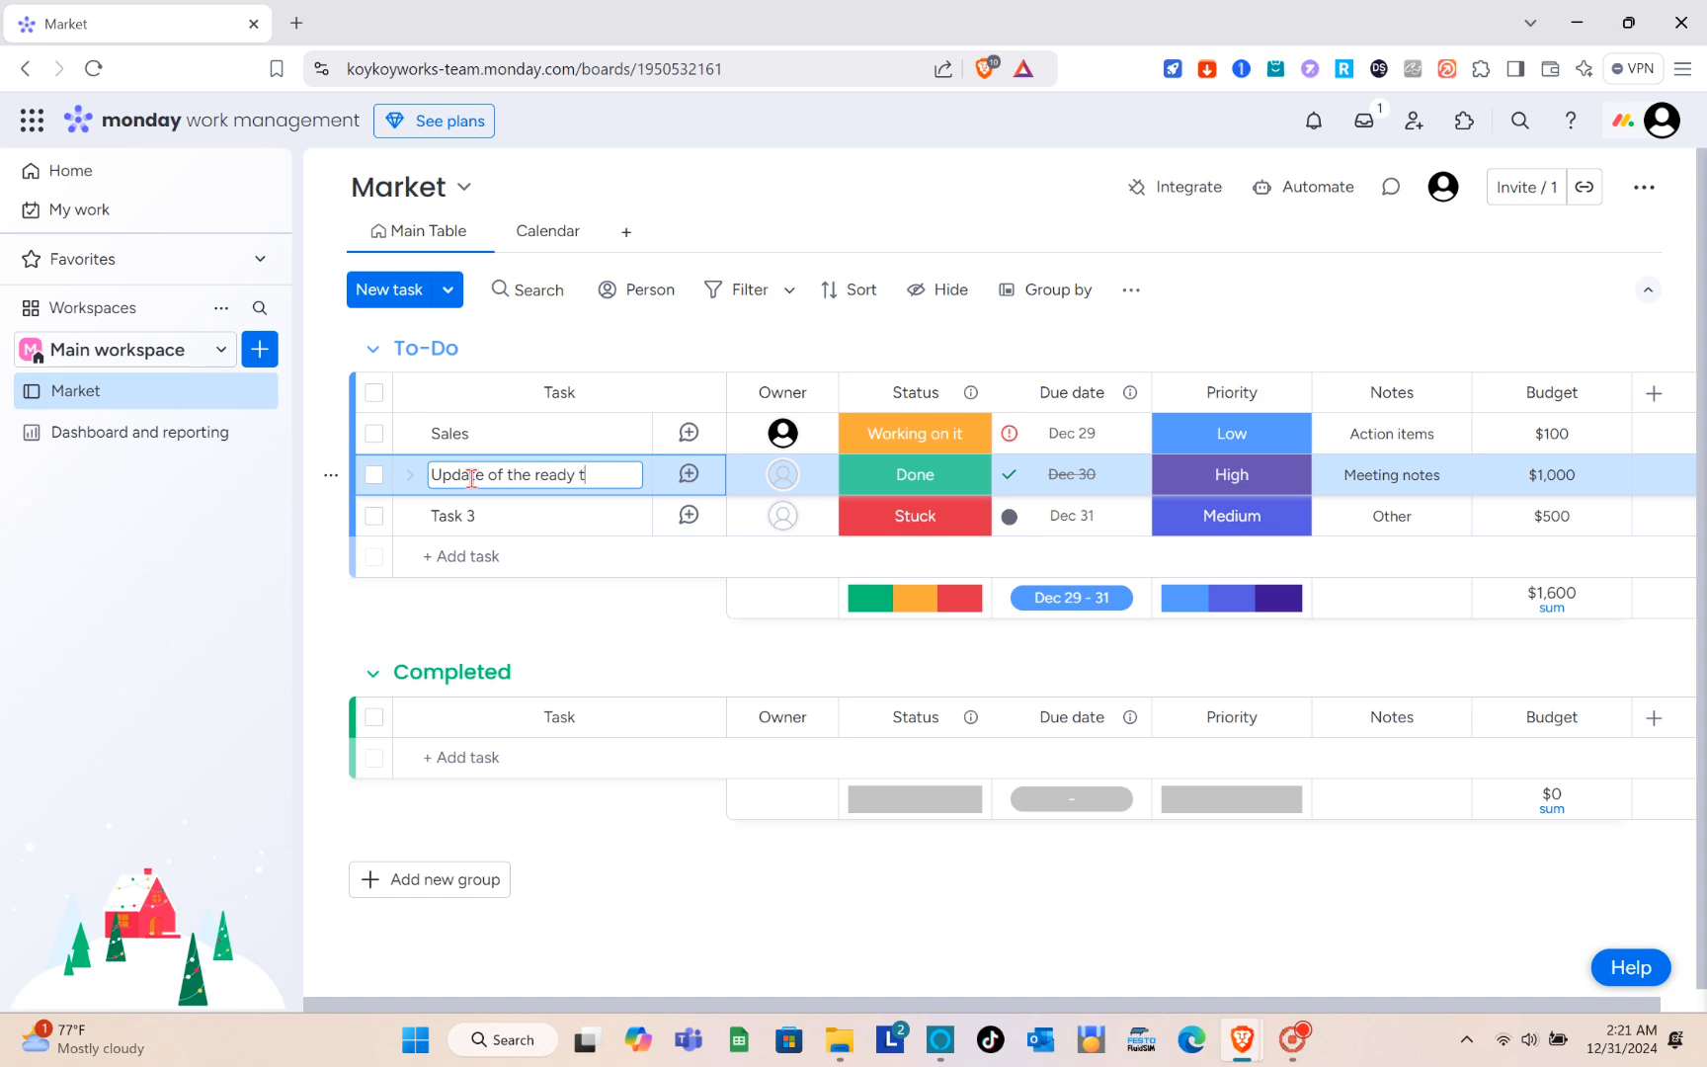
text(to release)
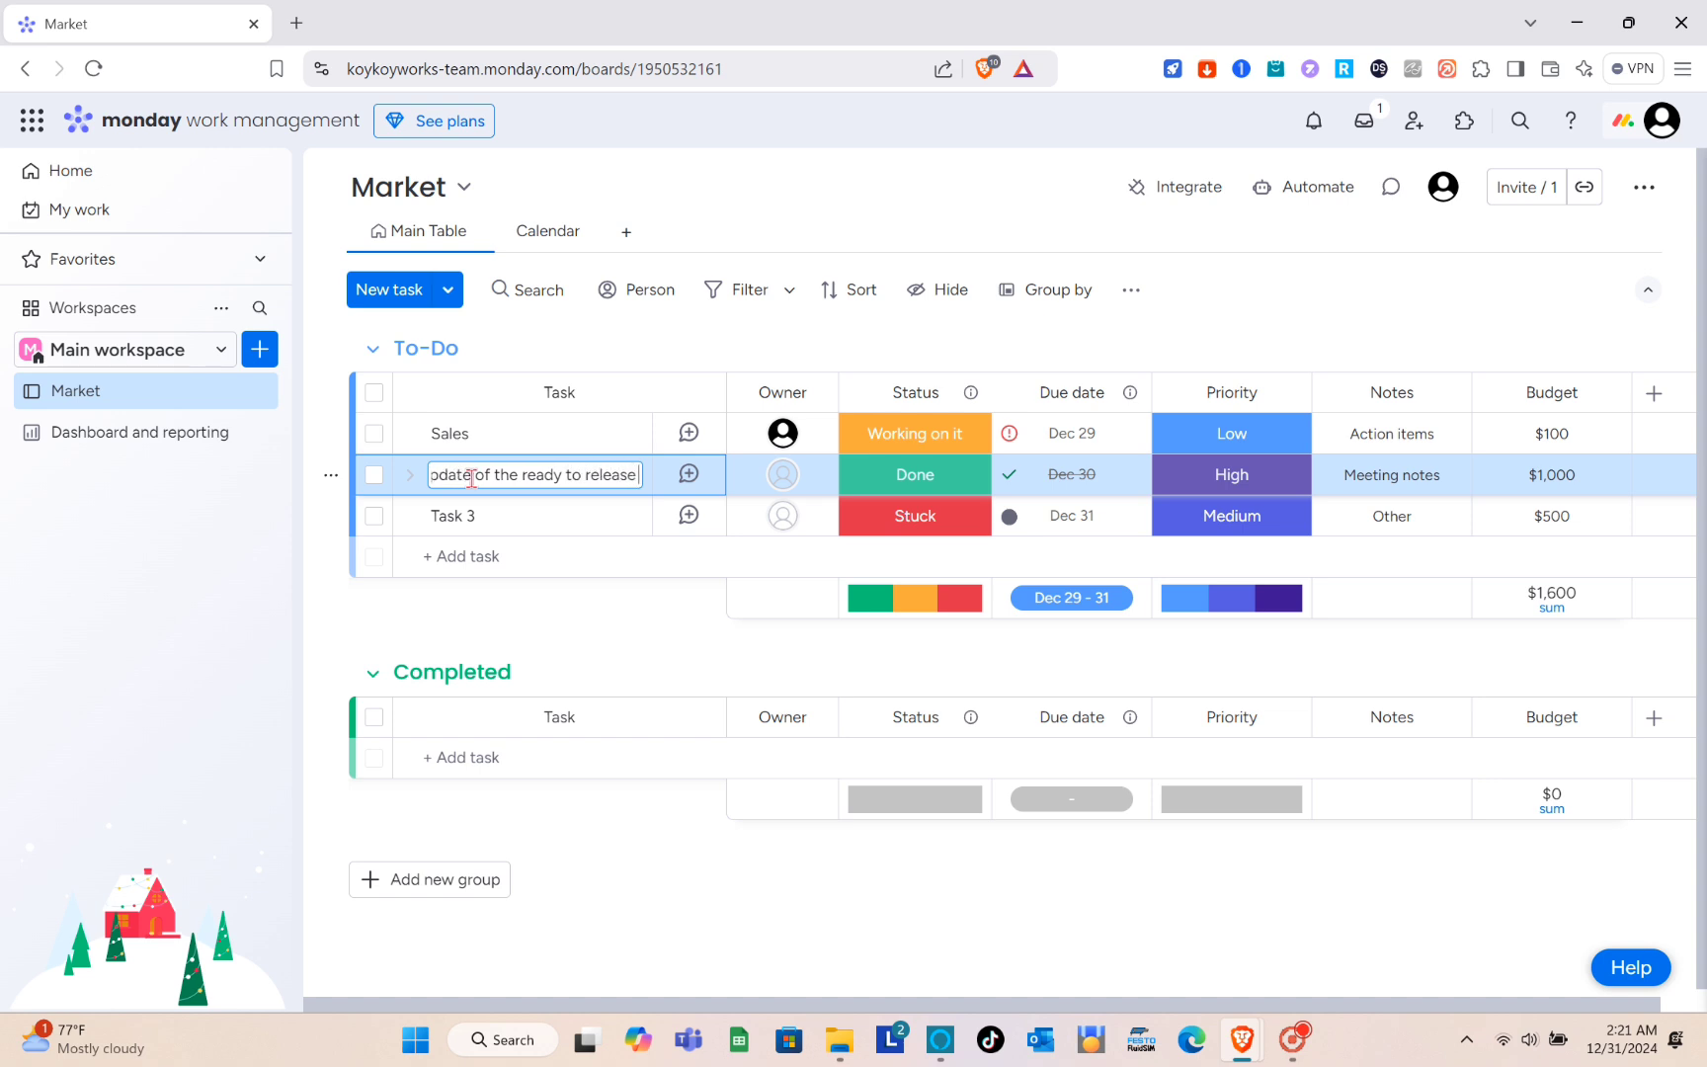
text( products)
- View the updates section of Task 3 and return to the Market board's task list
click(493, 515)
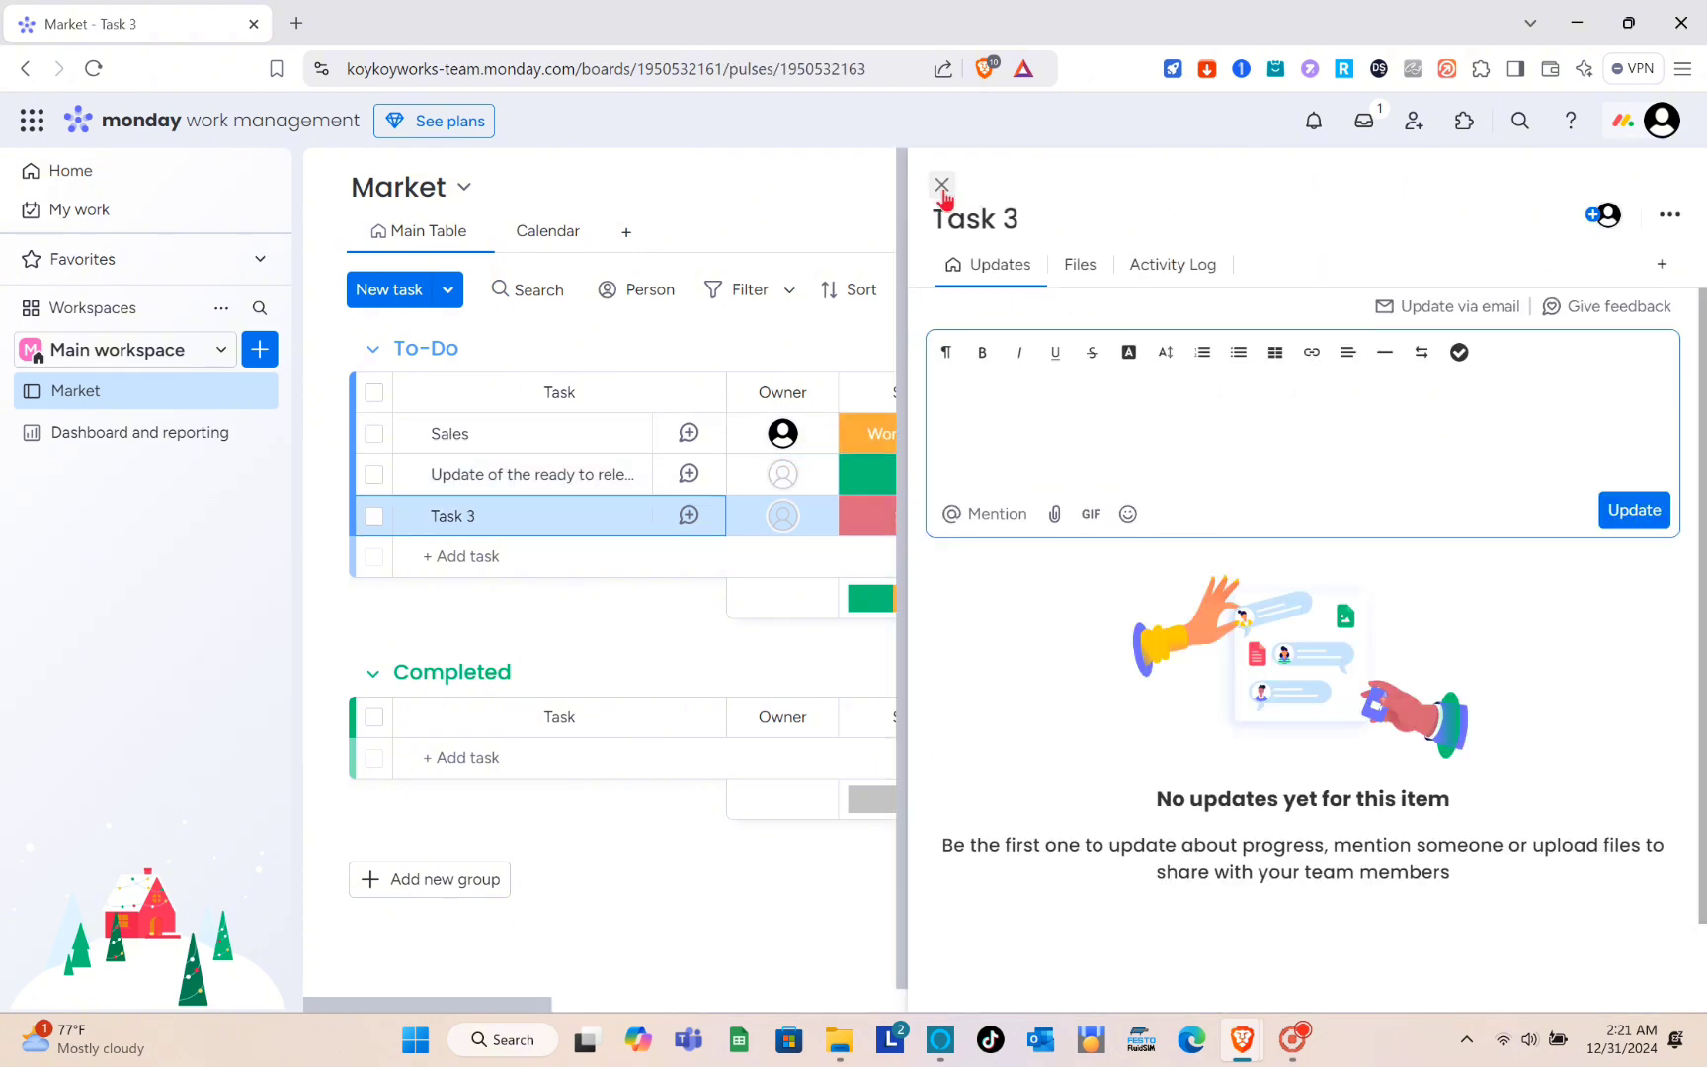
click(941, 185)
click(498, 558)
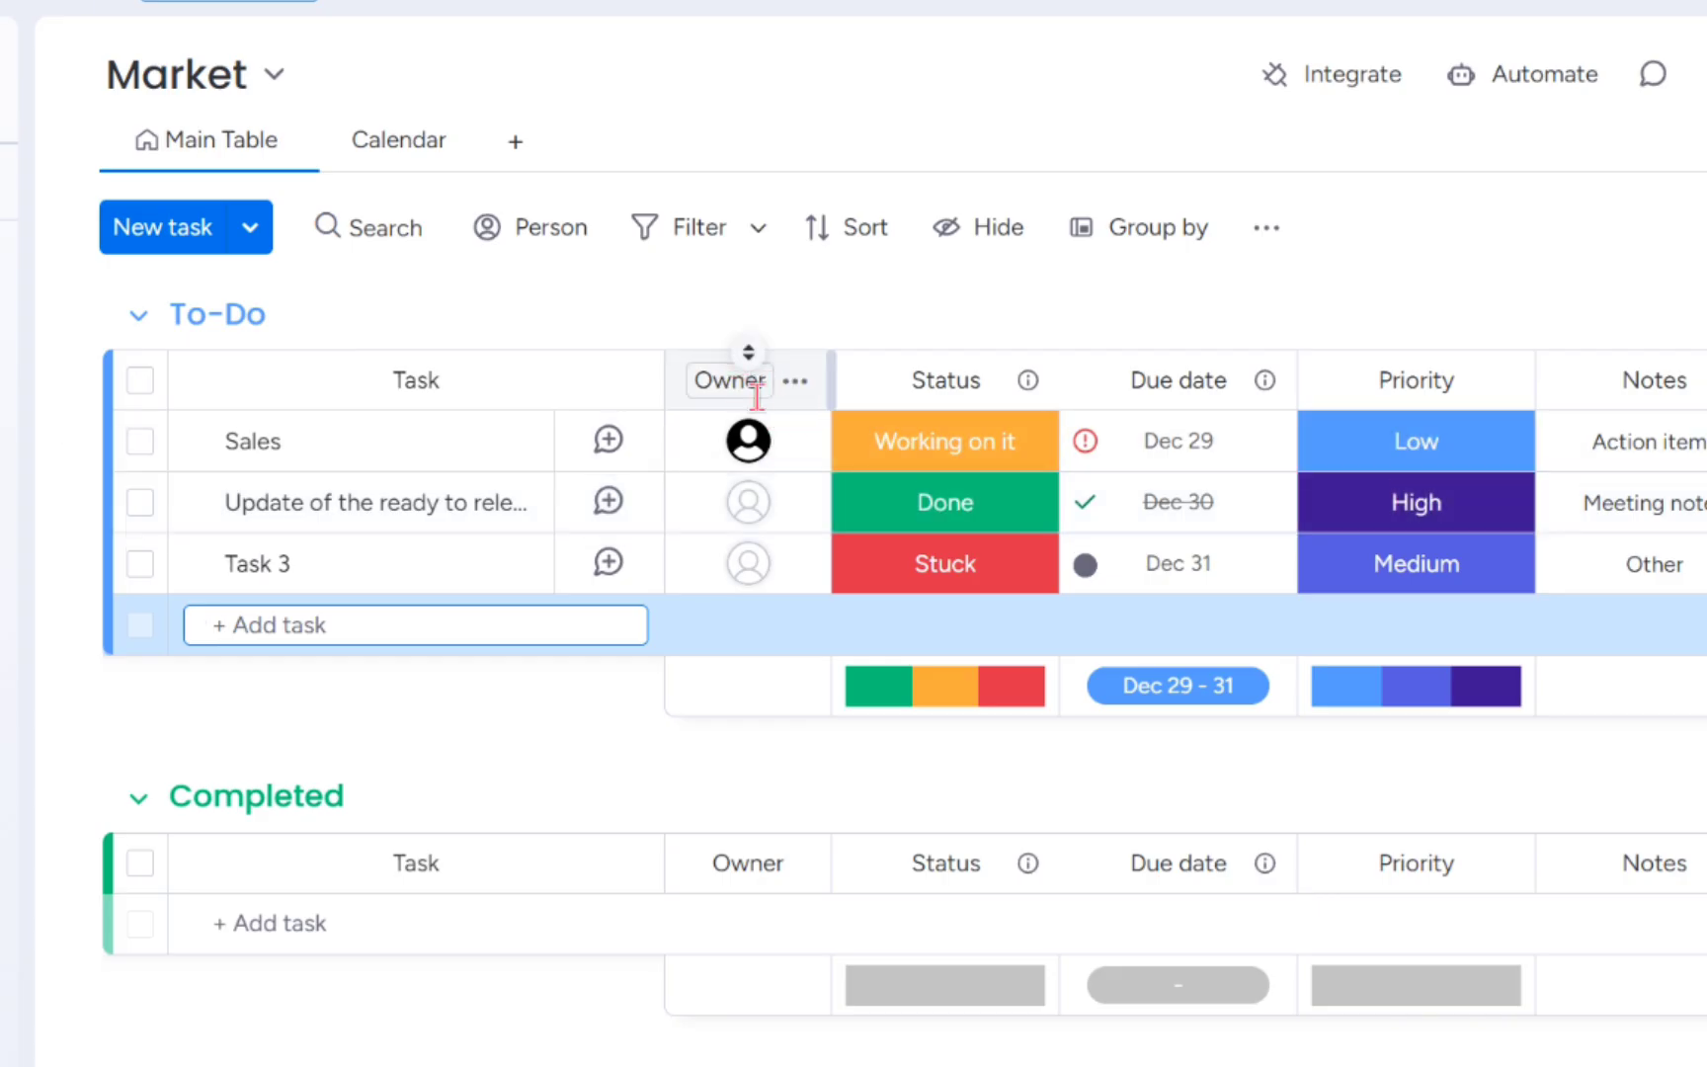
- Examine the owner of the Sales task and the options for assigning or inviting people
mouse_move(748, 449)
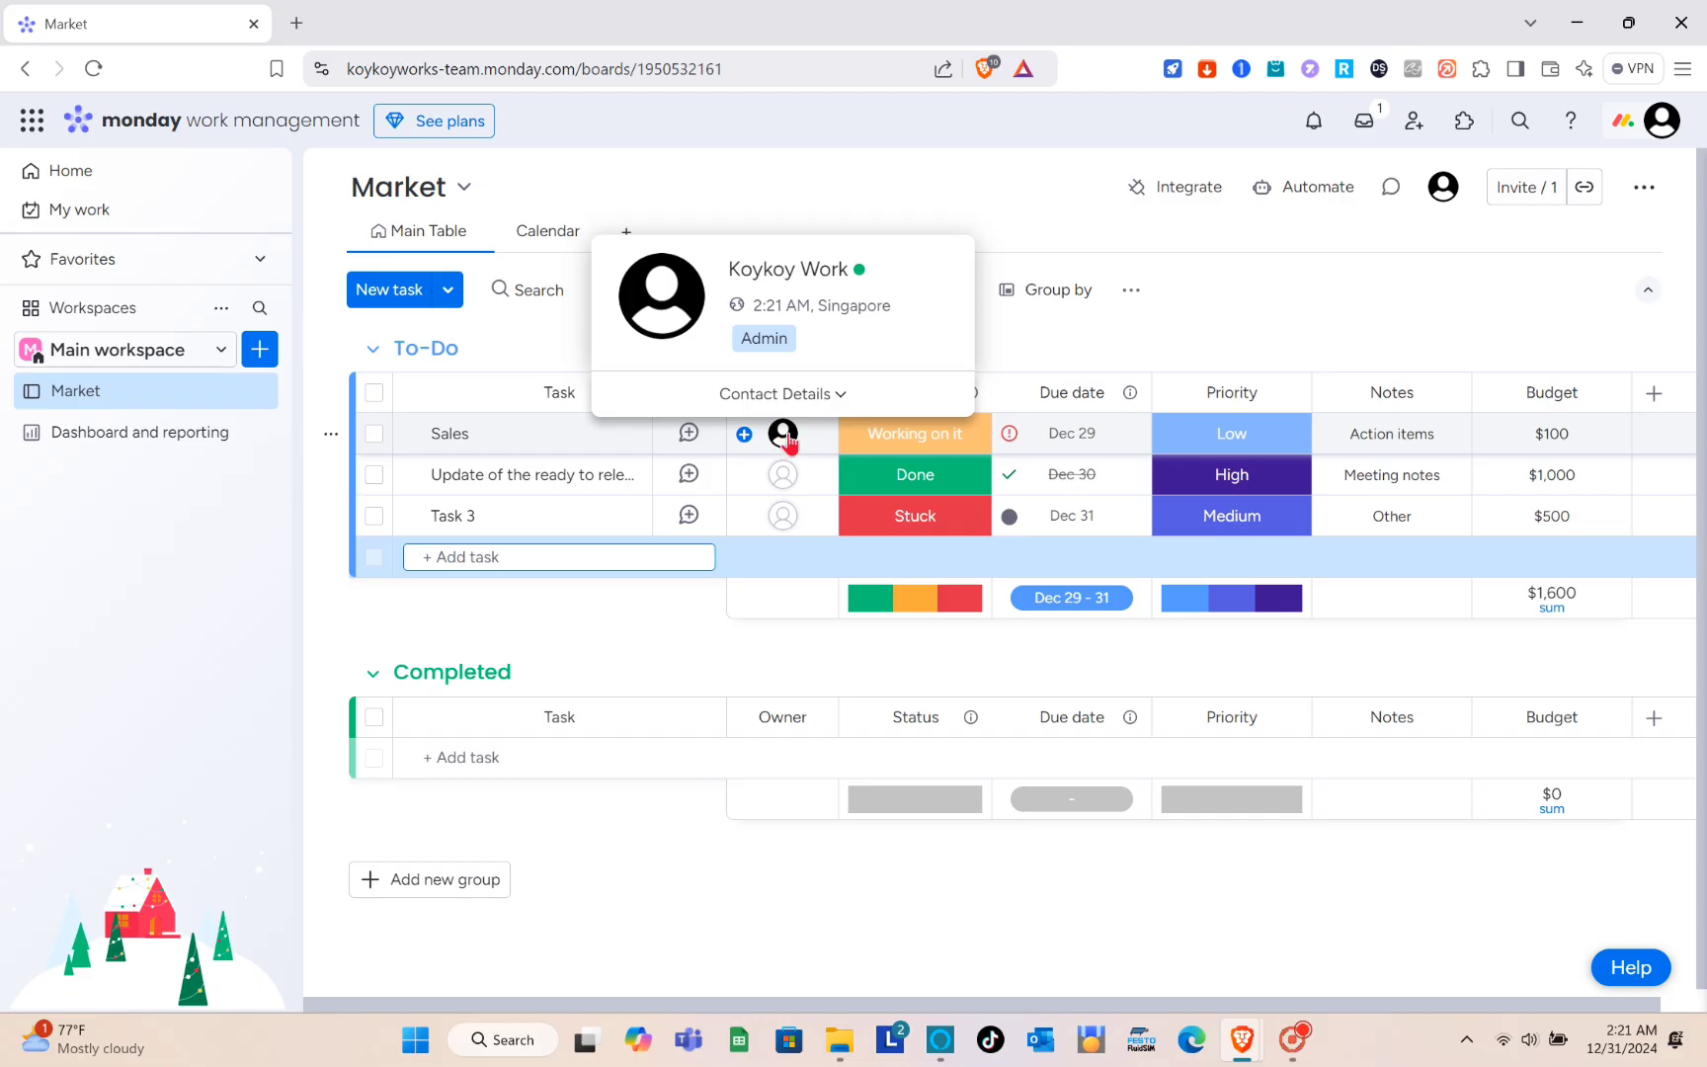
click(748, 445)
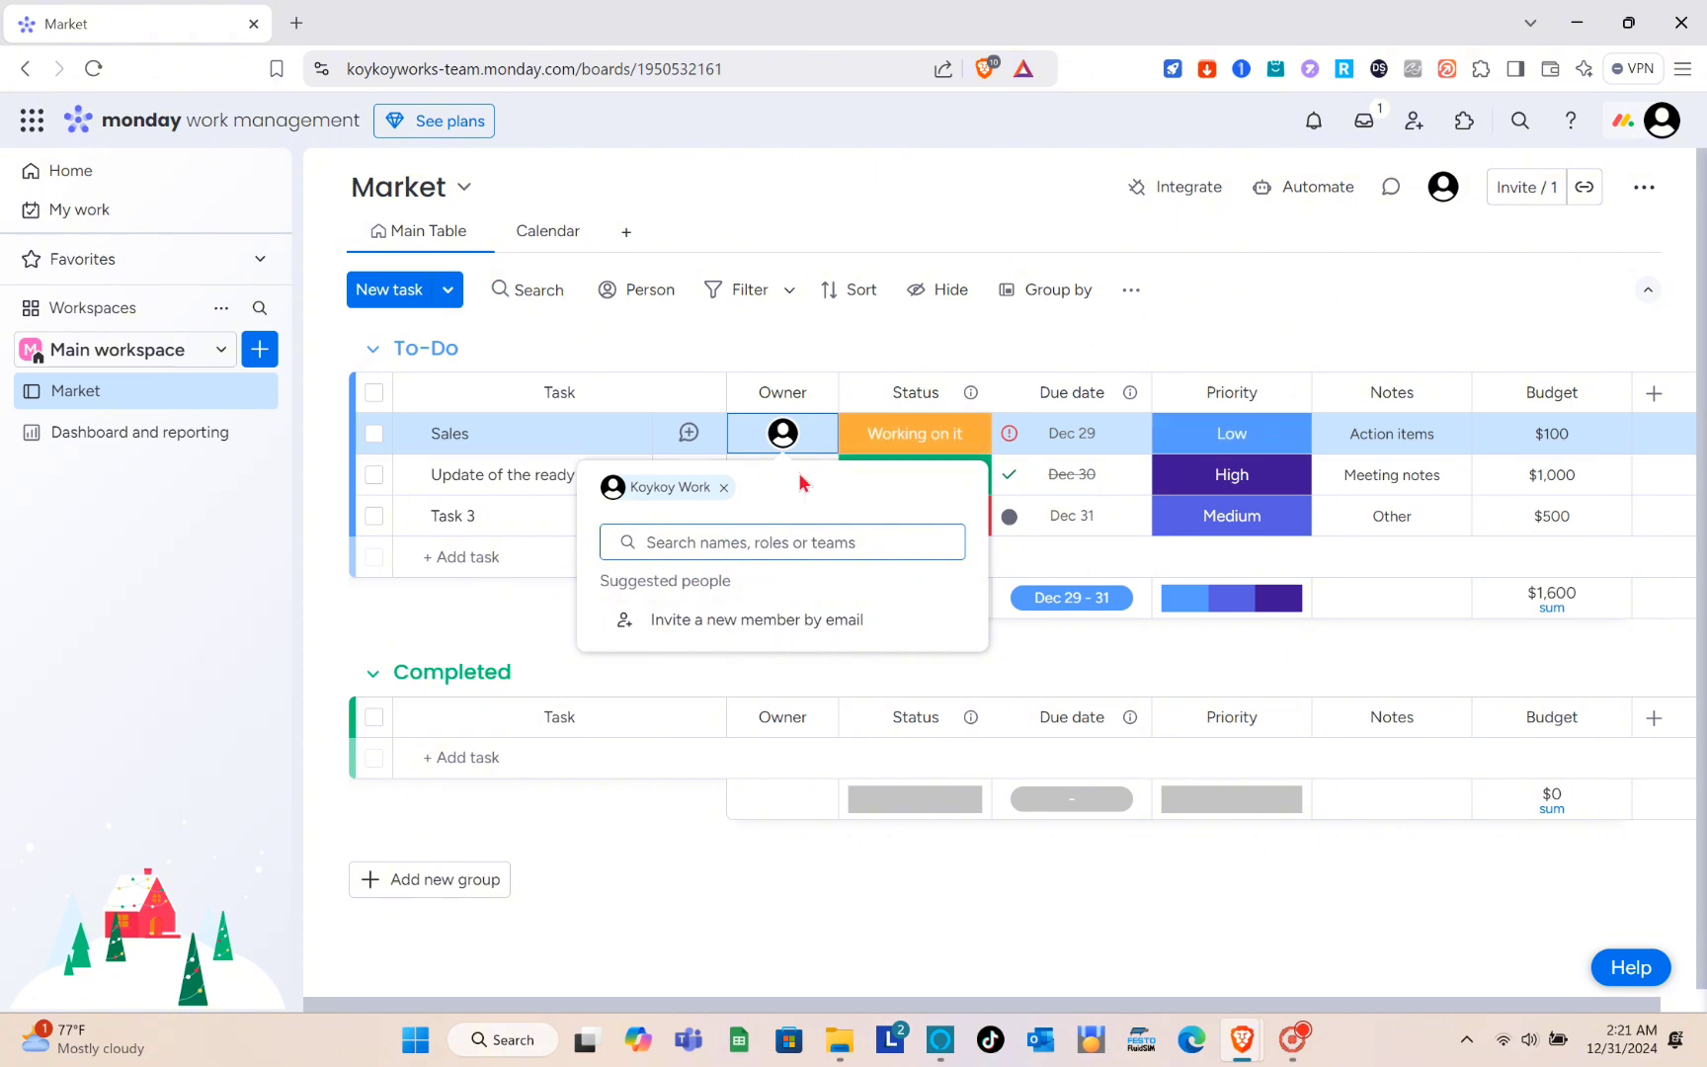
click(804, 441)
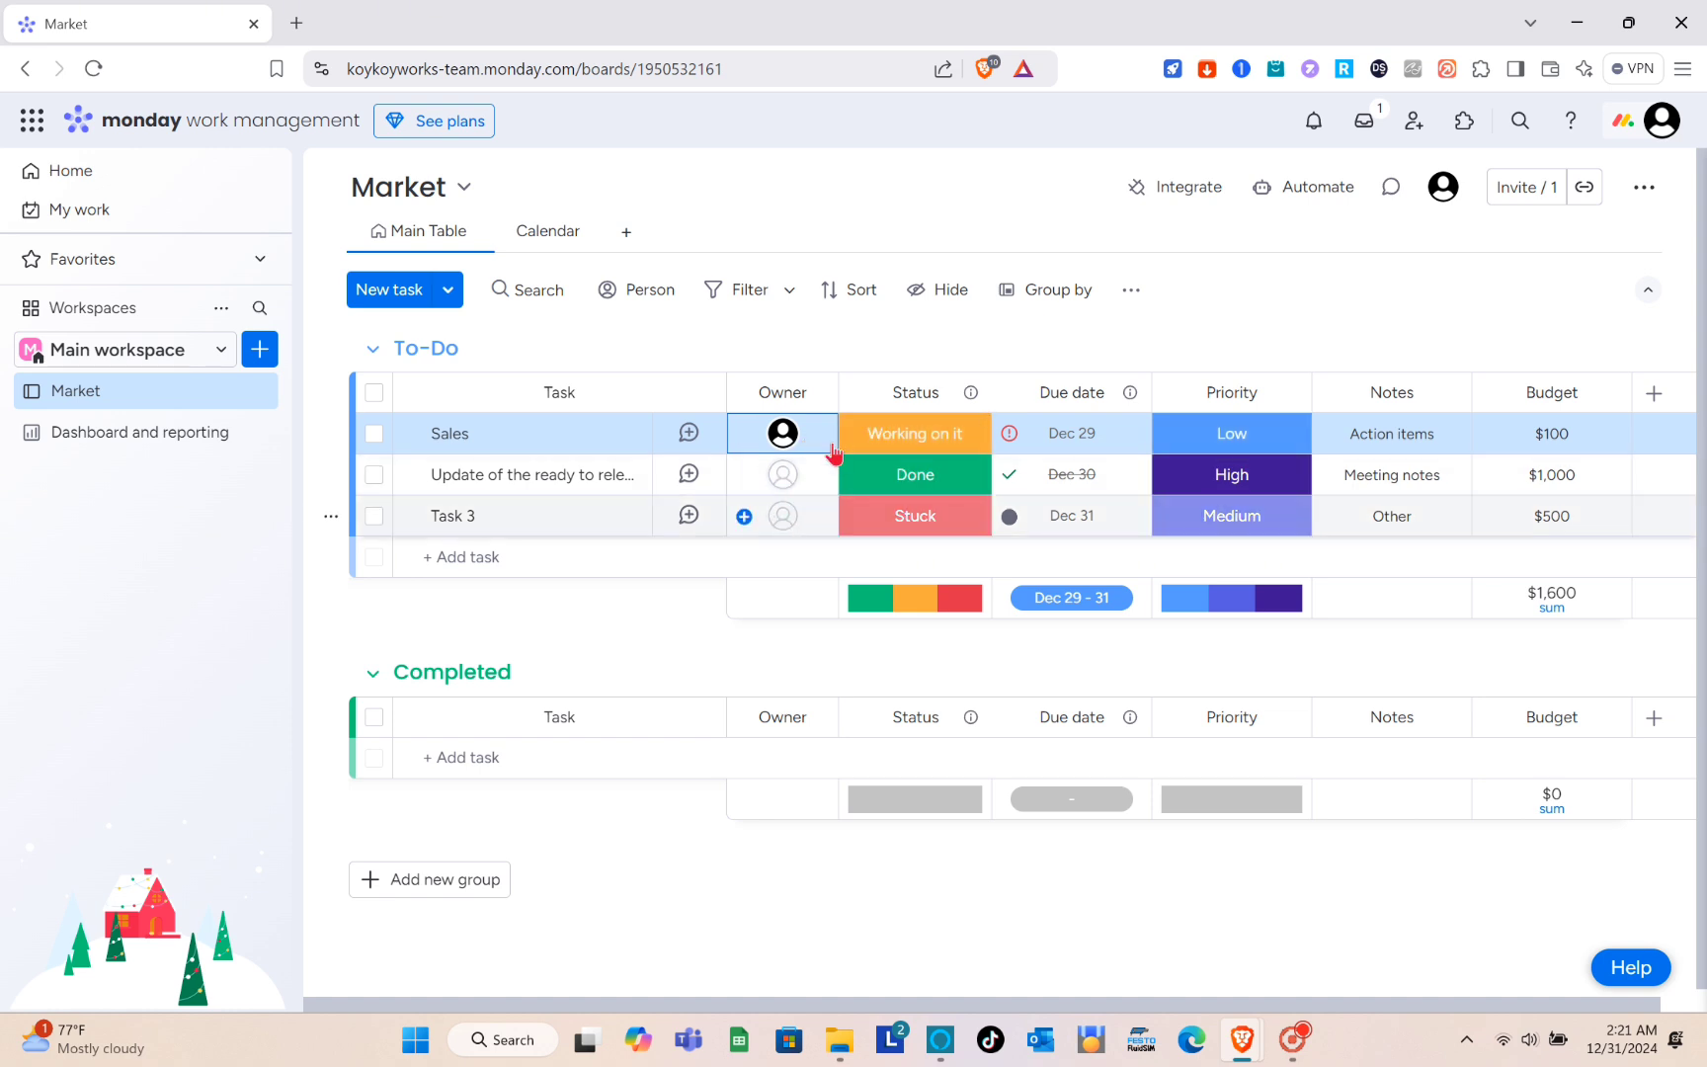
- Set the To-Do statuses to Done for Sales, Working on it for the second task and Not Started for Task 3
click(917, 439)
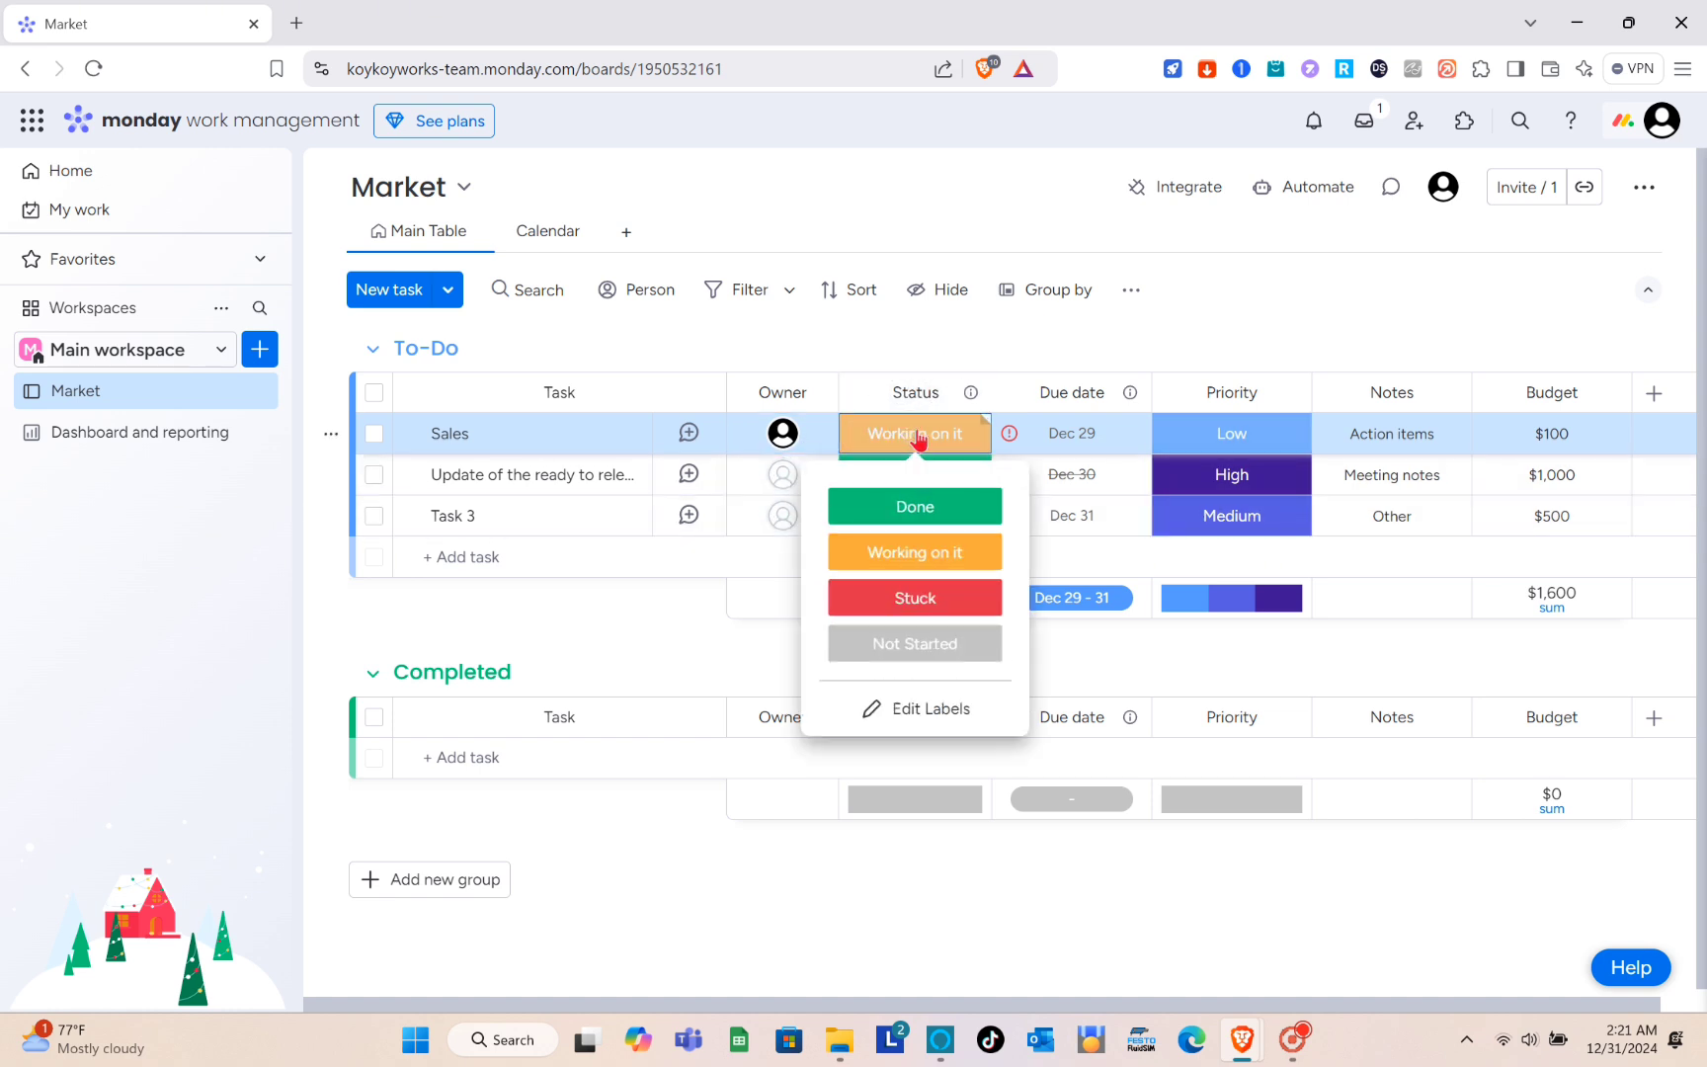
click(914, 507)
click(917, 478)
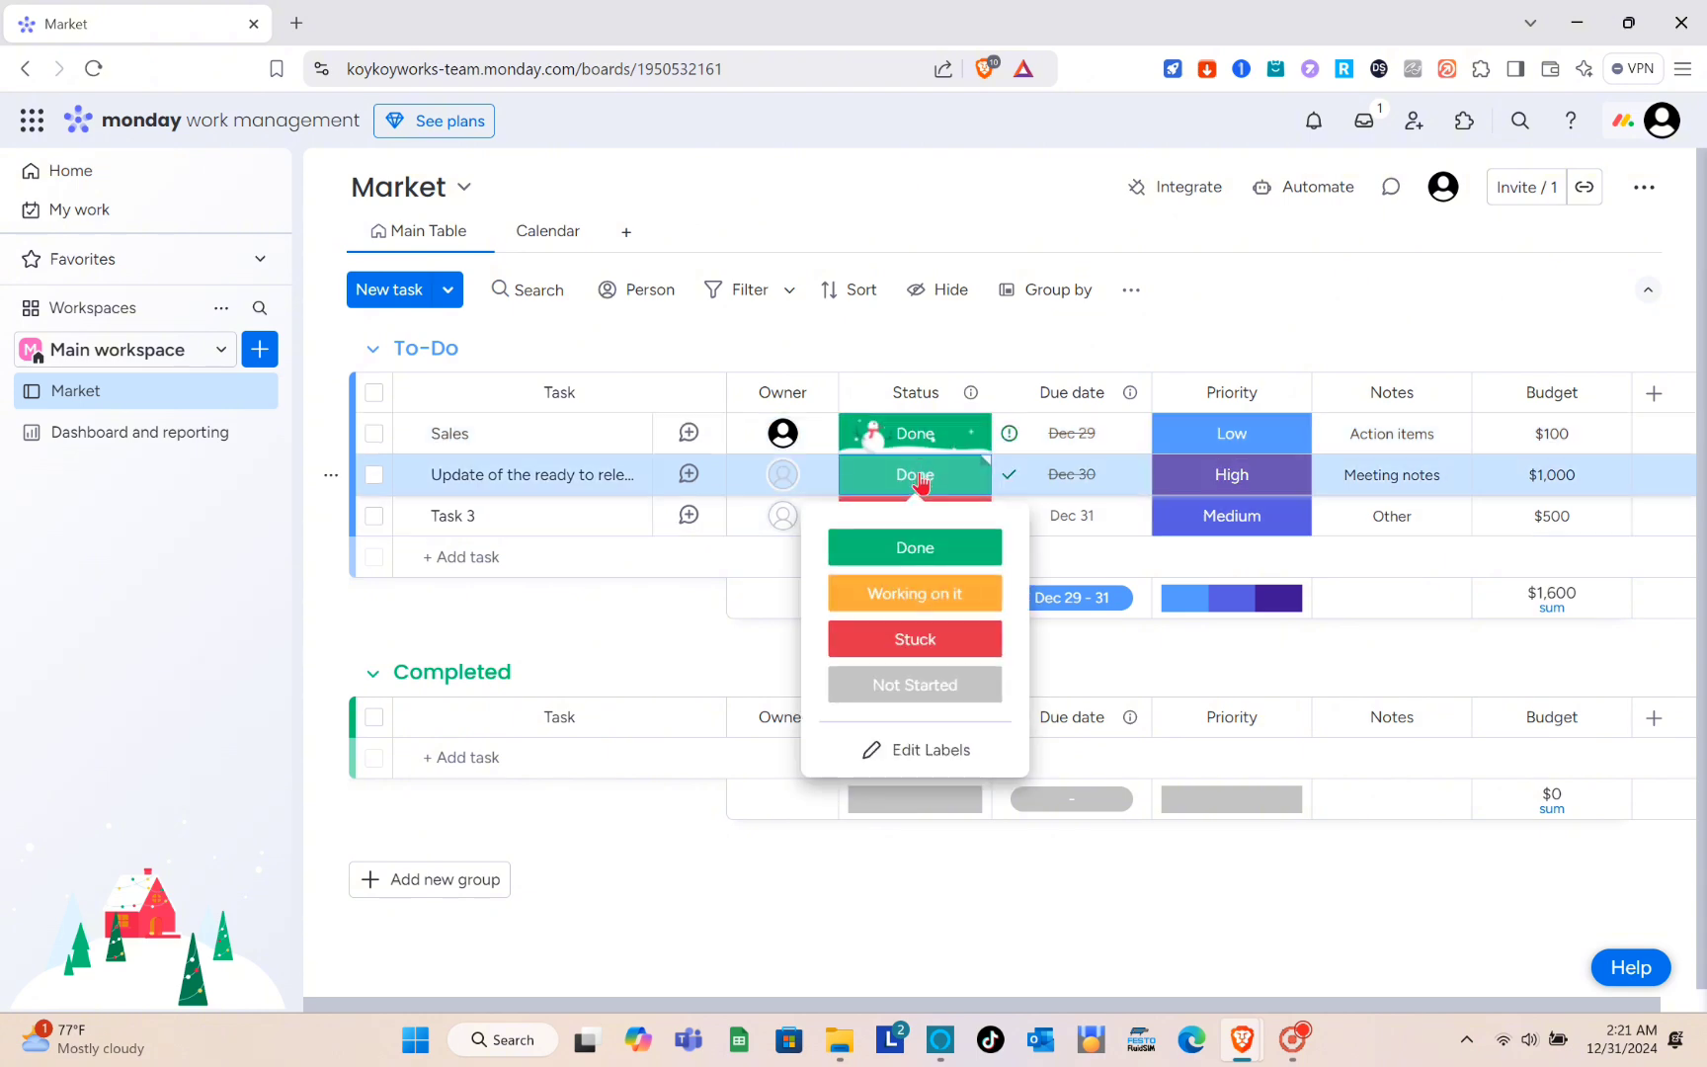
click(932, 603)
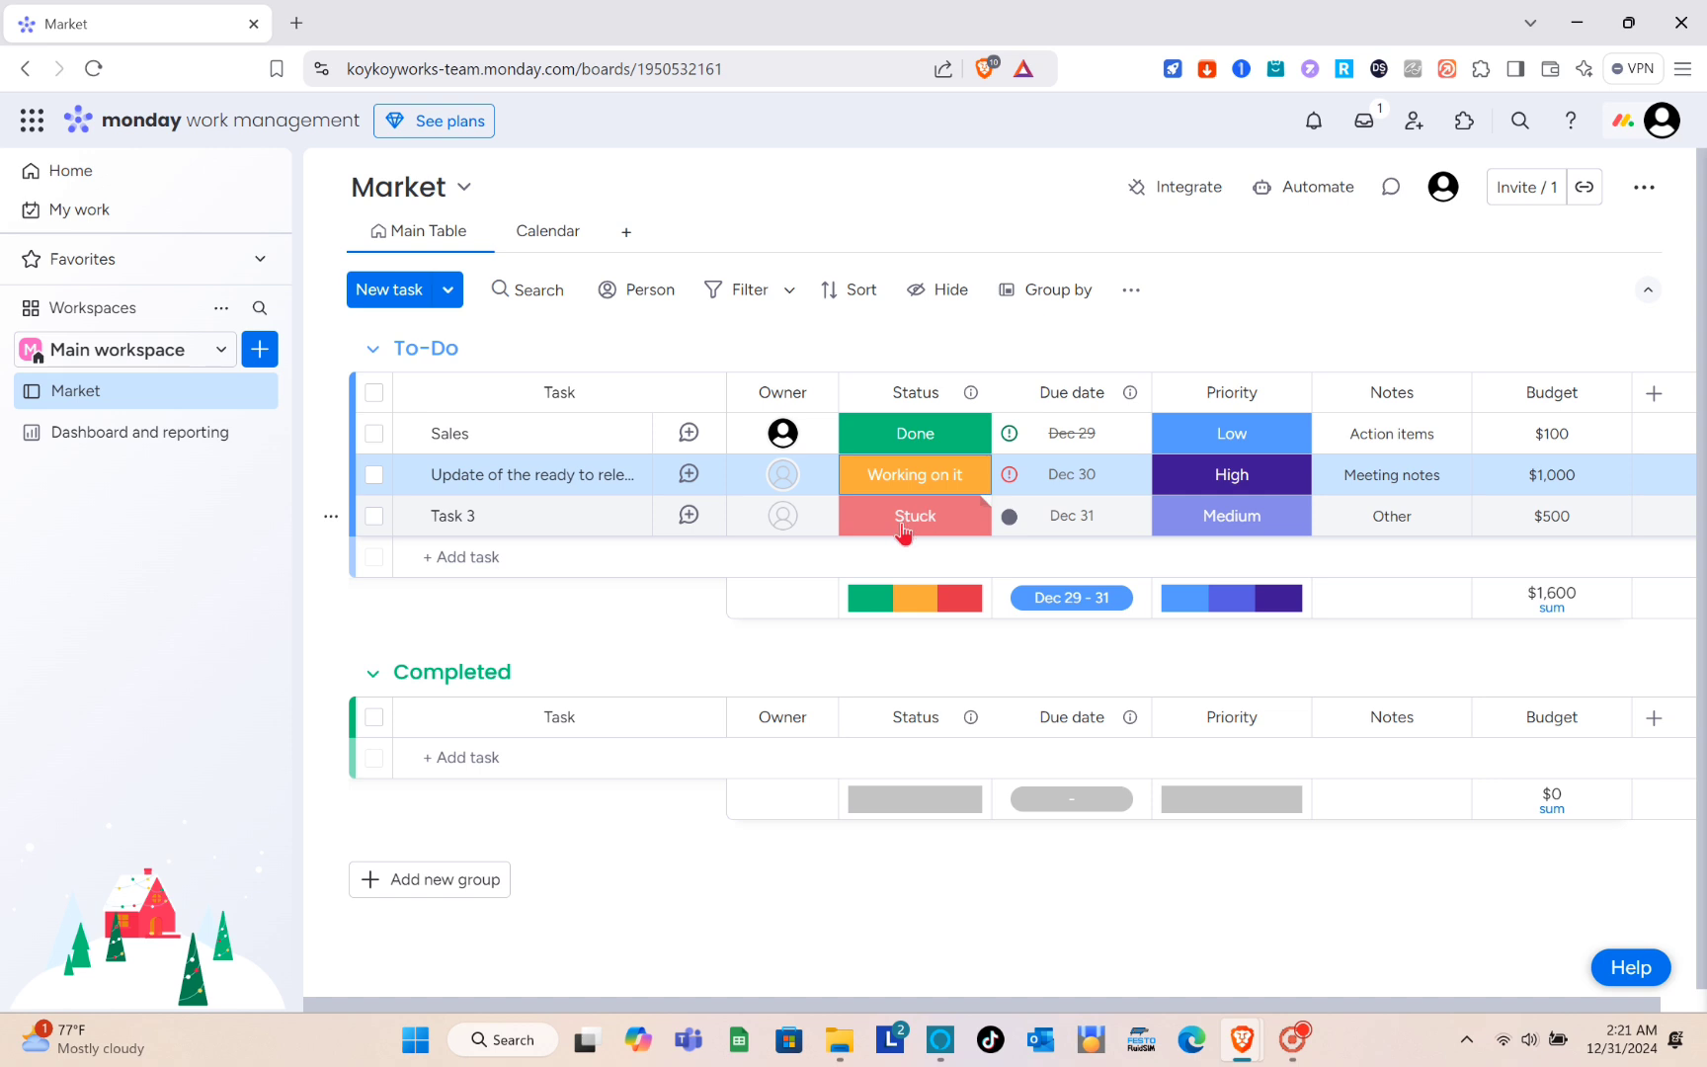
click(903, 524)
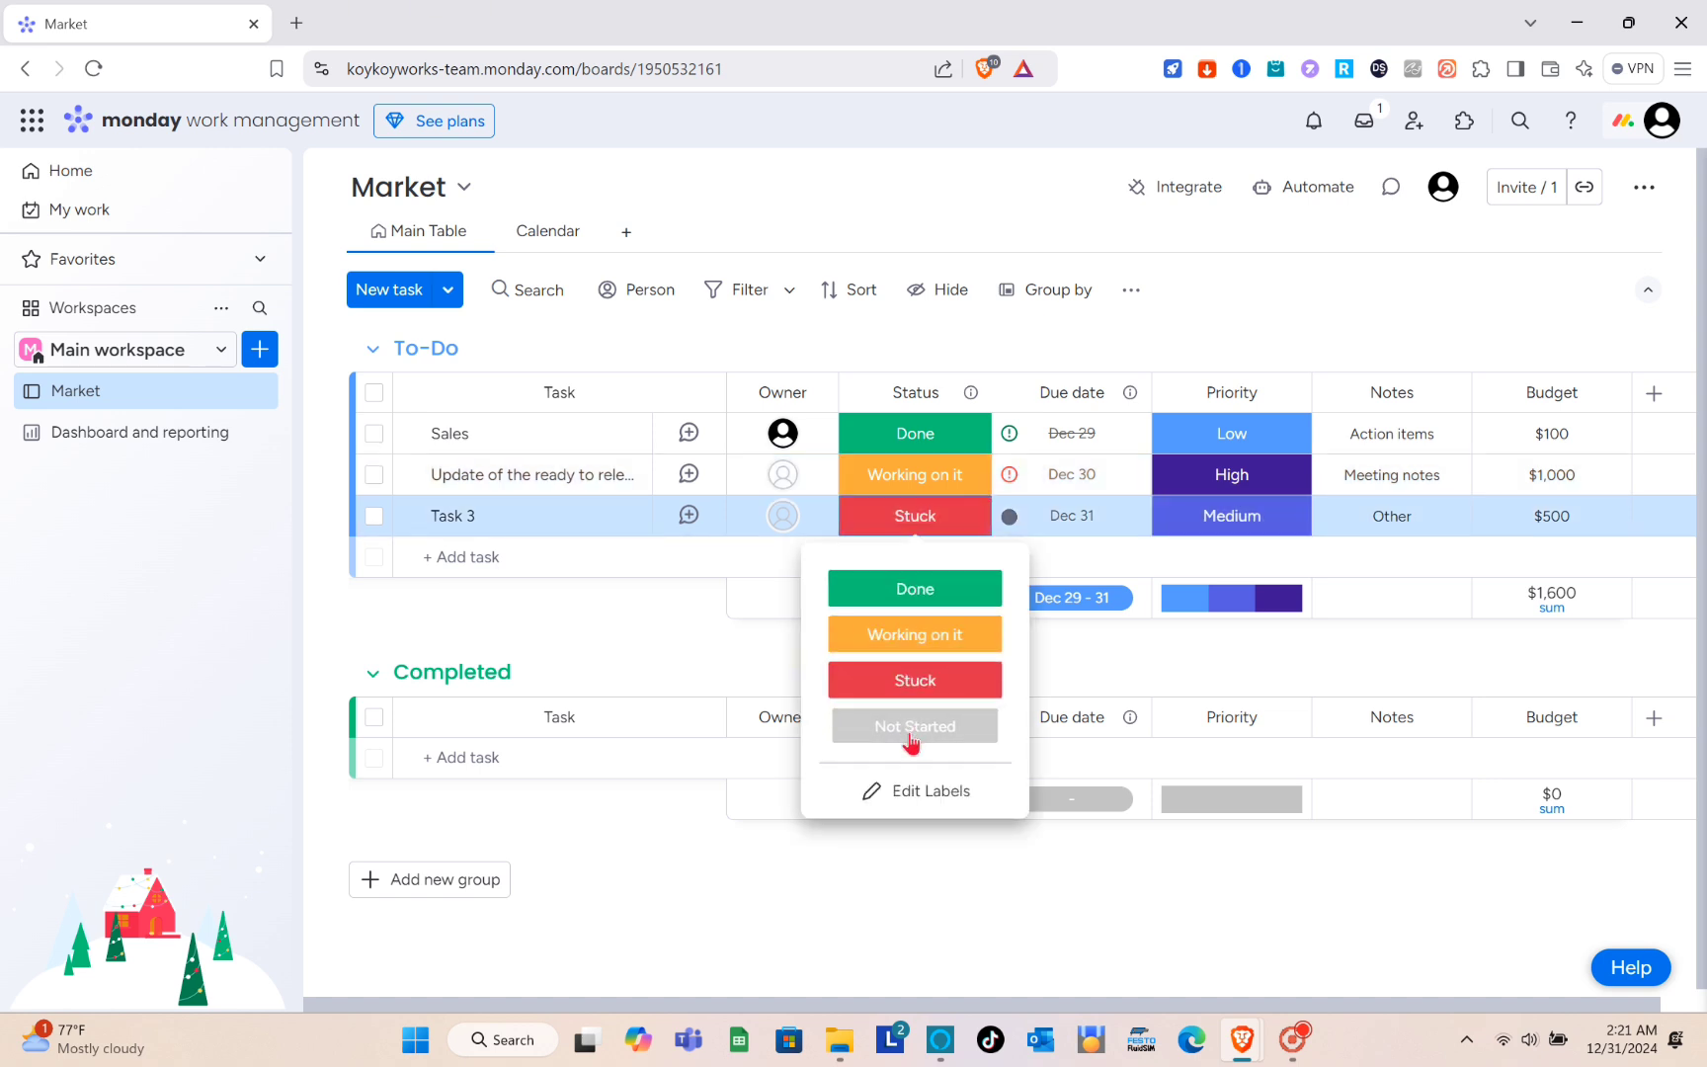
click(904, 724)
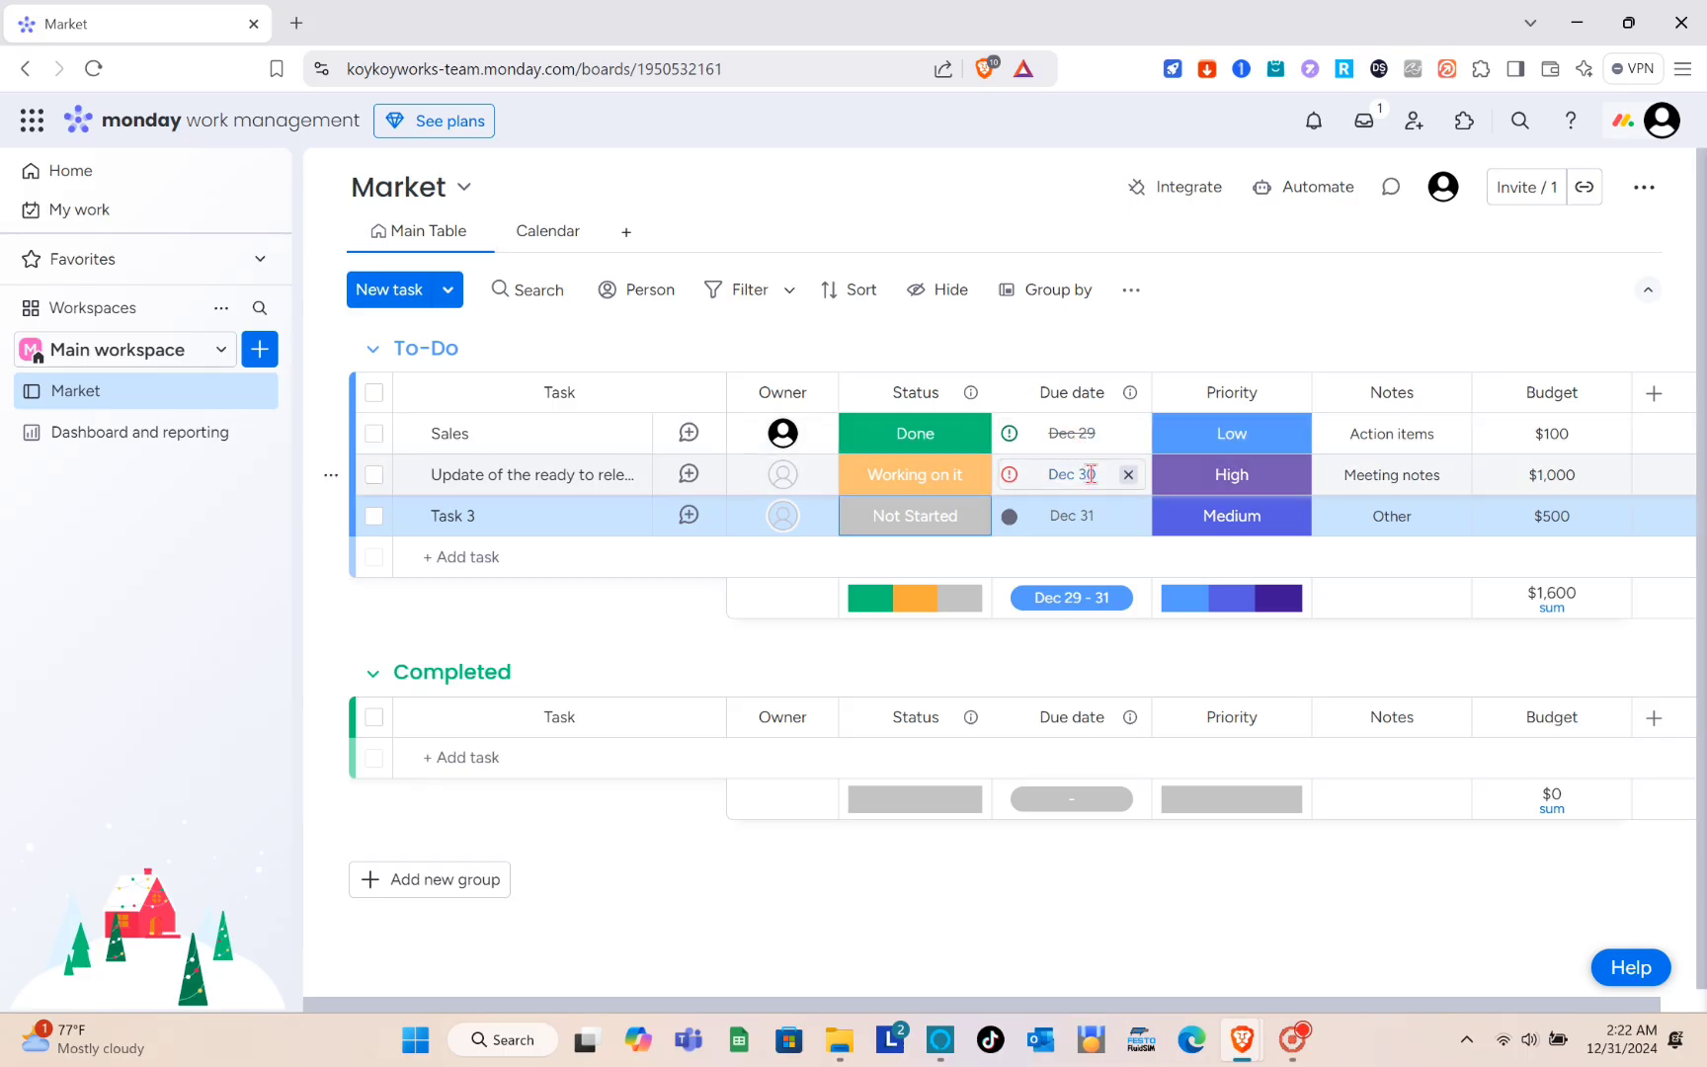
- Set the second task's due date to December 31, 2024 and priority to Critical, and the Sales task's priority to High
click(1090, 474)
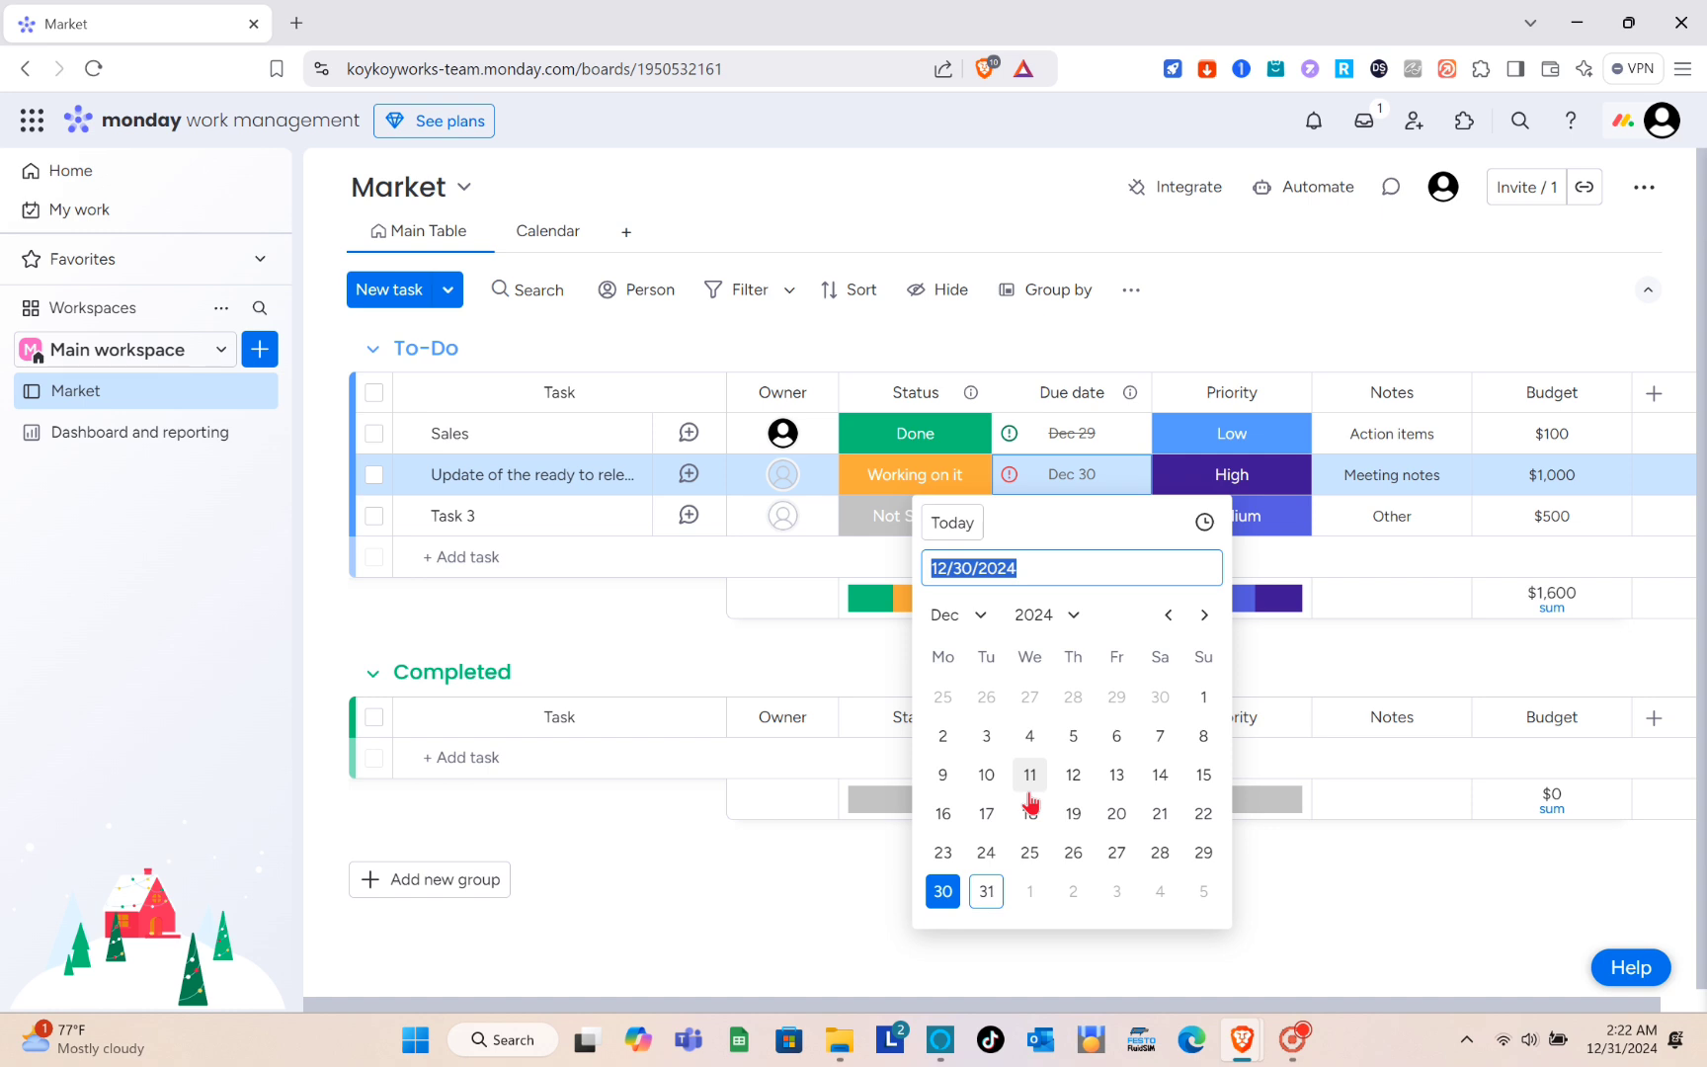
click(985, 891)
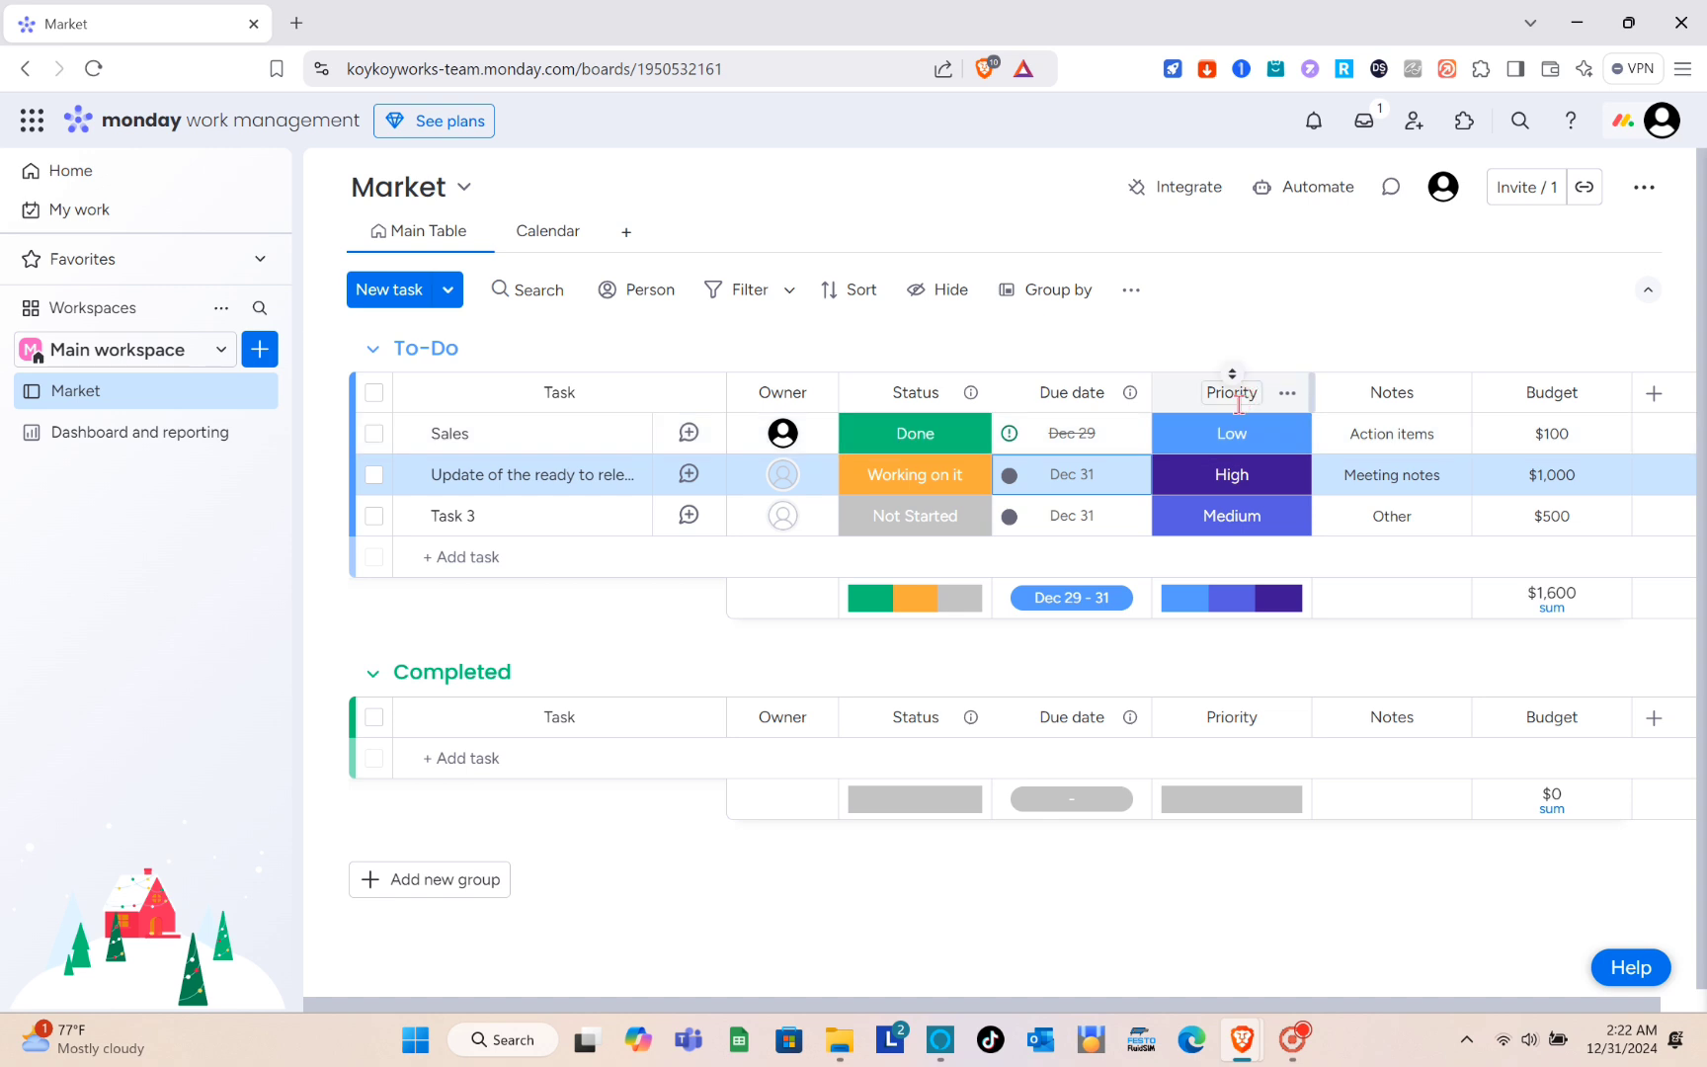
click(1235, 440)
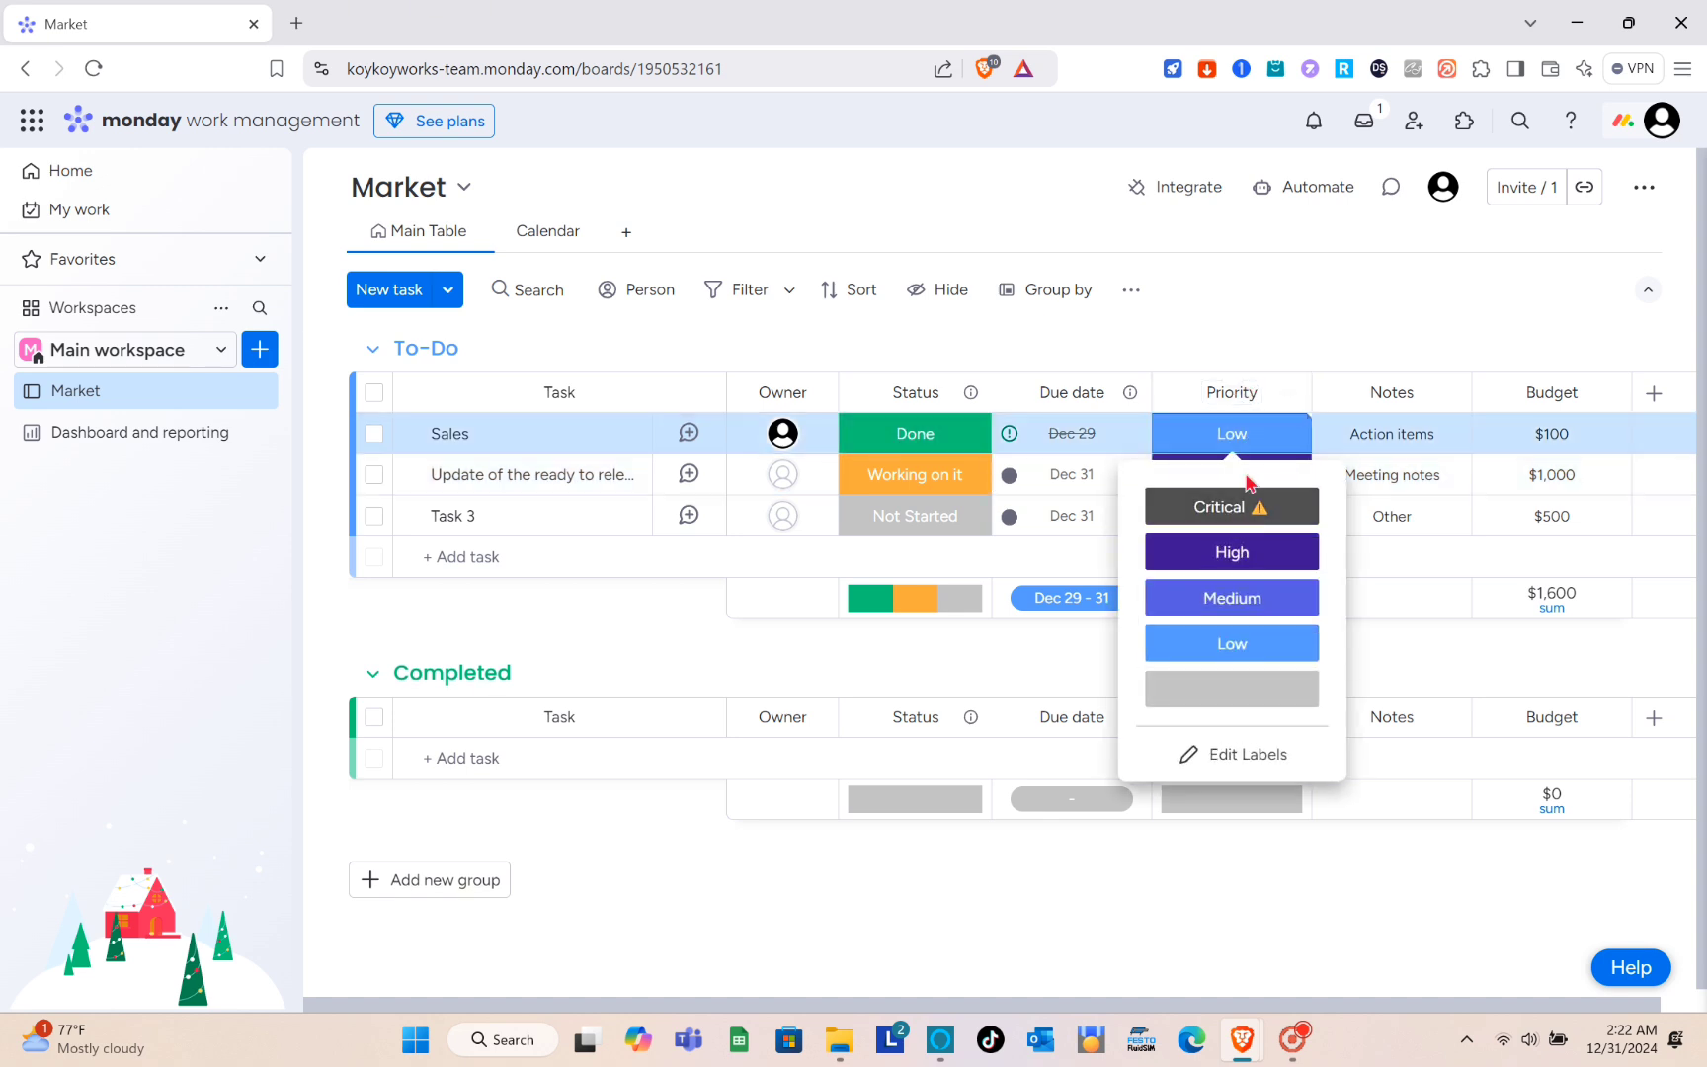
click(1231, 552)
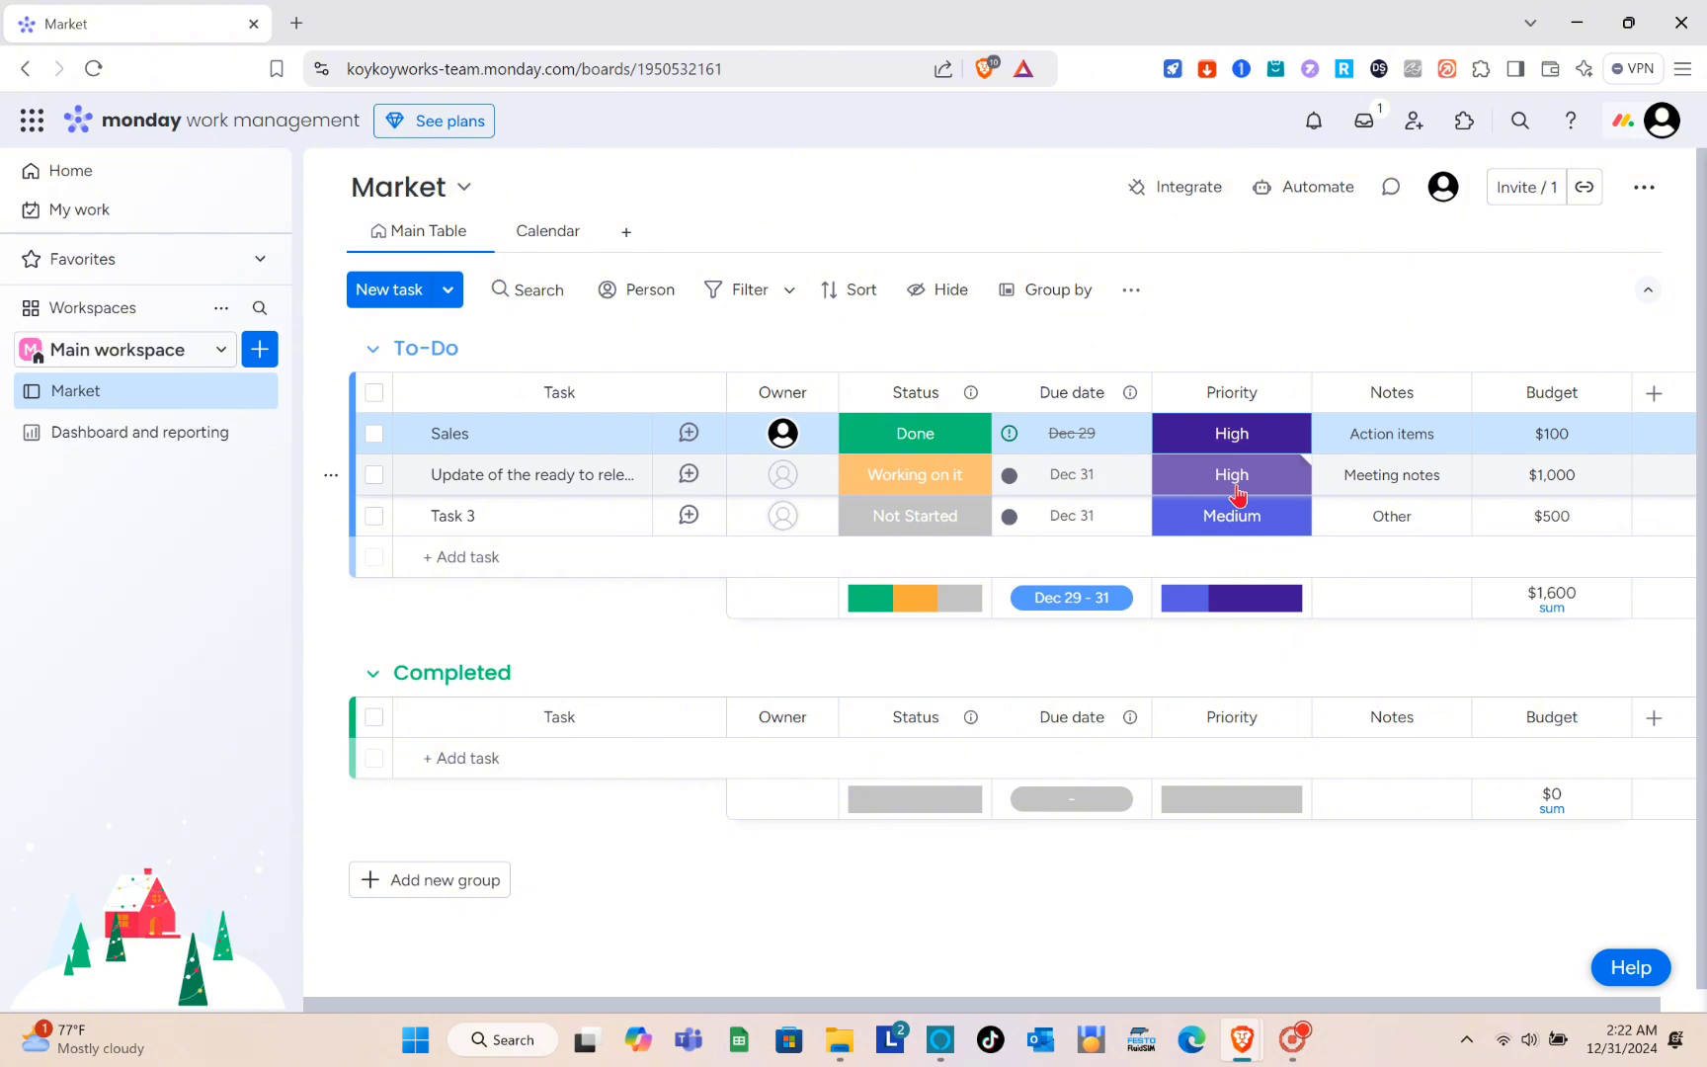
click(1237, 494)
click(1240, 545)
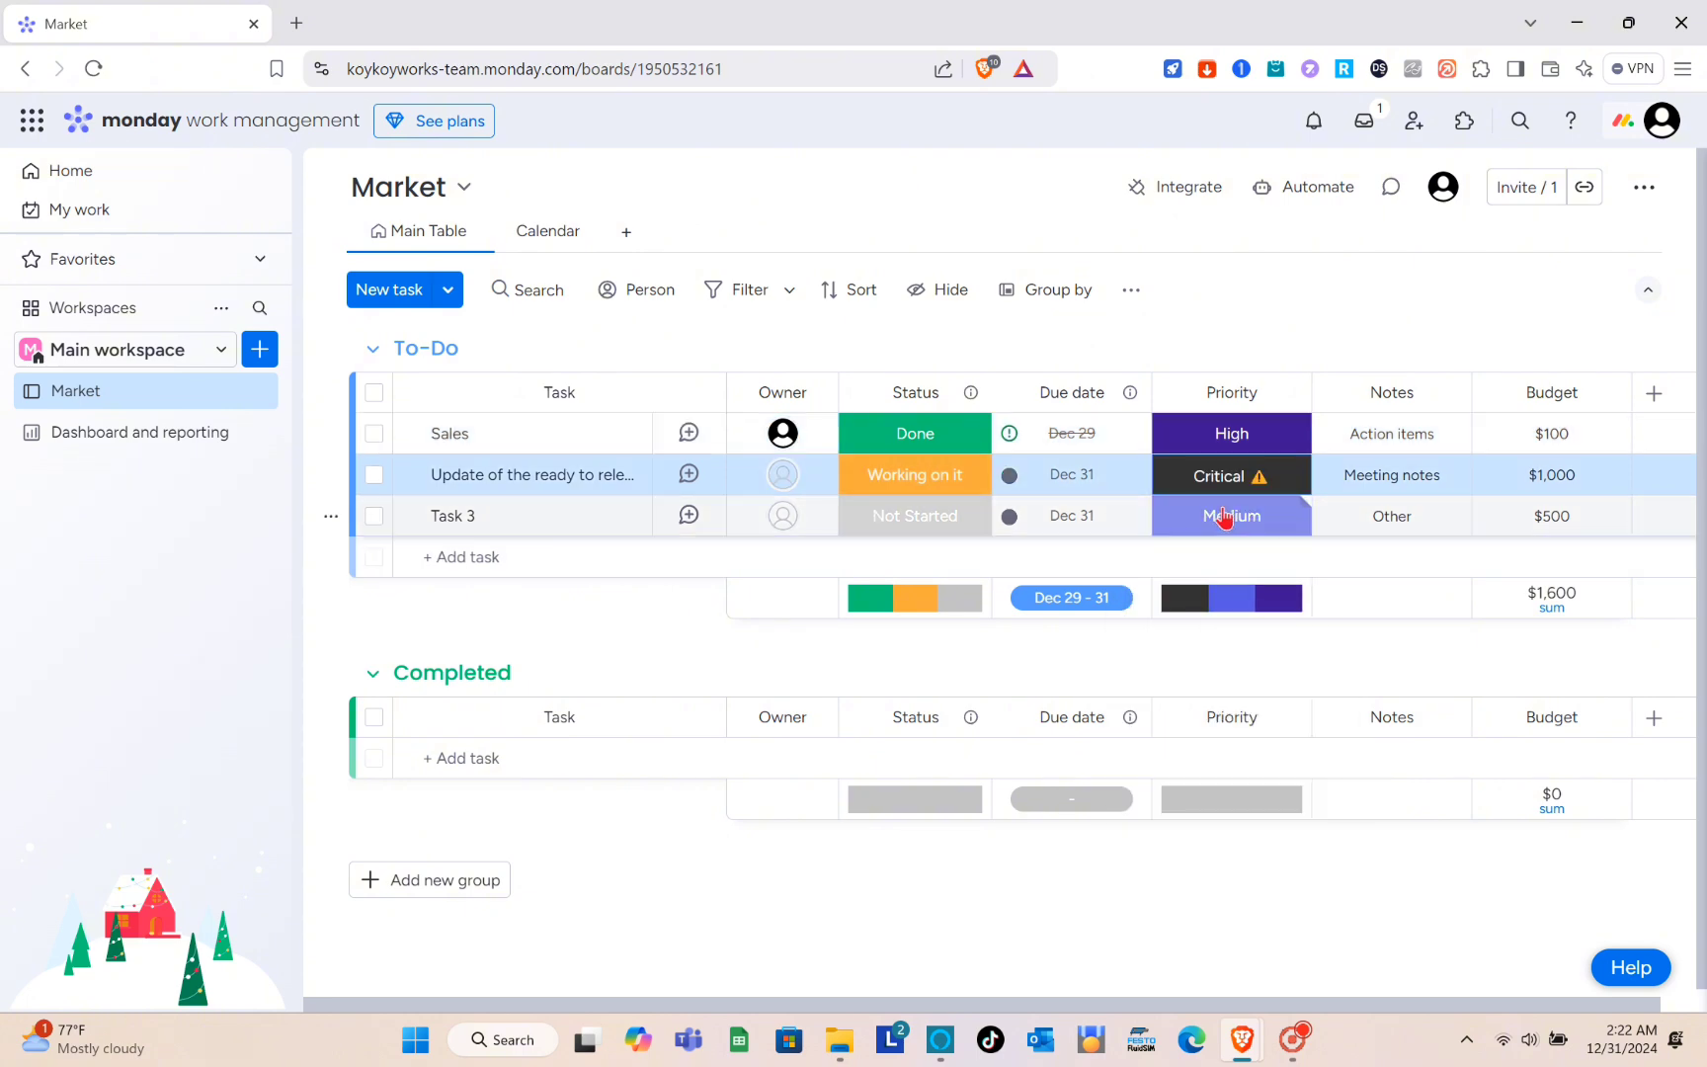
click(1225, 518)
click(1225, 518)
scroll(1226, 519, right, 1)
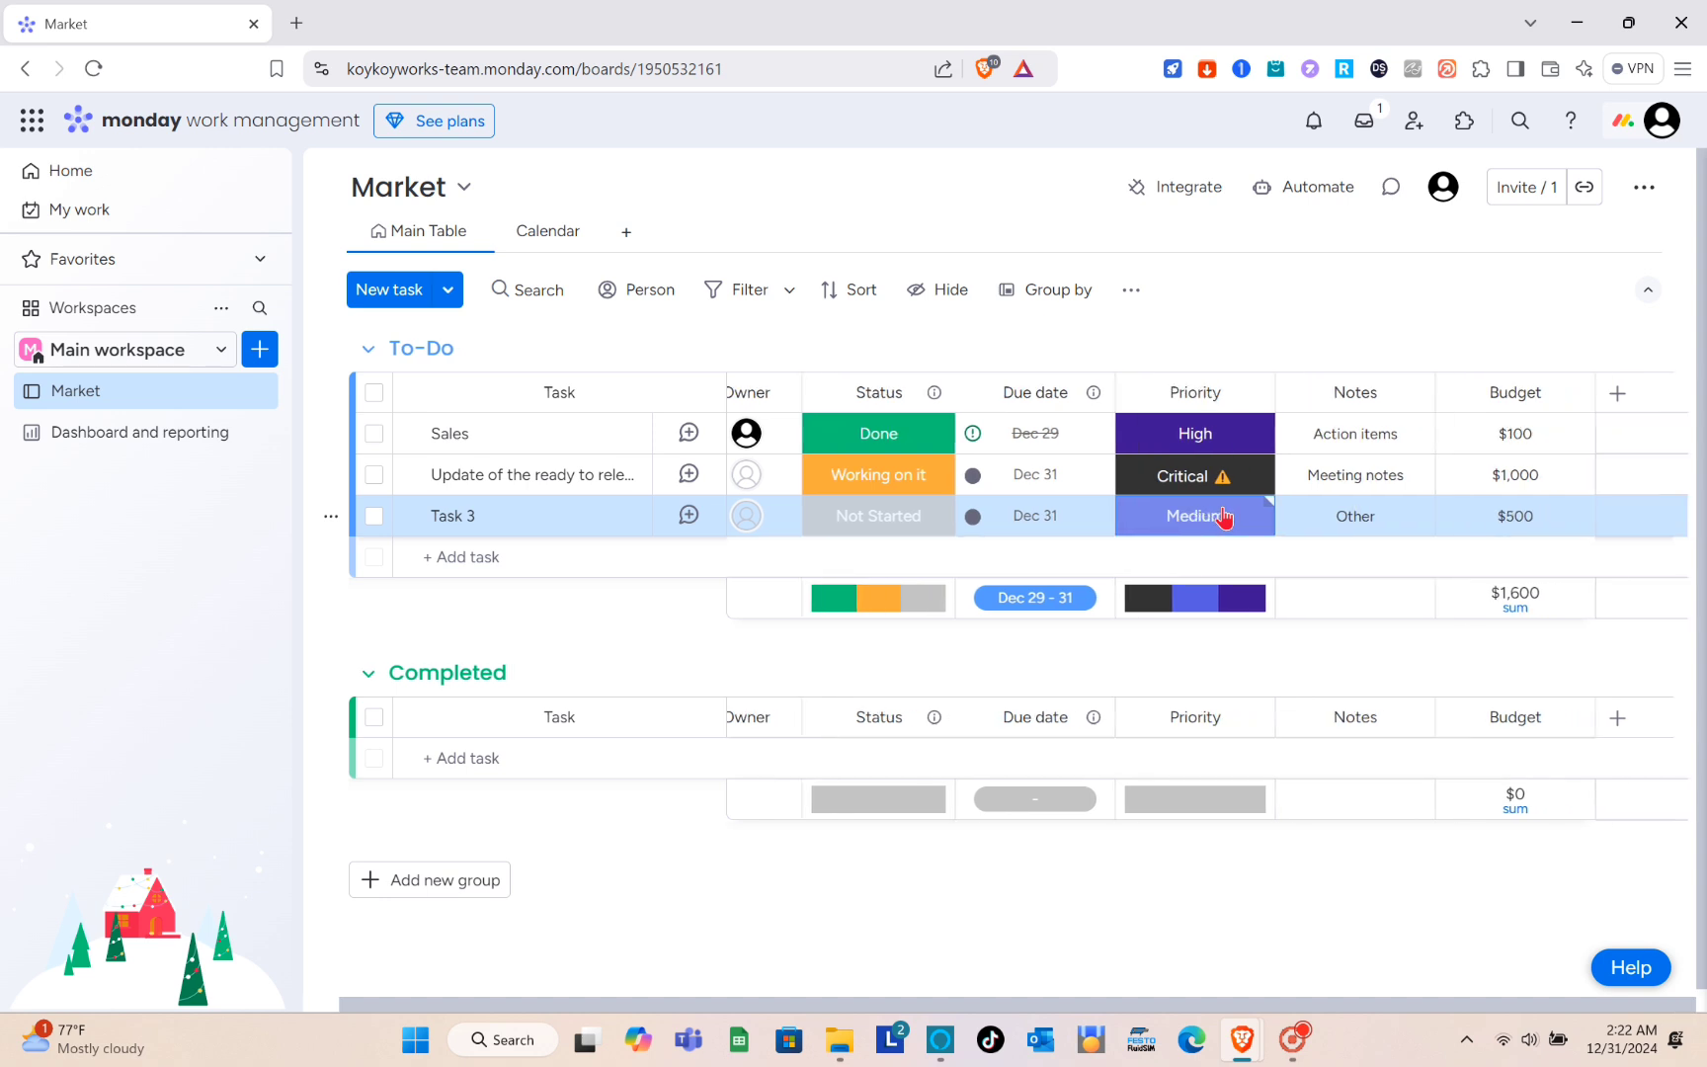
- Replace the note of the Sales task with "I need this asap"
click(1379, 434)
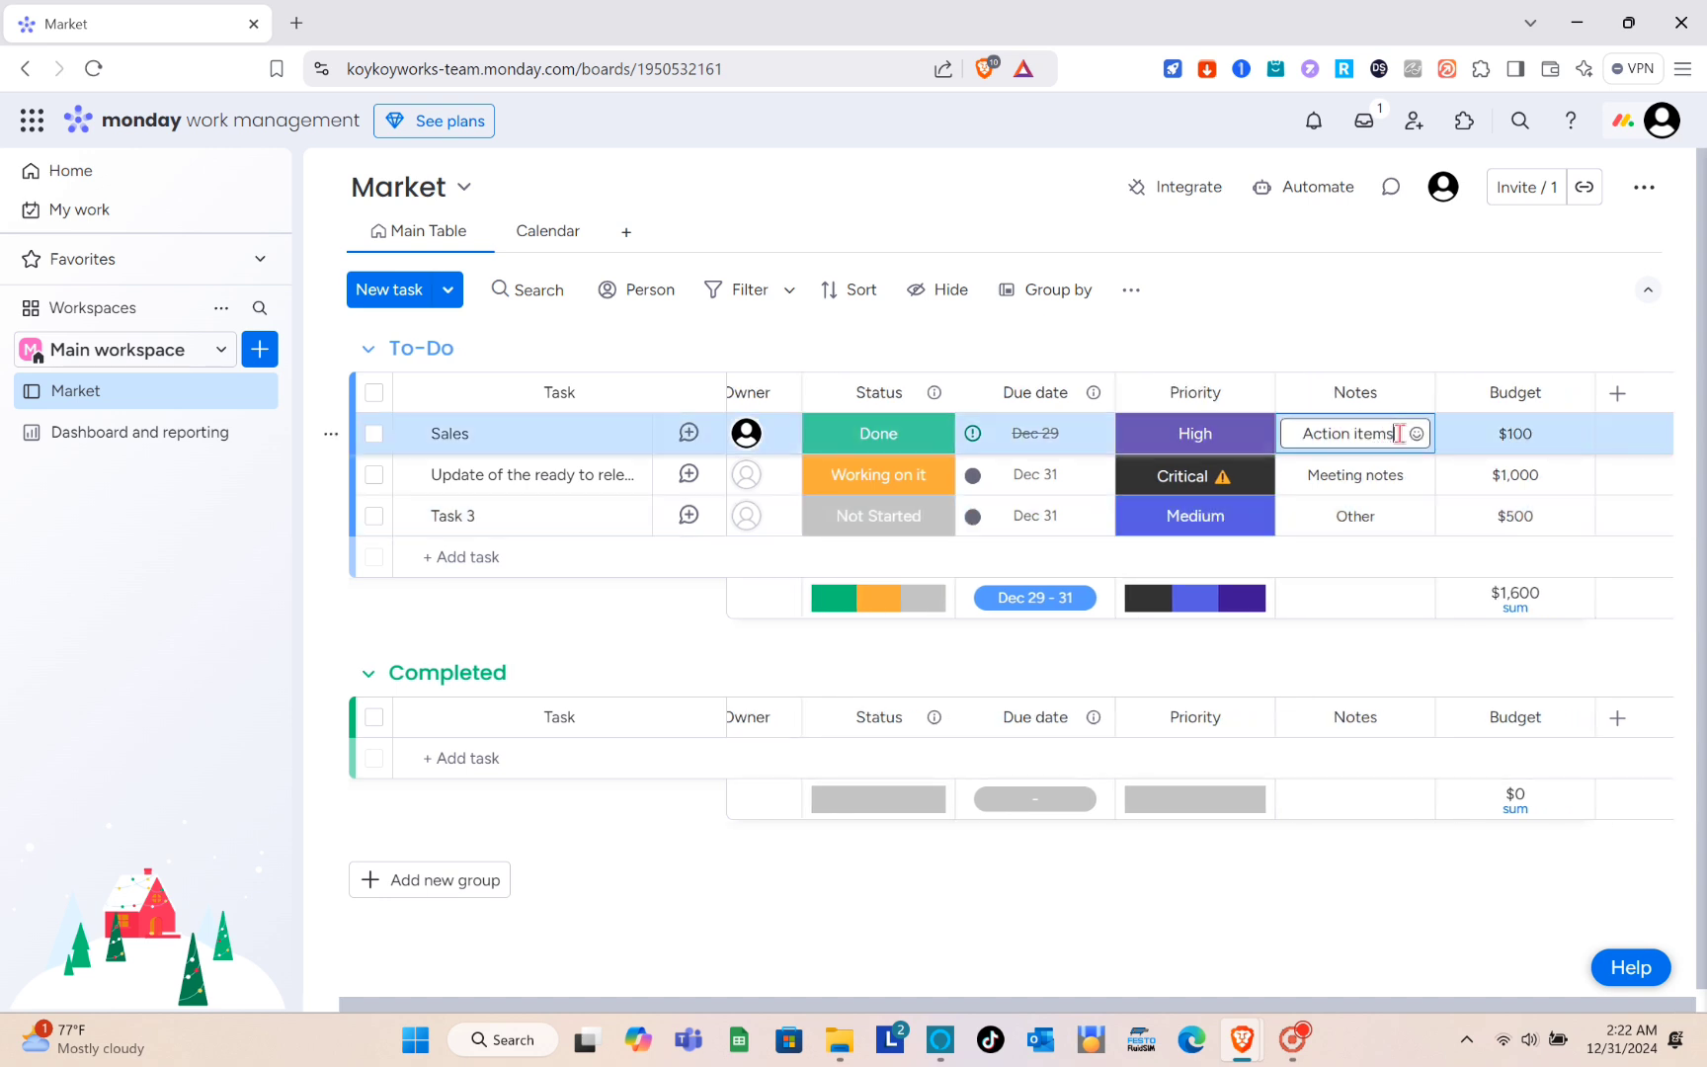
key(BackSpace)
key(BackSpace)
key(BackSpace)
key(BackSpace)
key(BackSpace)
key(BackSpace)
key(BackSpace)
key(BackSpace)
key(BackSpace)
key(BackSpace)
key(BackSpace)
key(BackSpace)
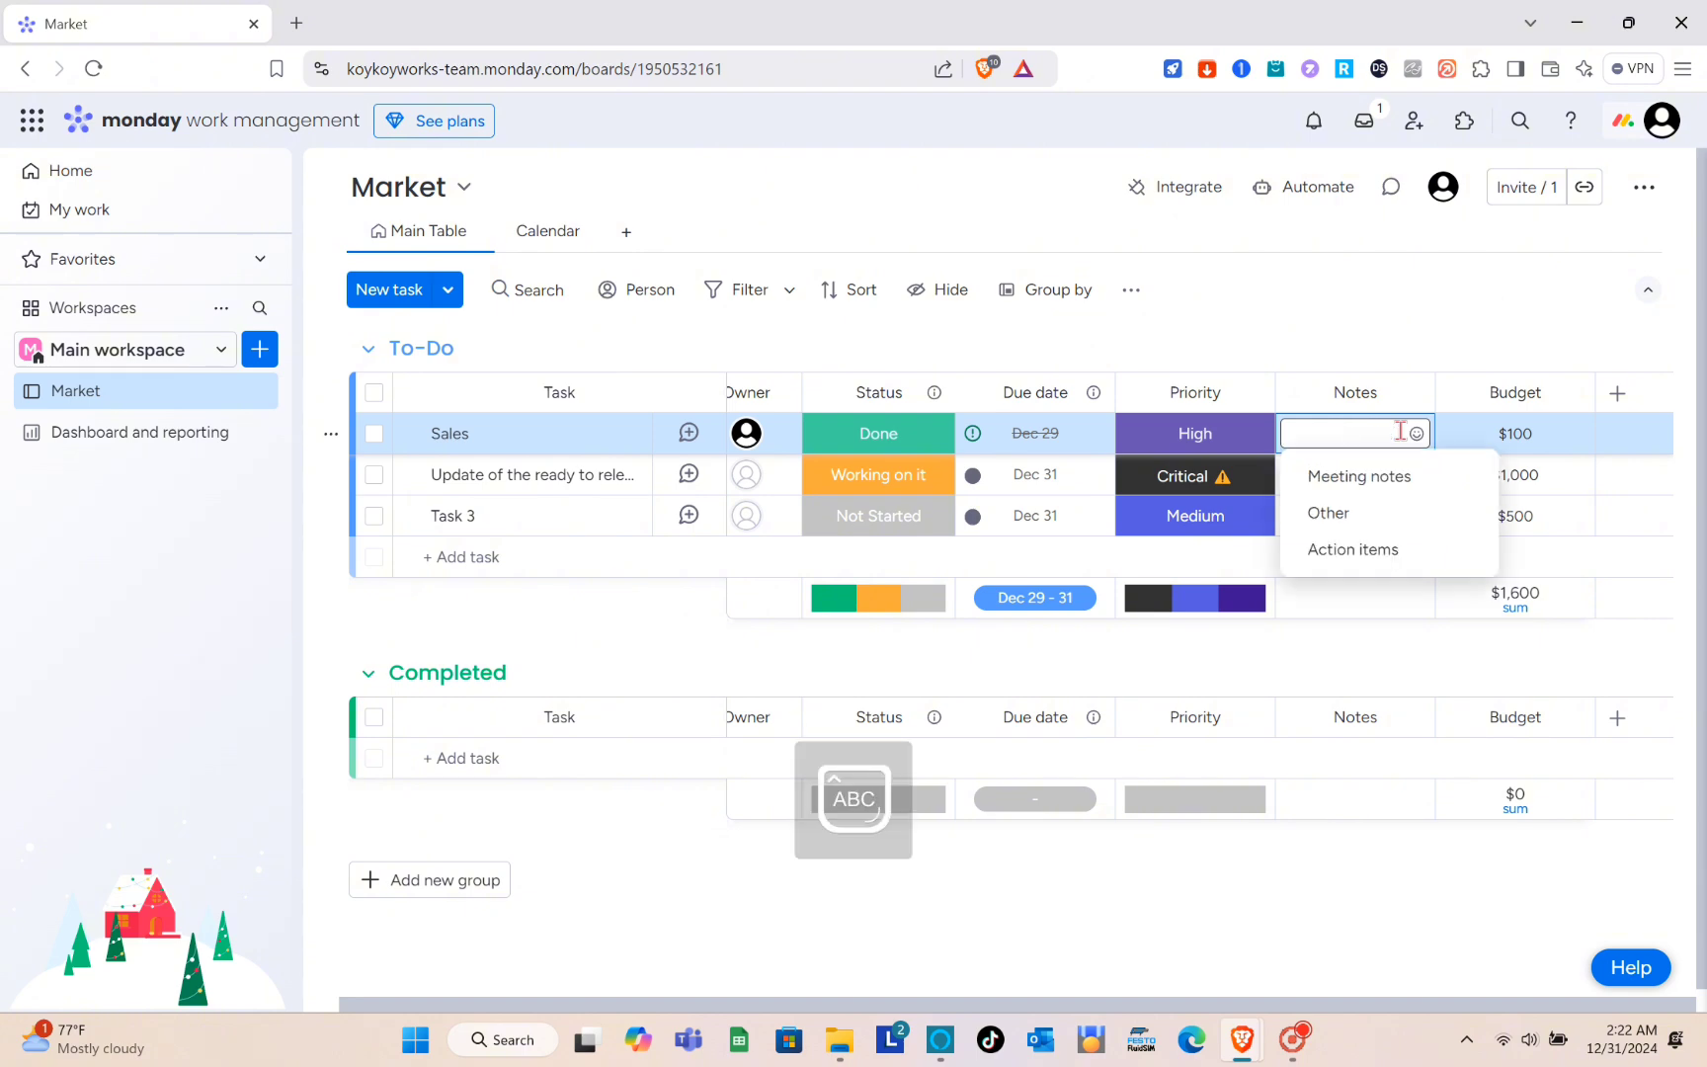
text(I)
key(Caps_Lock)
text(need this asap)
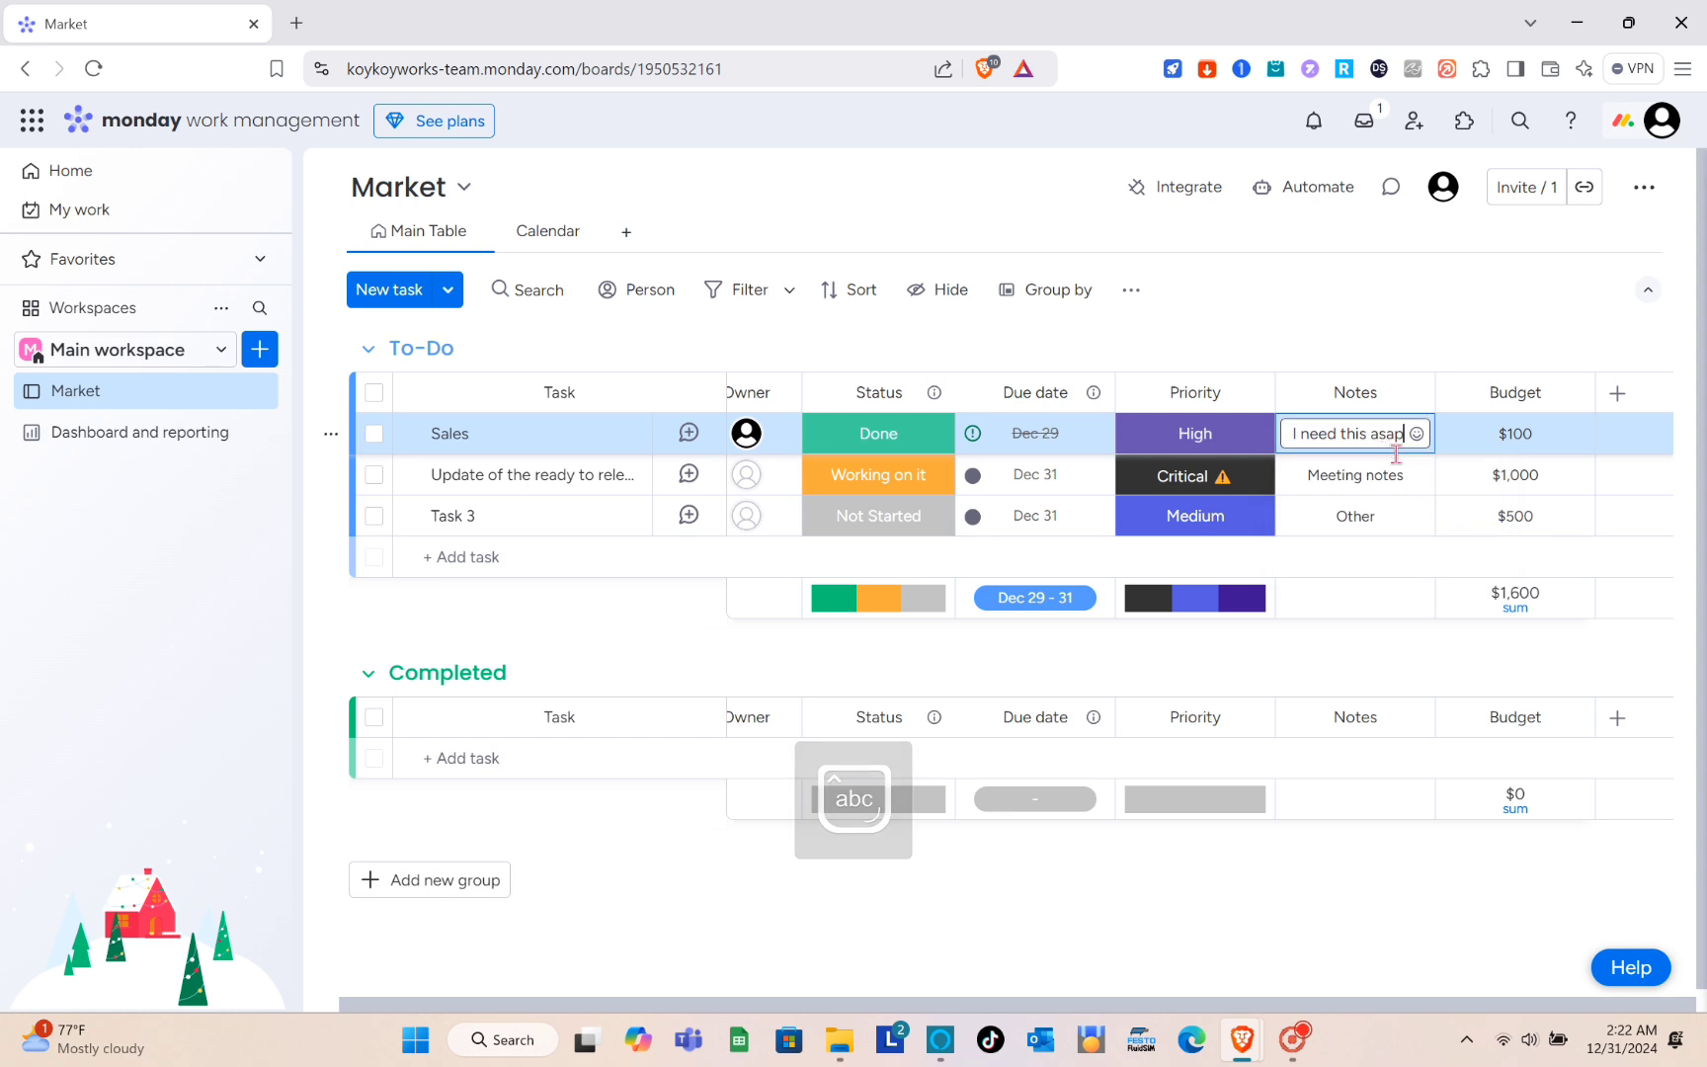
- Confirm the Sales note and replace the note of the second To-Do task with "URGENT"
key(Return)
click(1369, 477)
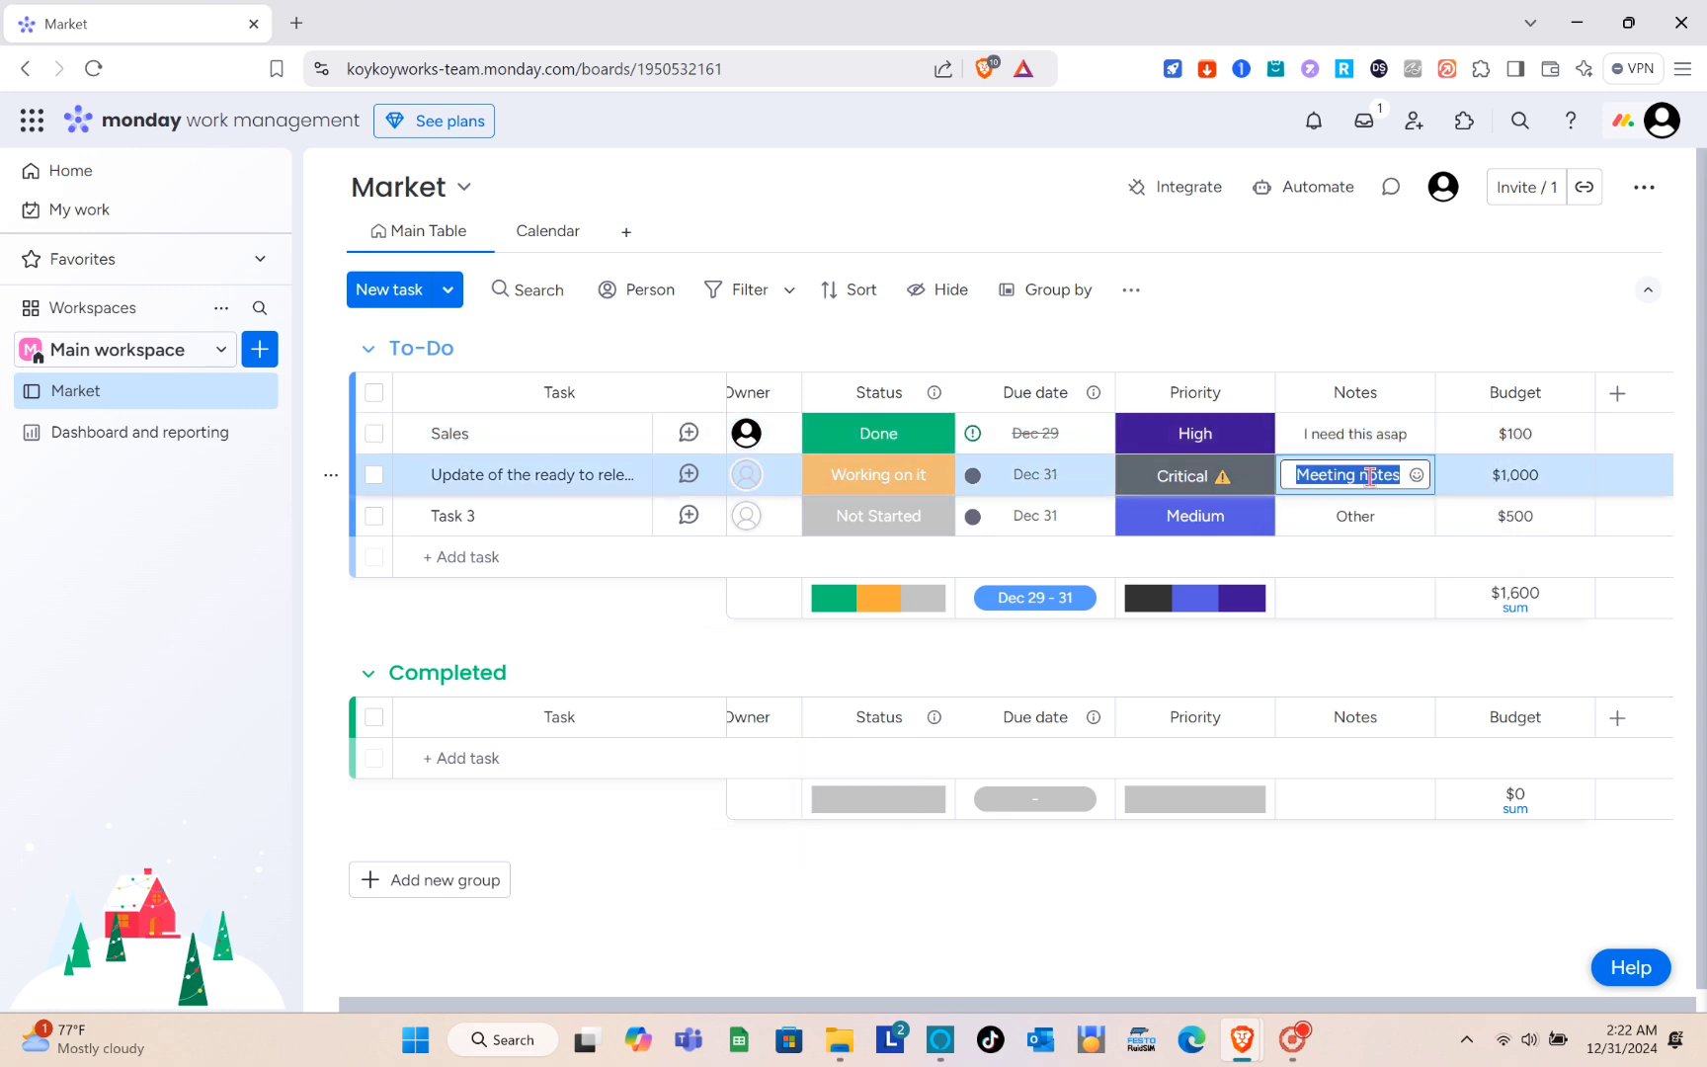
key(Caps_Lock)
text(U)
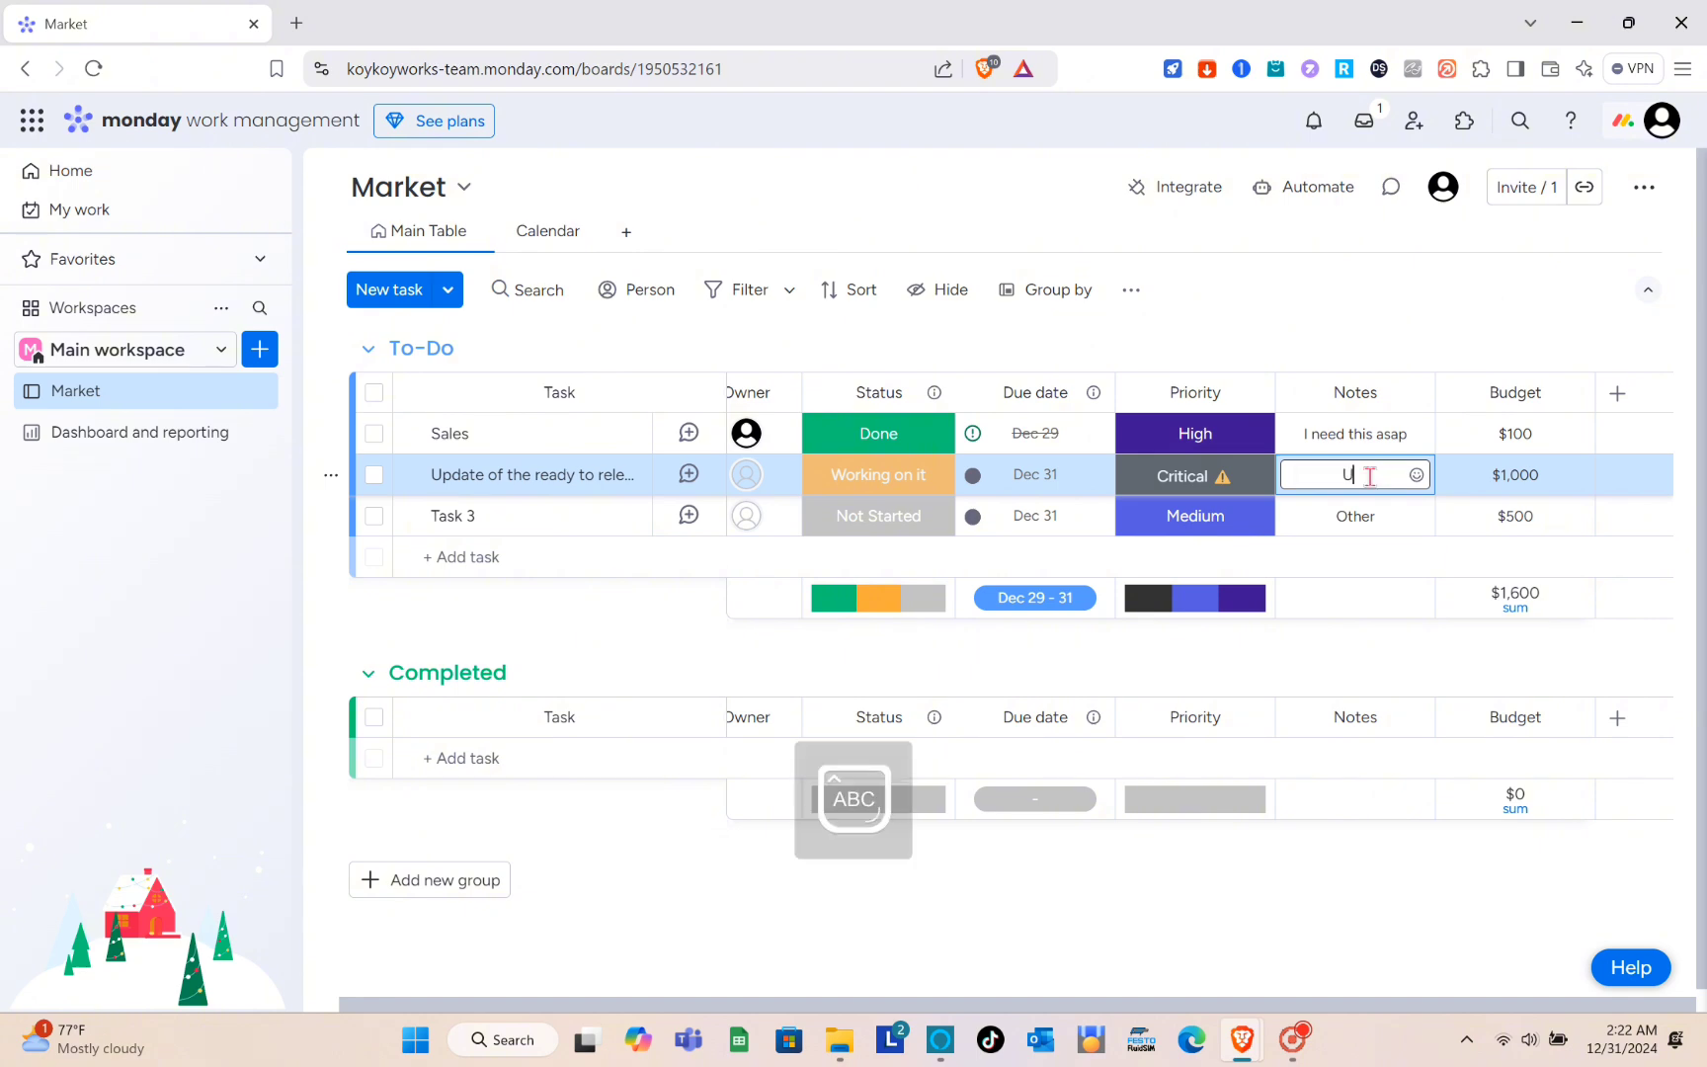
text(RGENT)
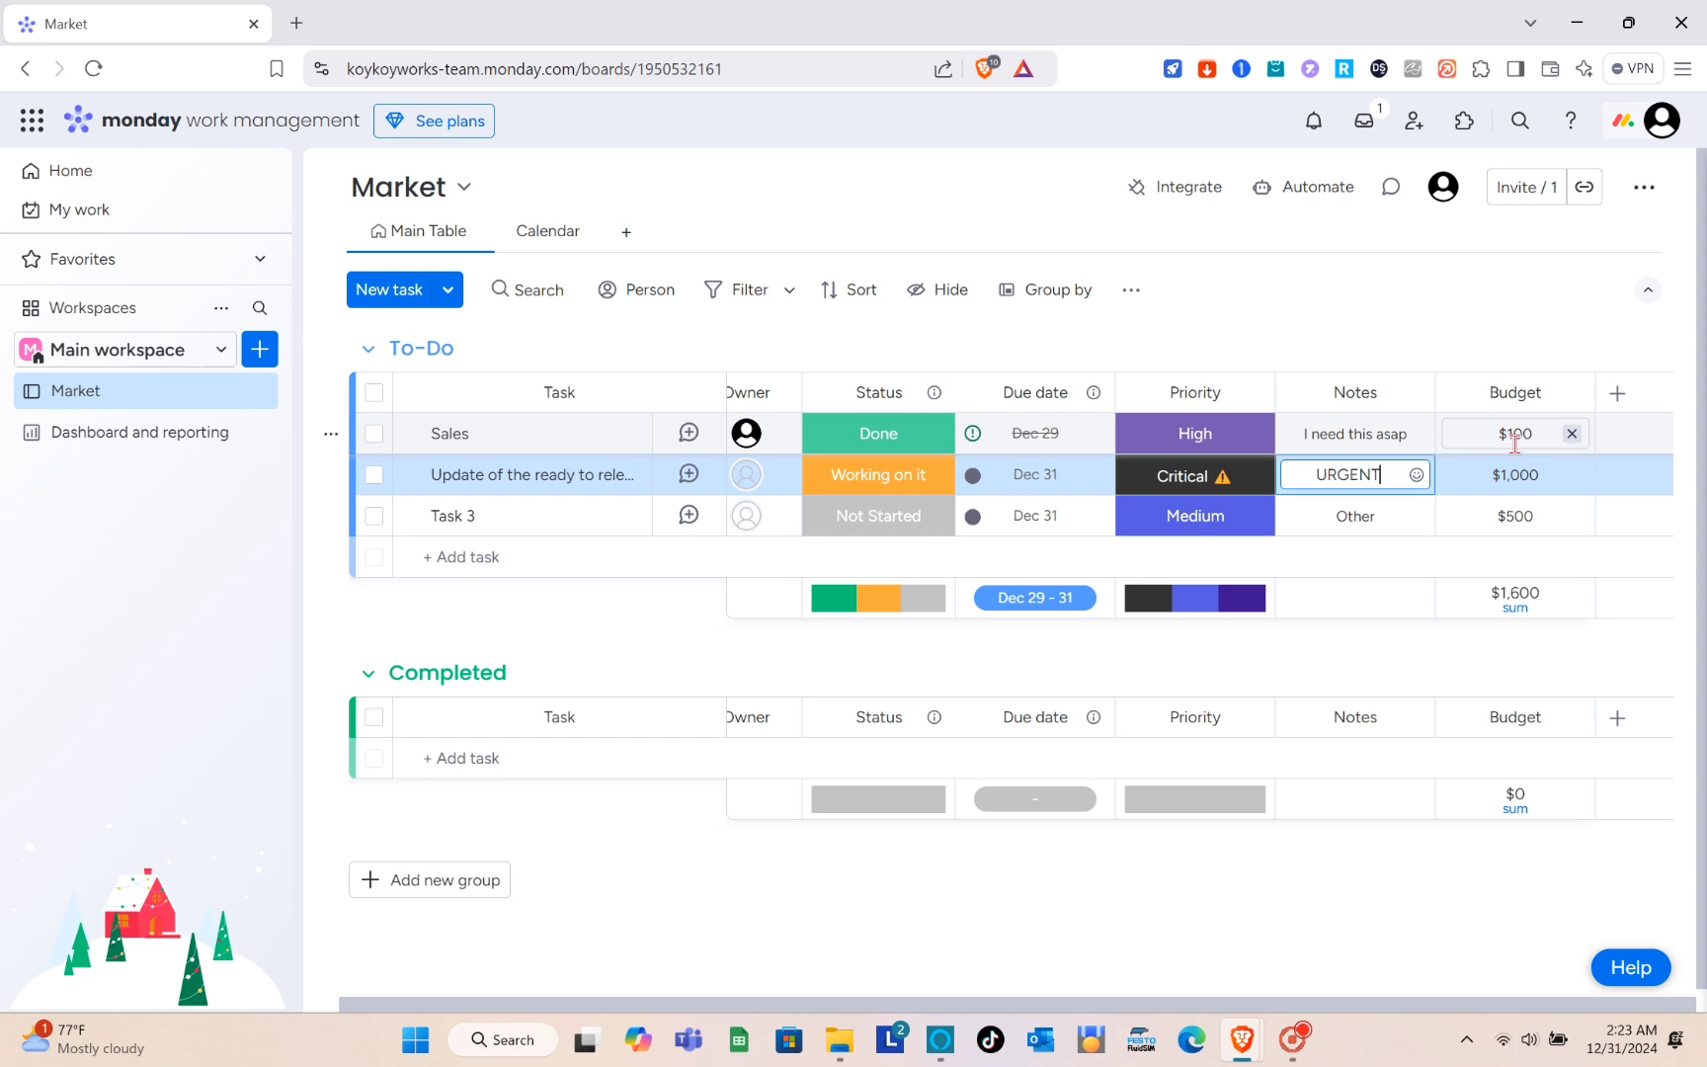
- Examine the Sales task's budget value and the column types that can be added to the To-Do group
click(1516, 436)
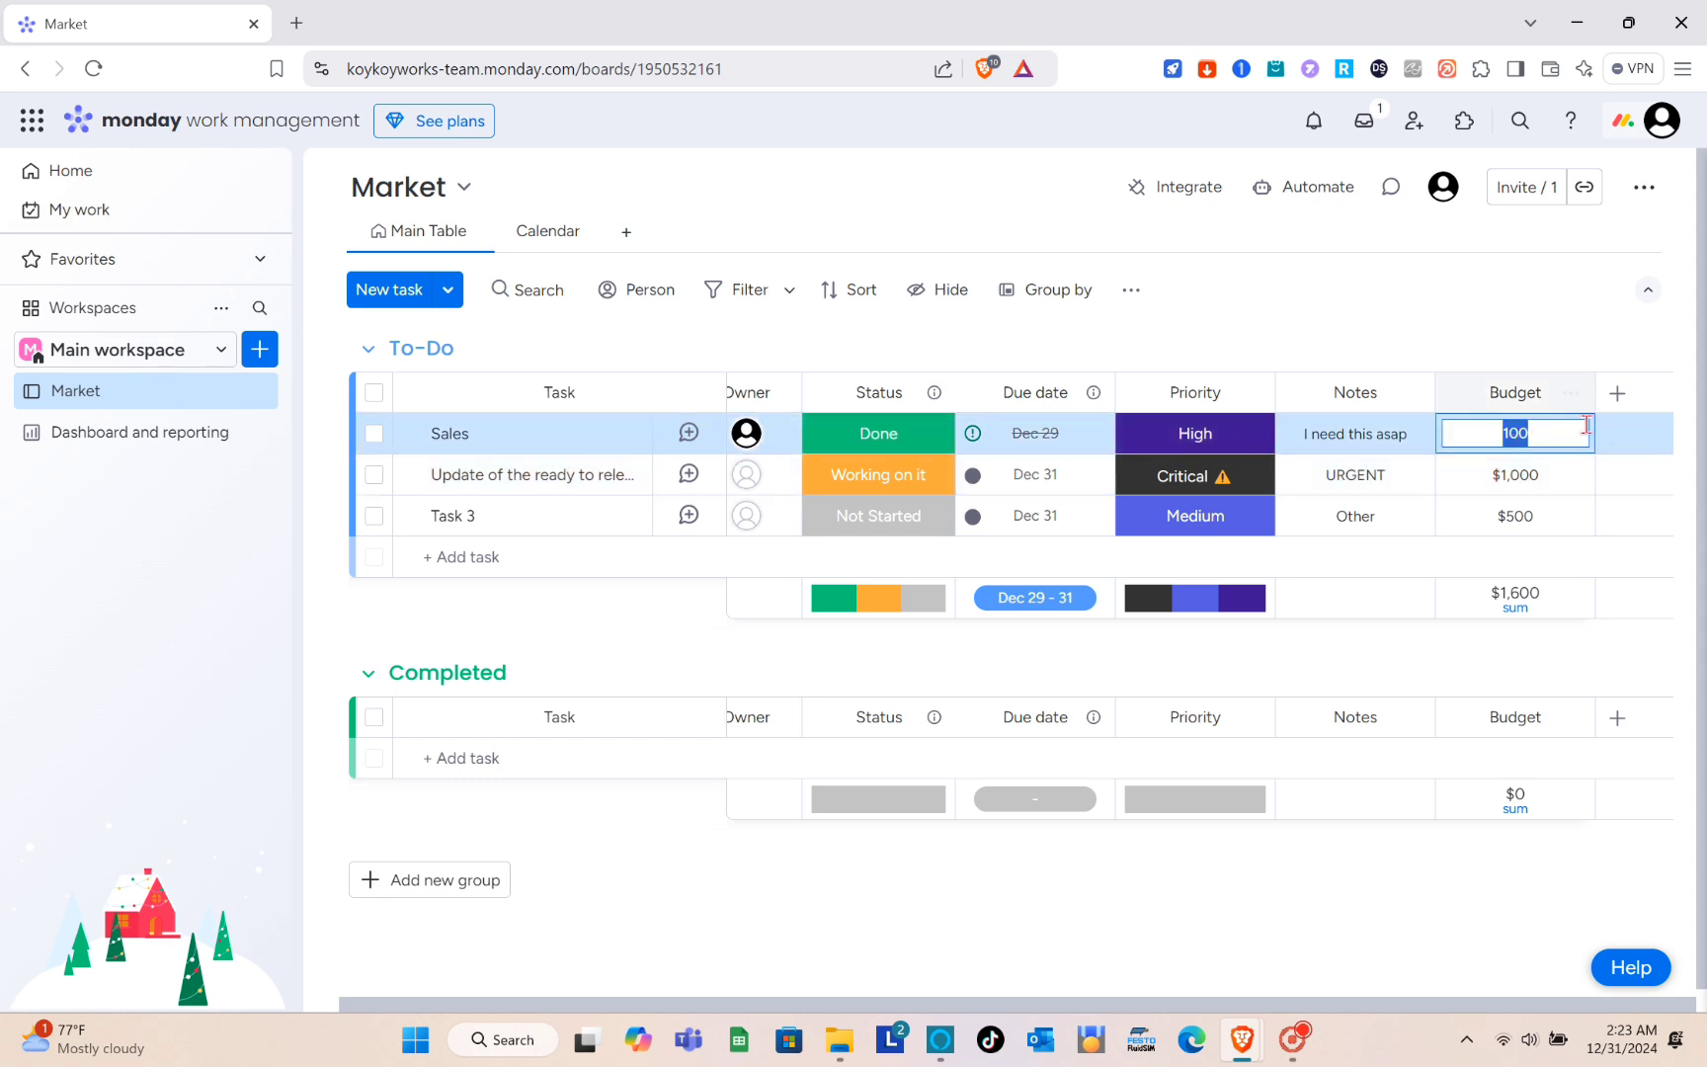
click(1617, 394)
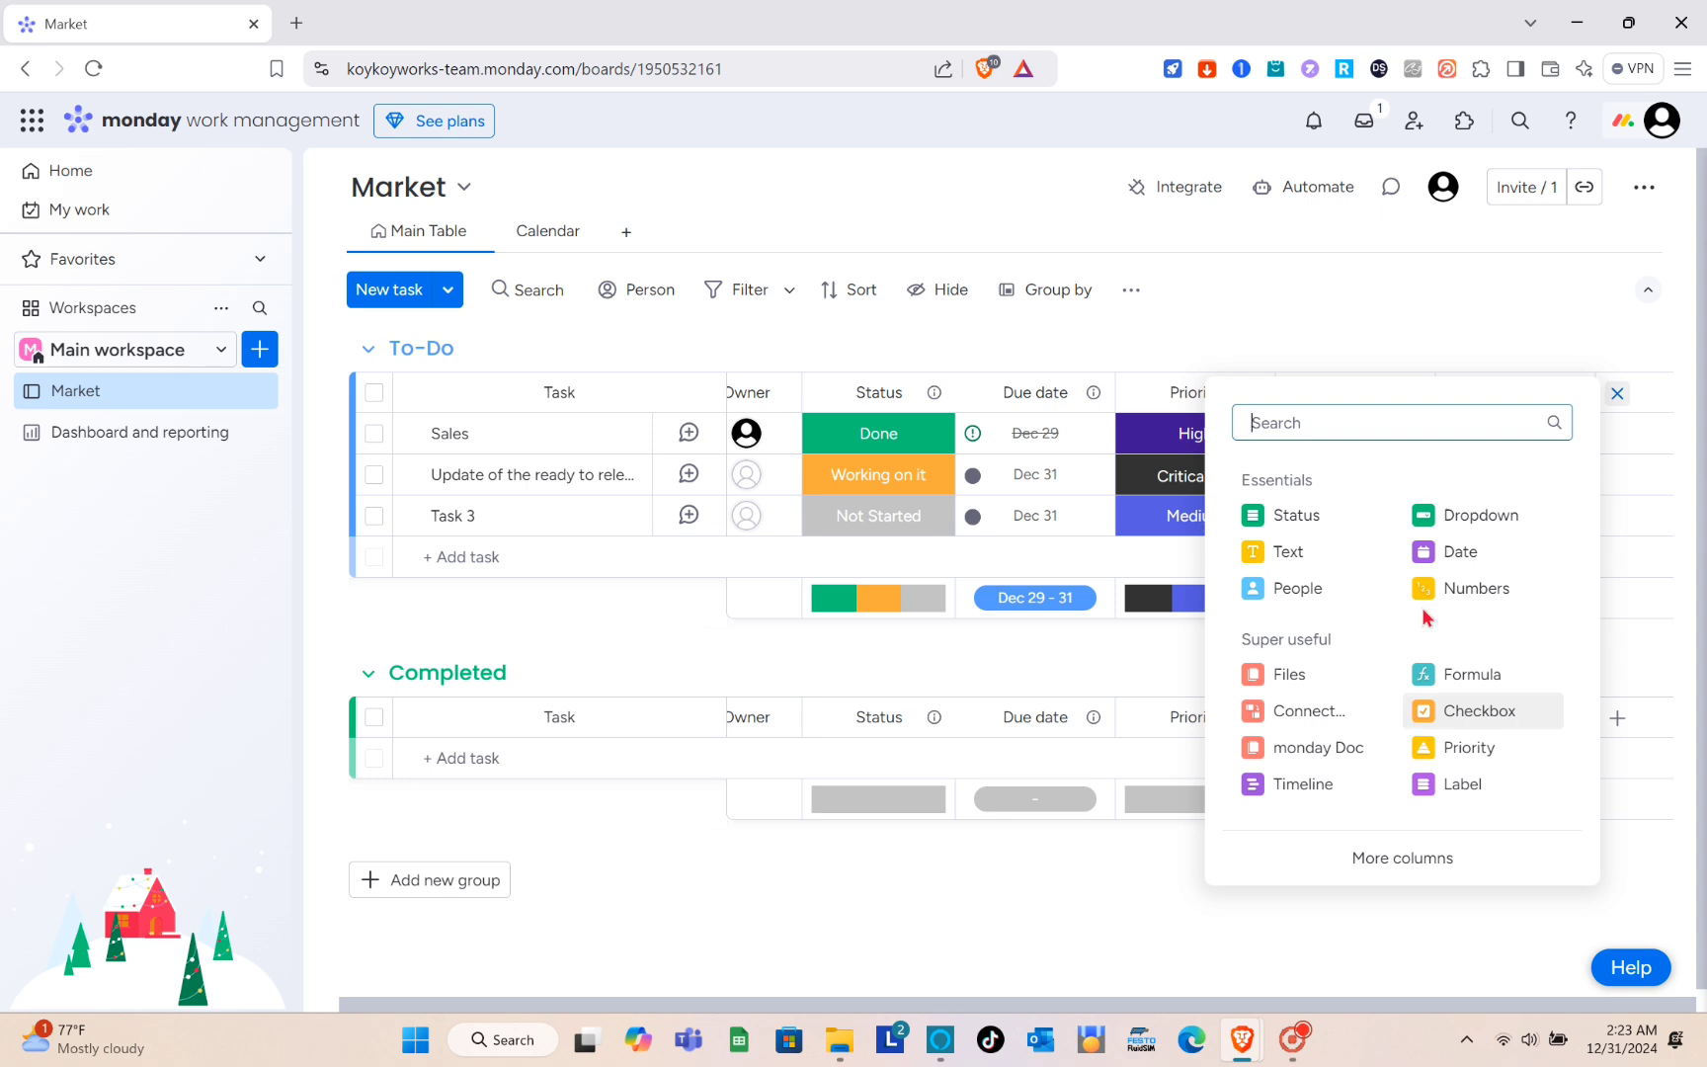
click(1616, 396)
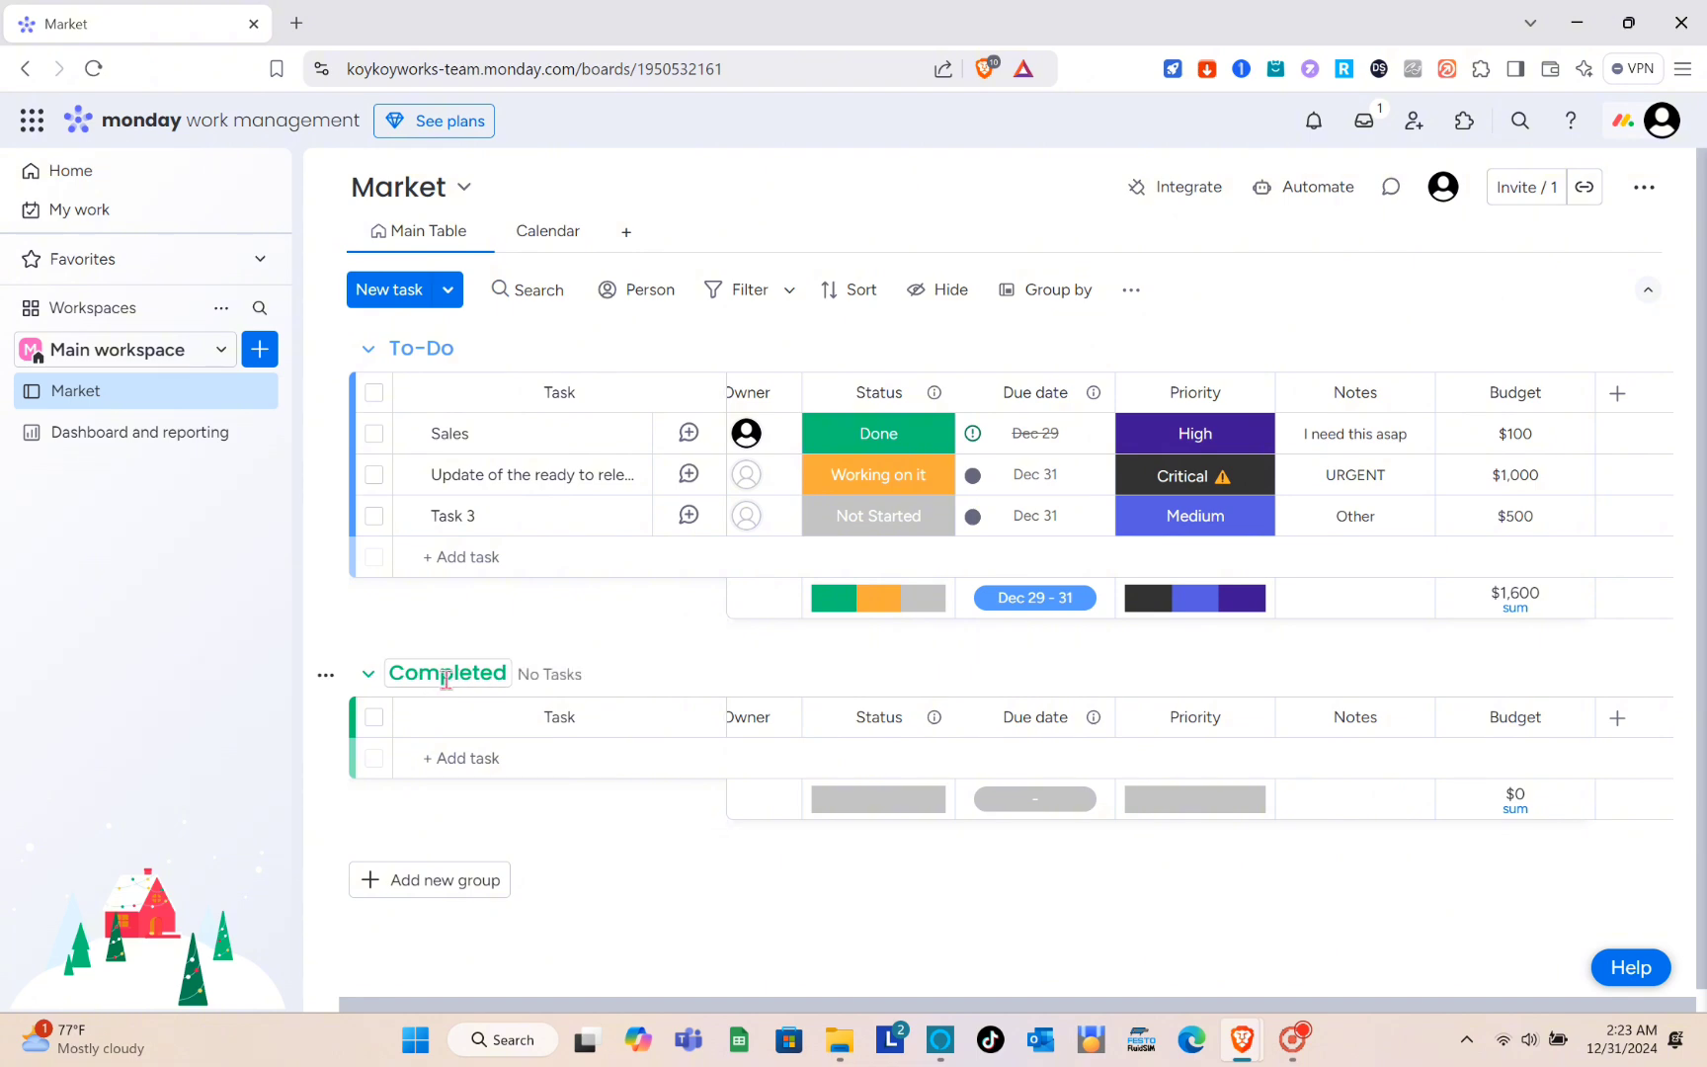
- Add a task named "Sales" to the Completed group and view its owner choices without assigning anyone
scroll(549, 751, down, 1)
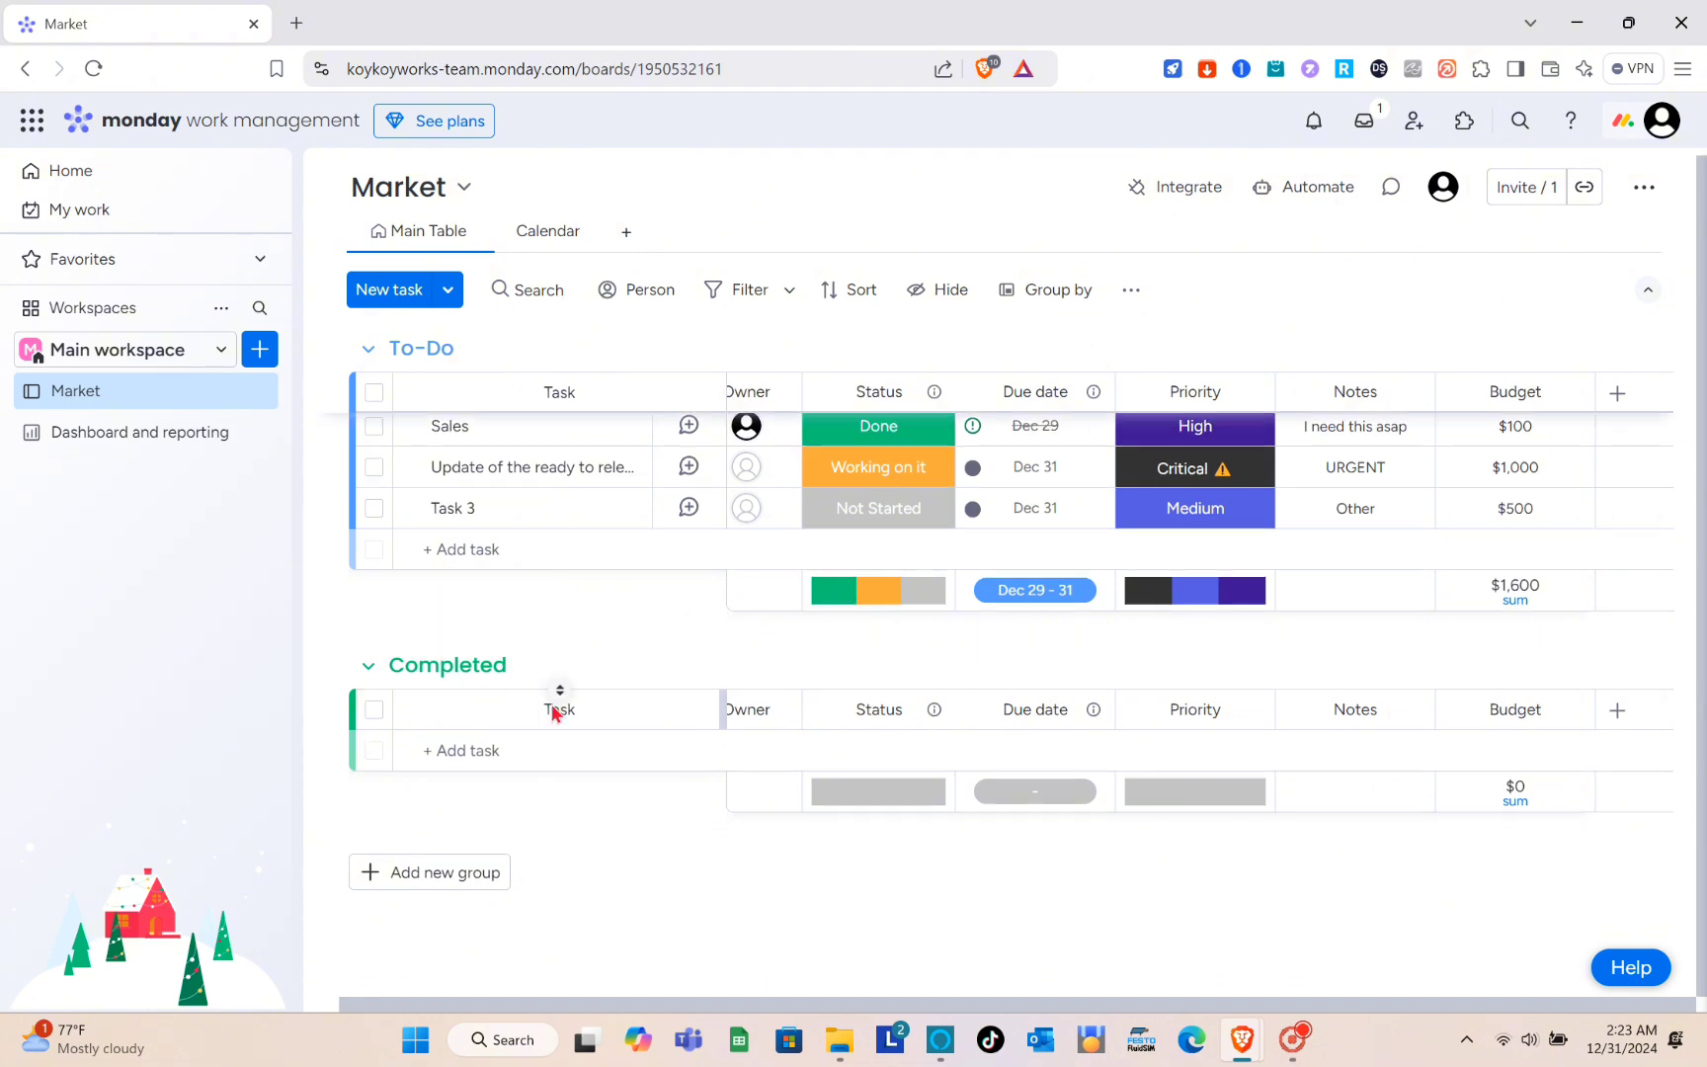
click(482, 750)
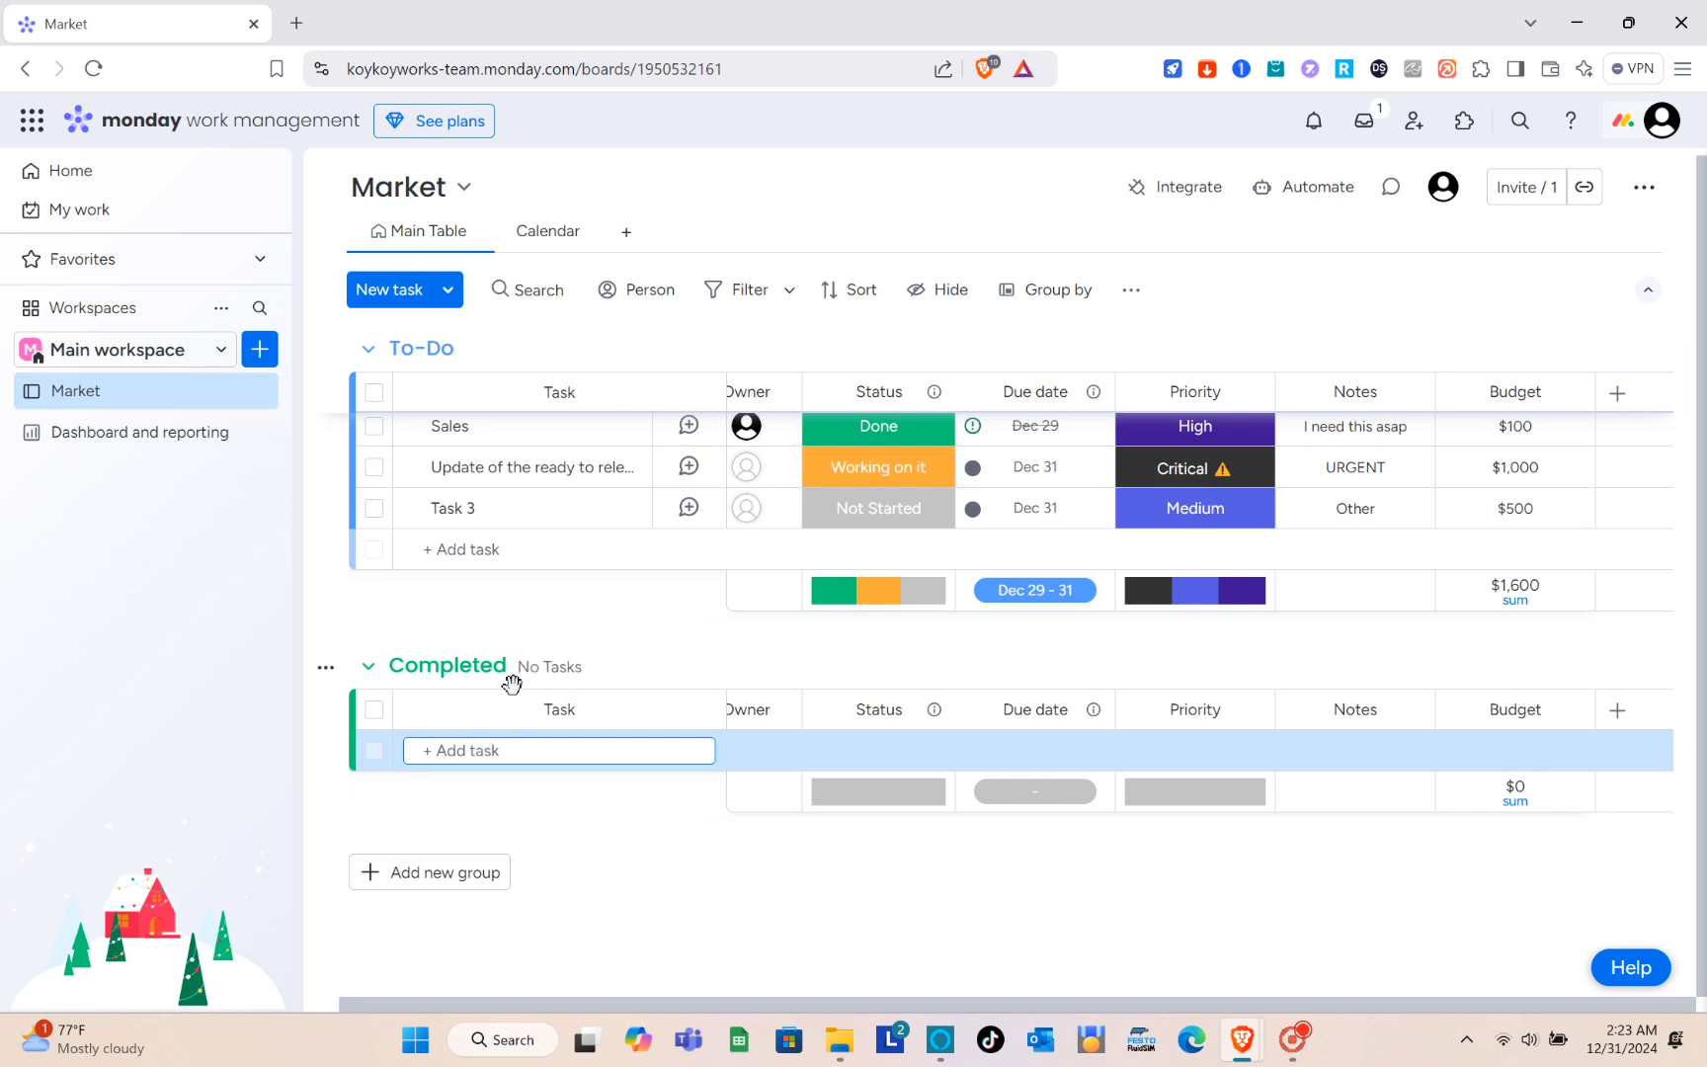
text(Sales)
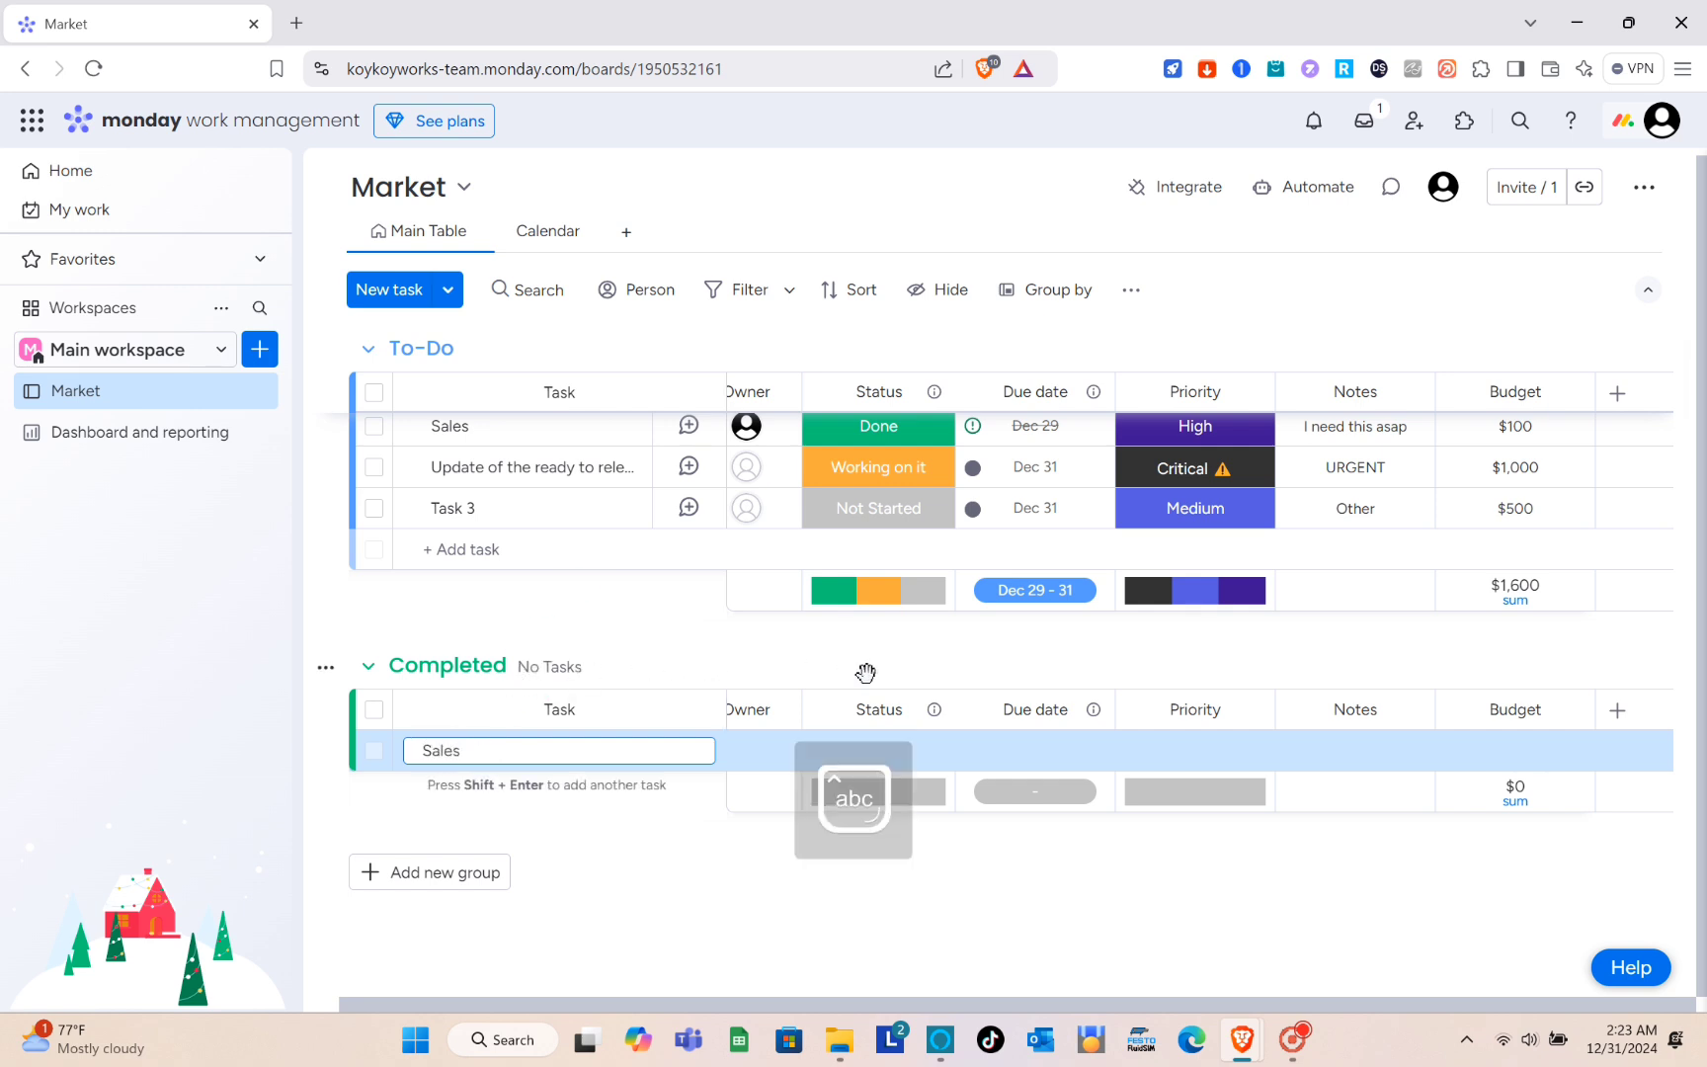
key(Return)
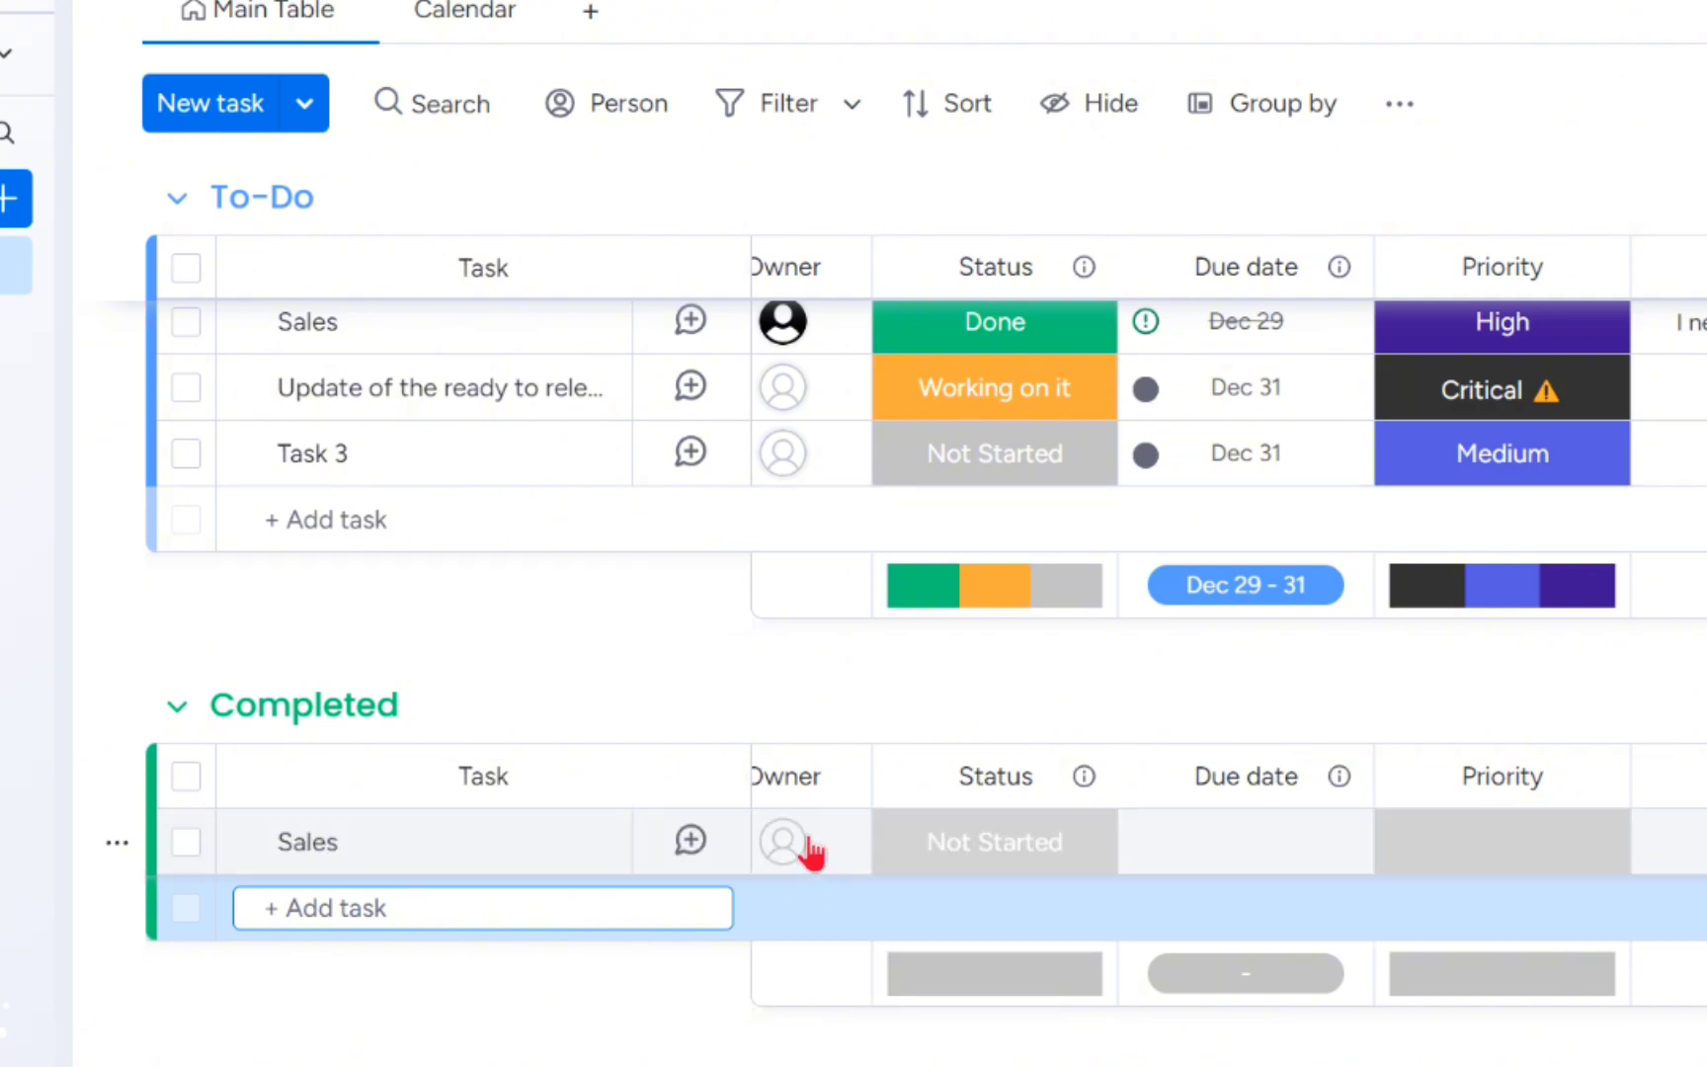
click(808, 847)
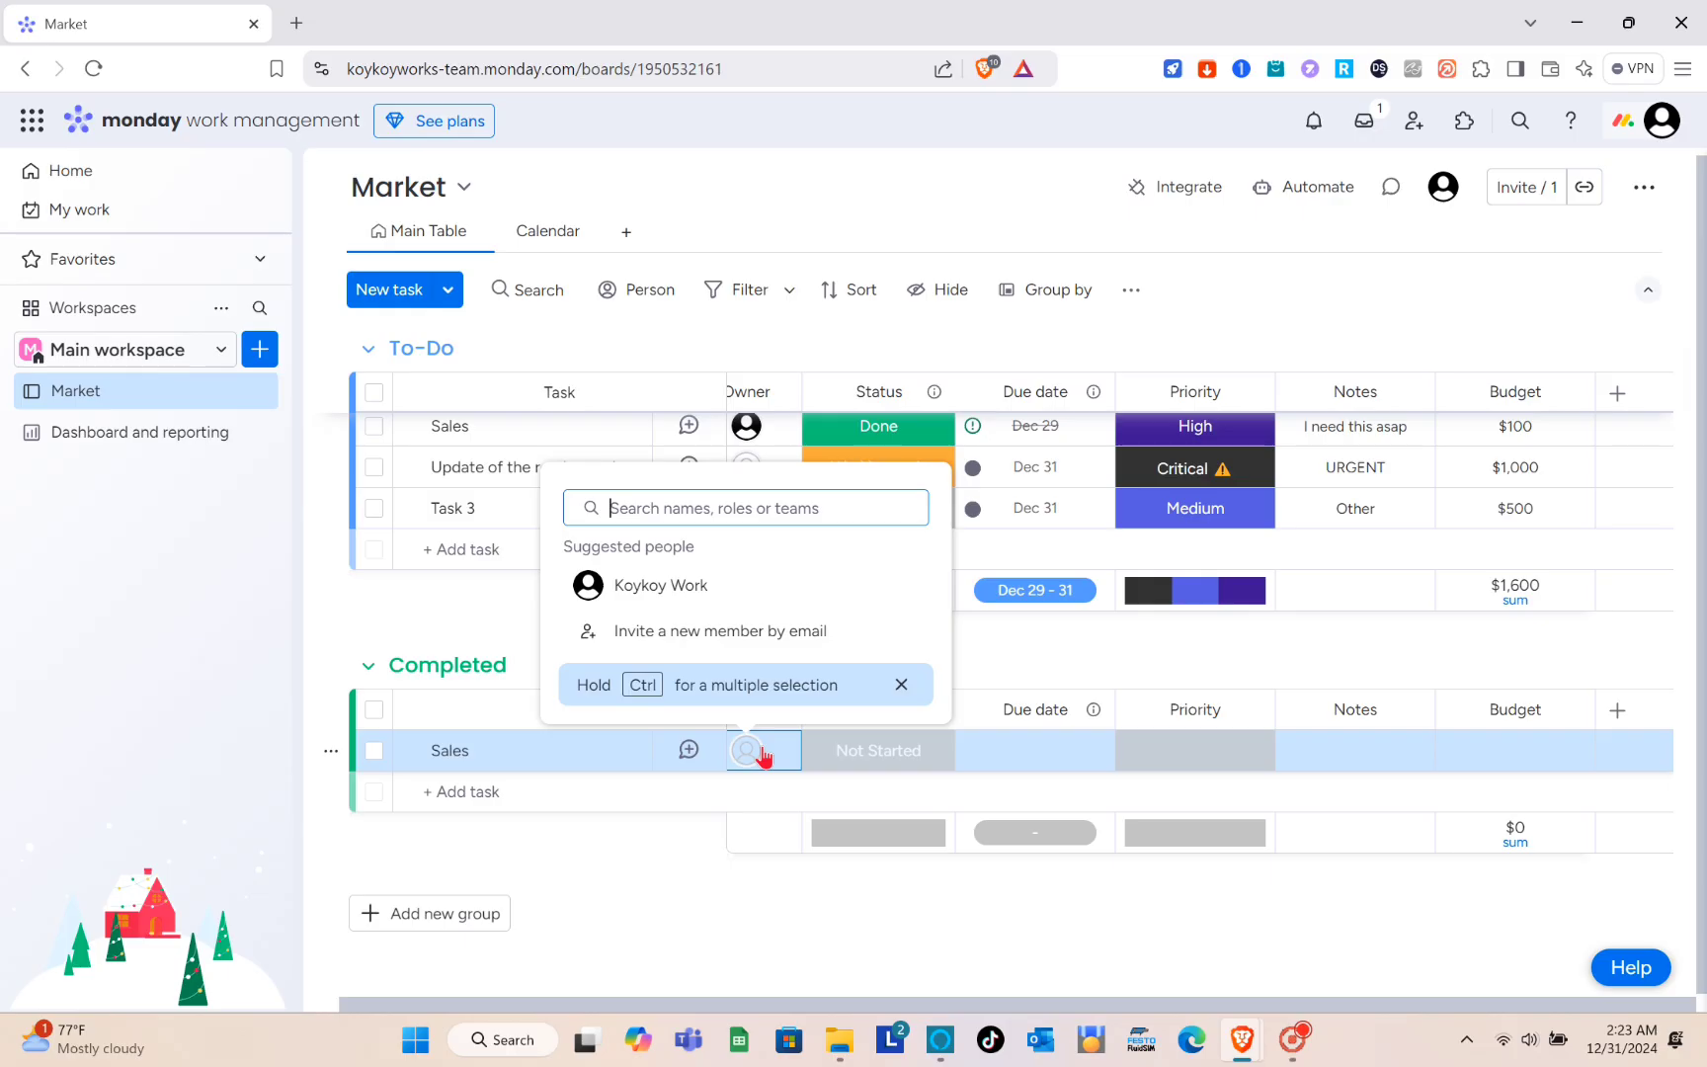
click(995, 635)
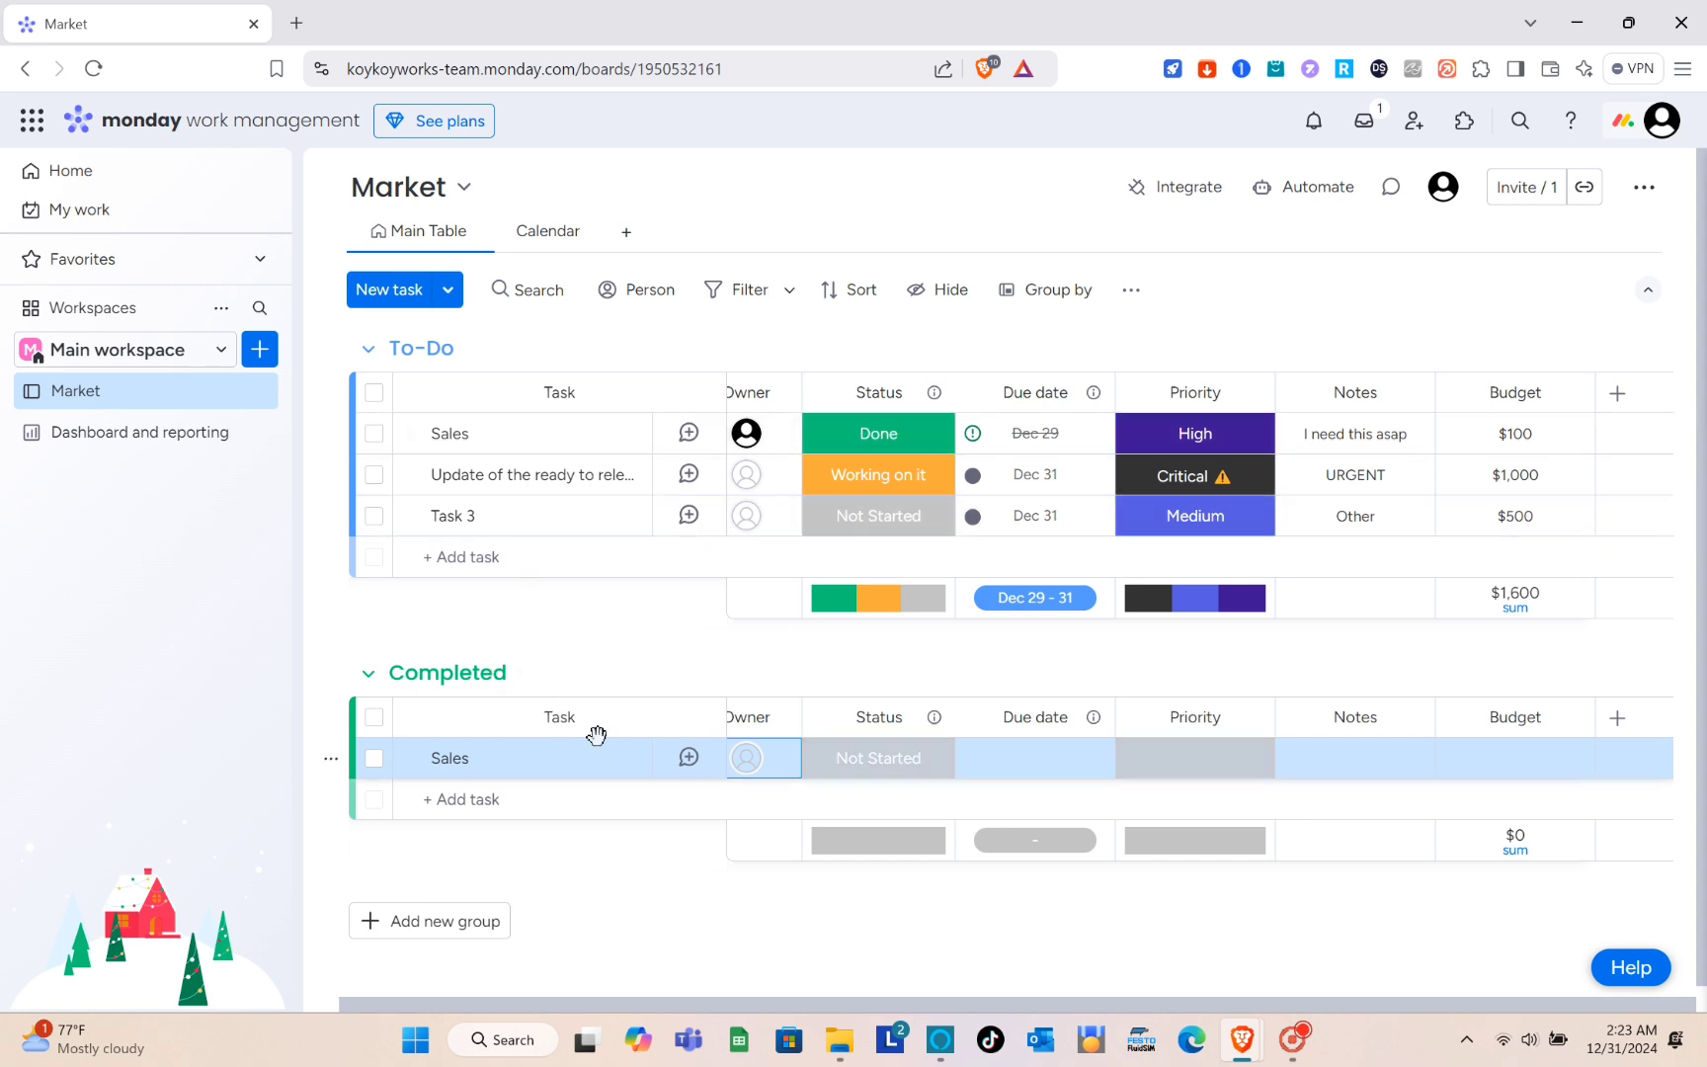
- Move the Sales task to the end of the To-Do group, below Task 3
scroll(604, 749, down, 1)
scroll(521, 393, up, 1)
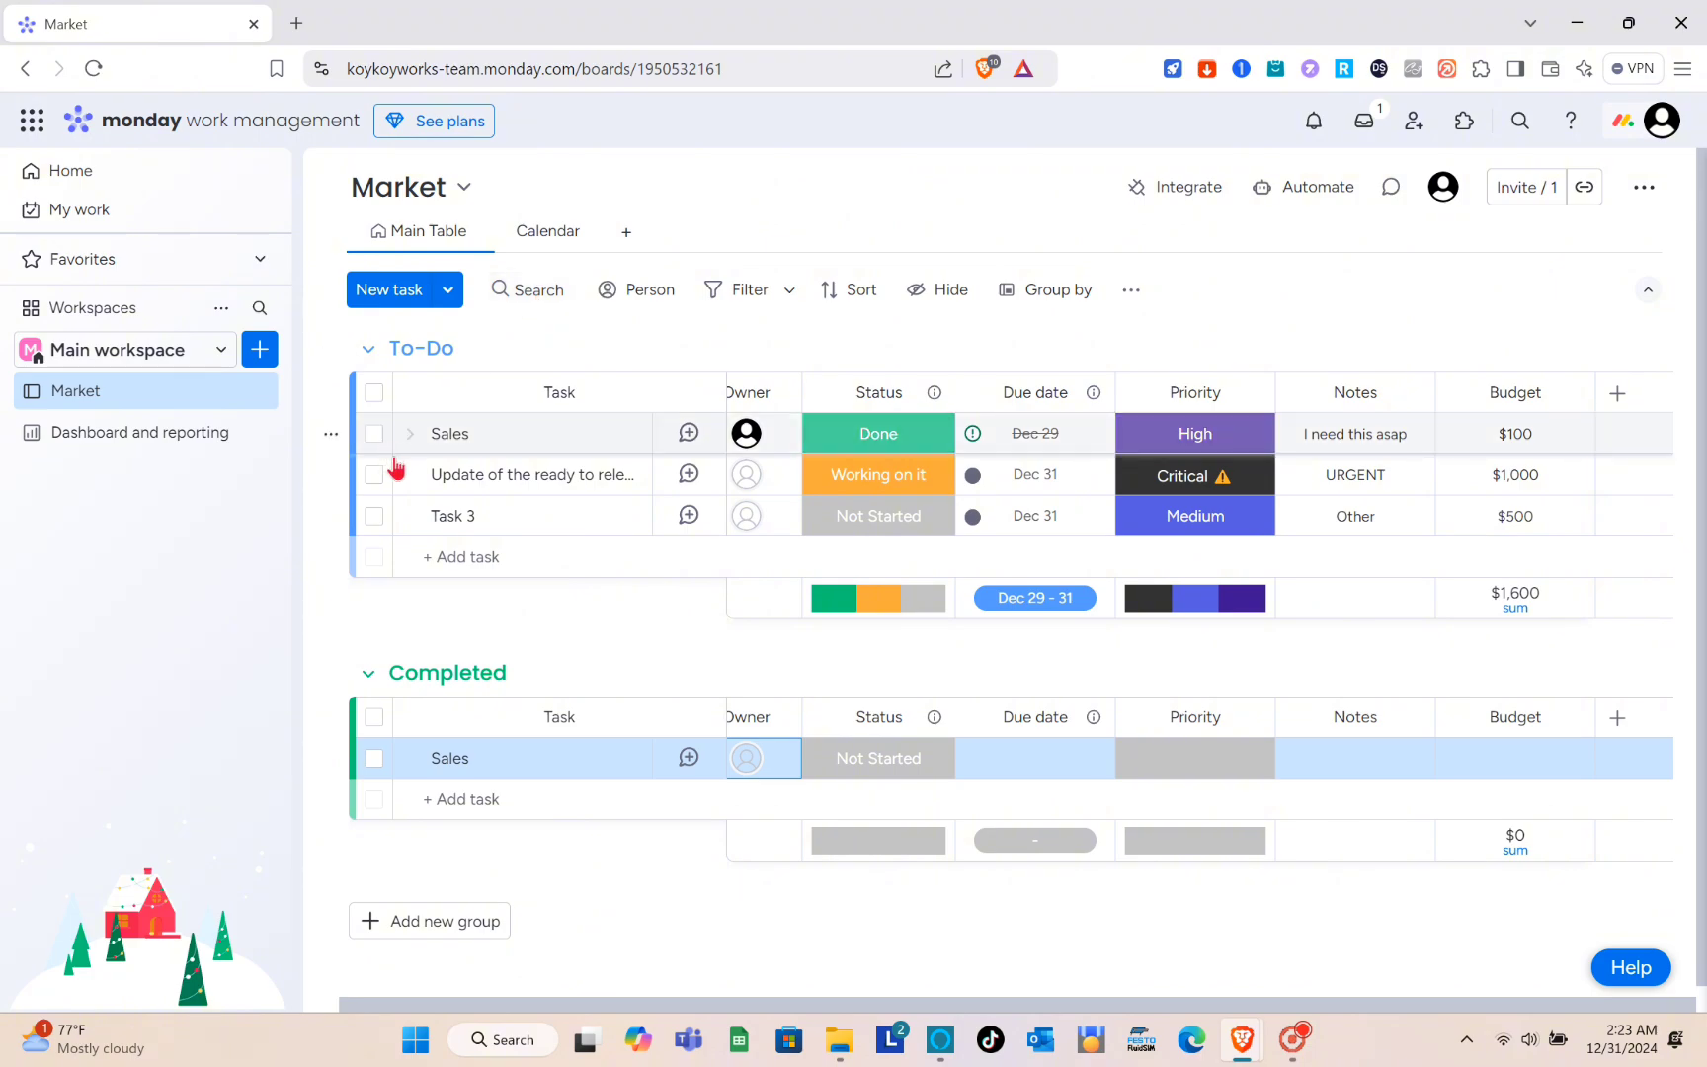
mouse_move(406, 481)
mouse_down()
mouse_move(408, 446)
mouse_move(407, 471)
mouse_up()
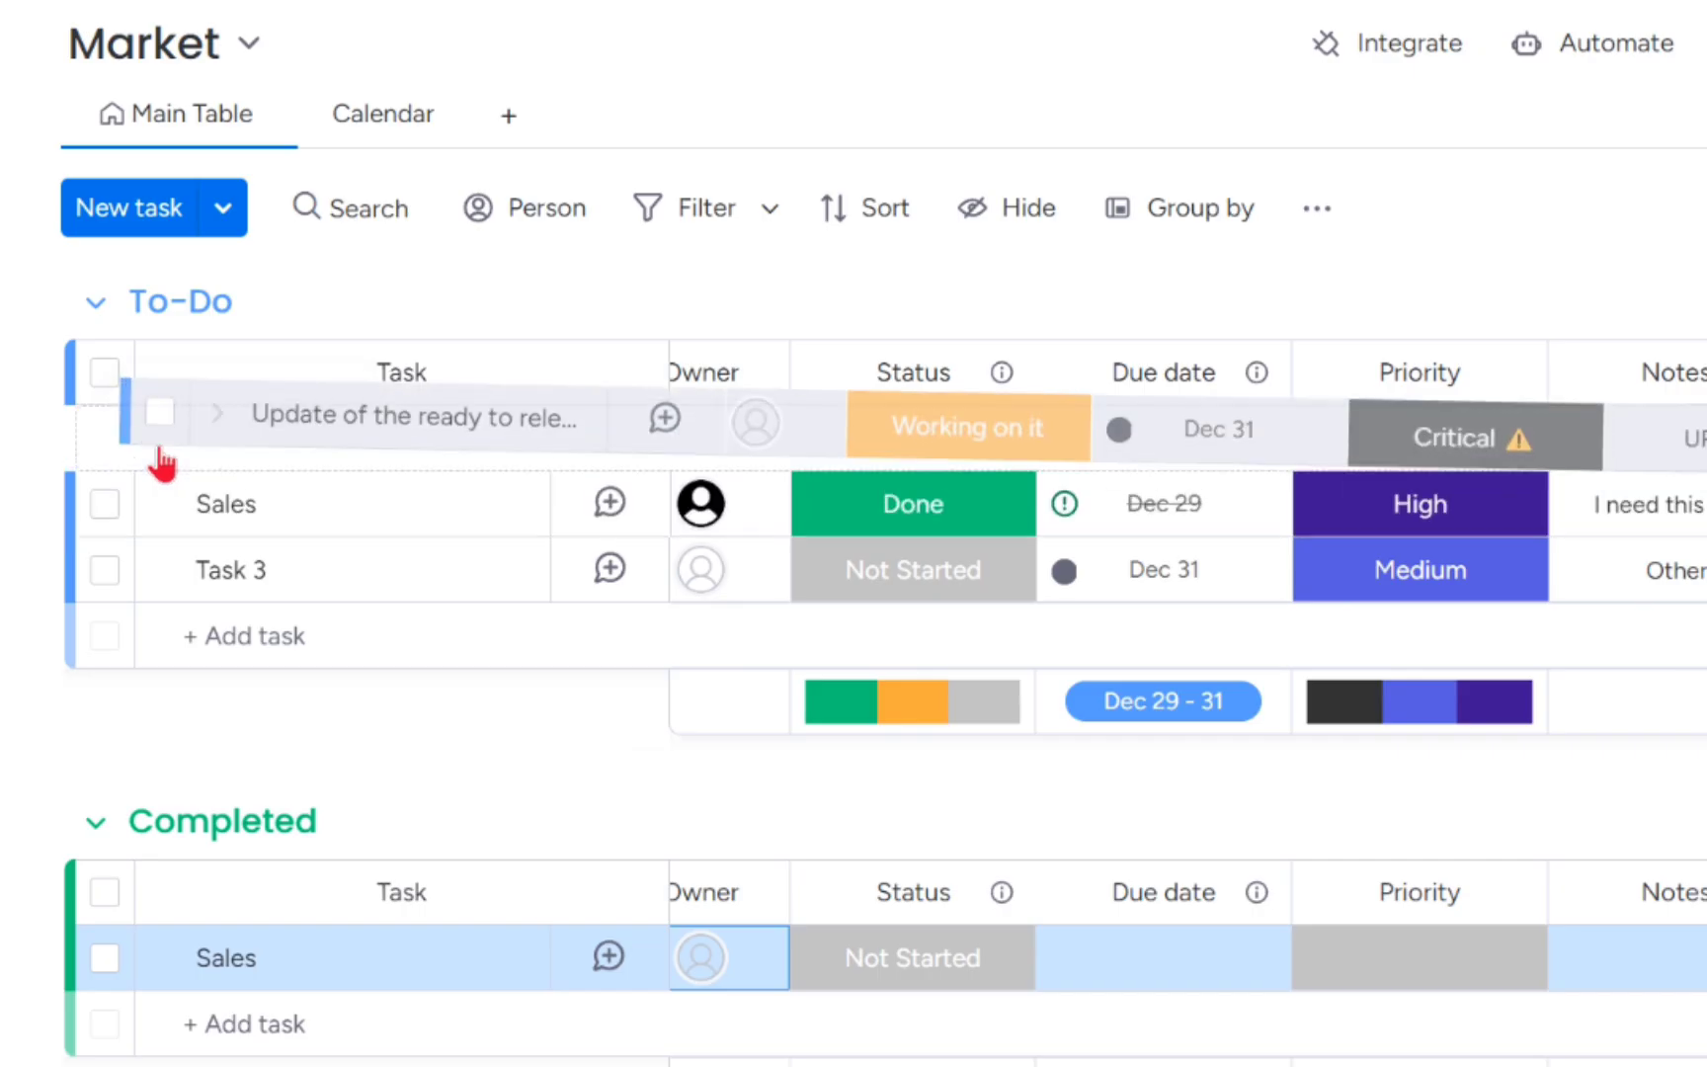
drag(160, 498, 167, 599)
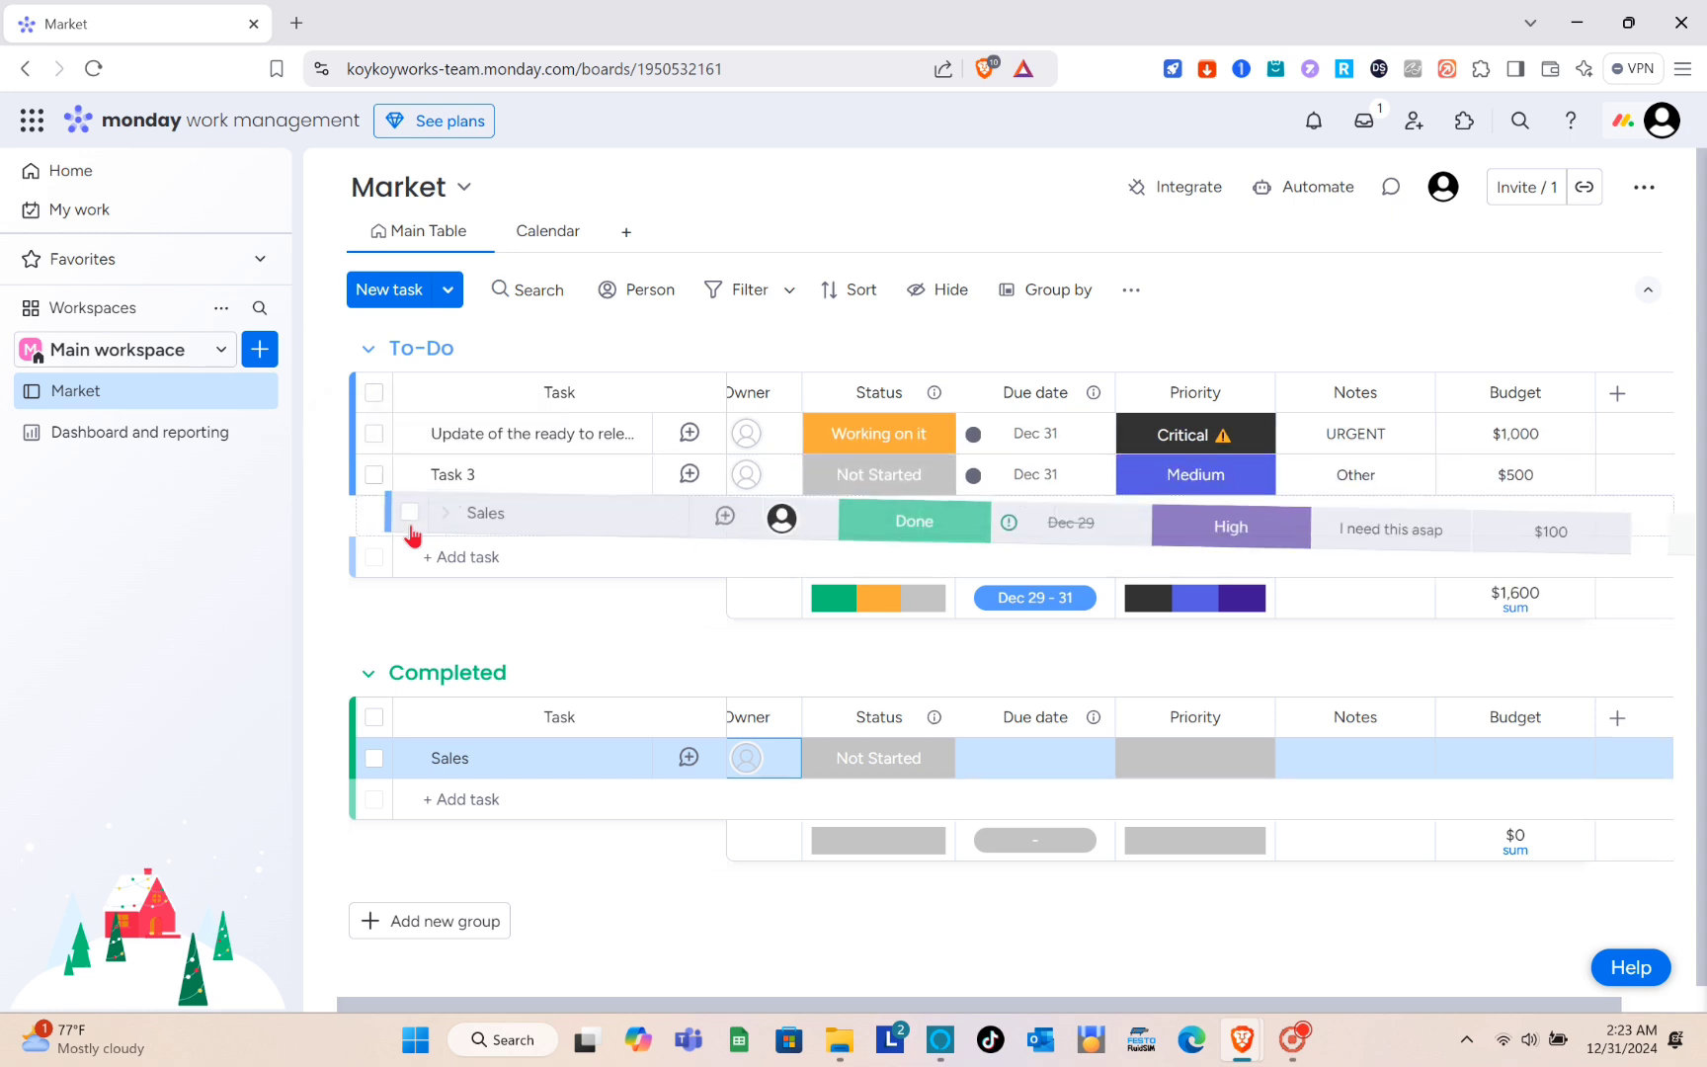
drag(412, 534, 413, 533)
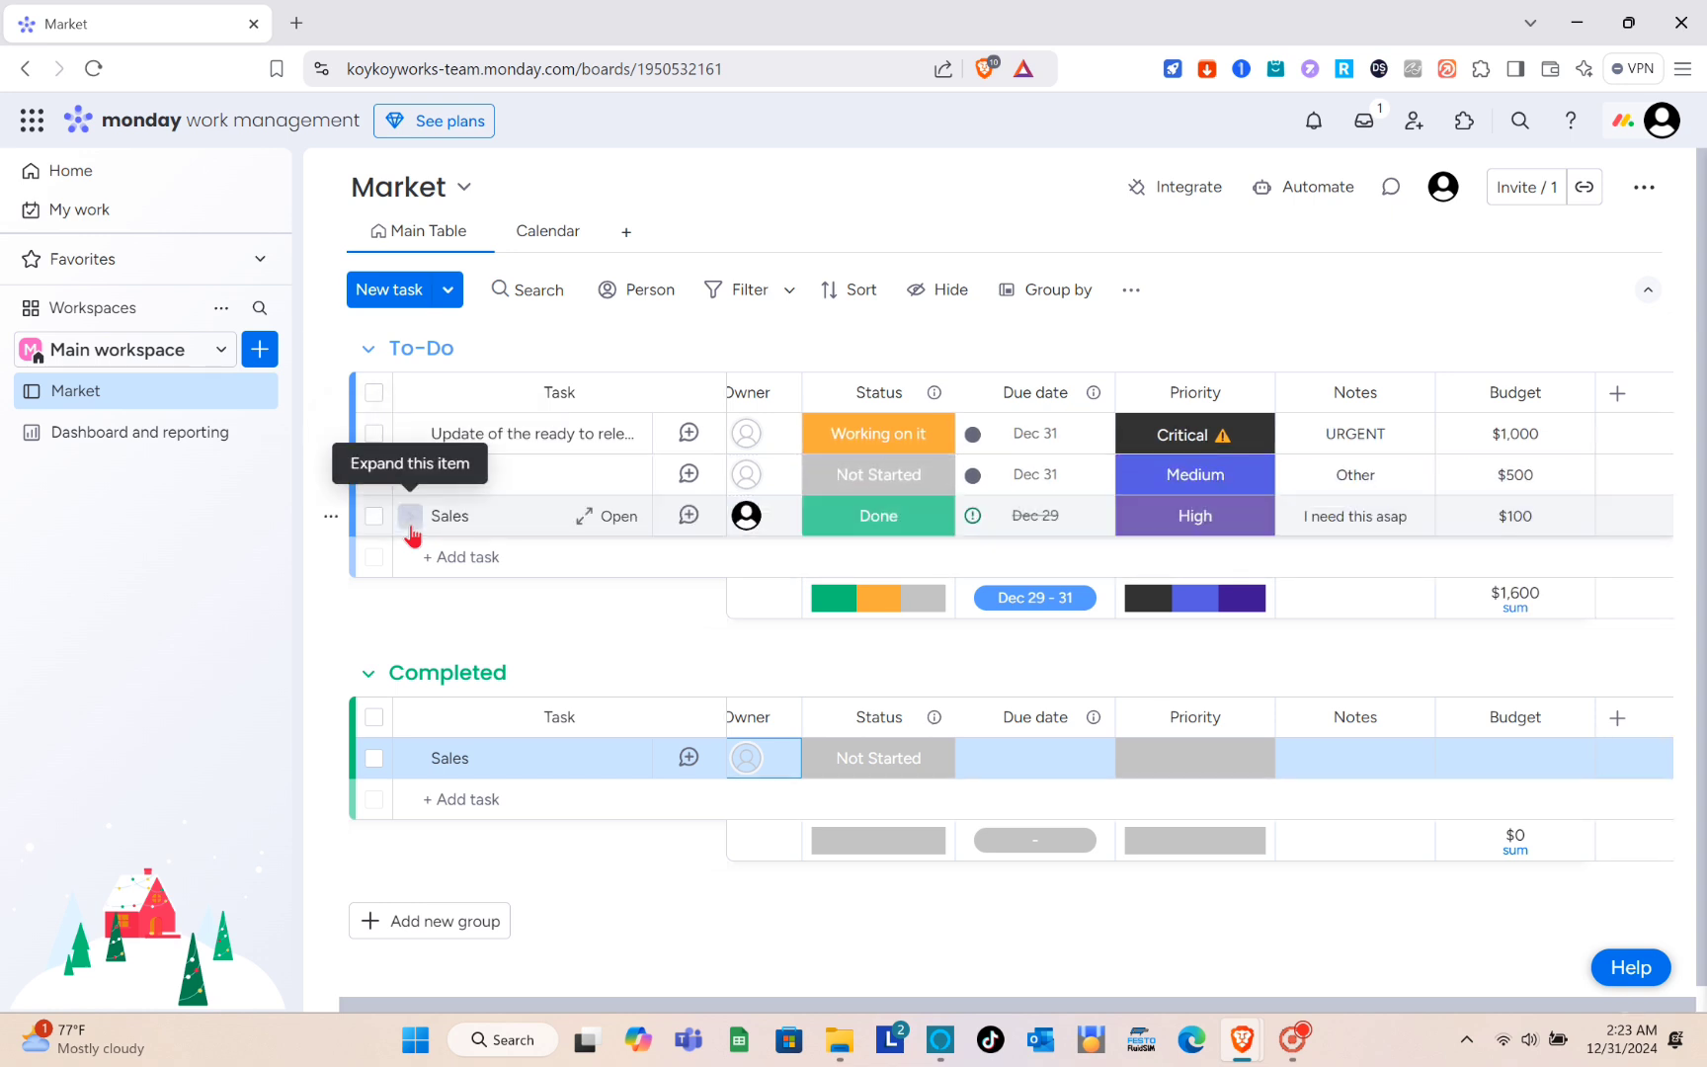
- Open the Market board's search and dismiss the search options tip
click(522, 294)
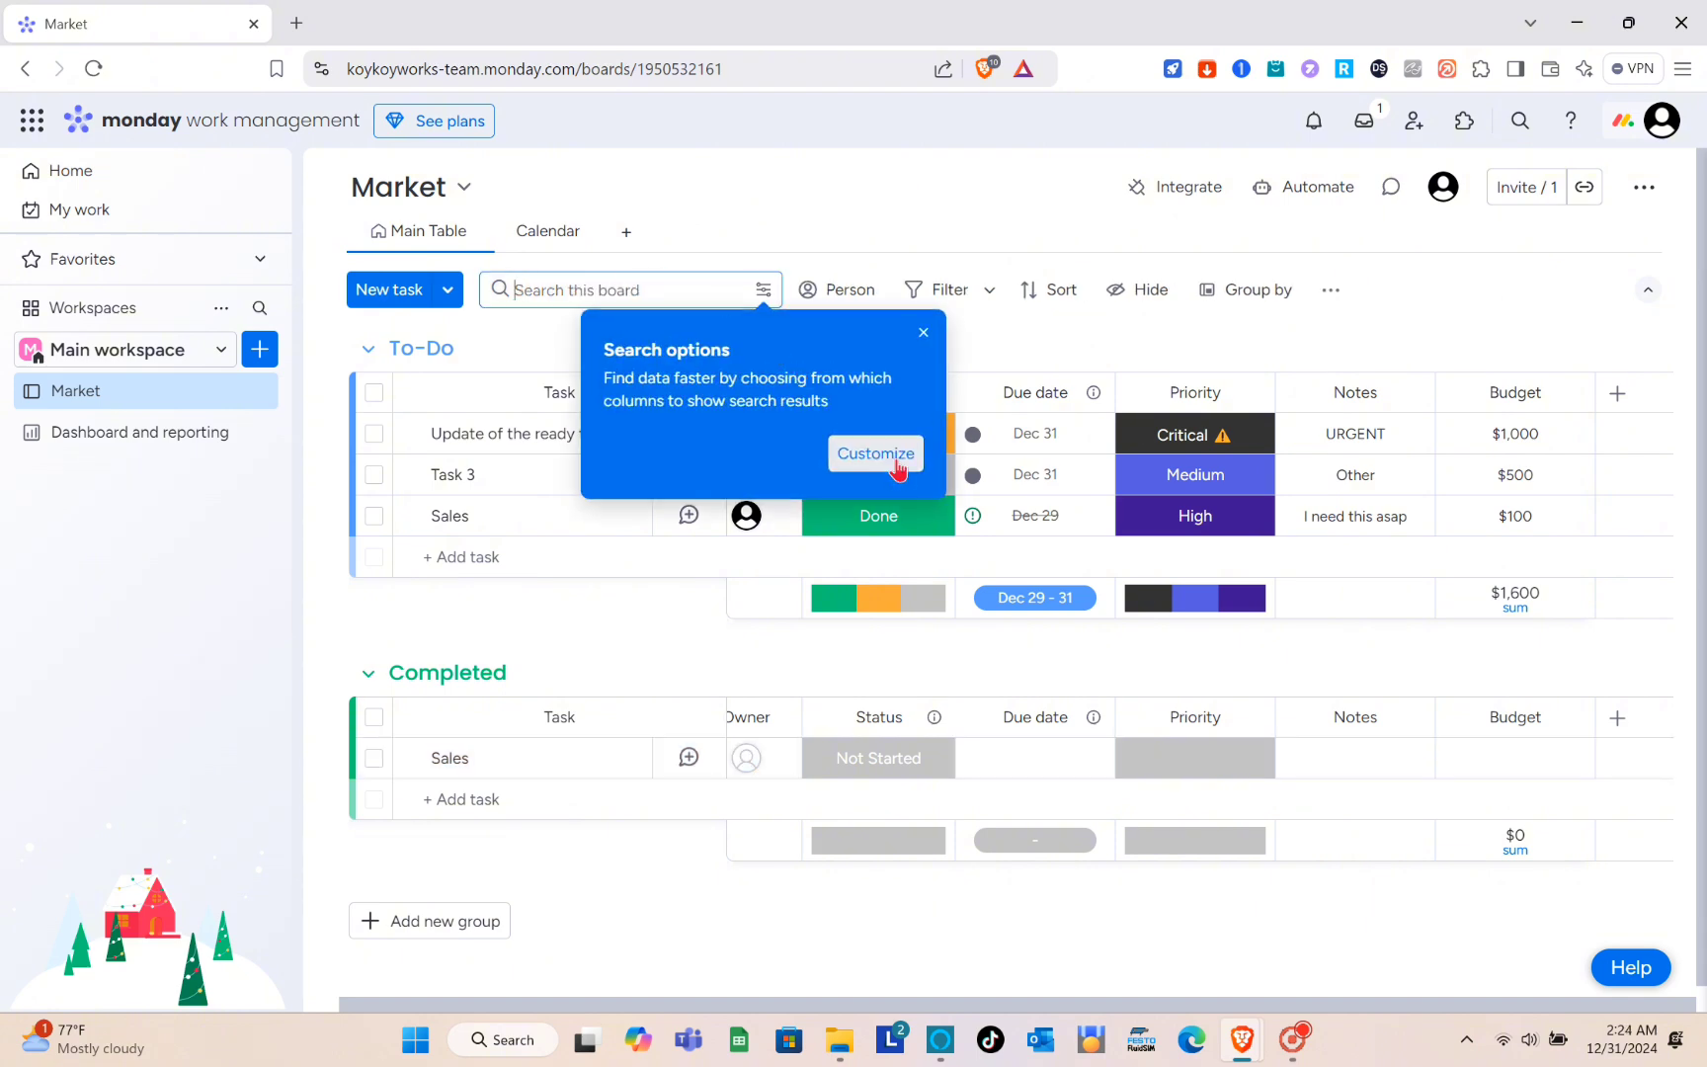
click(921, 336)
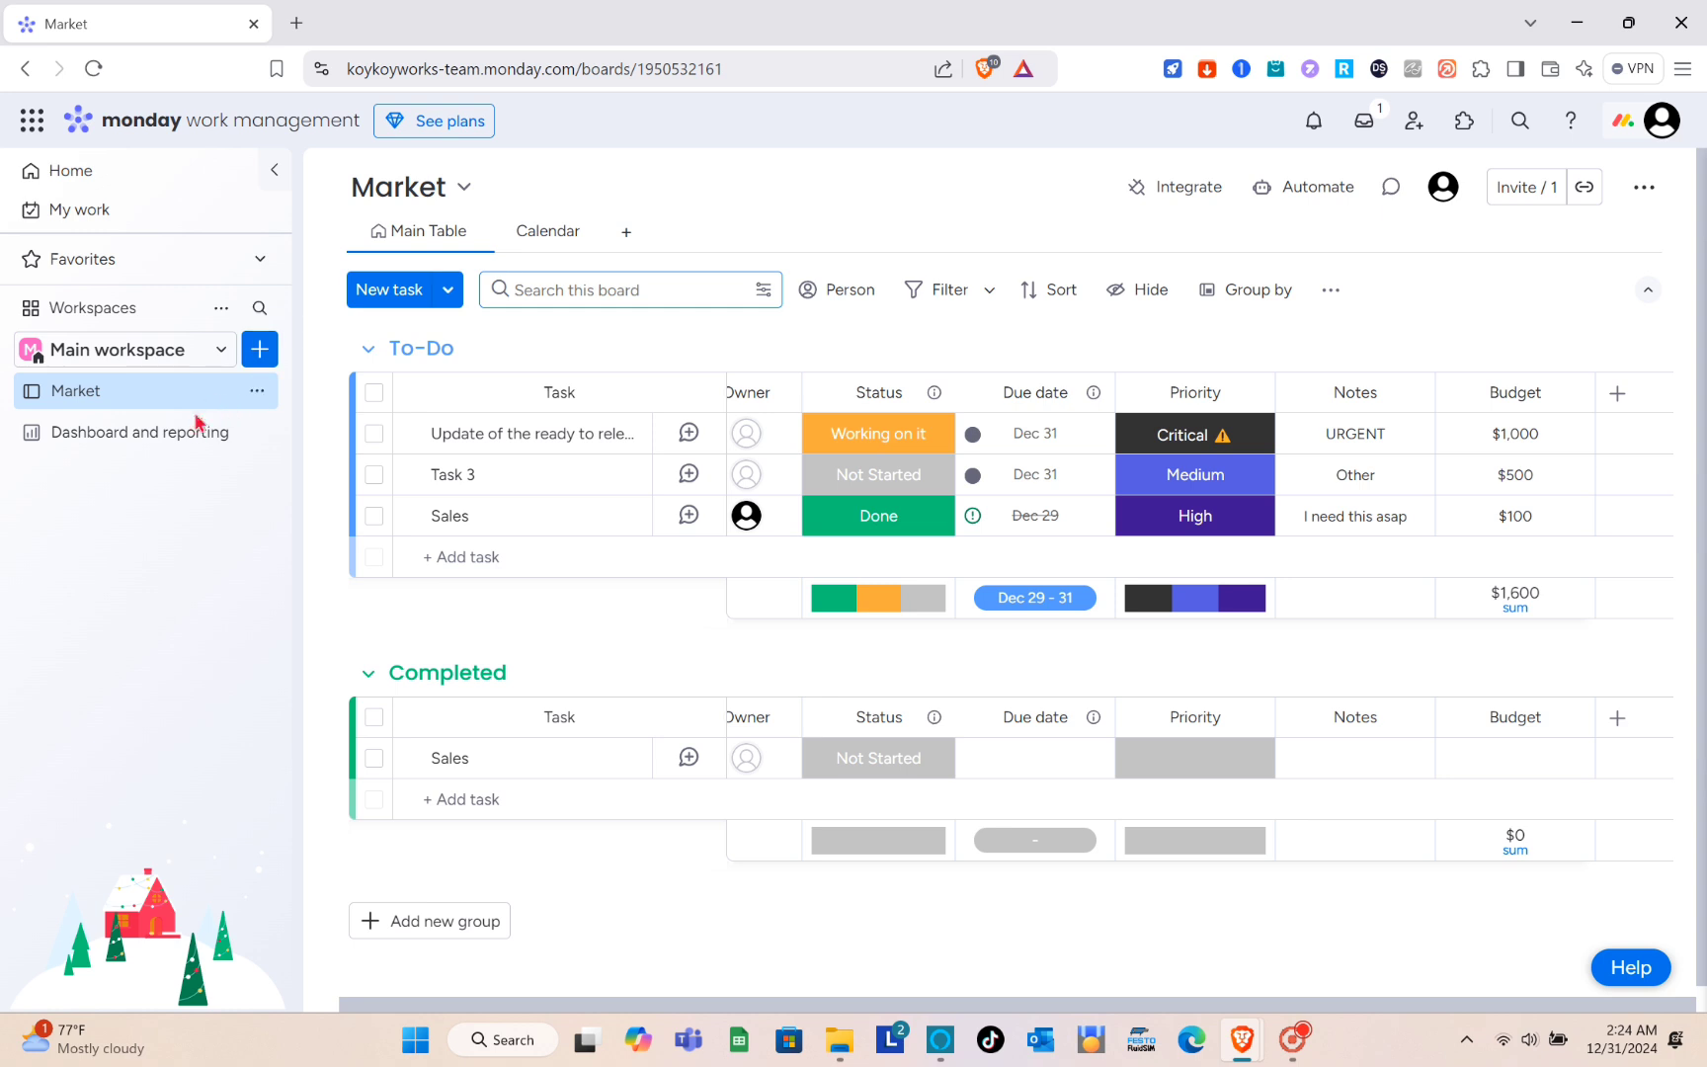
- Create a new form in the Main workspace and go through its introduction to the end
click(260, 357)
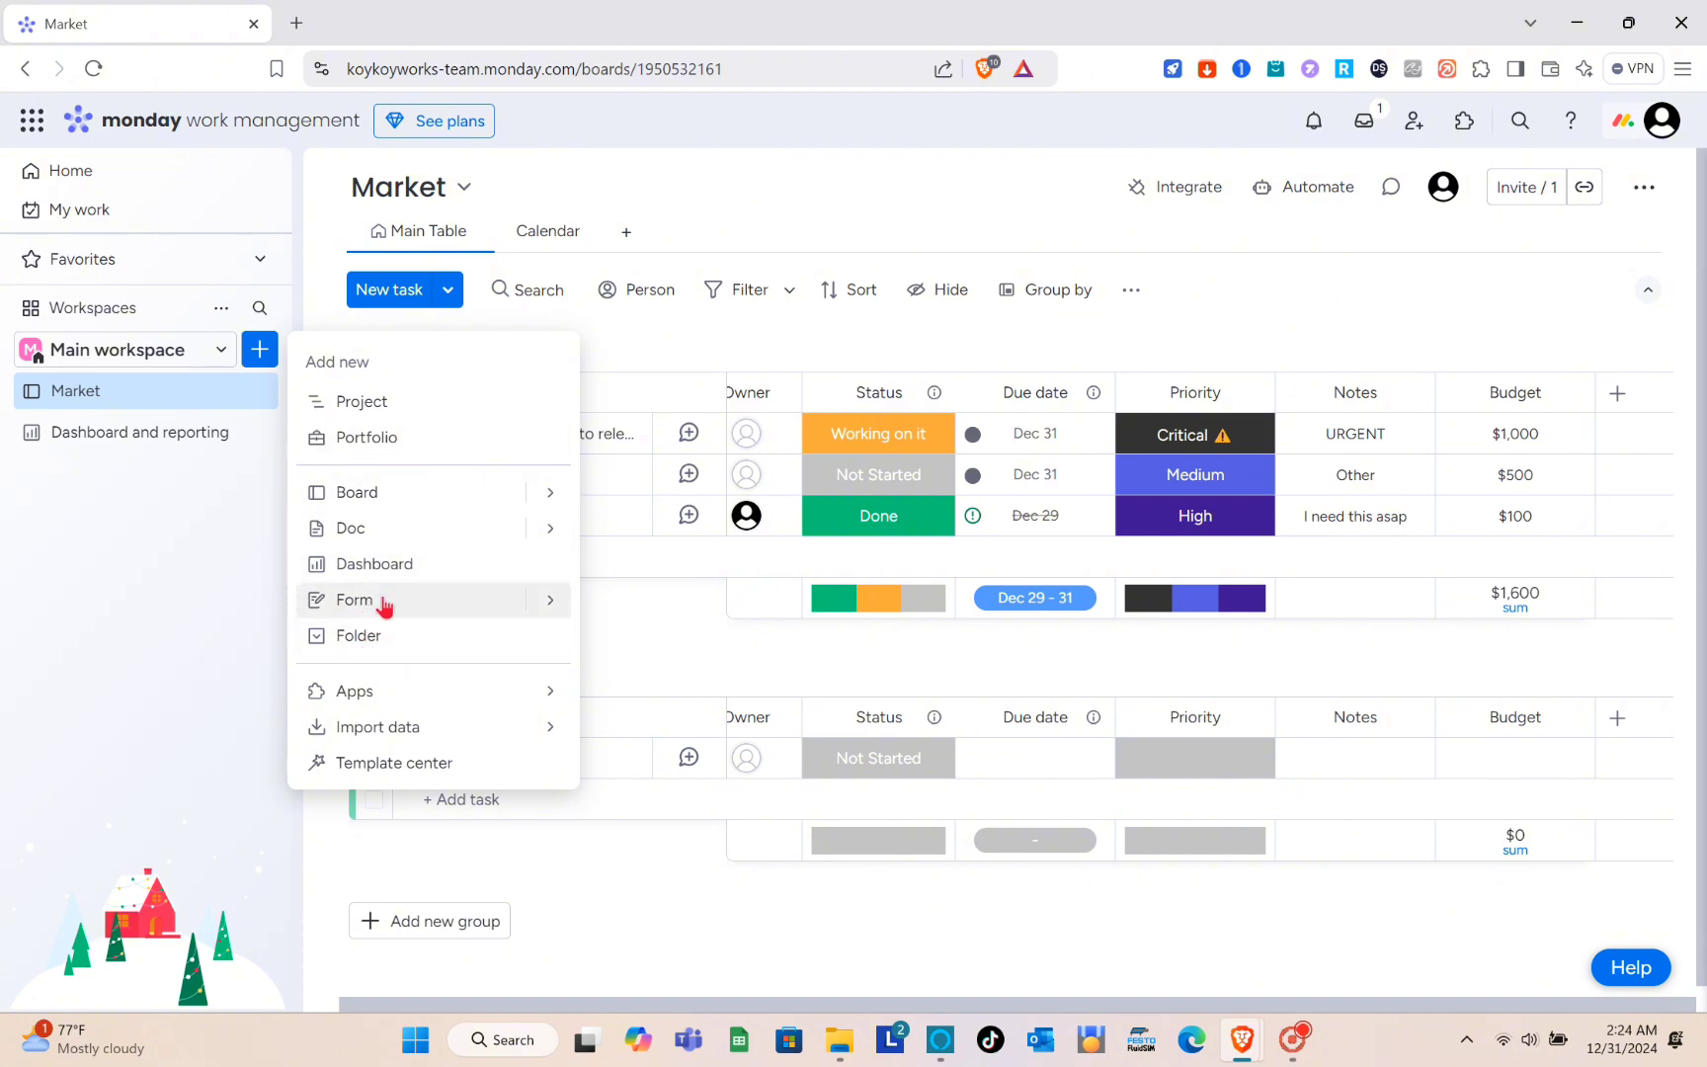
click(353, 599)
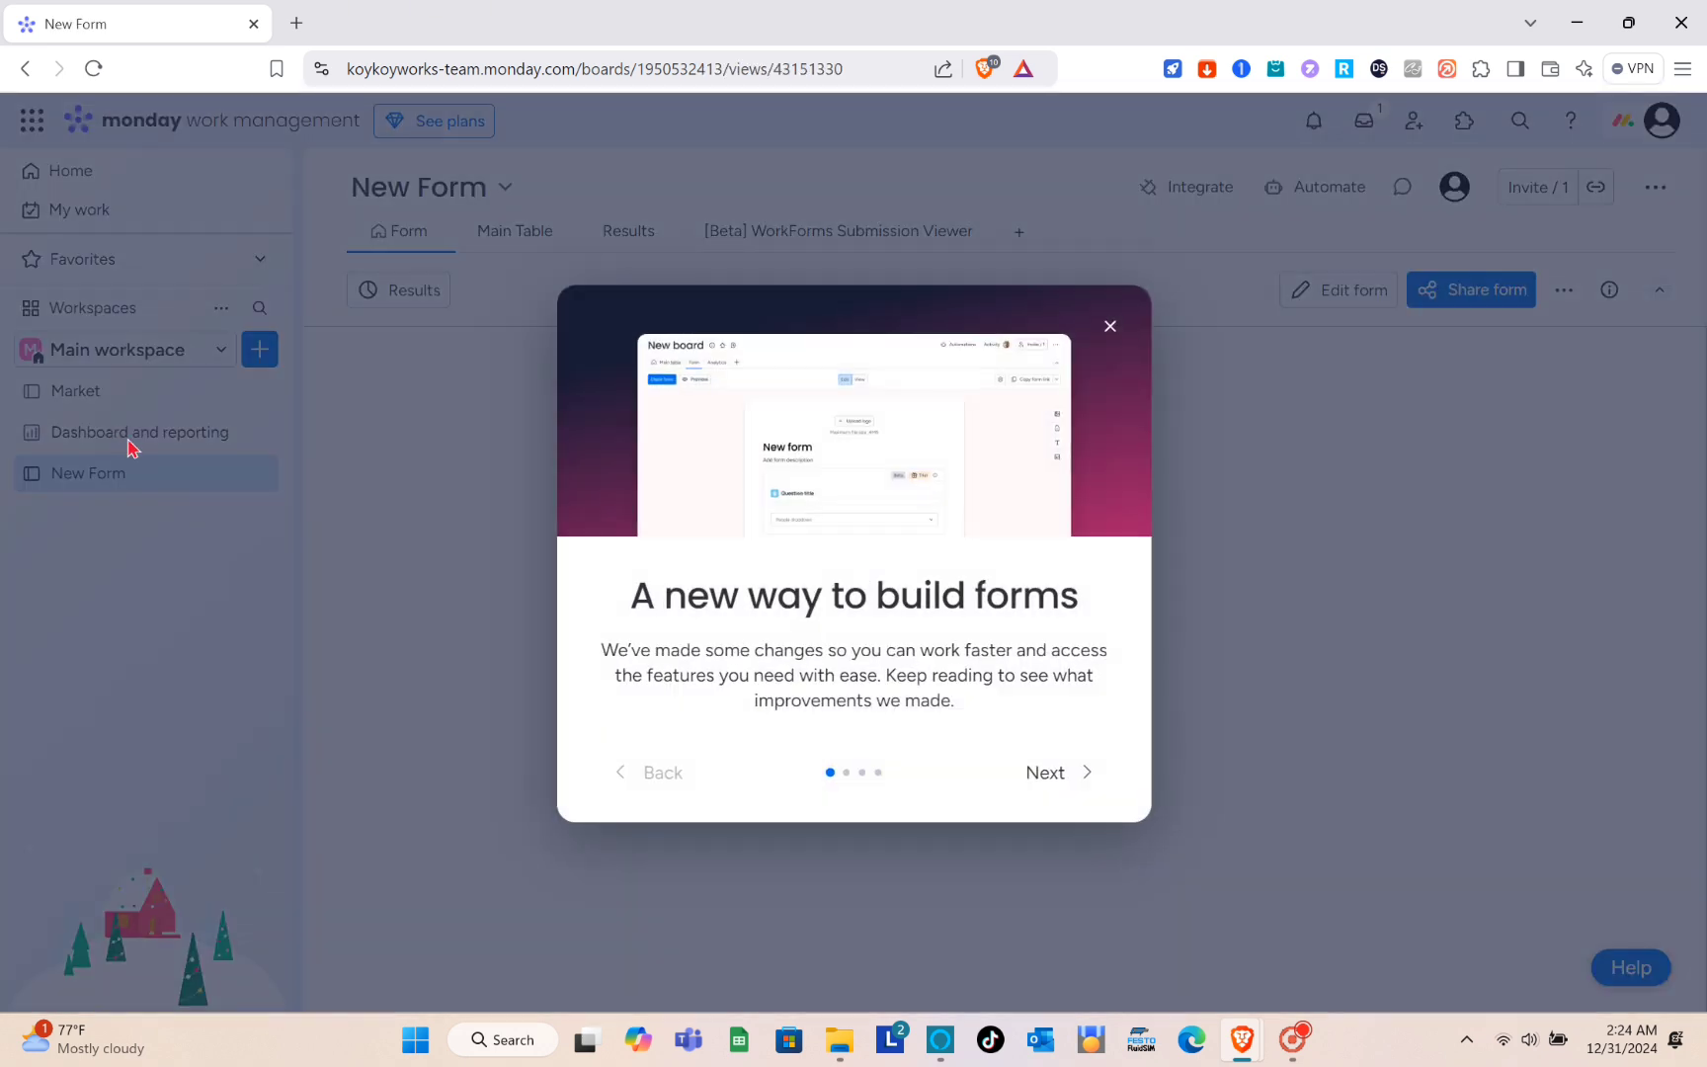
click(1053, 781)
click(1052, 781)
click(1053, 780)
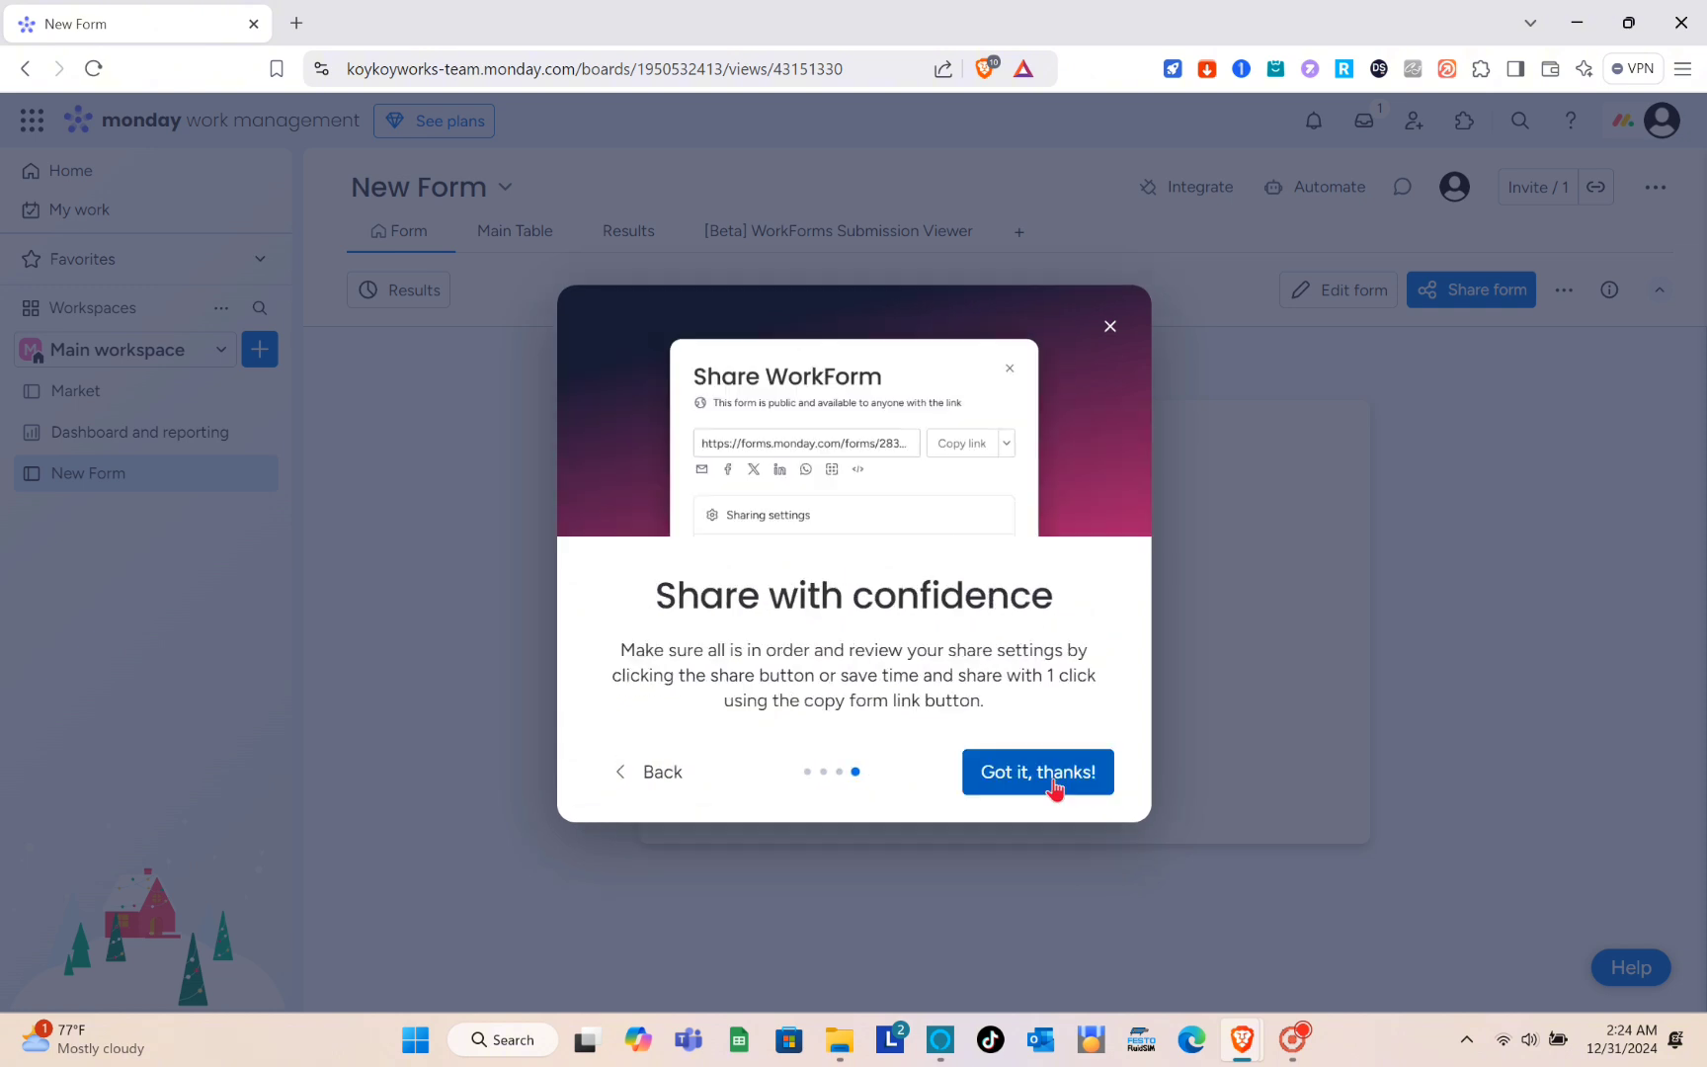
click(1052, 781)
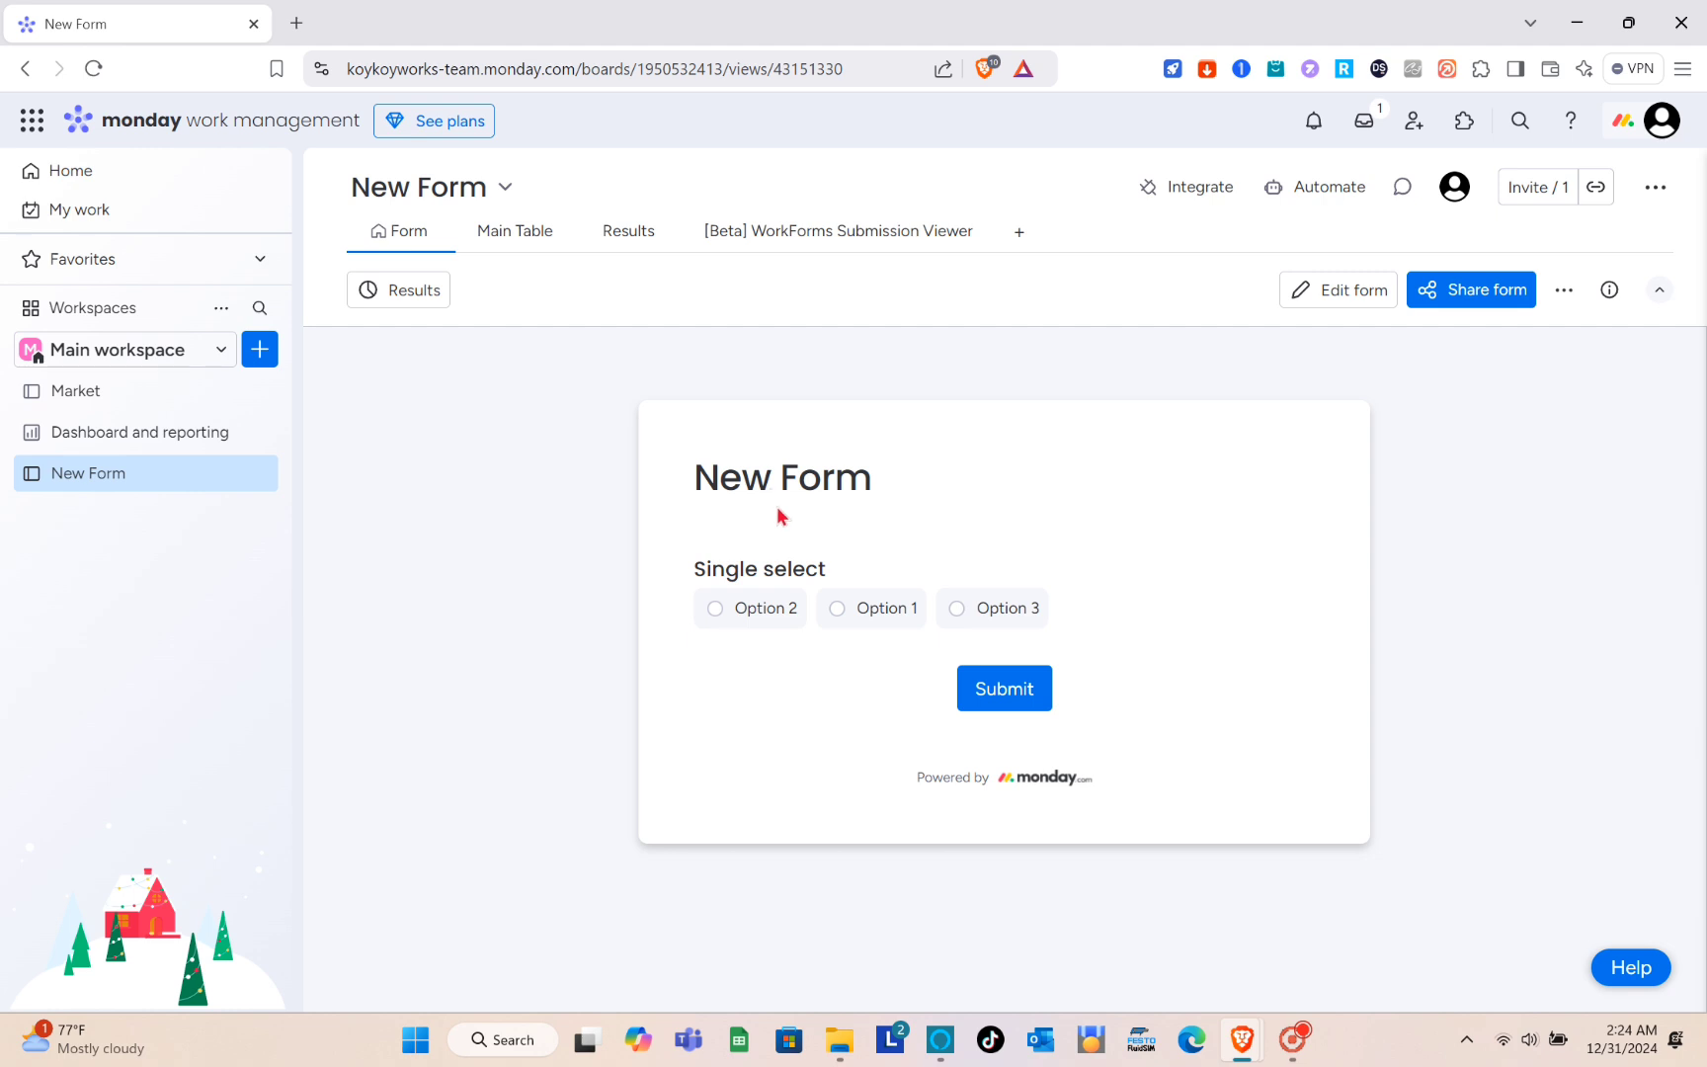
- Open the new form for editing, examine the Single select question's settings, and return to the form view
click(1297, 300)
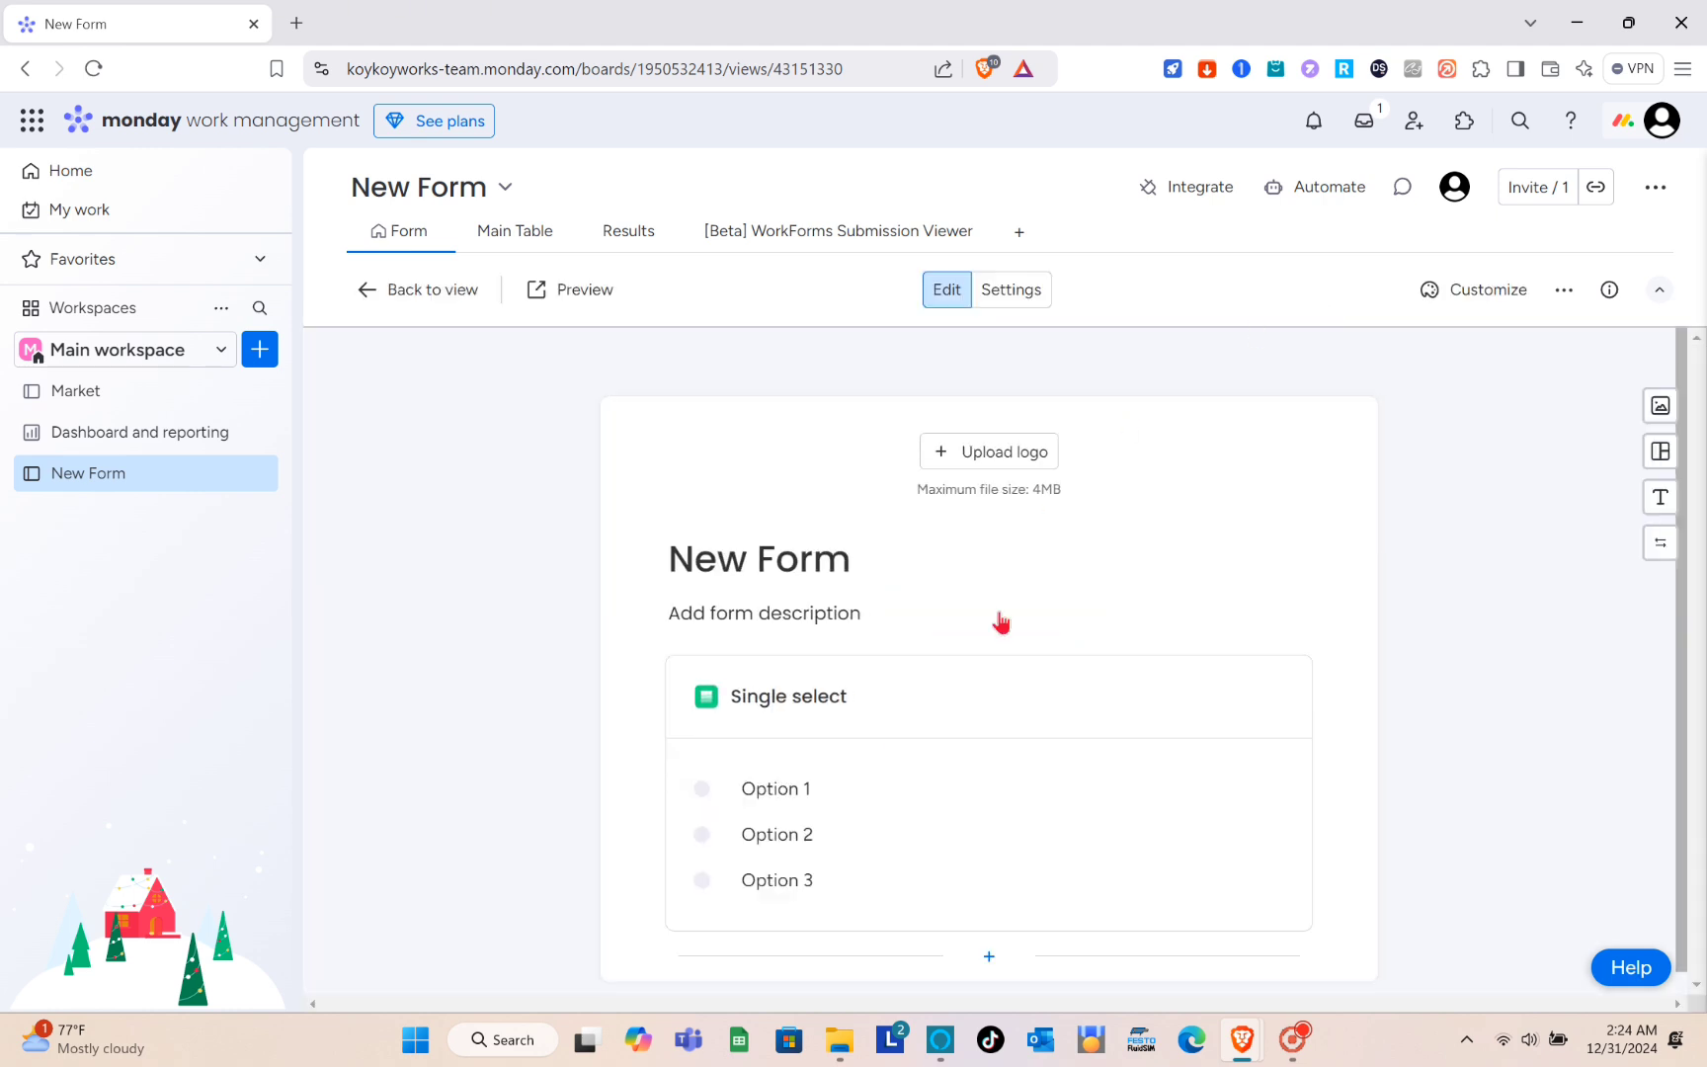
scroll(842, 734, down, 1)
click(847, 676)
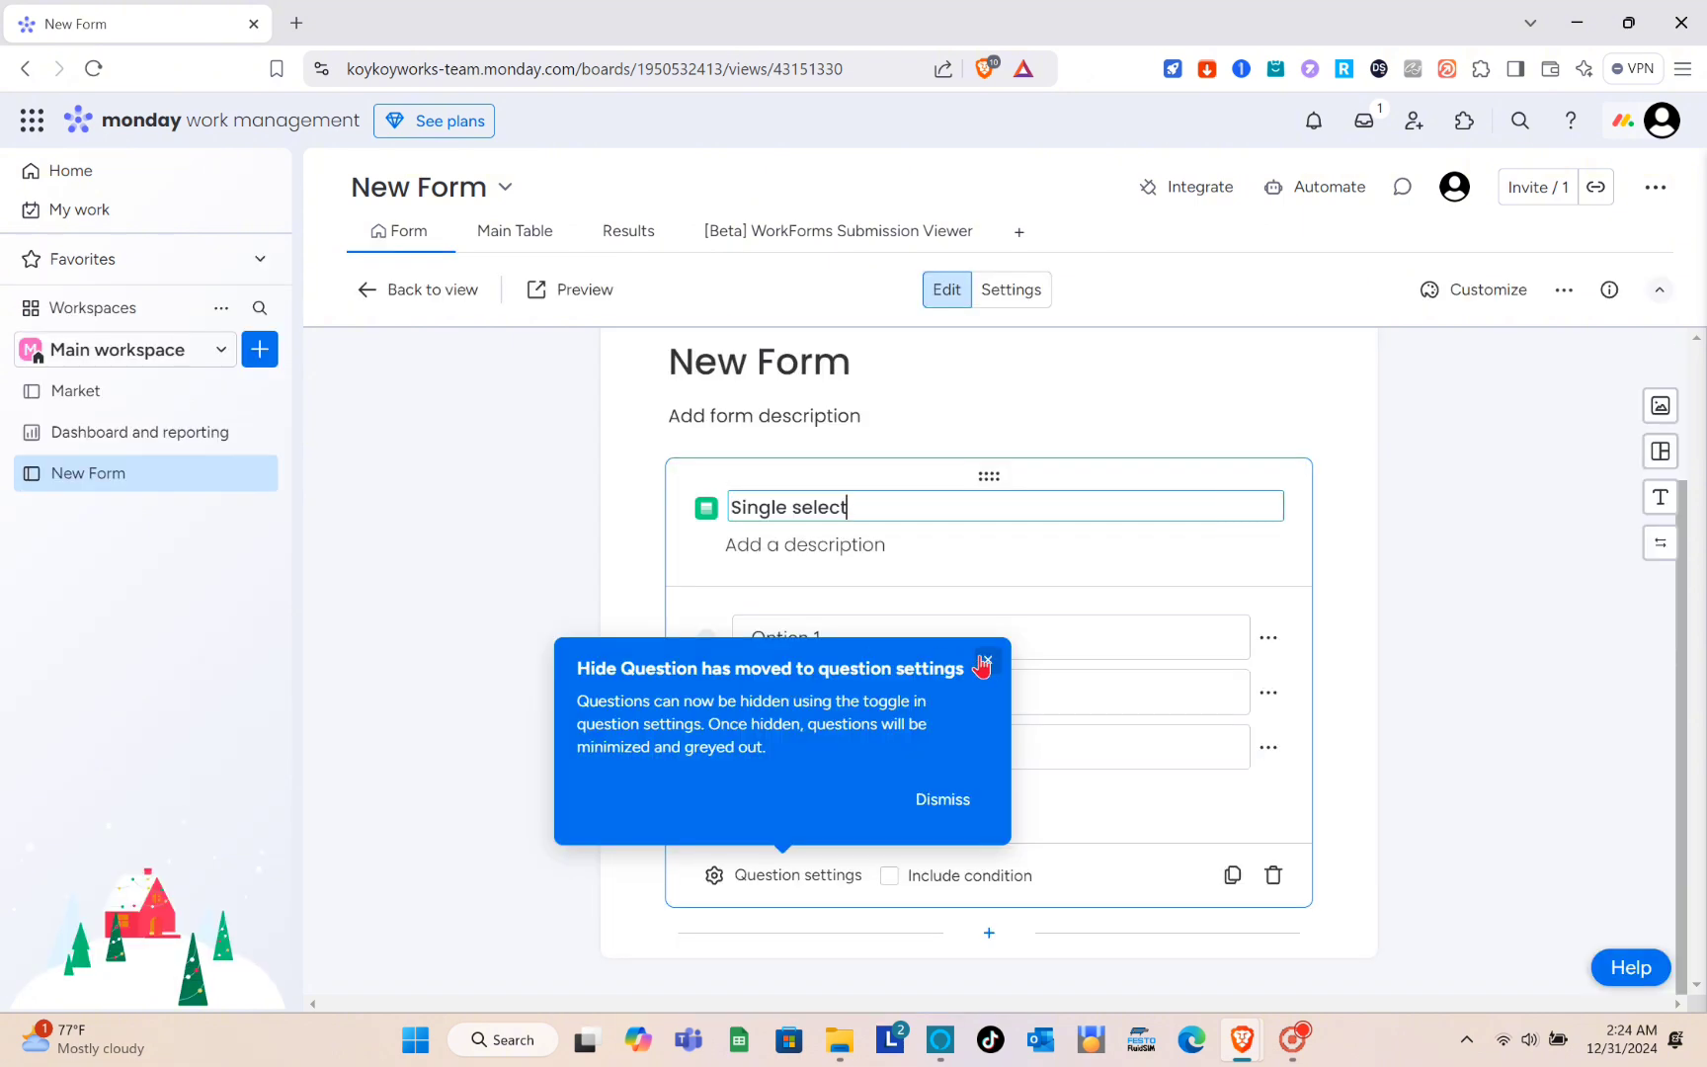
click(985, 661)
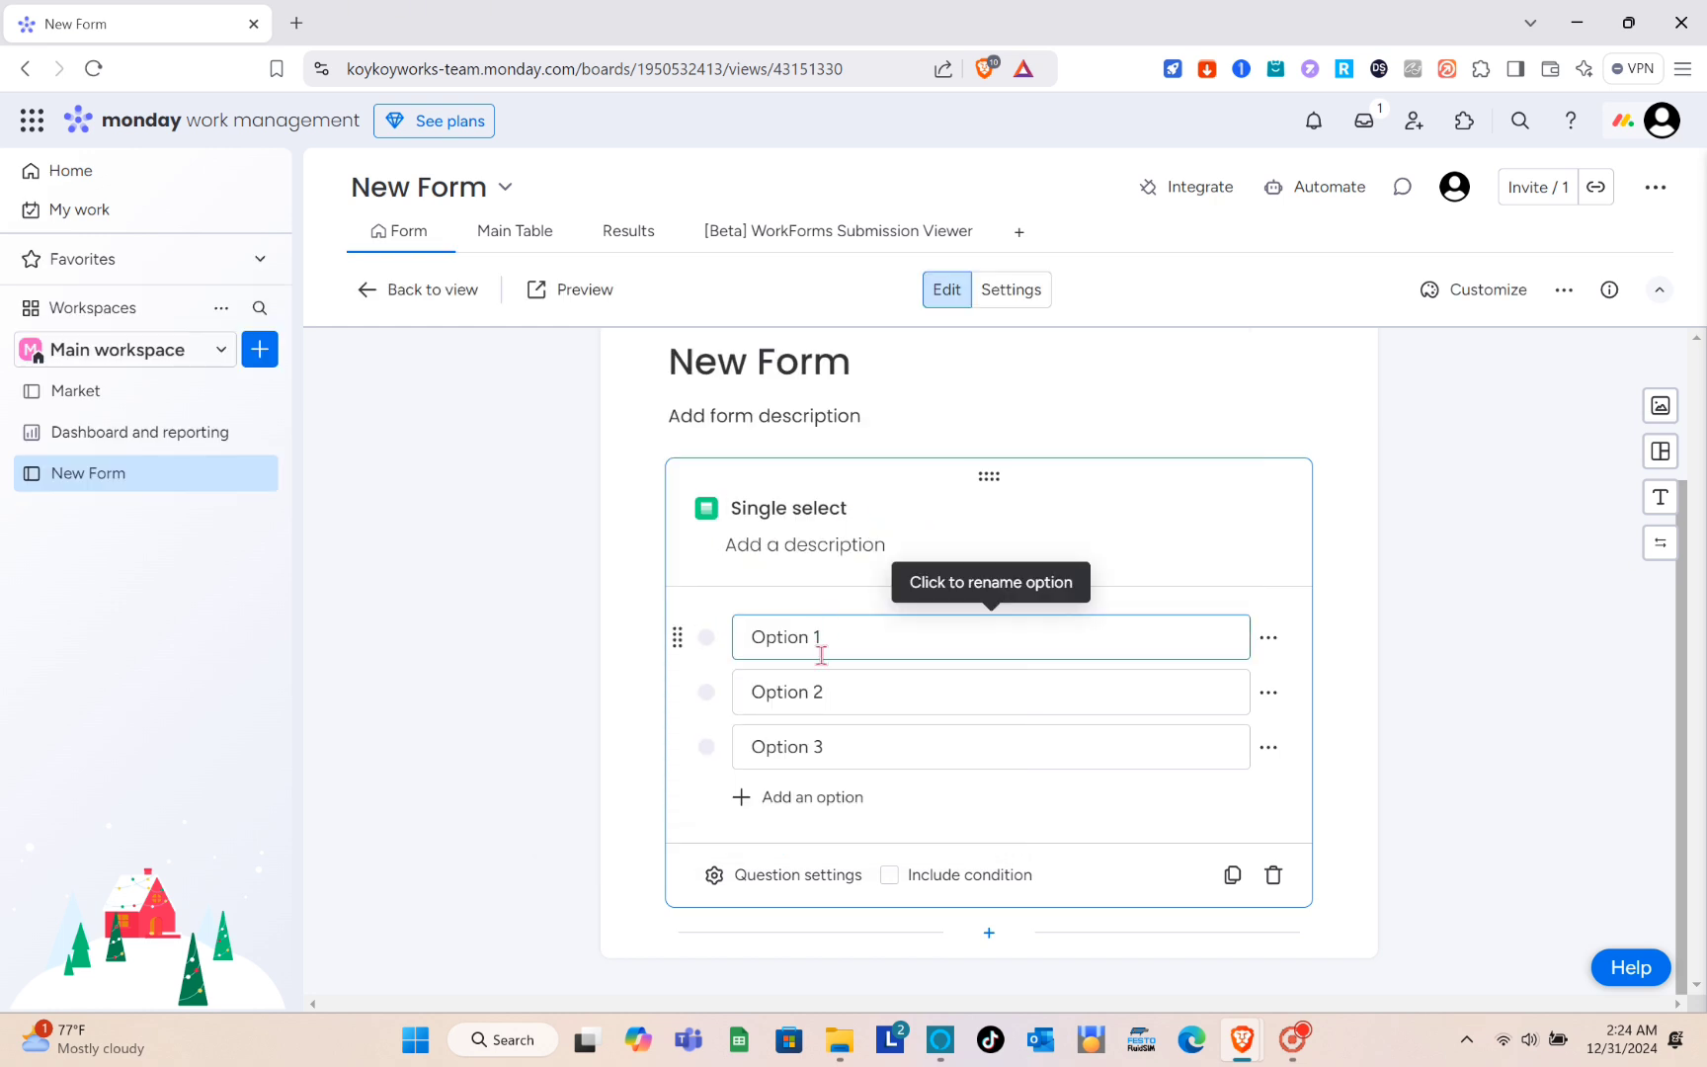
click(794, 886)
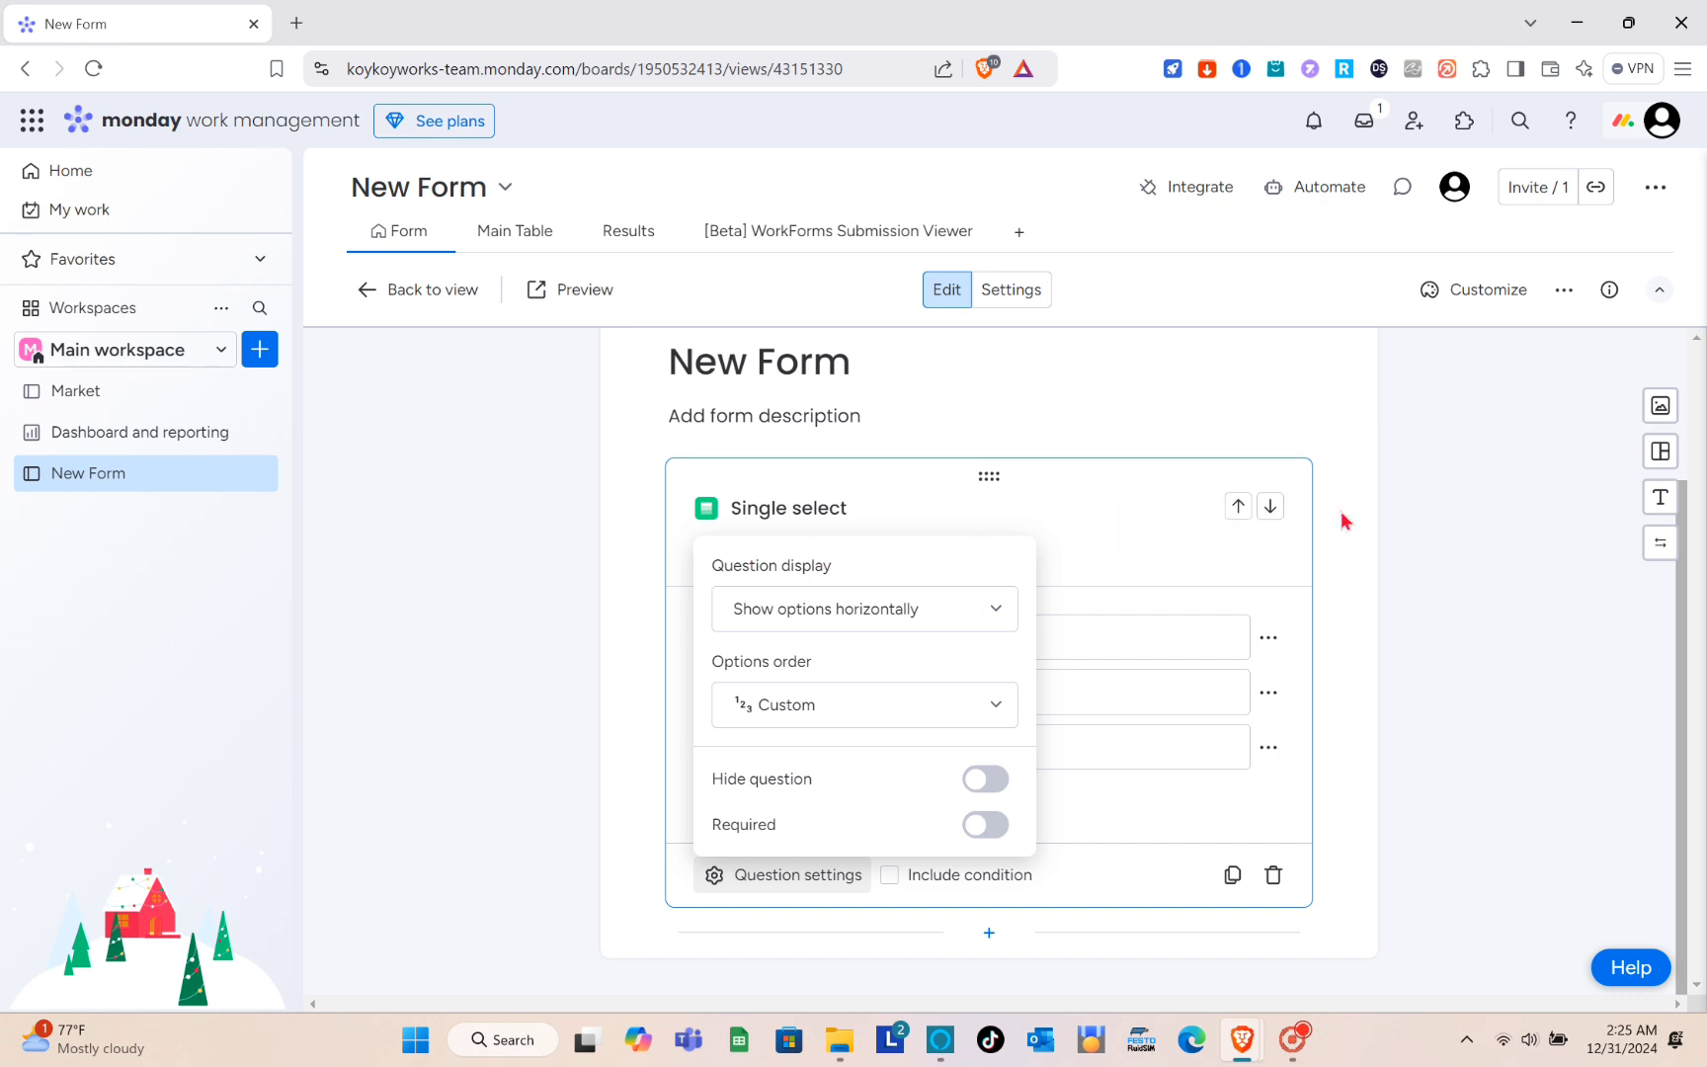
click(1413, 530)
scroll(964, 530, up, 1)
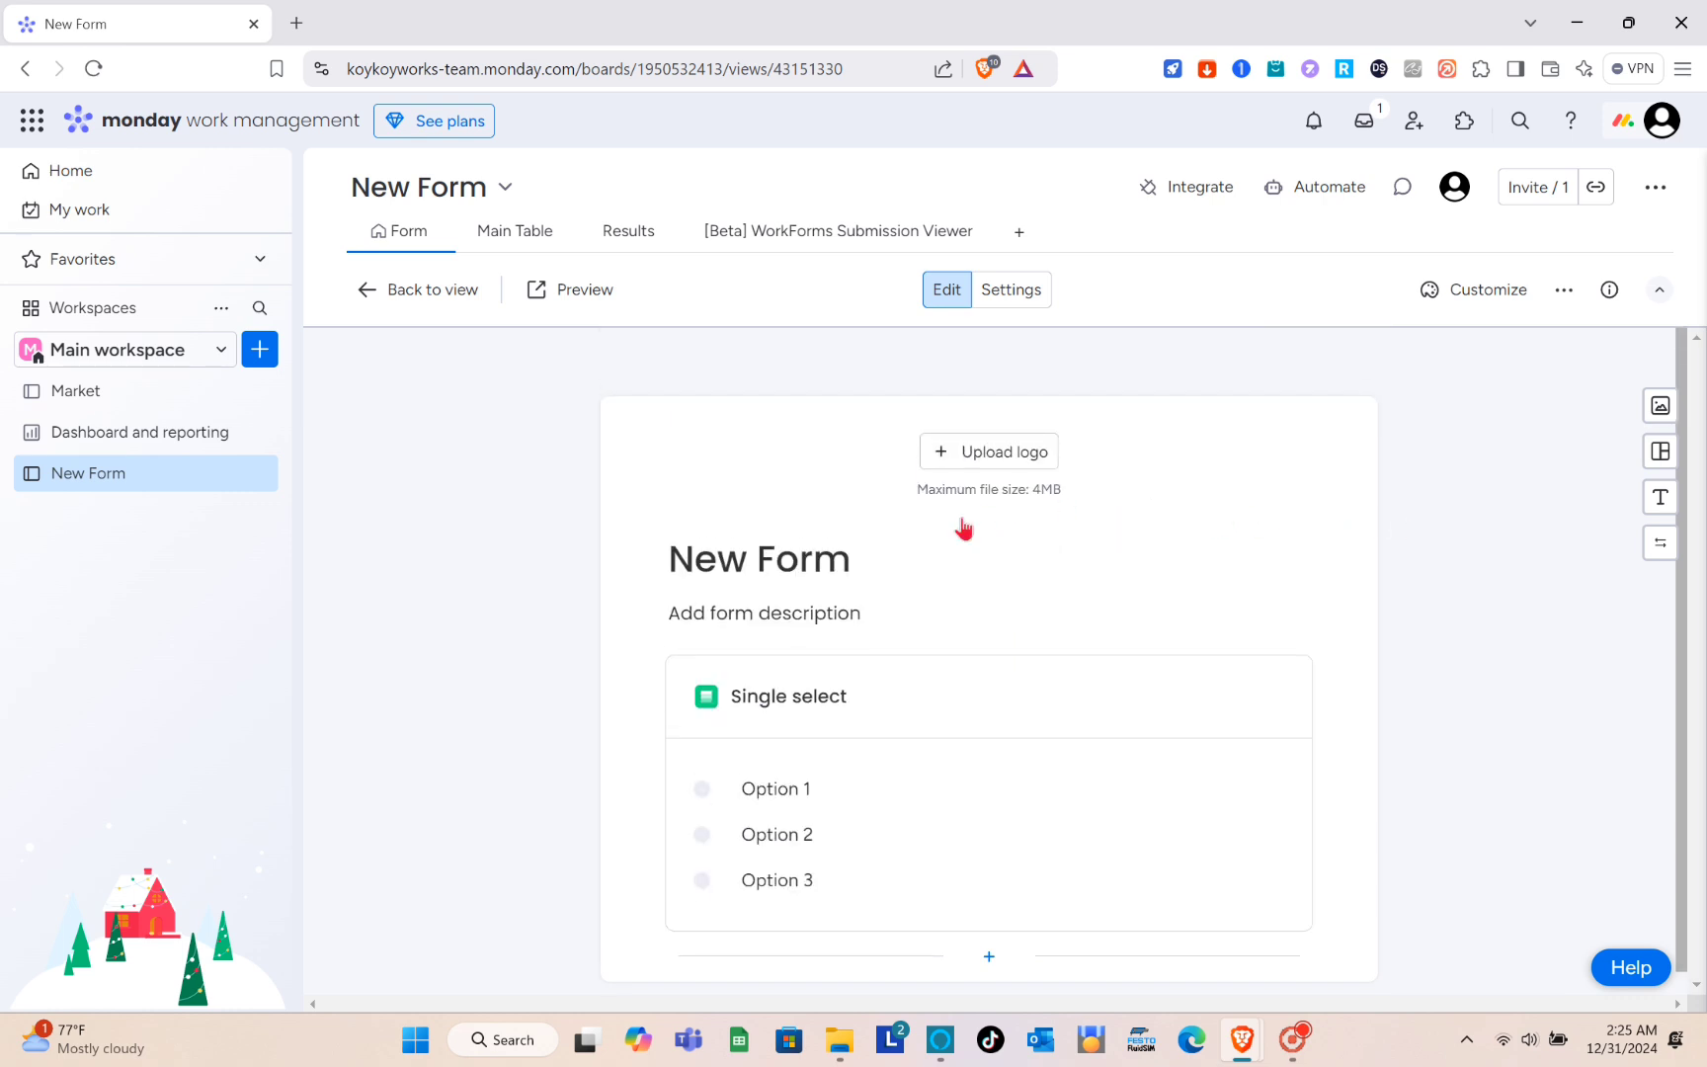
click(377, 306)
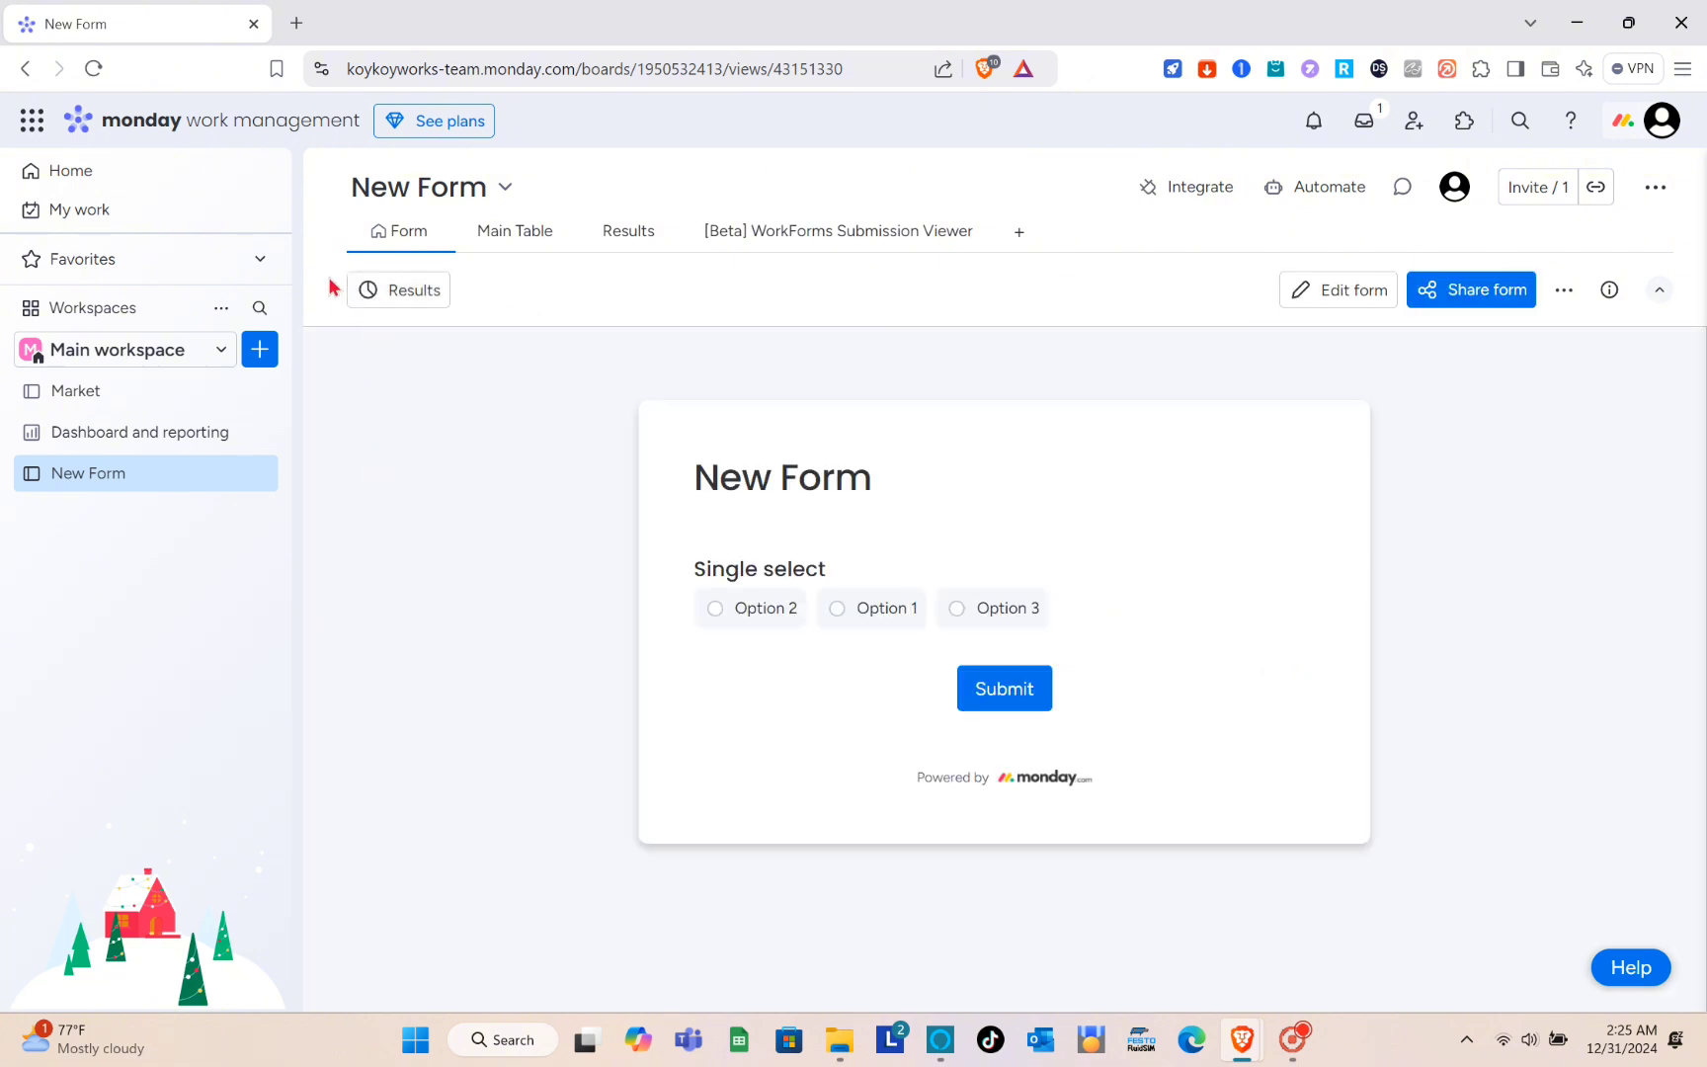
- Try to add a new project to the Main workspace and close the plan offer
click(256, 355)
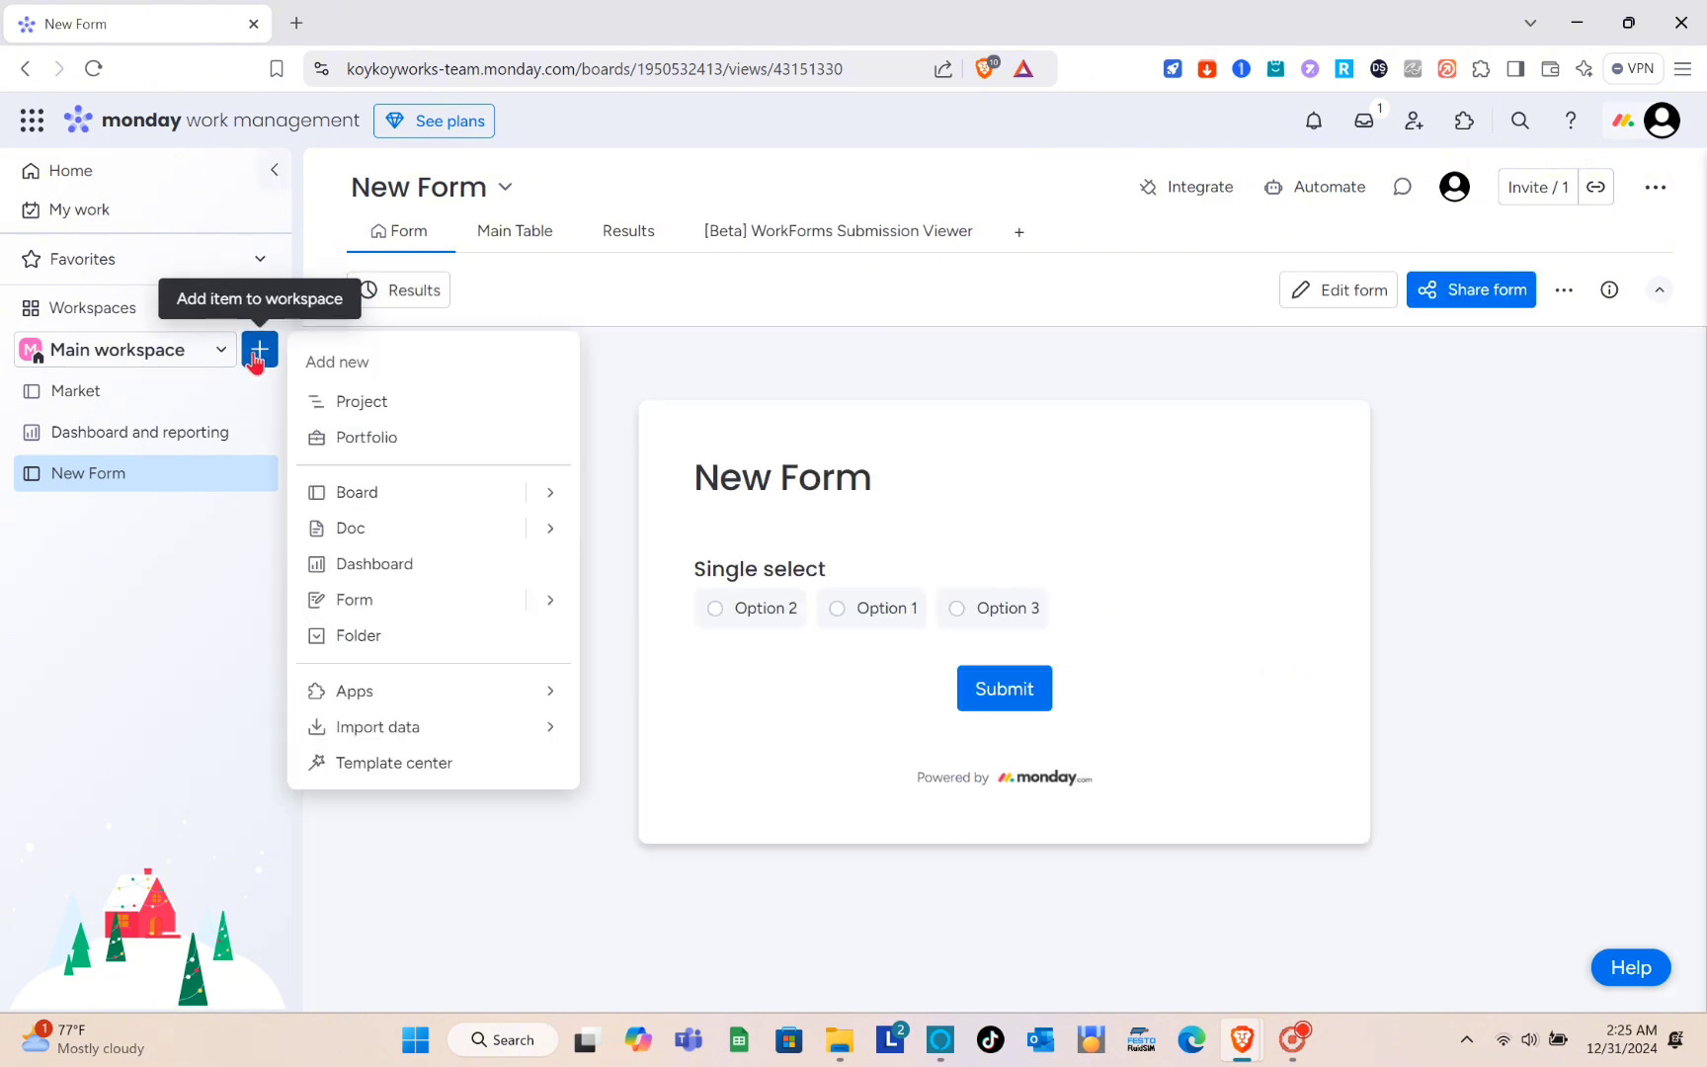
click(388, 405)
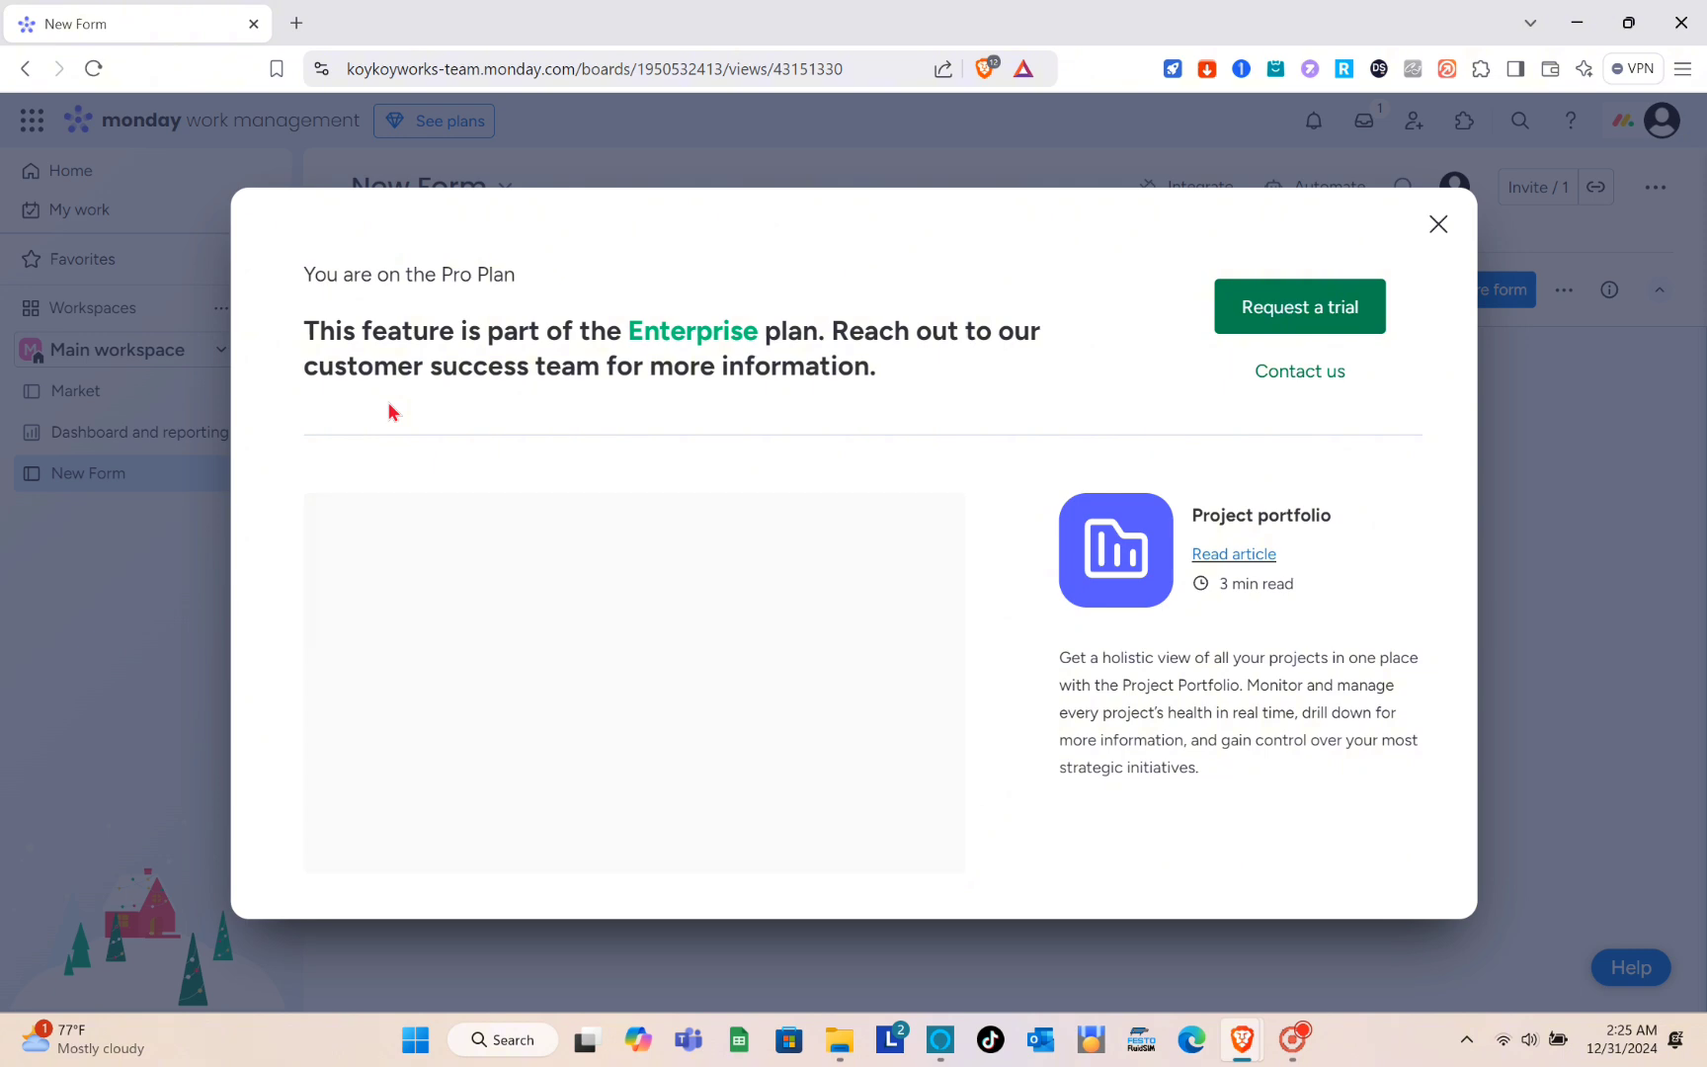
triple_click(1439, 235)
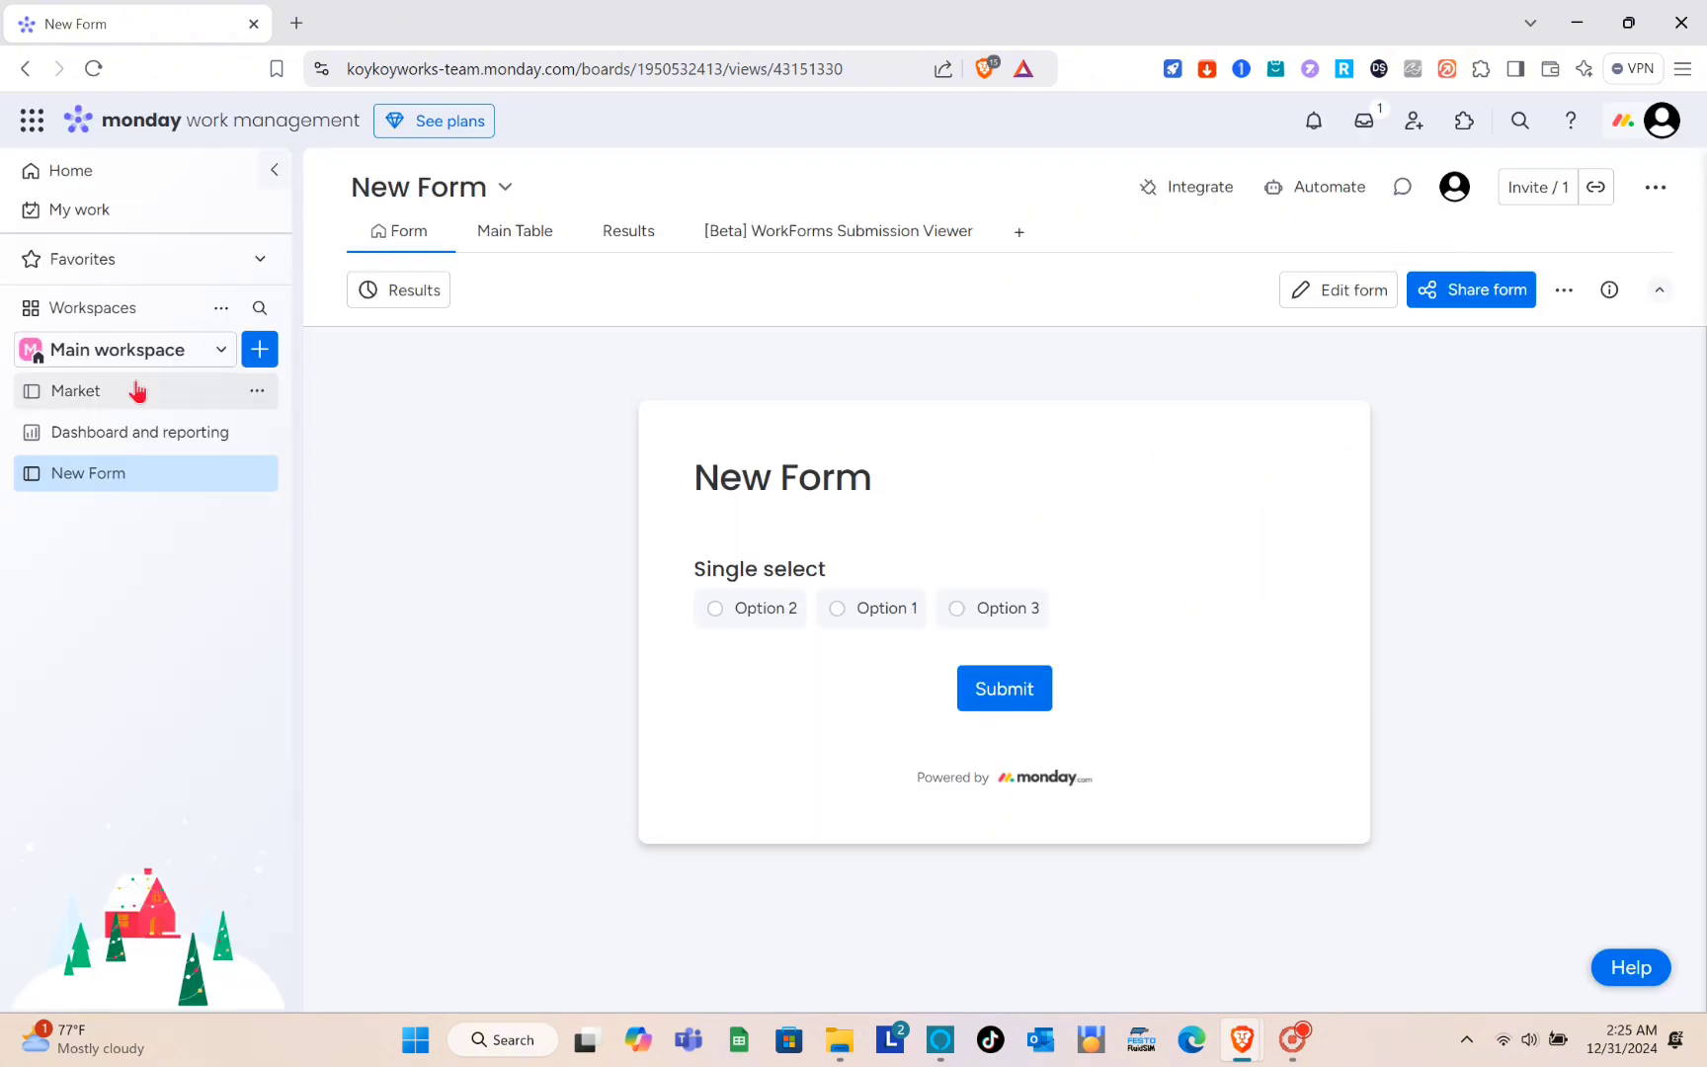
- Add a workspace with the default name "New Workspace" and Open privacy
click(169, 366)
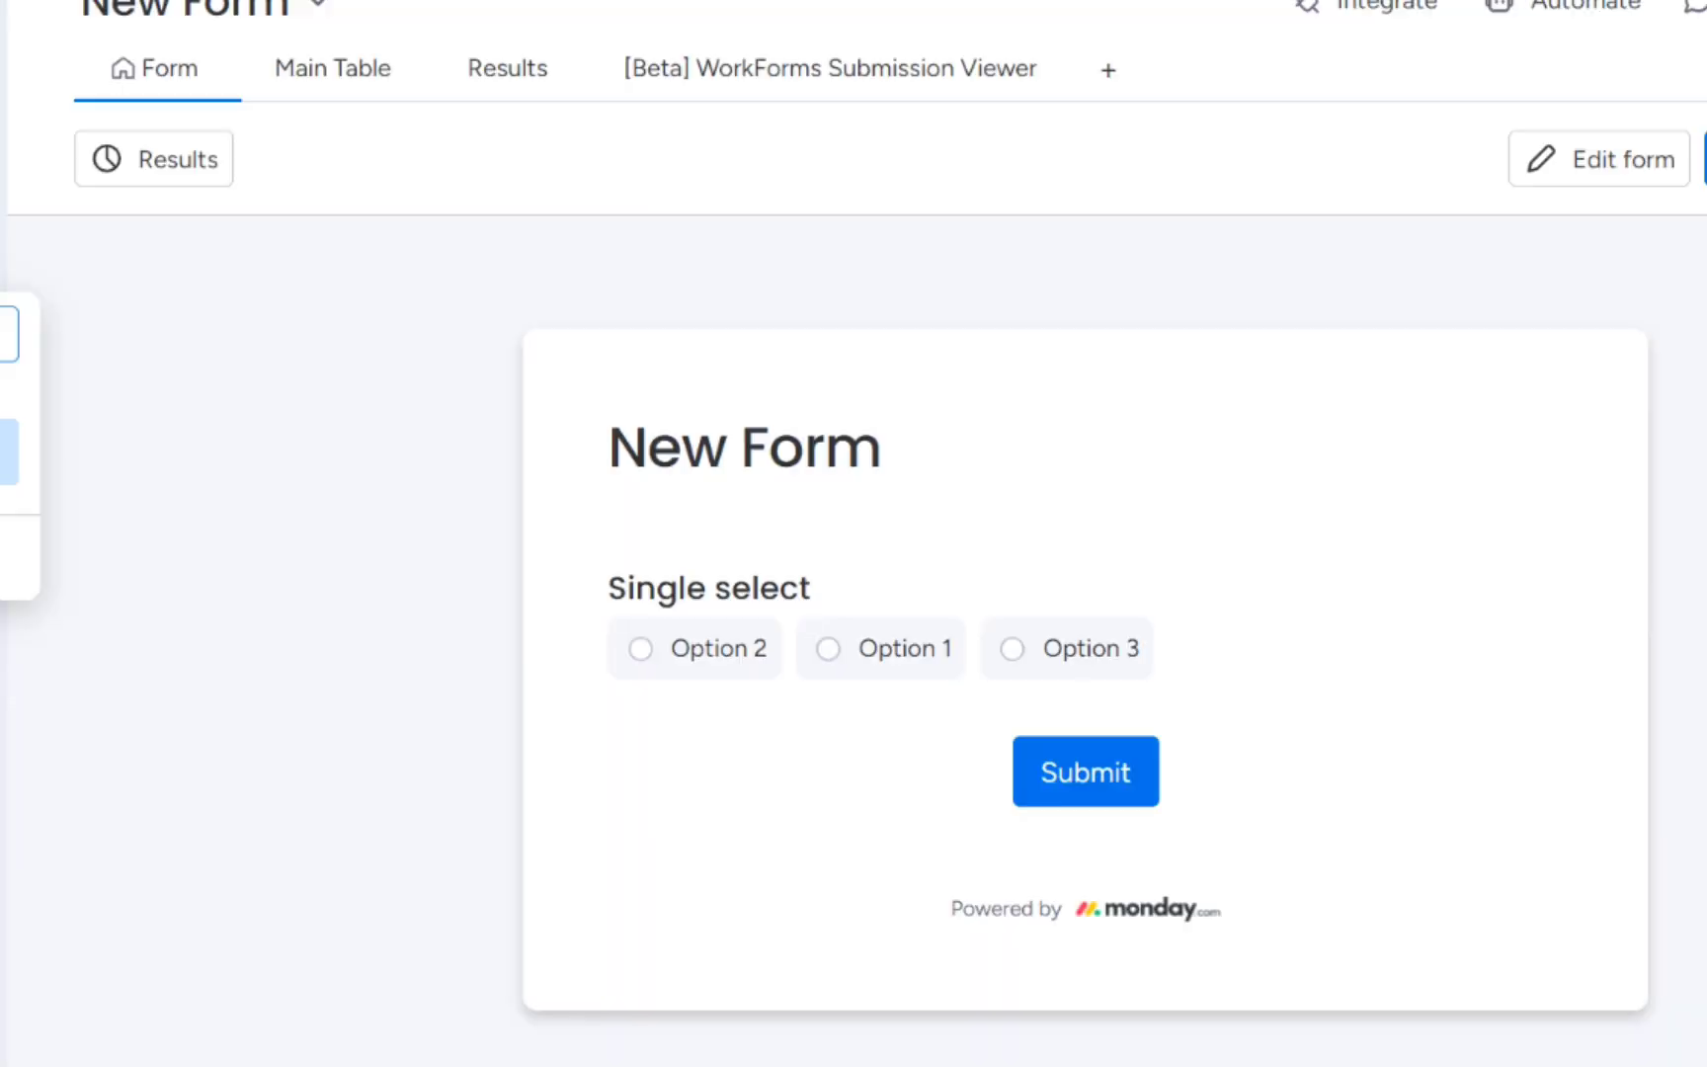
click(4, 557)
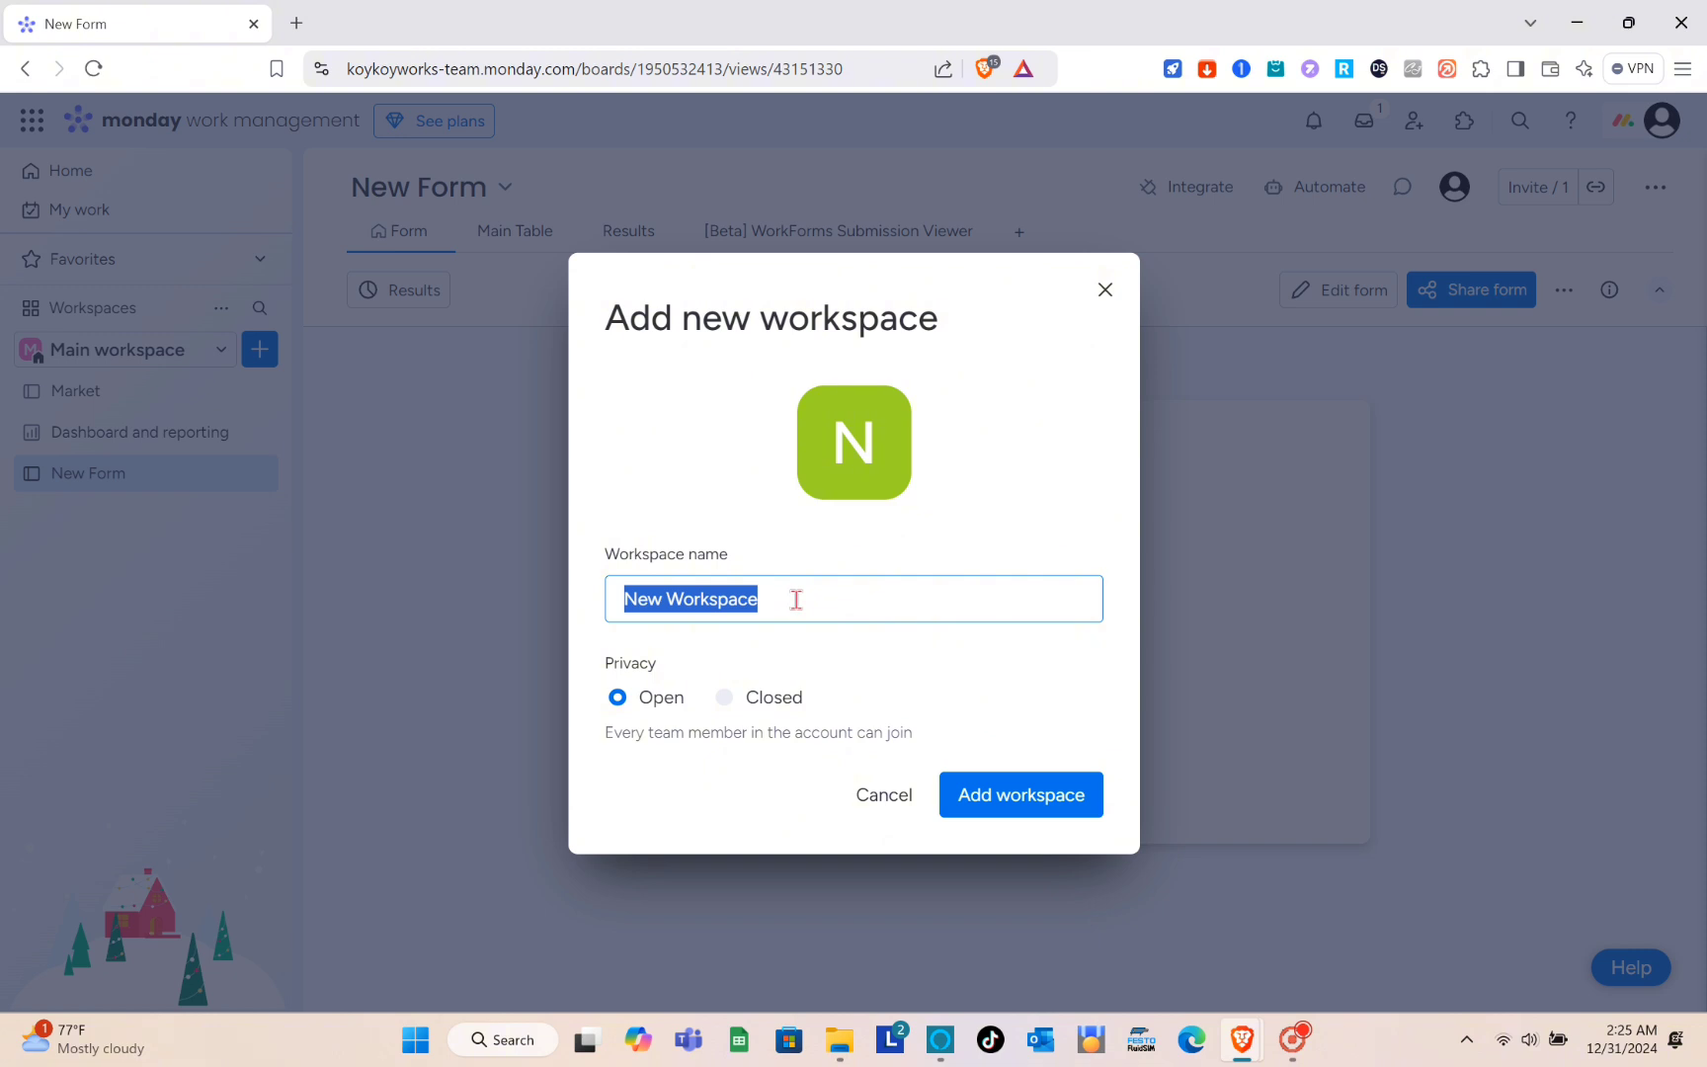
click(979, 800)
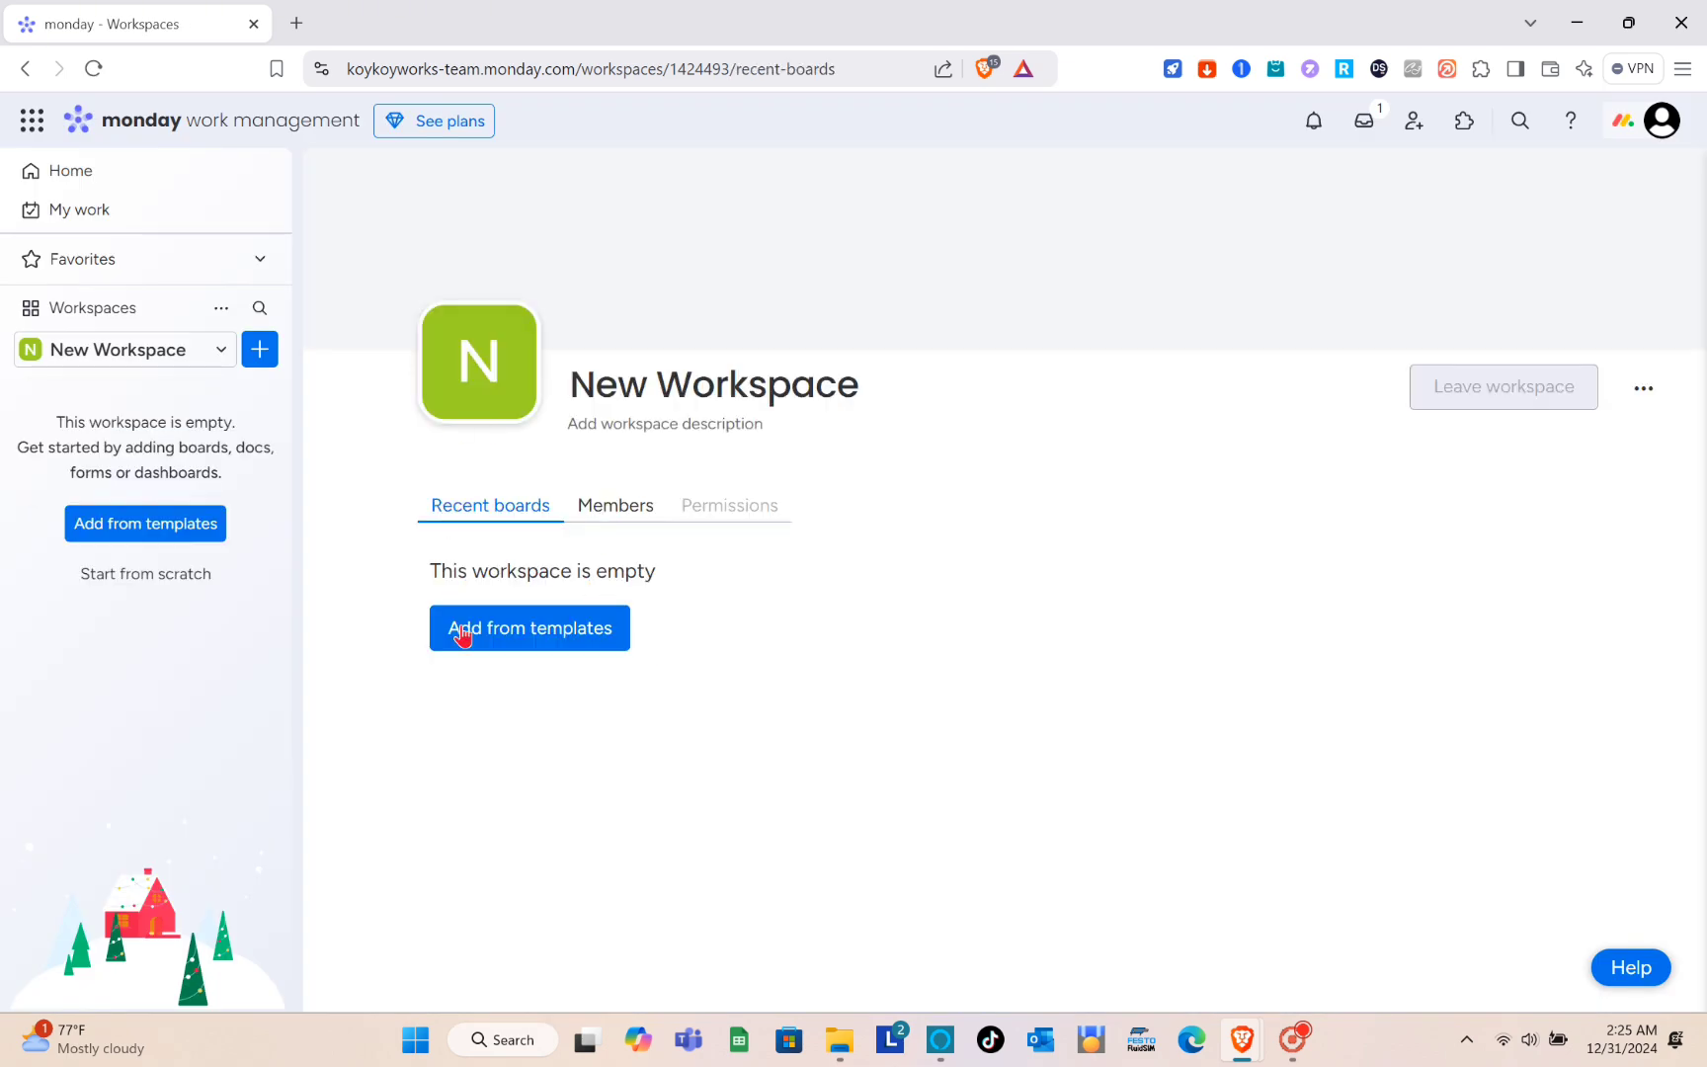
- Add the Project management template from the Project Management category to the empty New Workspace
click(532, 640)
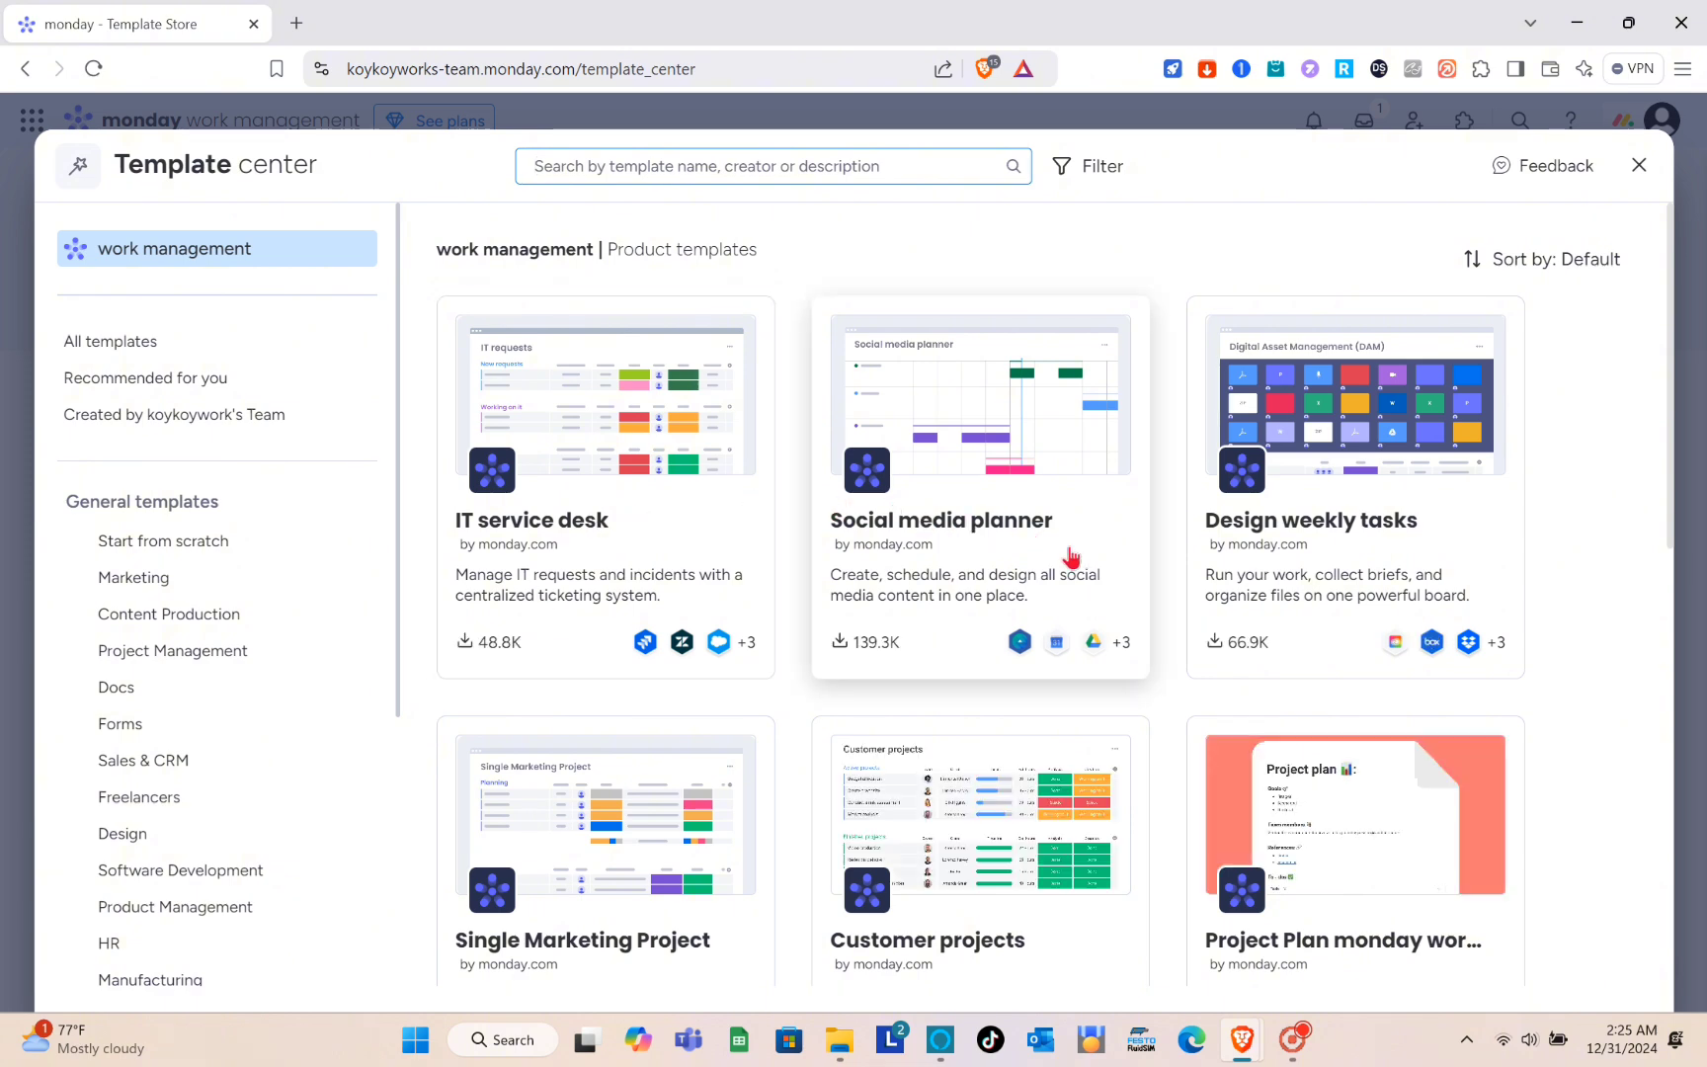
scroll(1275, 568, down, 2)
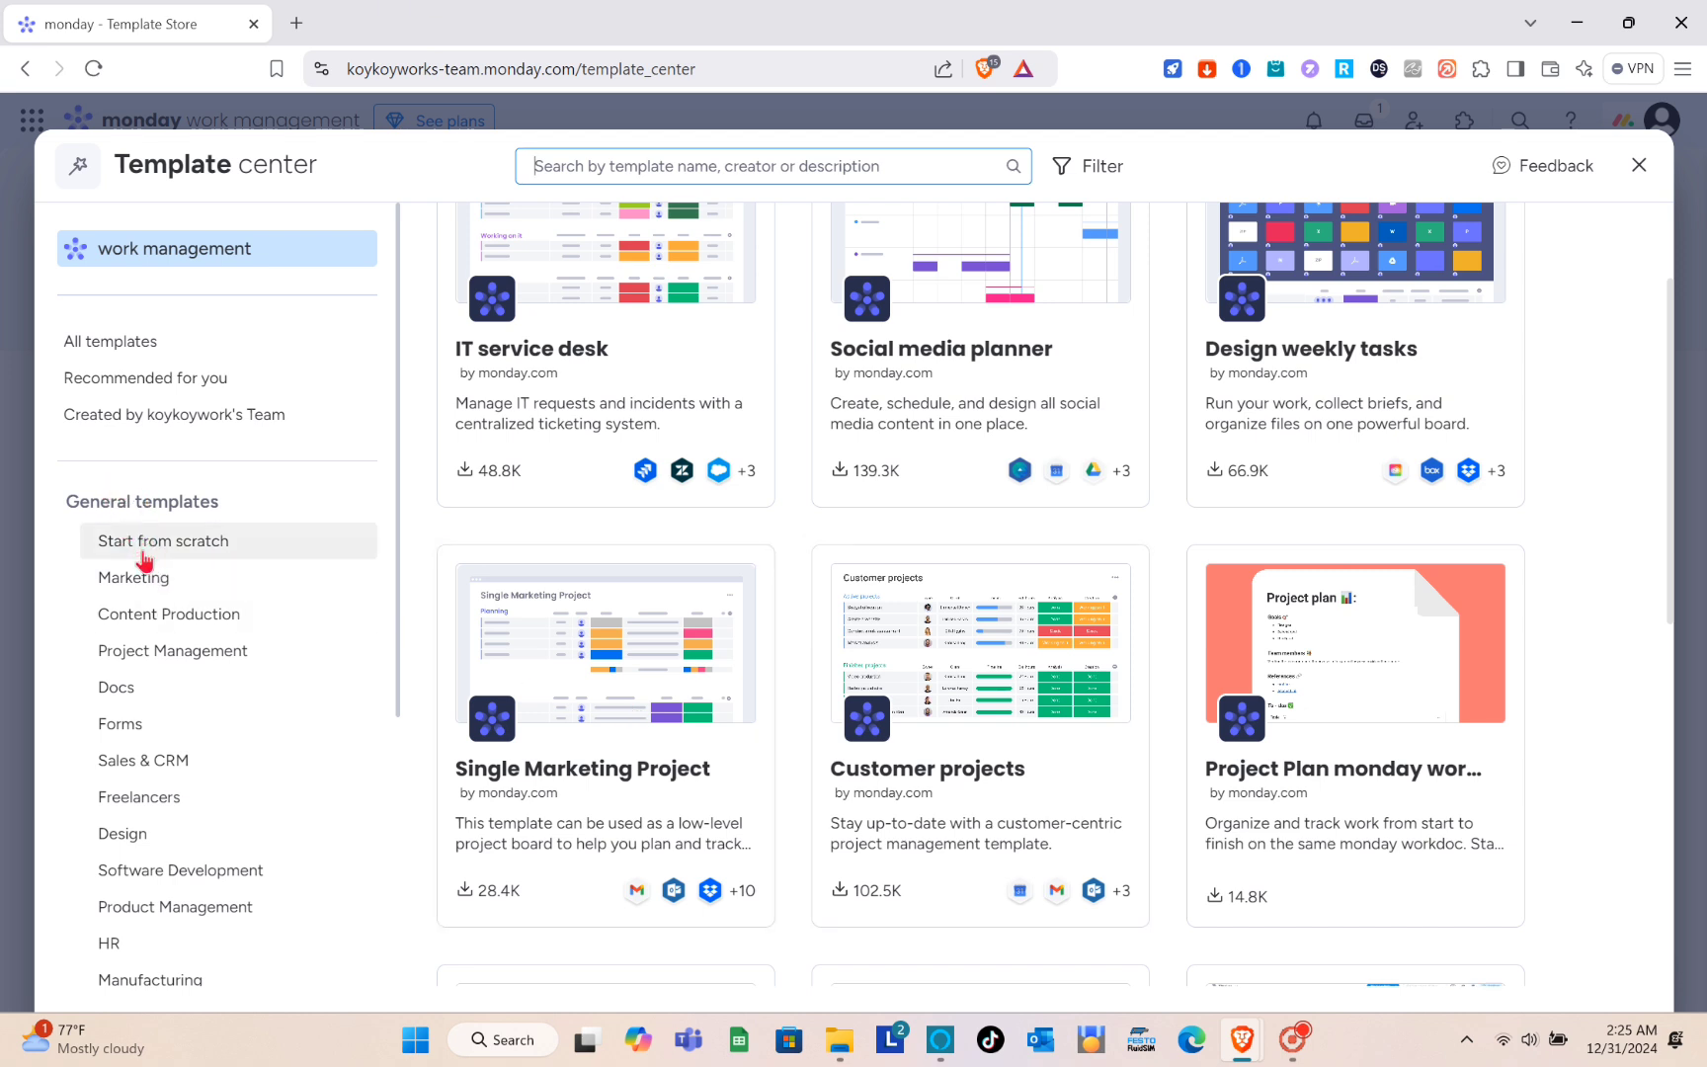
click(109, 656)
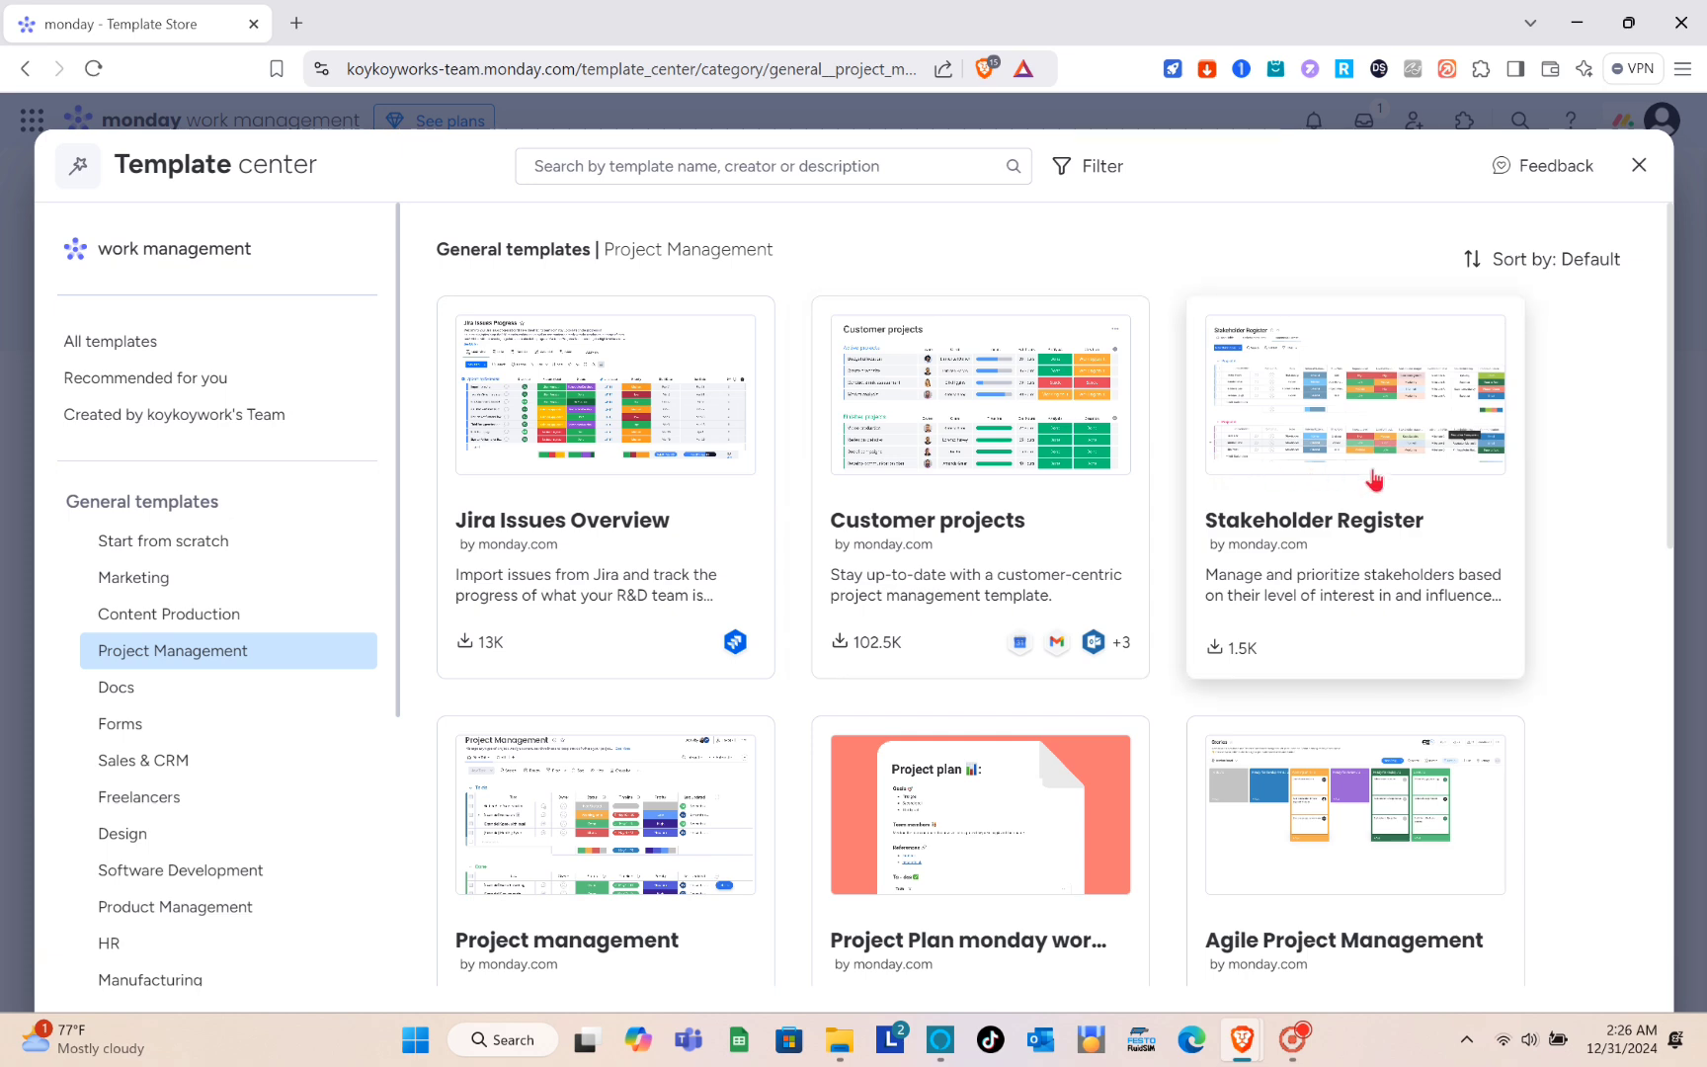
scroll(1258, 484, down, 1)
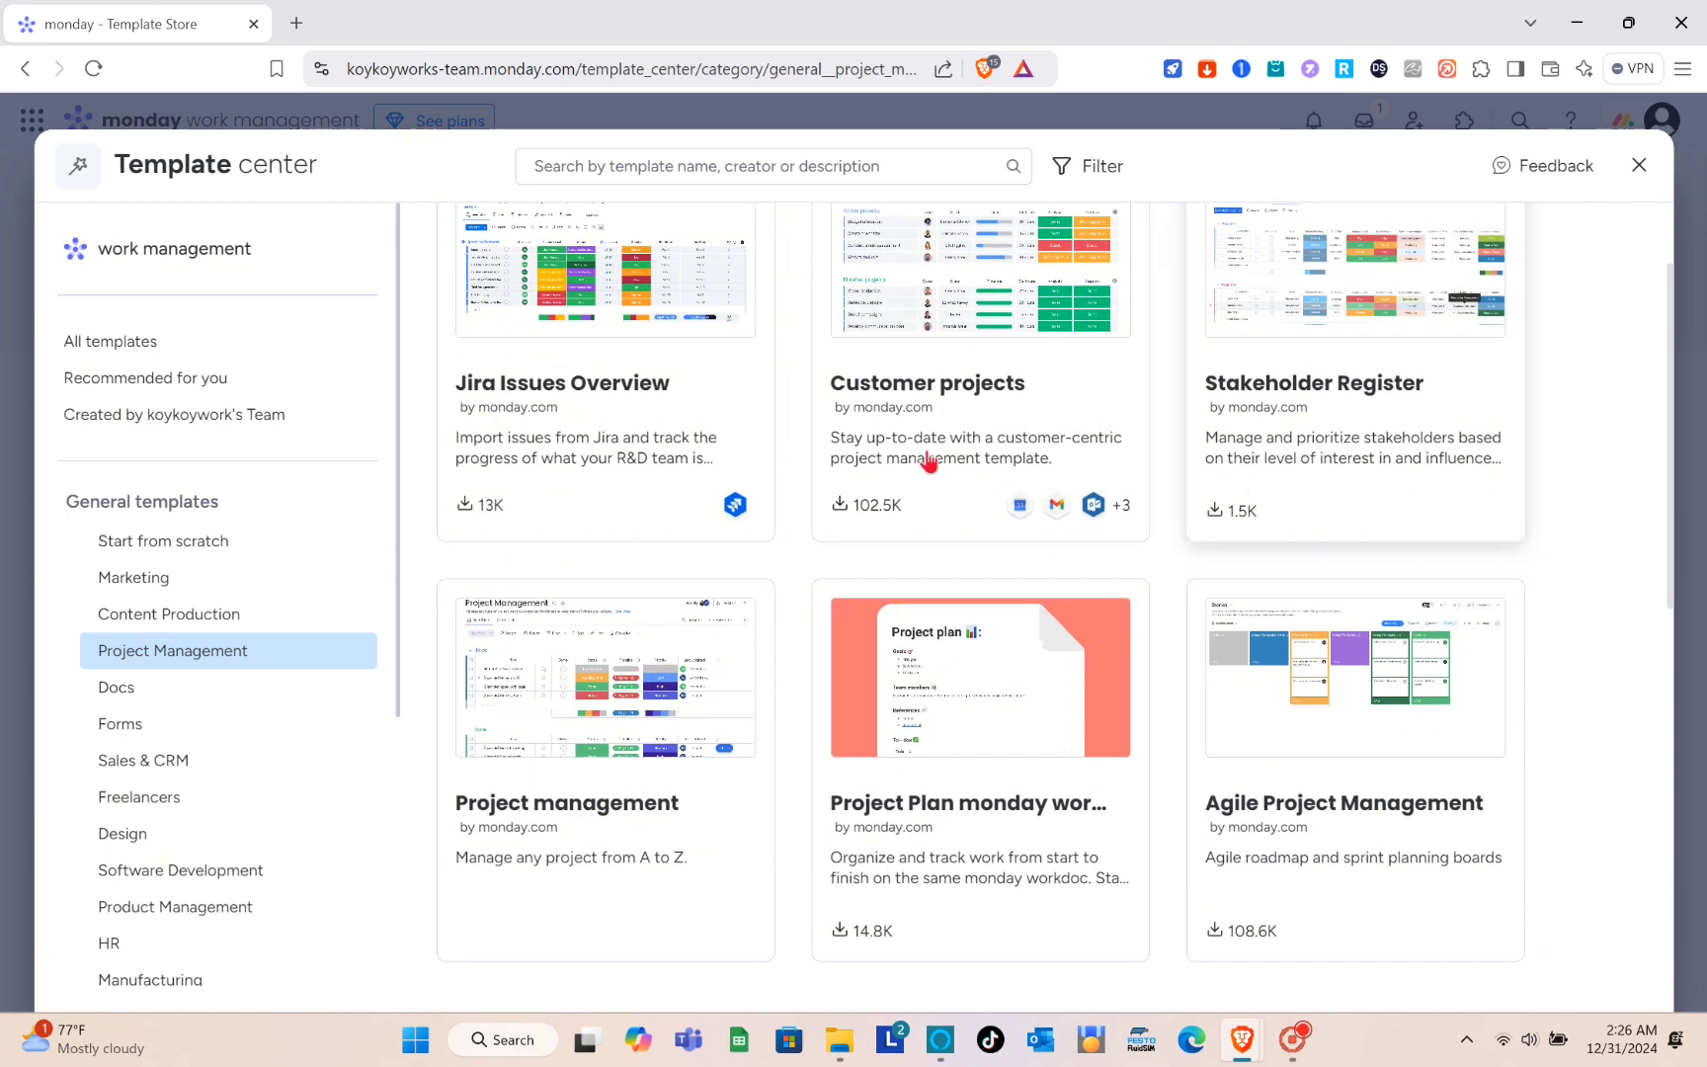
scroll(756, 565, up, 1)
scroll(755, 571, down, 2)
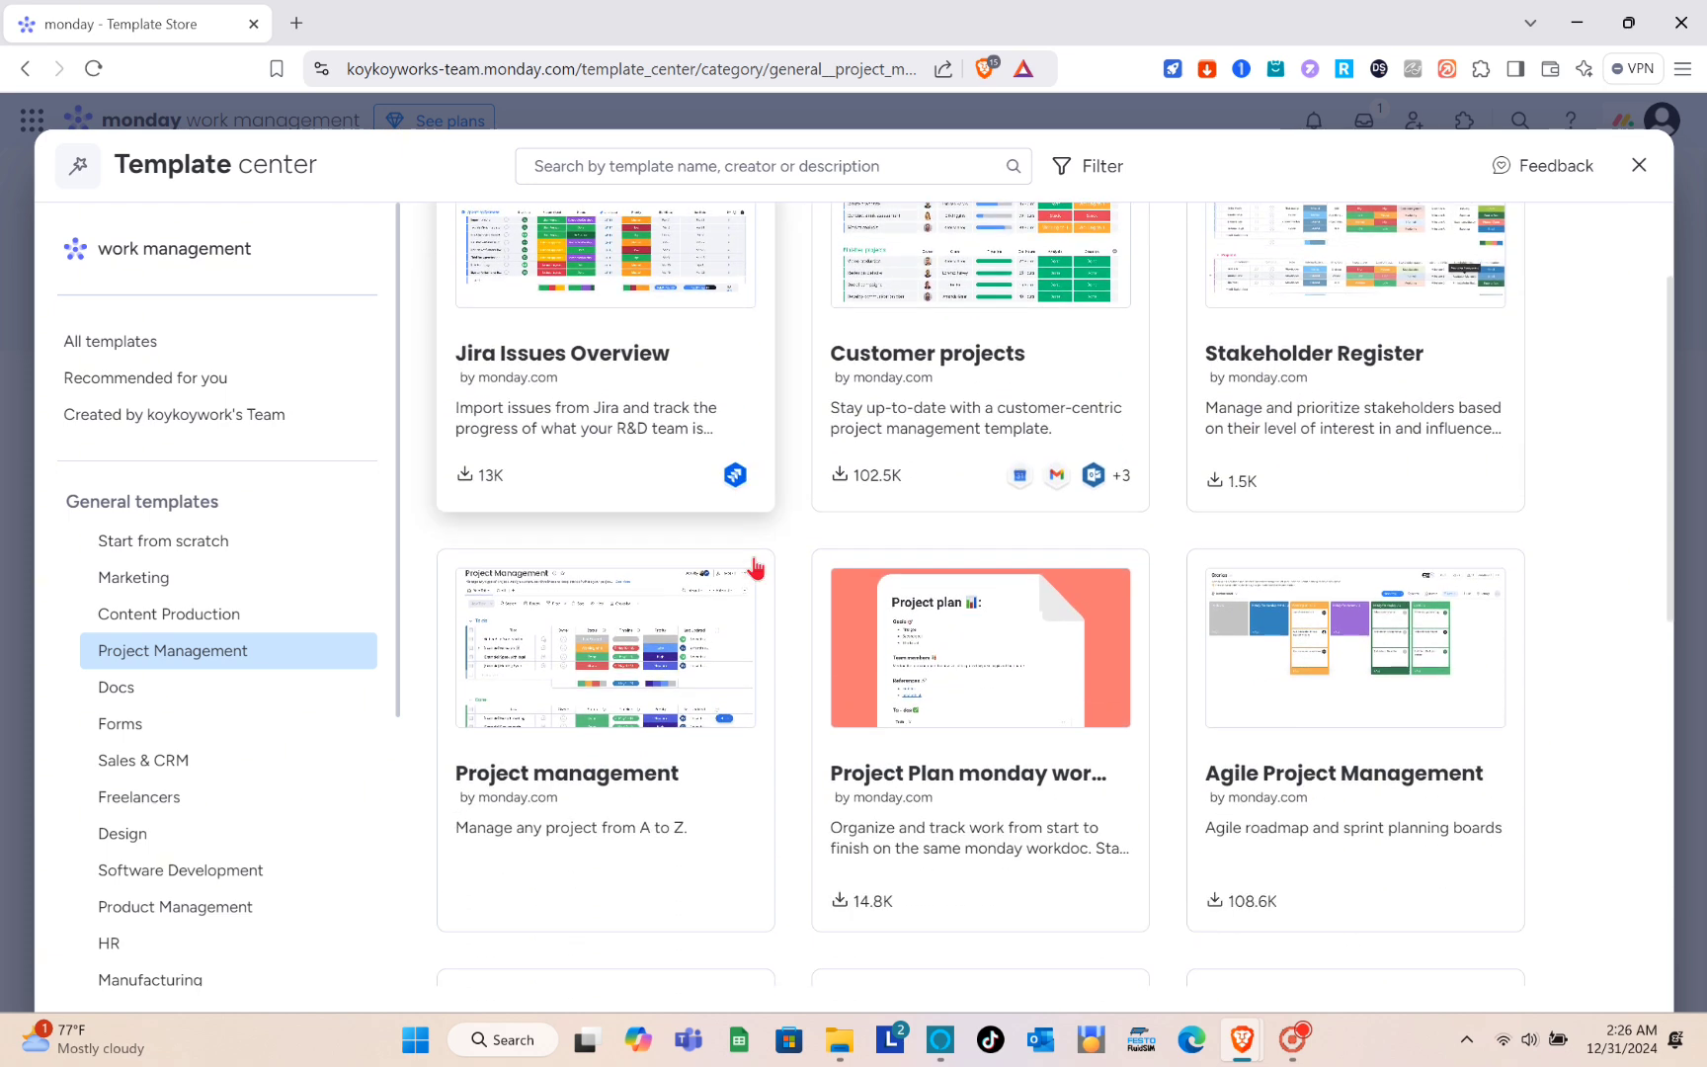
scroll(593, 692, up, 1)
click(544, 736)
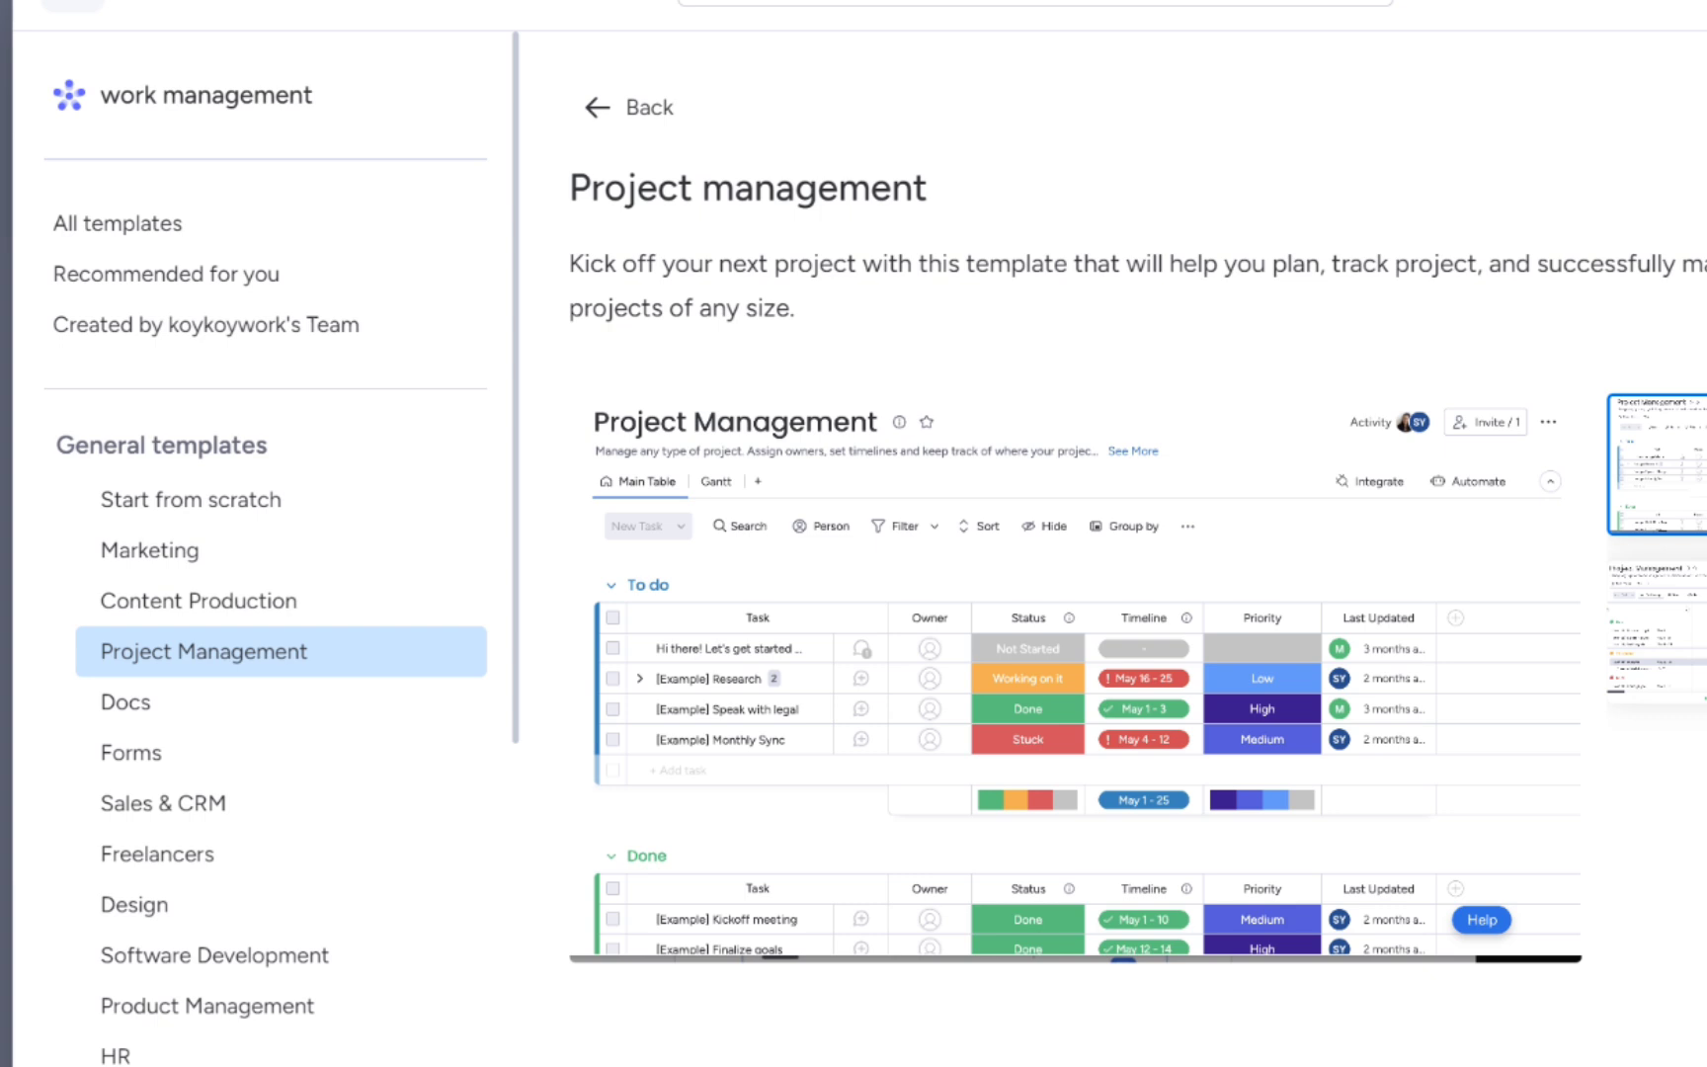
click(1446, 316)
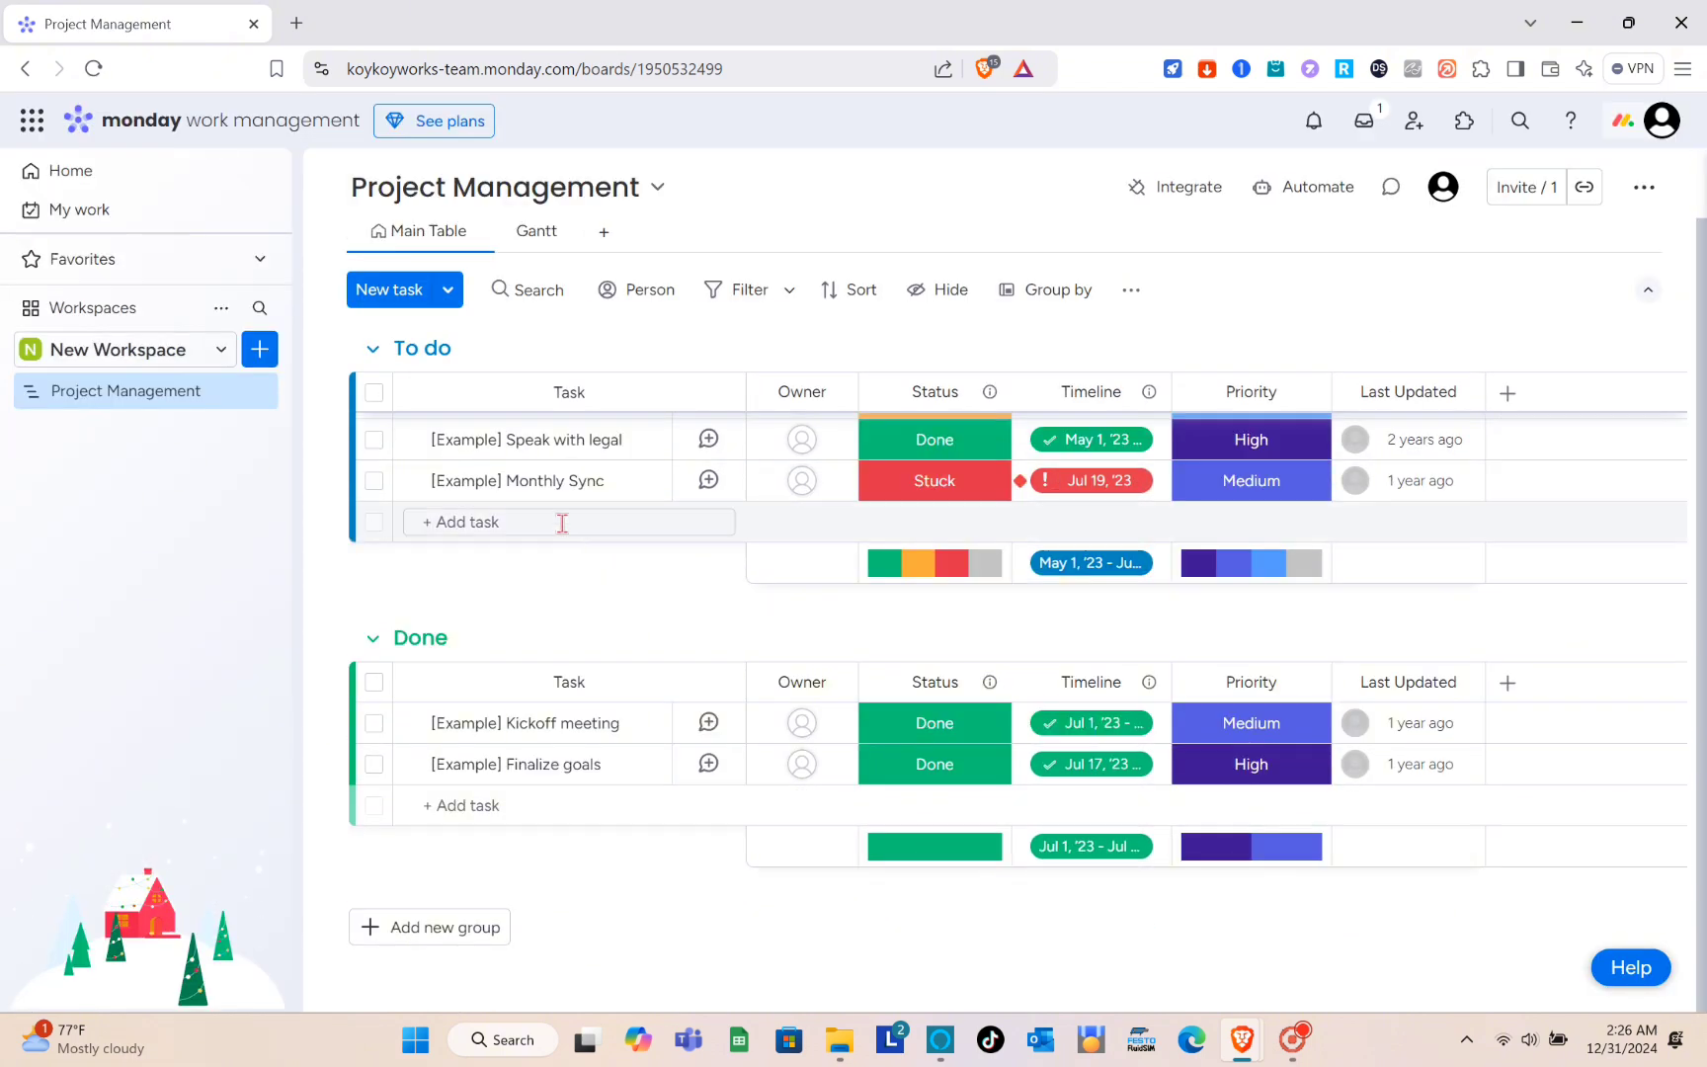
- Open the updates of the "Hi there! Let's get started" task, view its welcome post, and close them
click(568, 433)
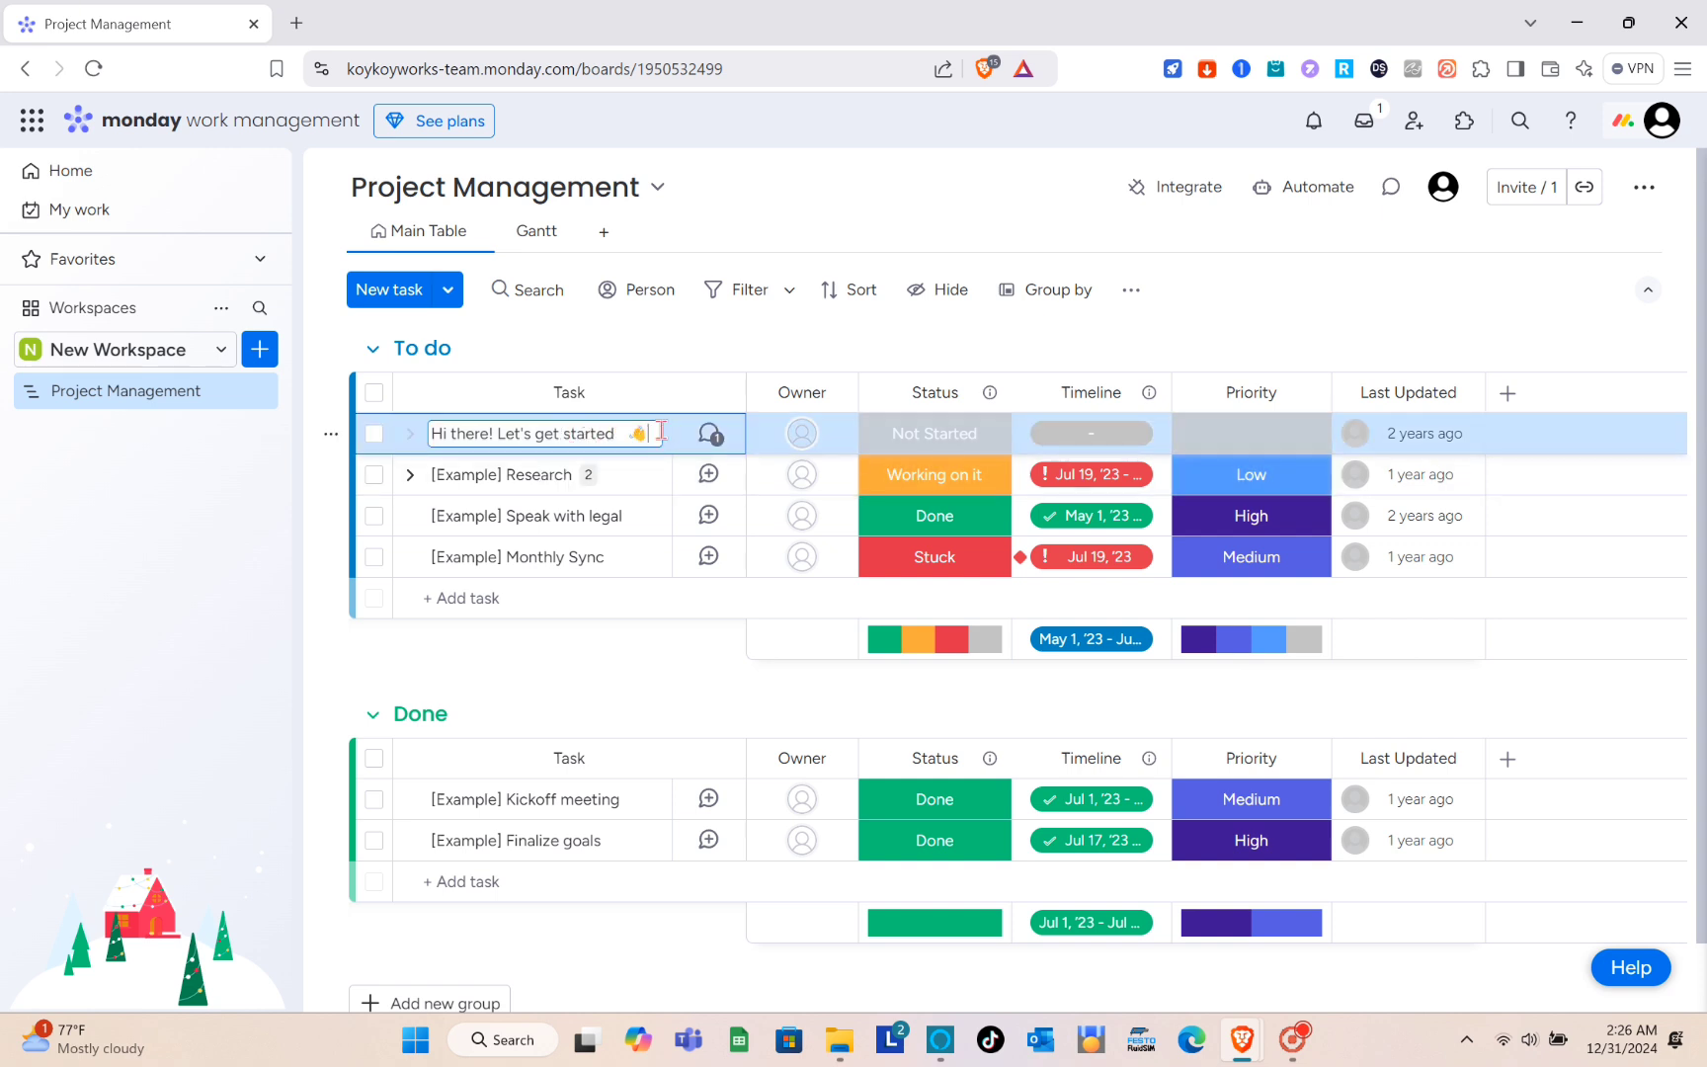
click(724, 435)
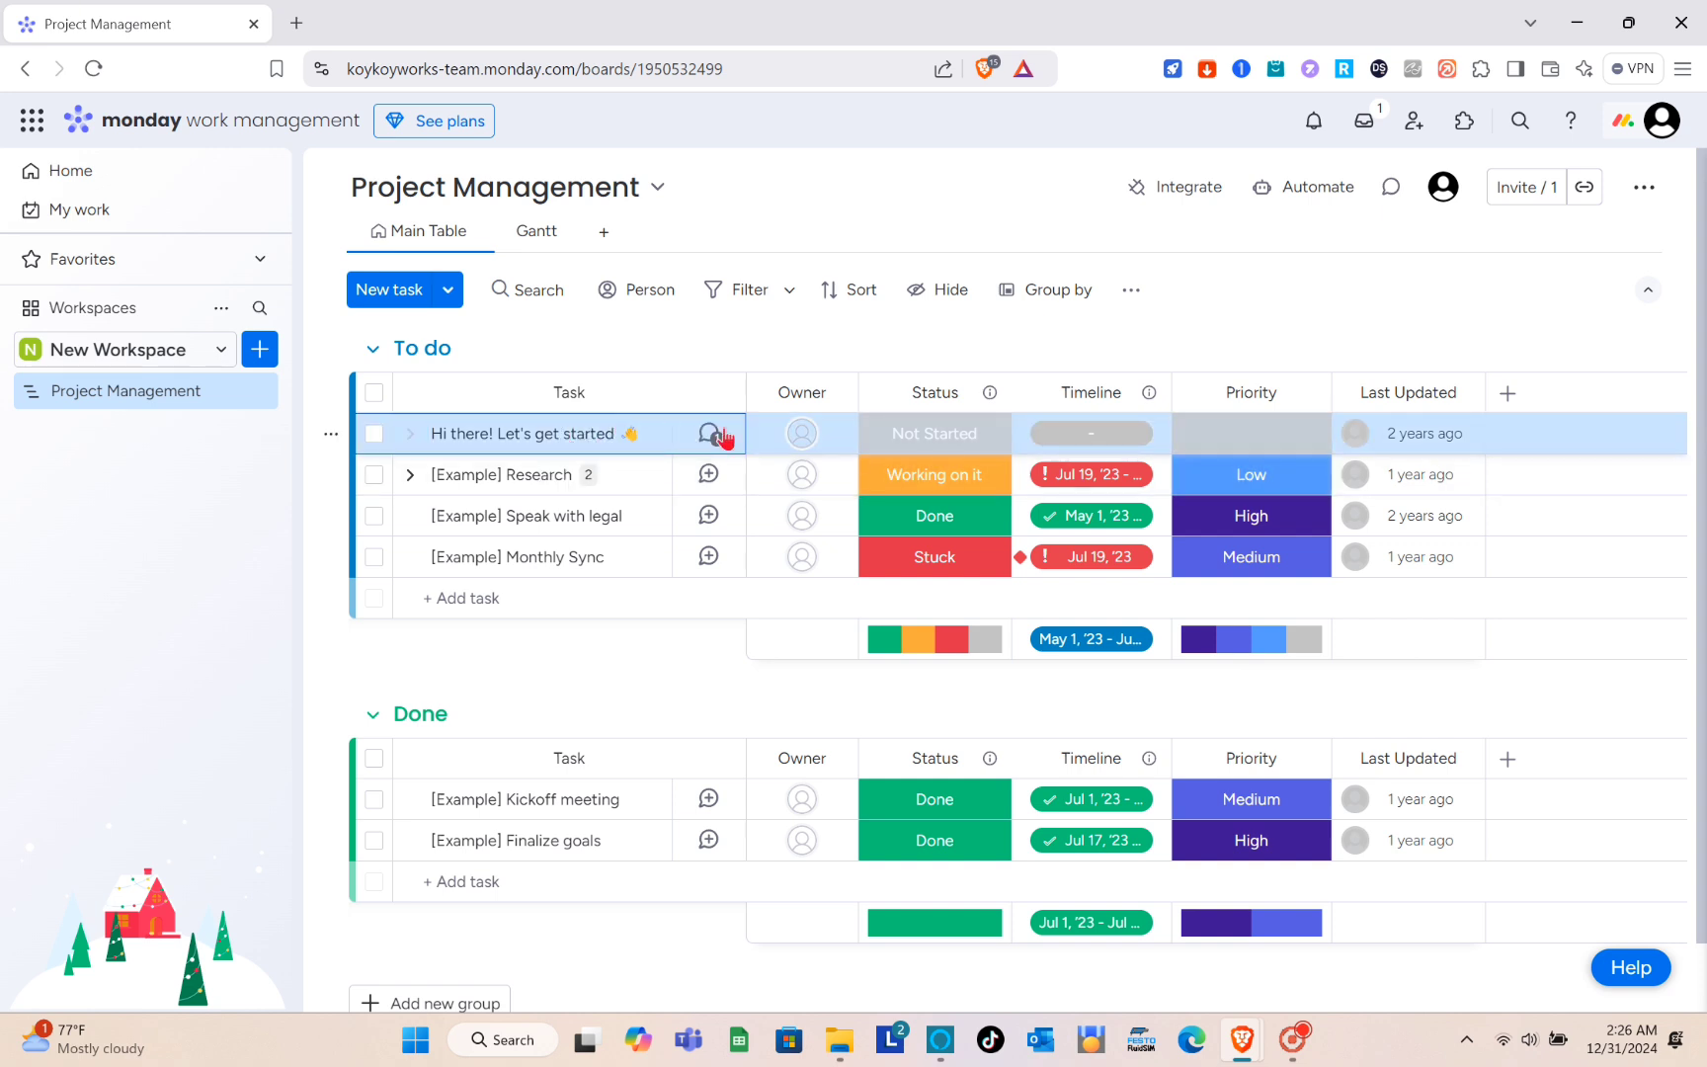
click(724, 436)
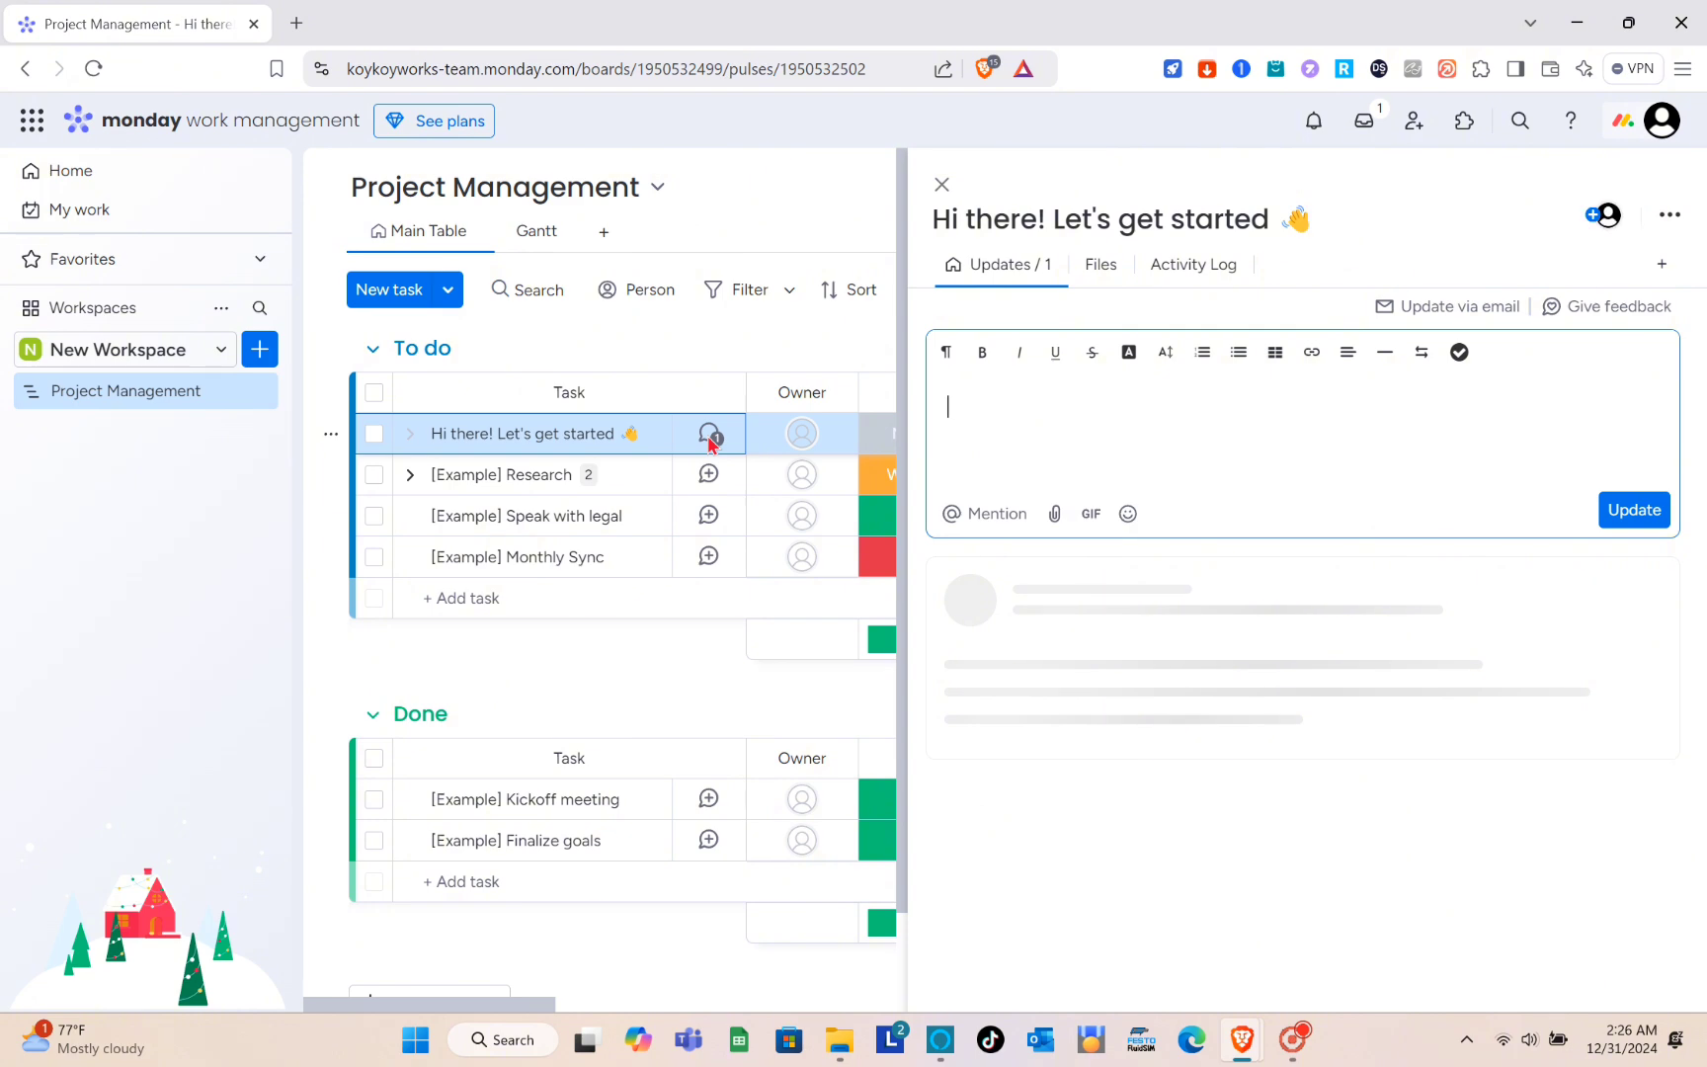
click(1126, 410)
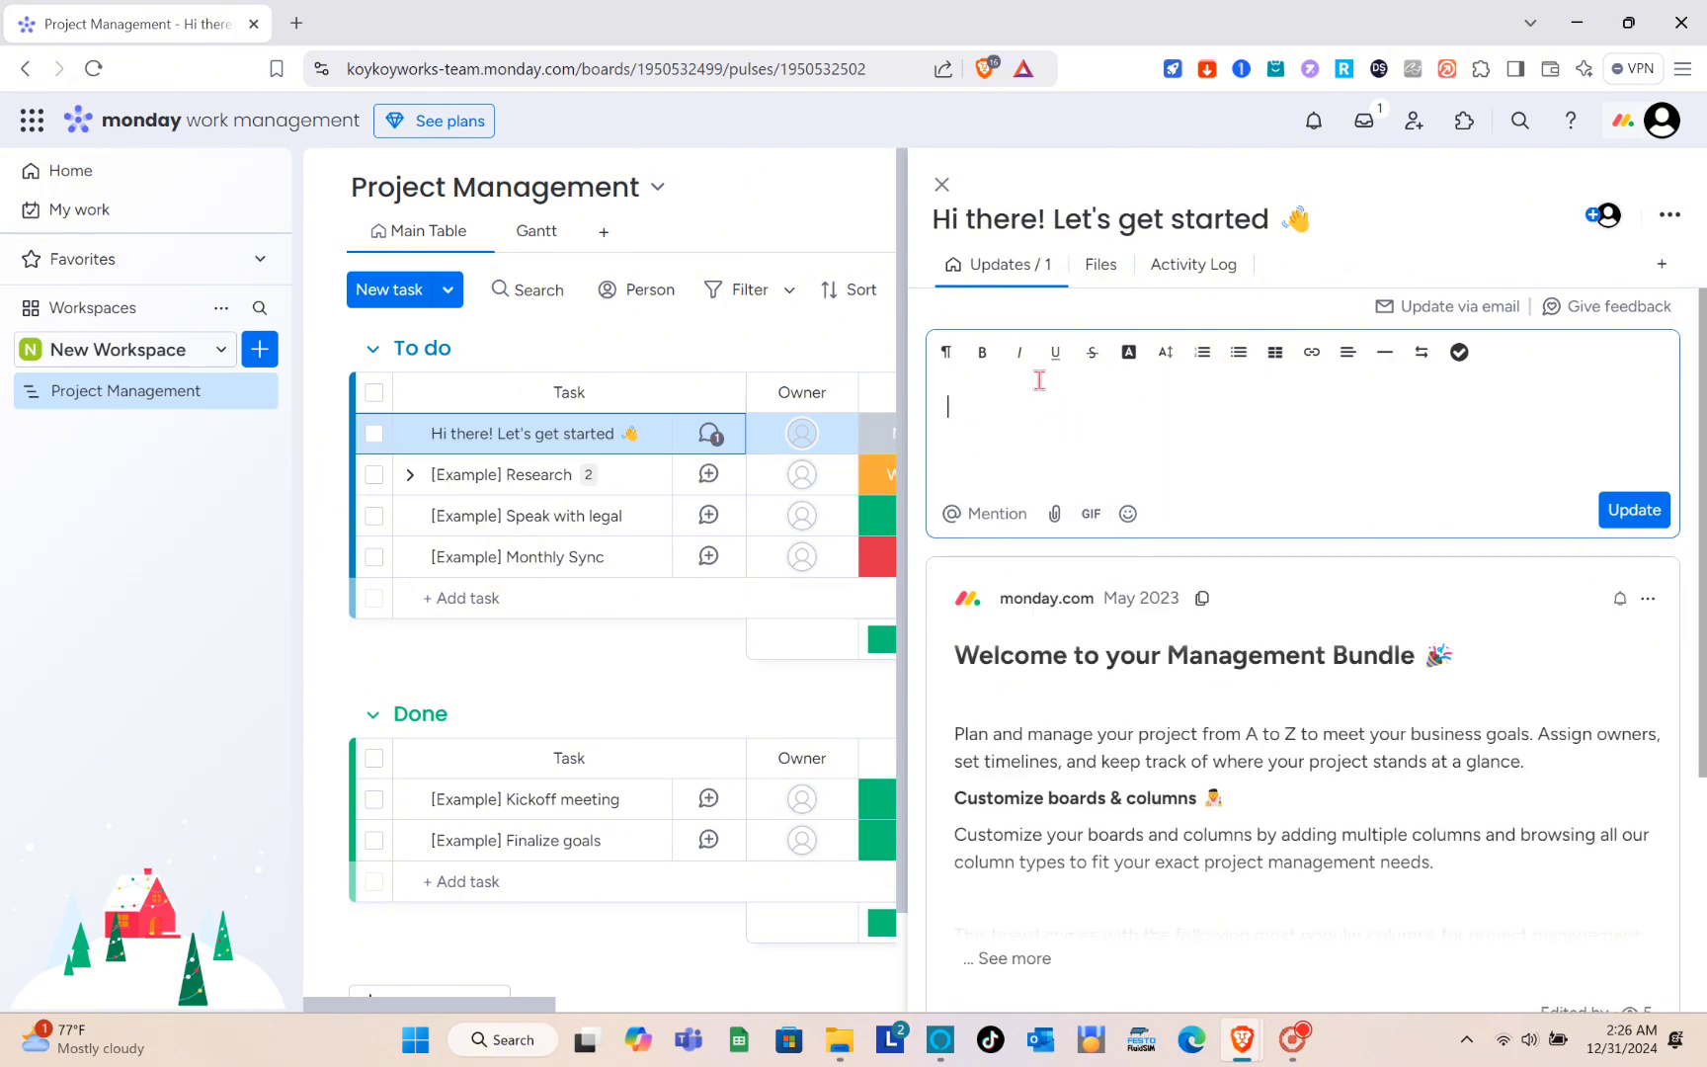
click(942, 187)
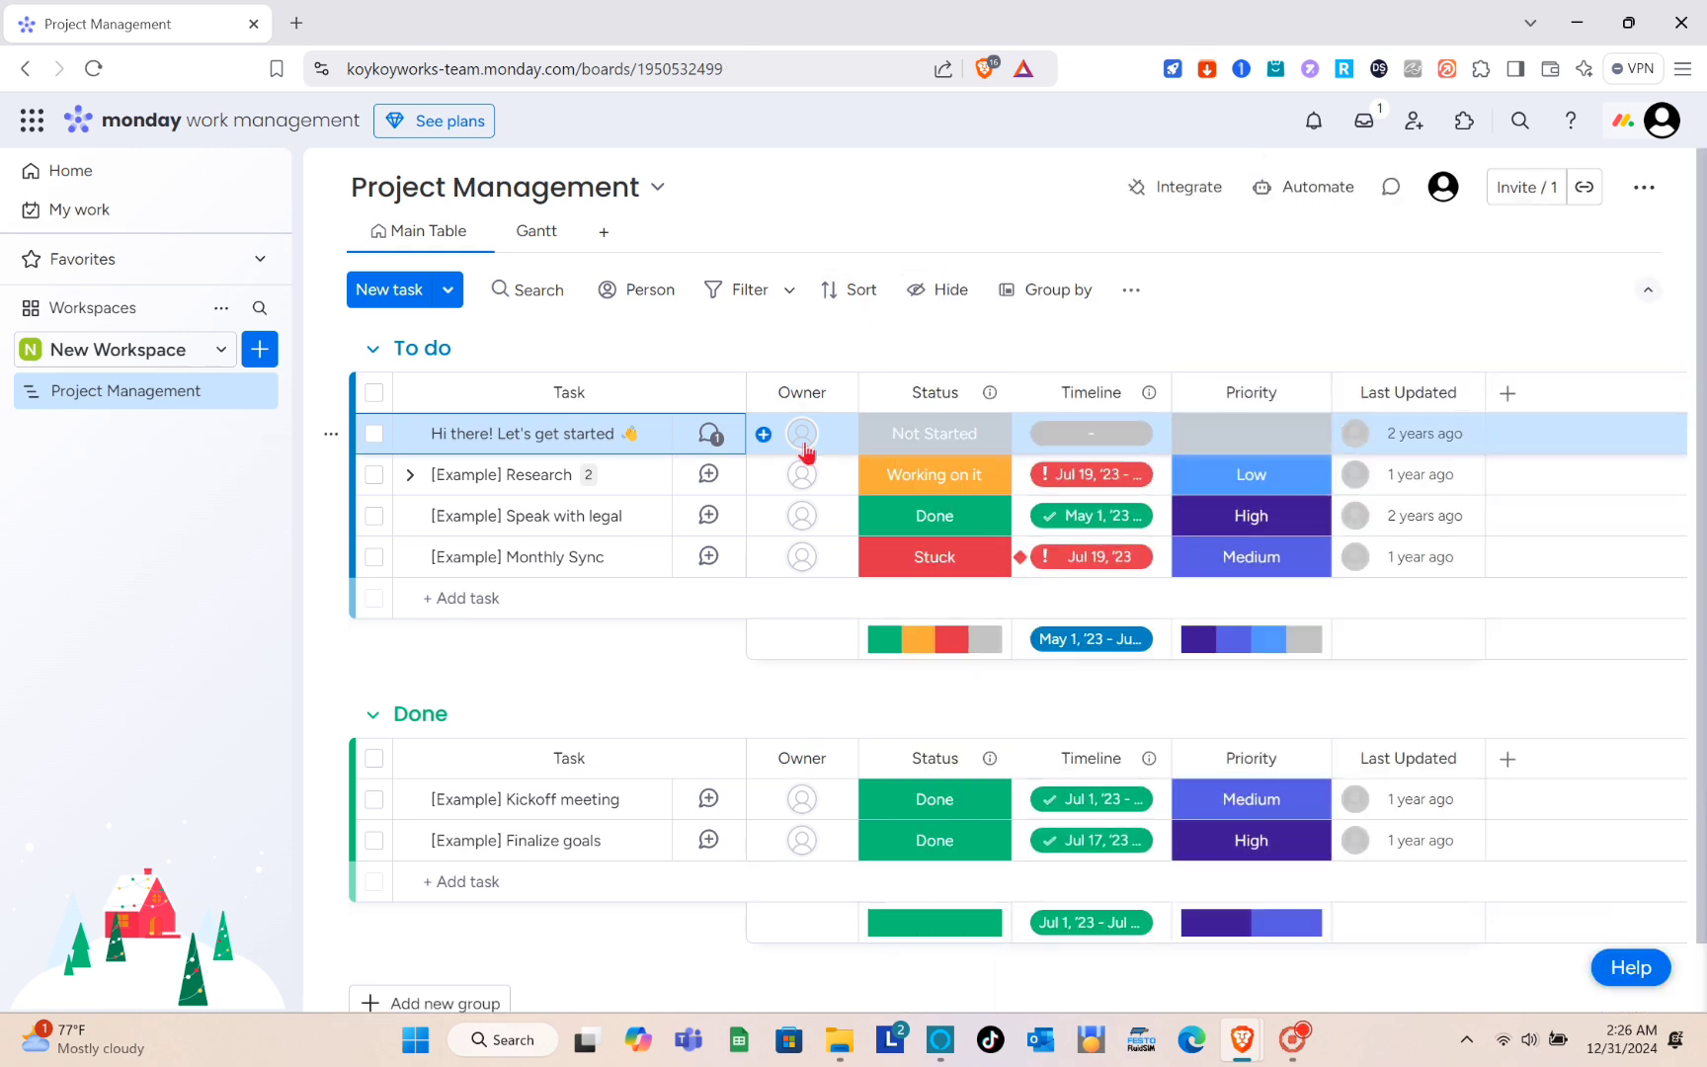
- Examine the first task's Status cell and look over the board's To do and Done groups
click(929, 446)
click(928, 445)
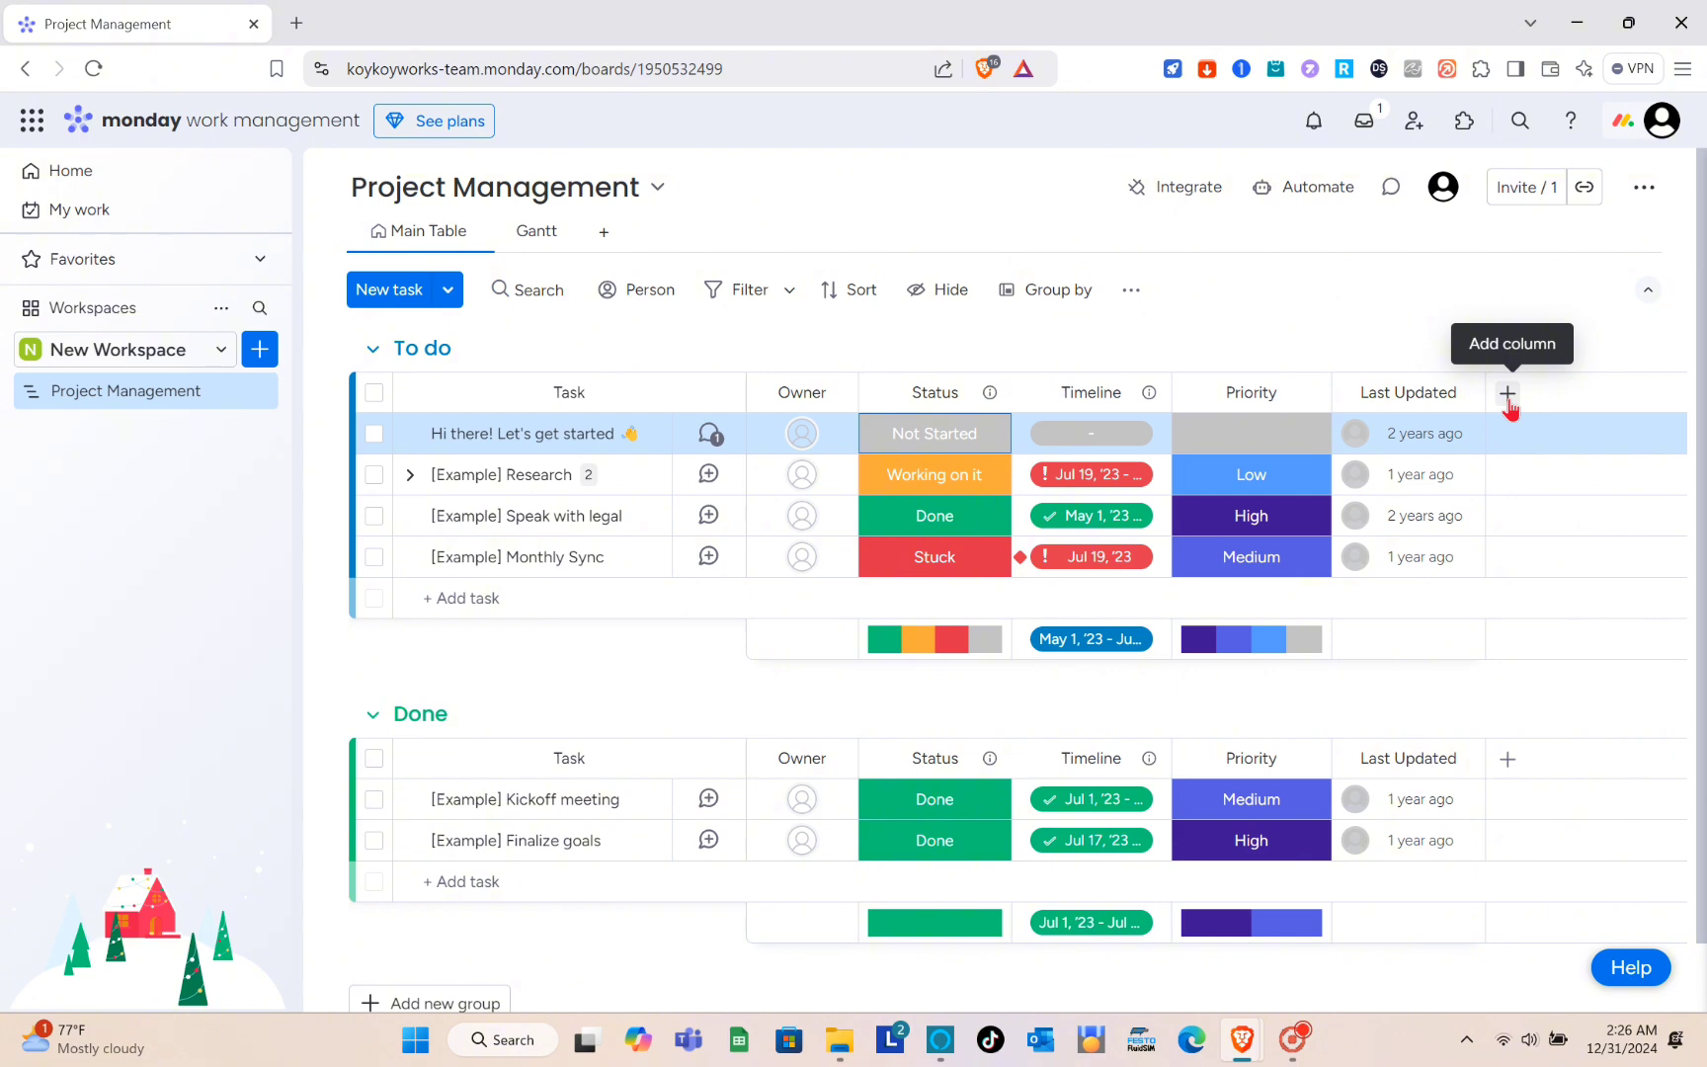
scroll(888, 593, down, 1)
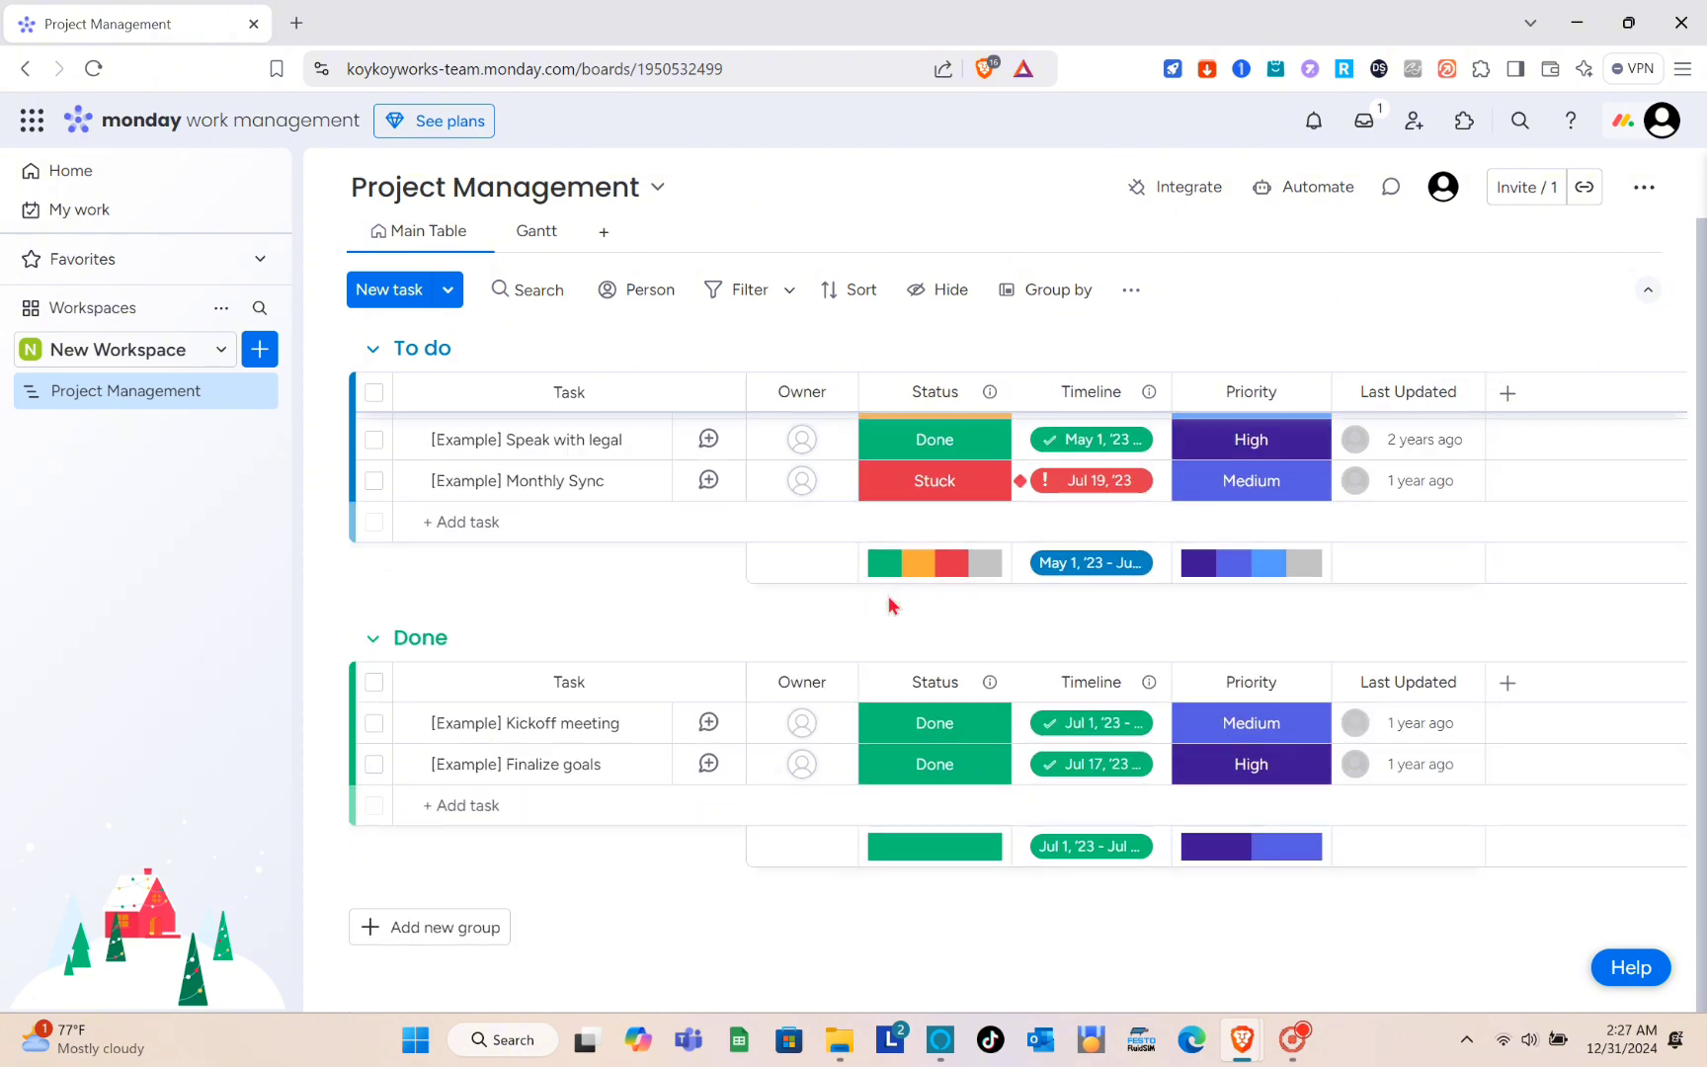
scroll(887, 605, up, 1)
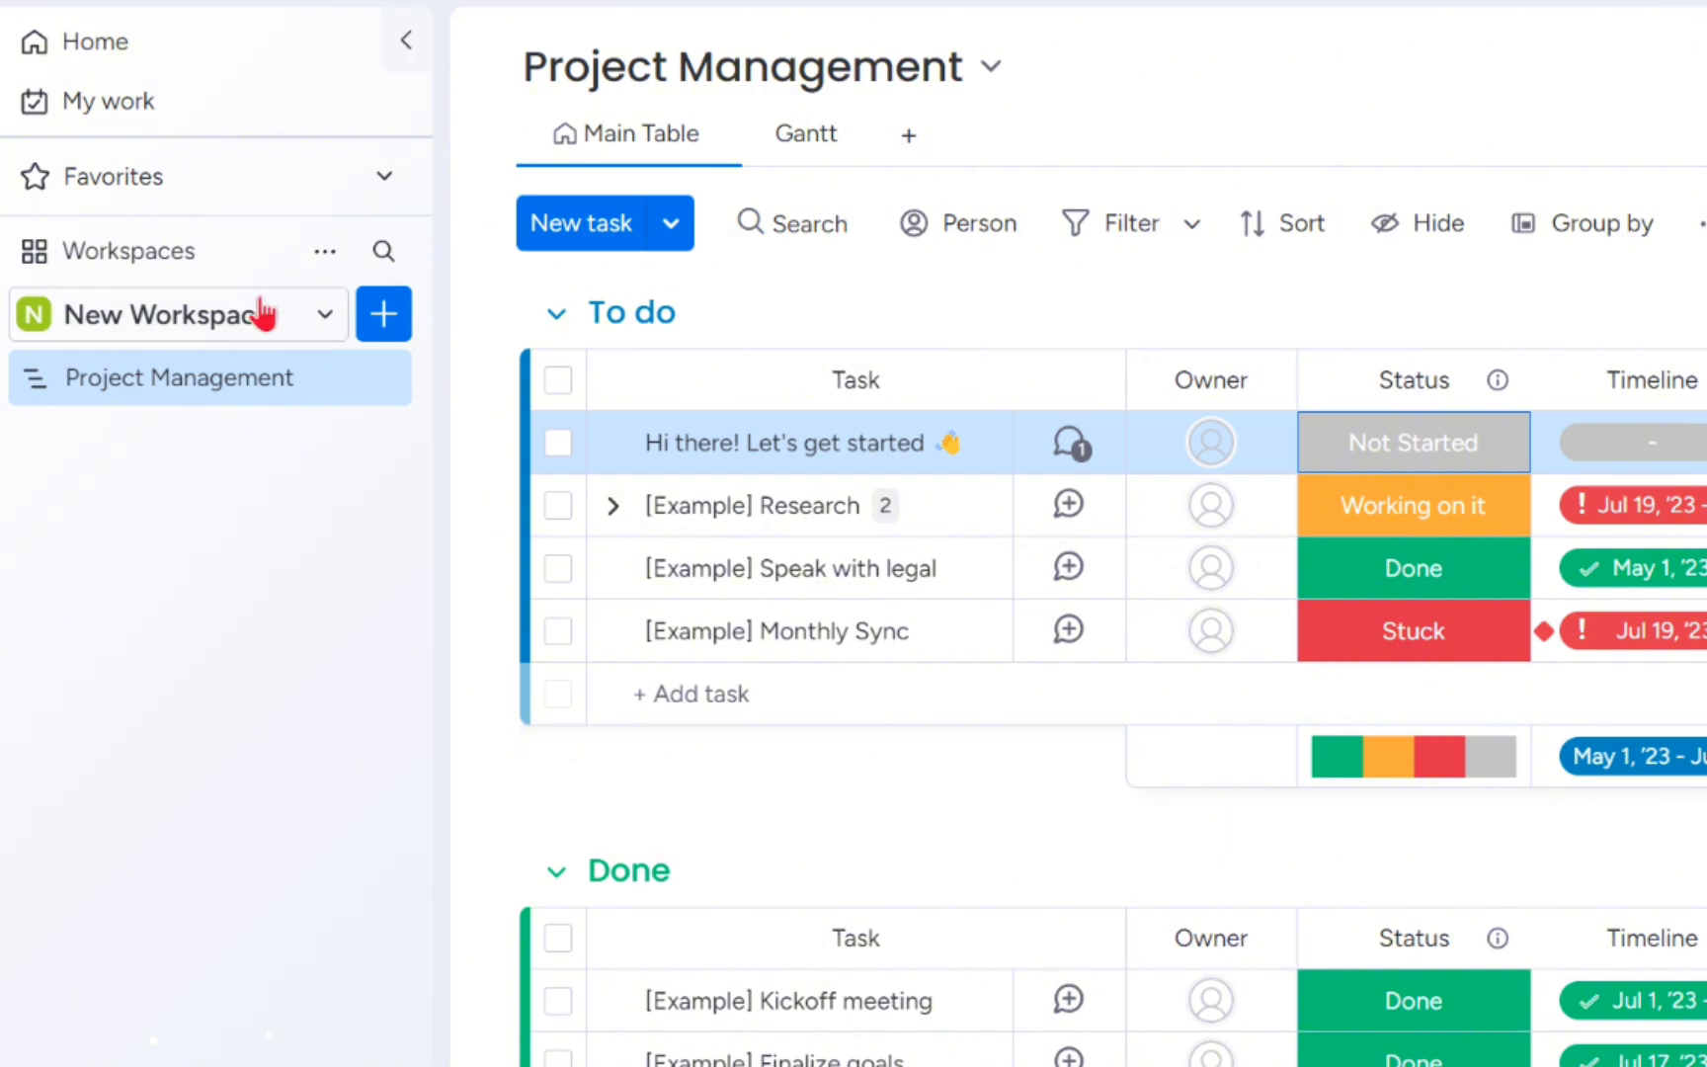
- Check the list of workspaces and review the recently visited items on the home page
click(291, 336)
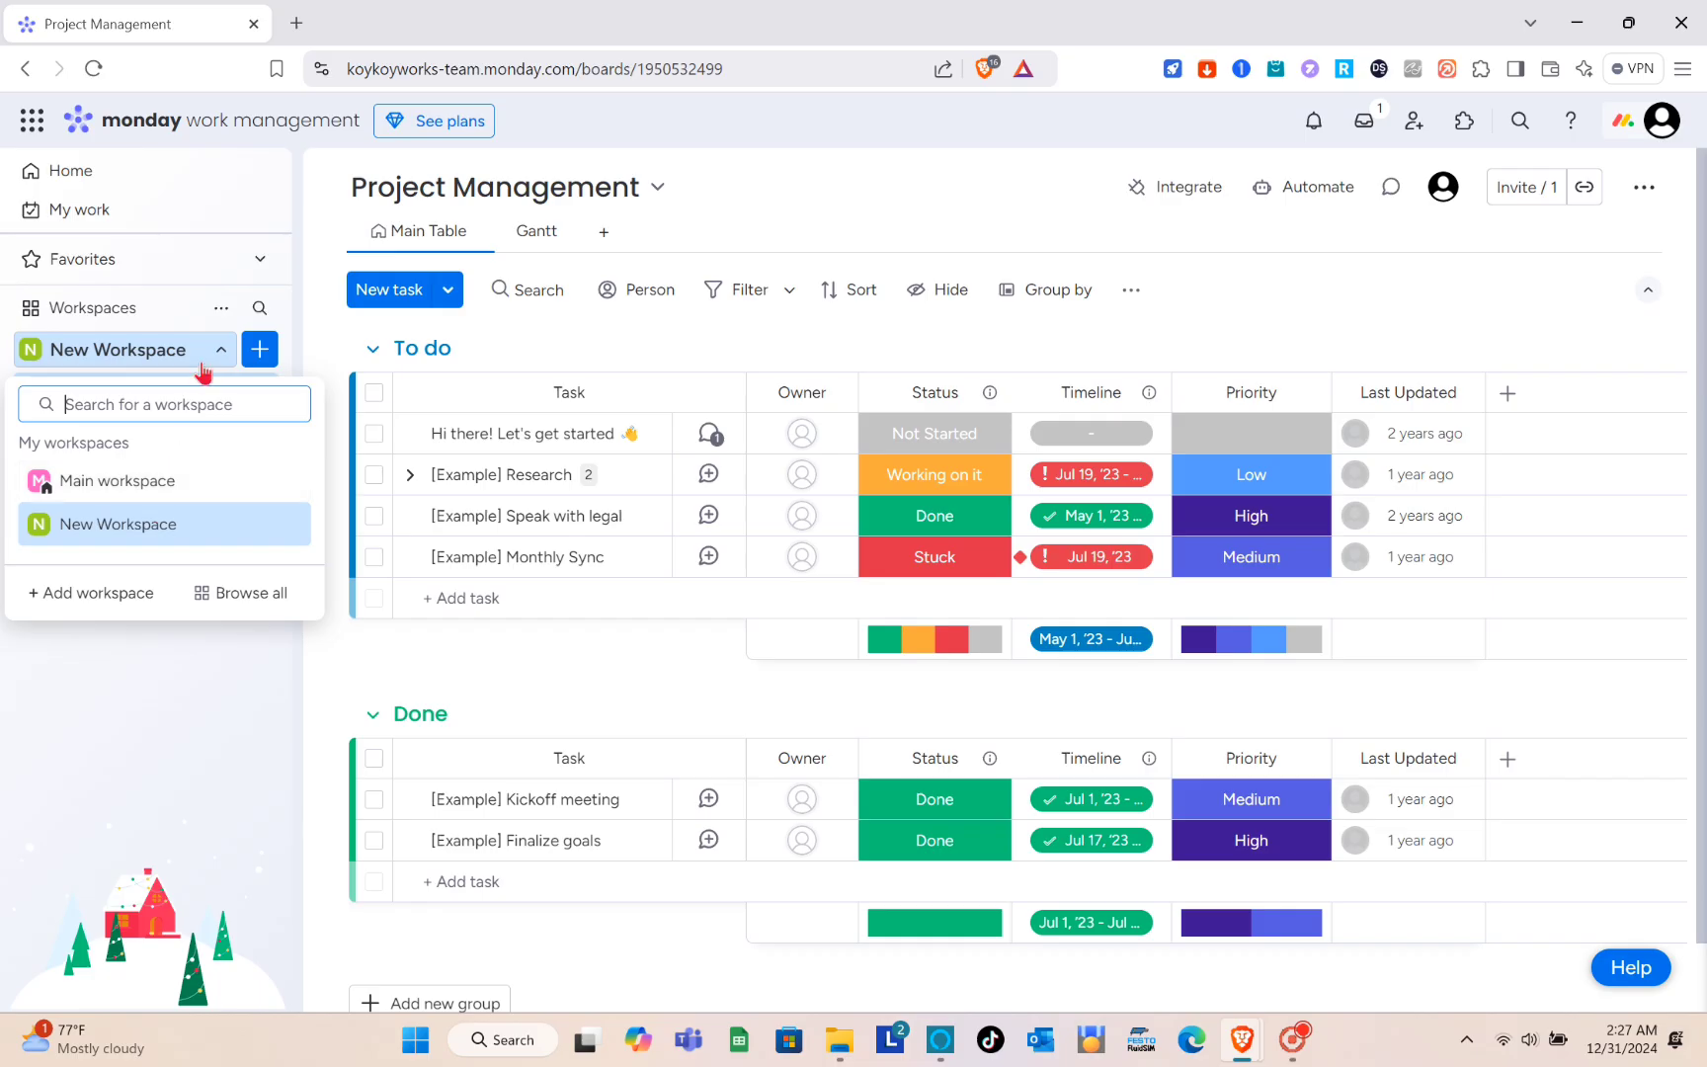
click(219, 350)
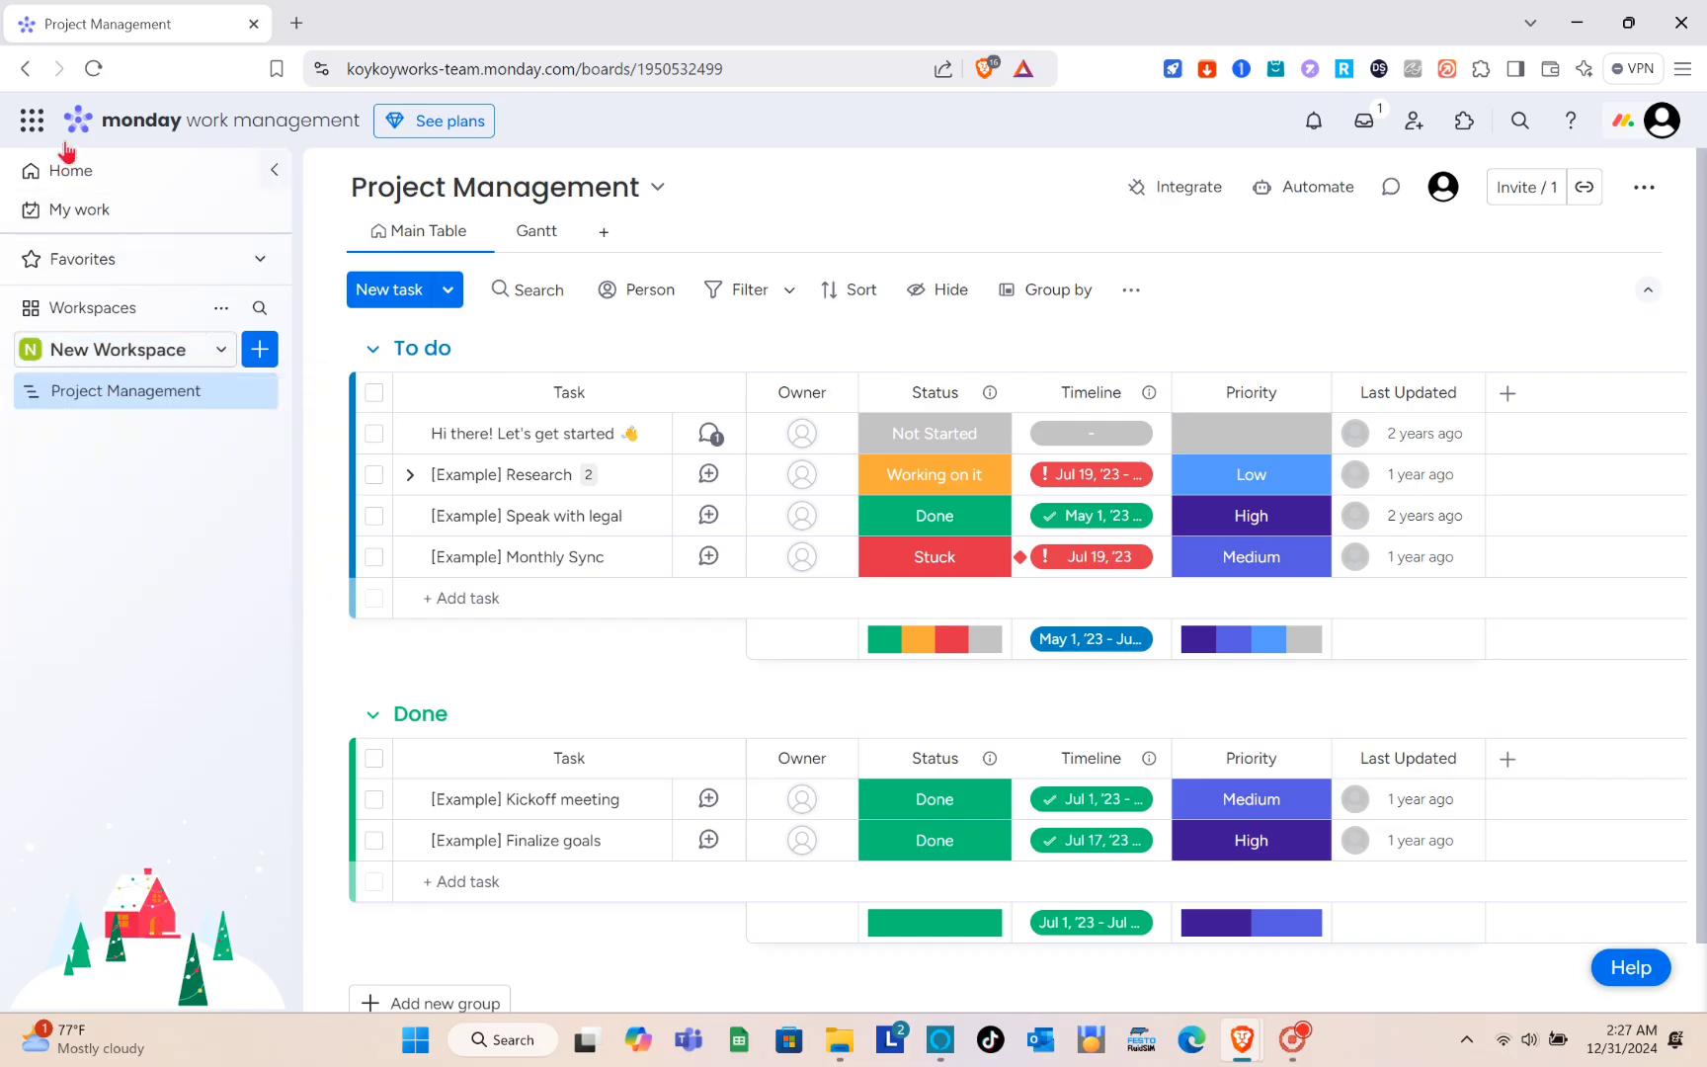
click(71, 172)
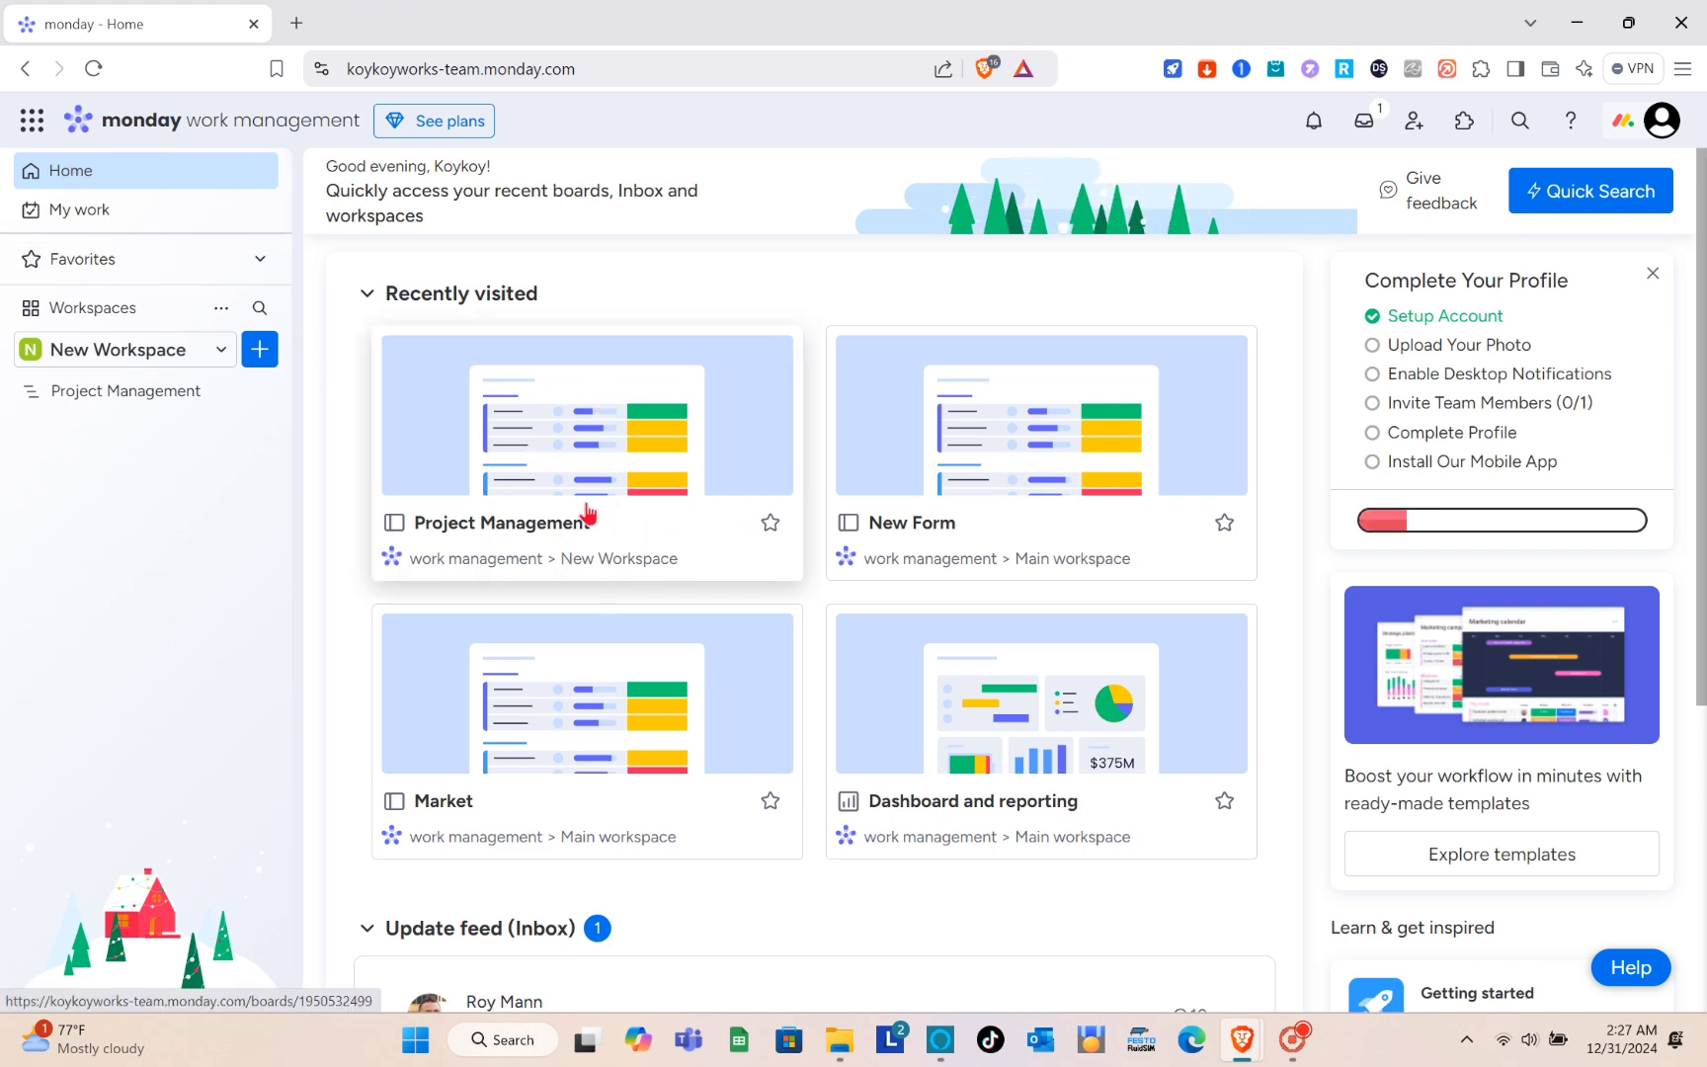
scroll(590, 511, down, 1)
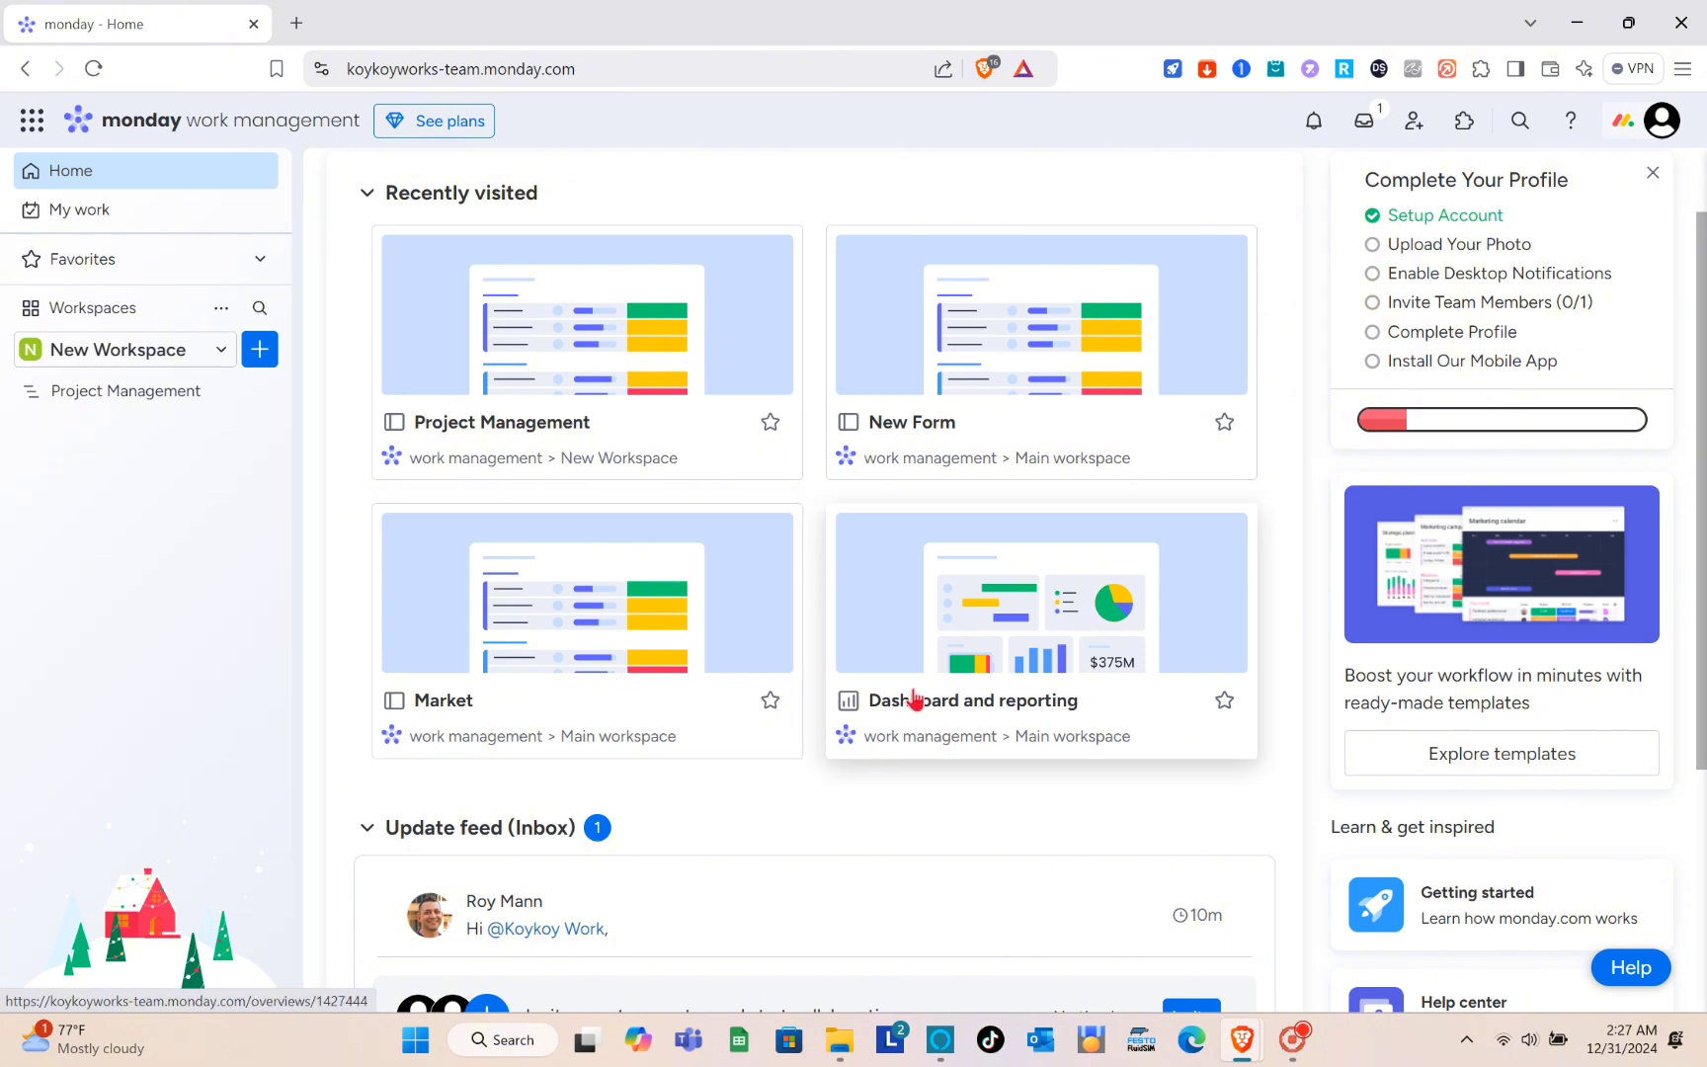
scroll(573, 415, down, 3)
scroll(573, 415, up, 4)
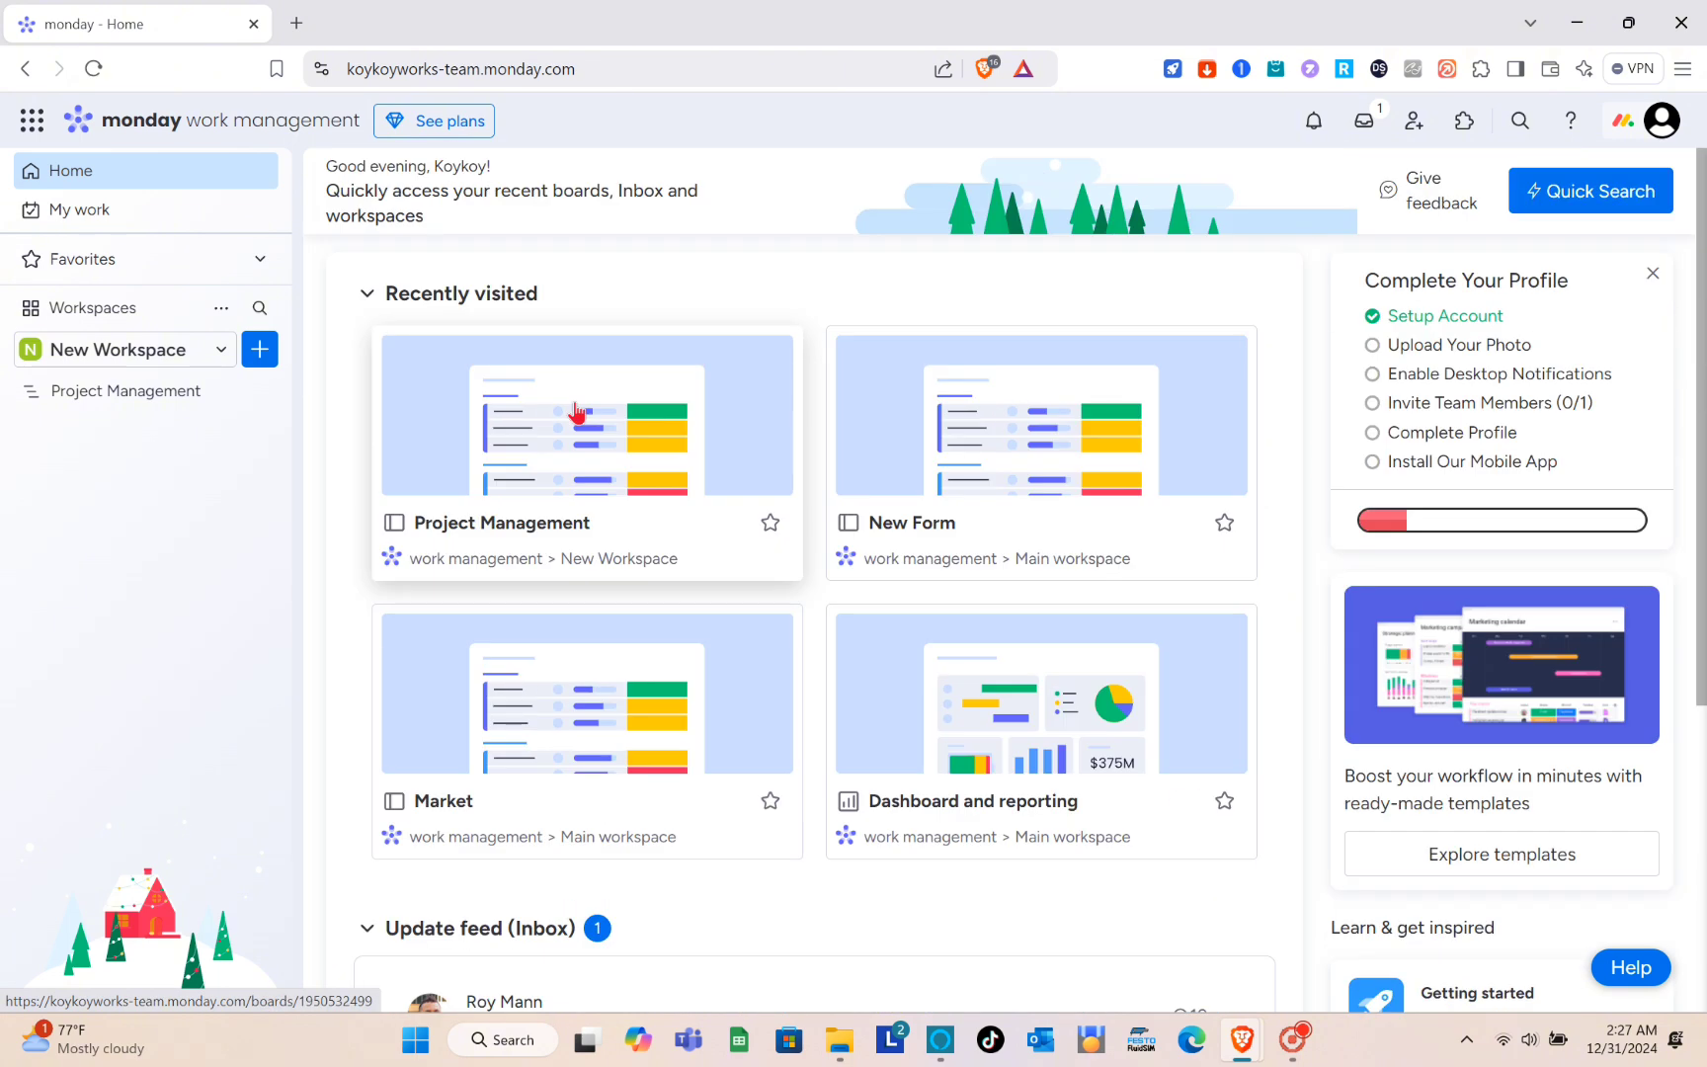
- Open the Dashboard and reporting dashboard and examine its task count, status, owner and overdue widgets
click(978, 724)
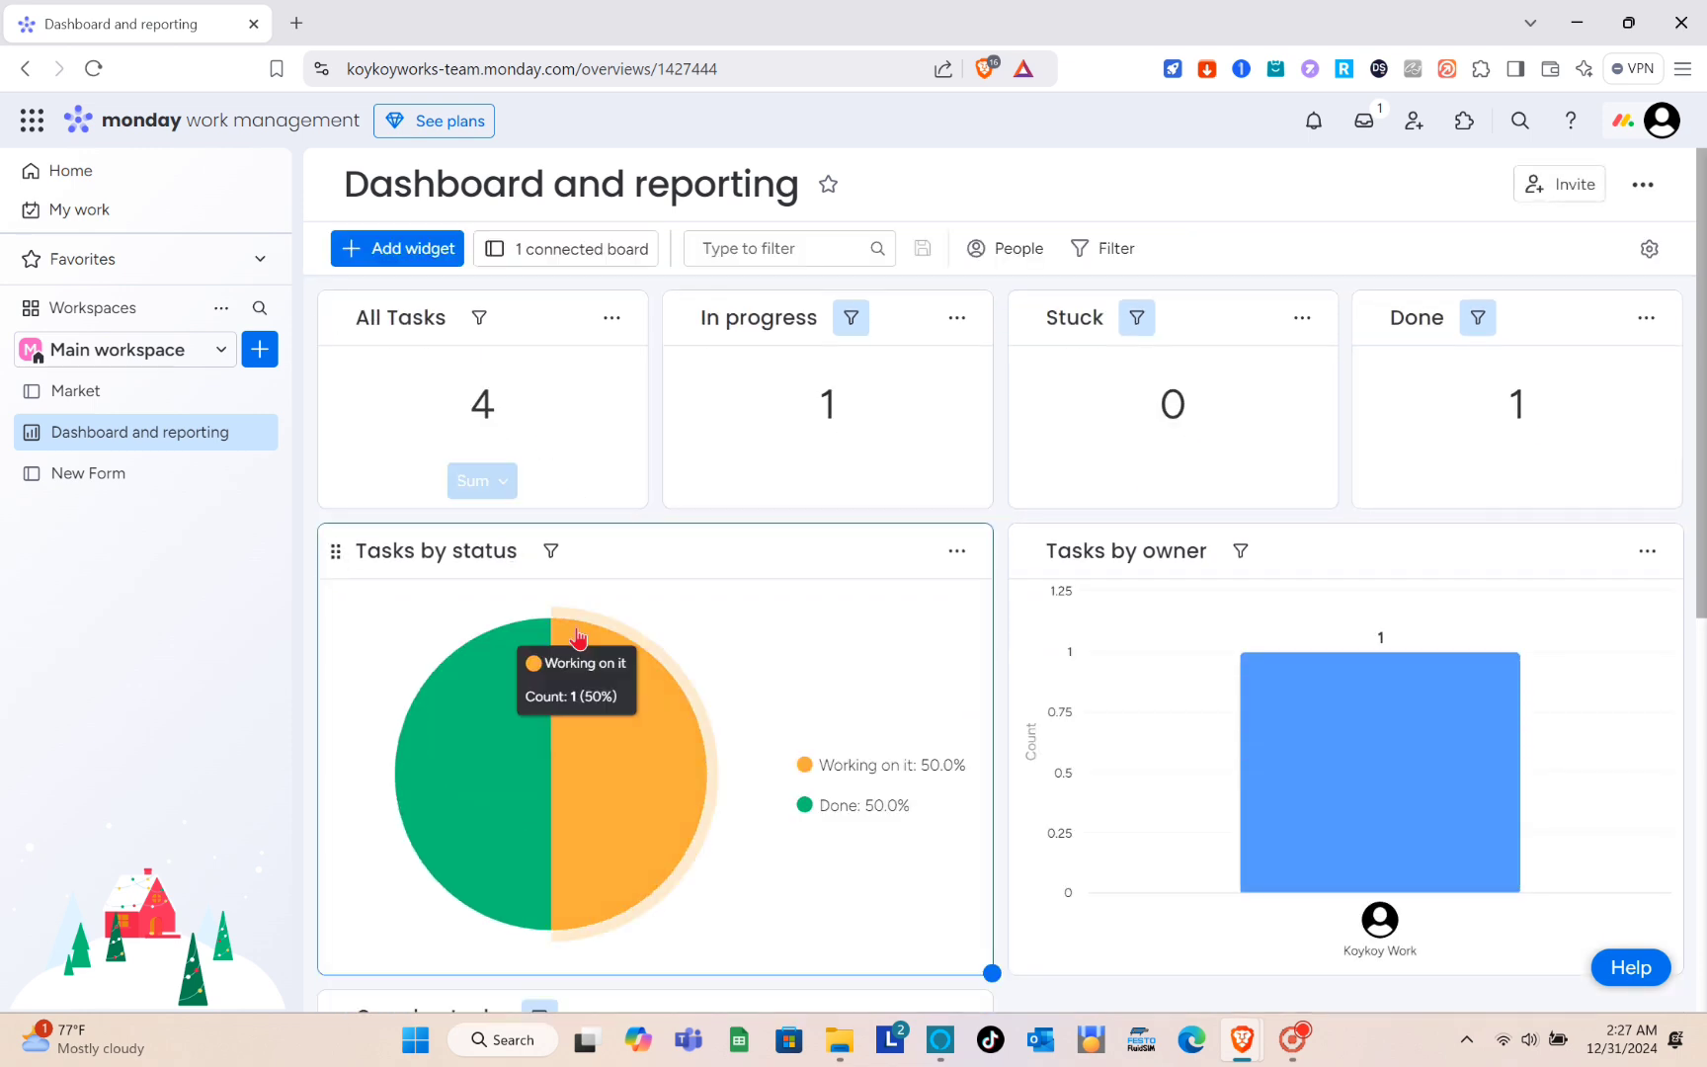
scroll(577, 637, down, 2)
scroll(577, 637, up, 2)
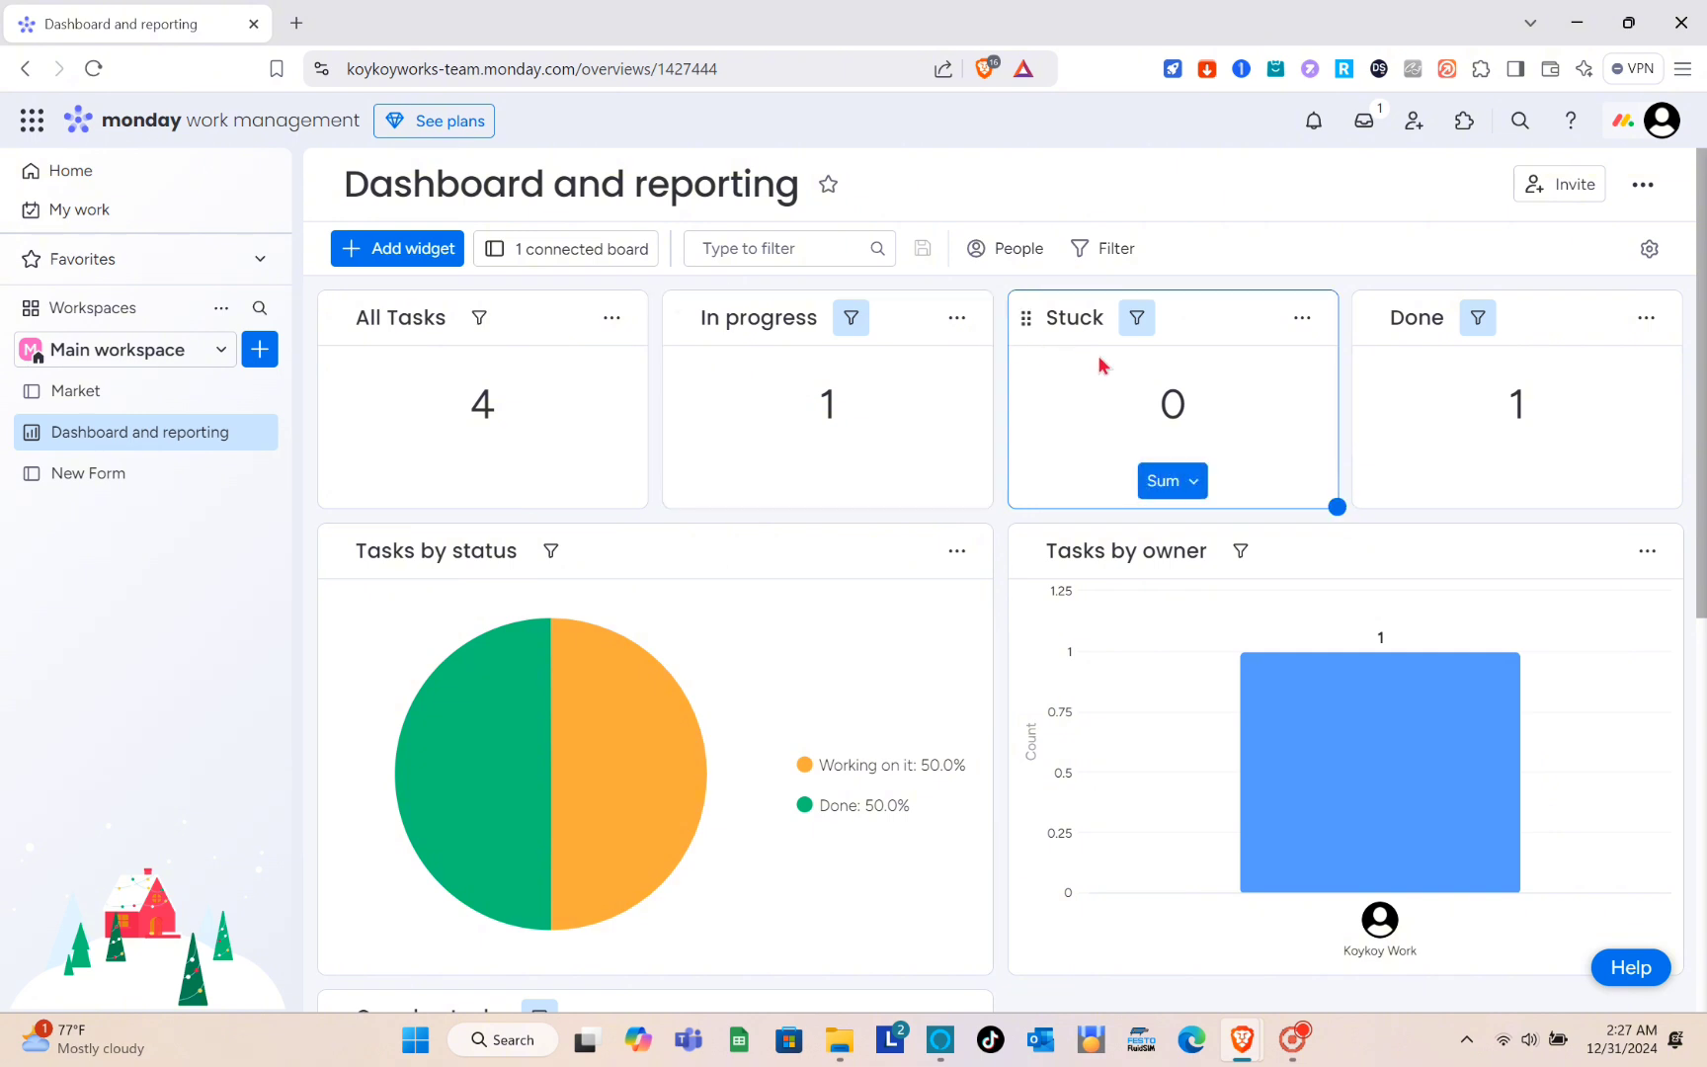
scroll(947, 507, down, 3)
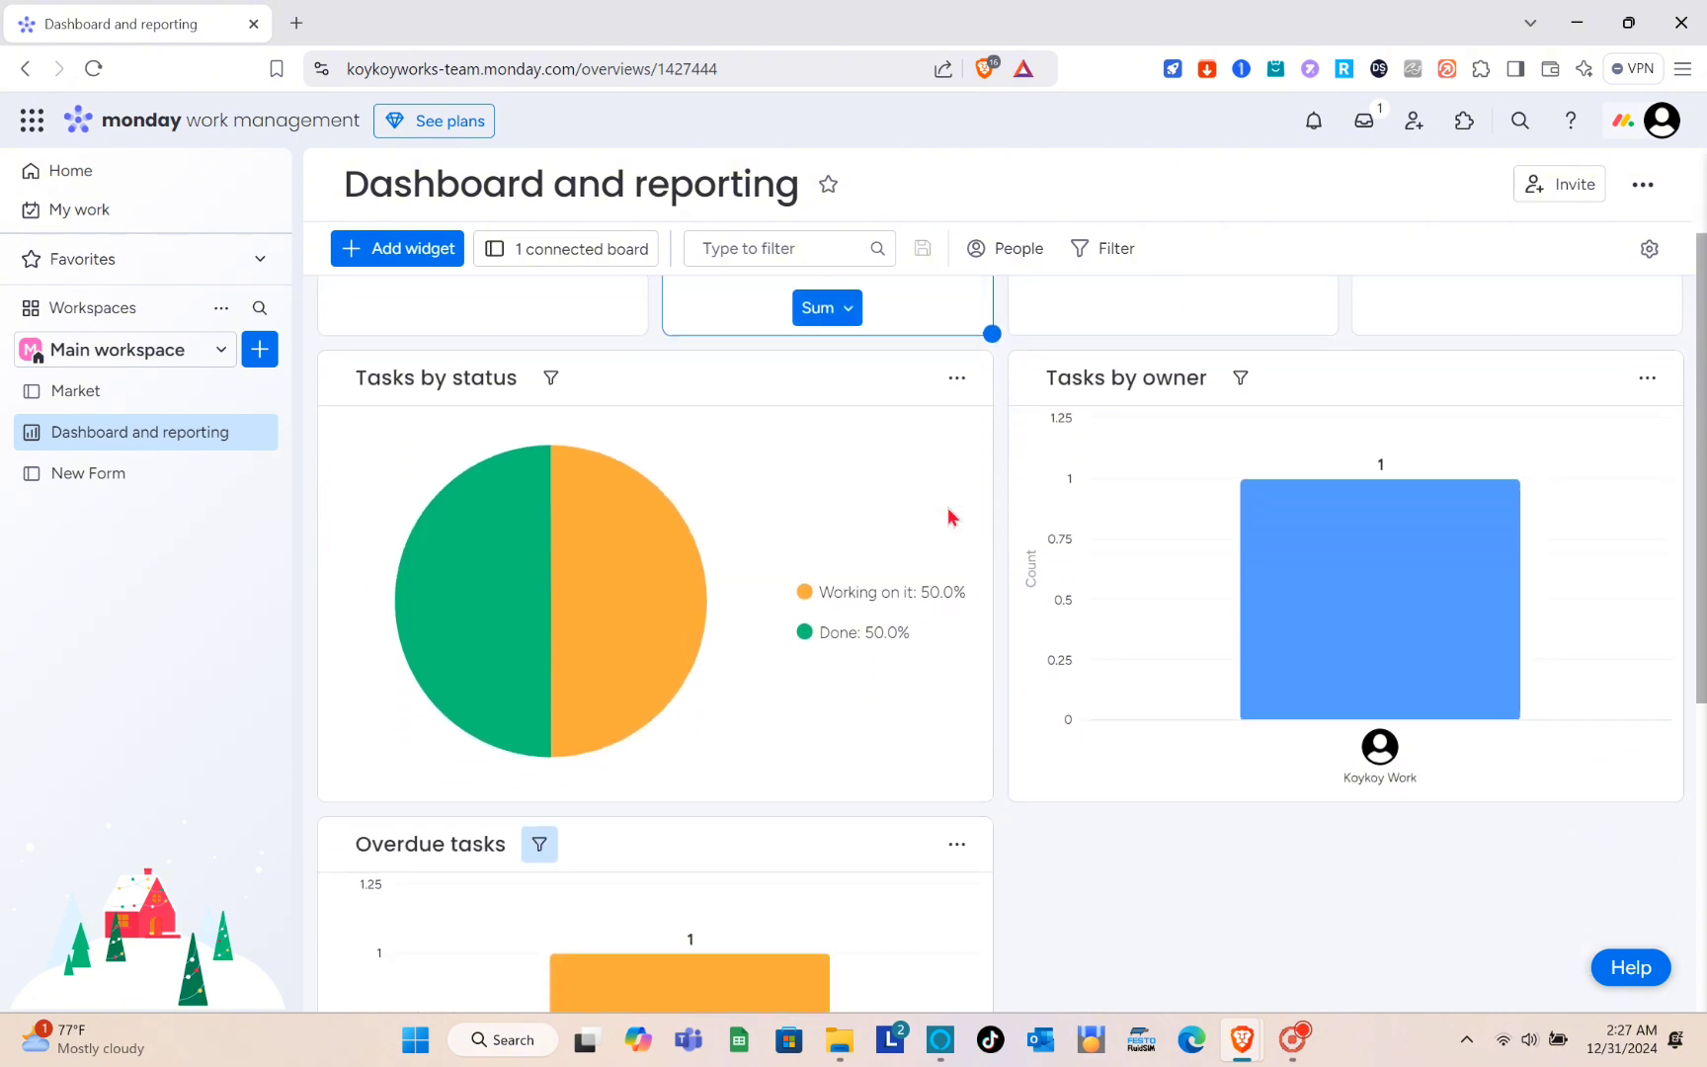
mouse_move(731, 581)
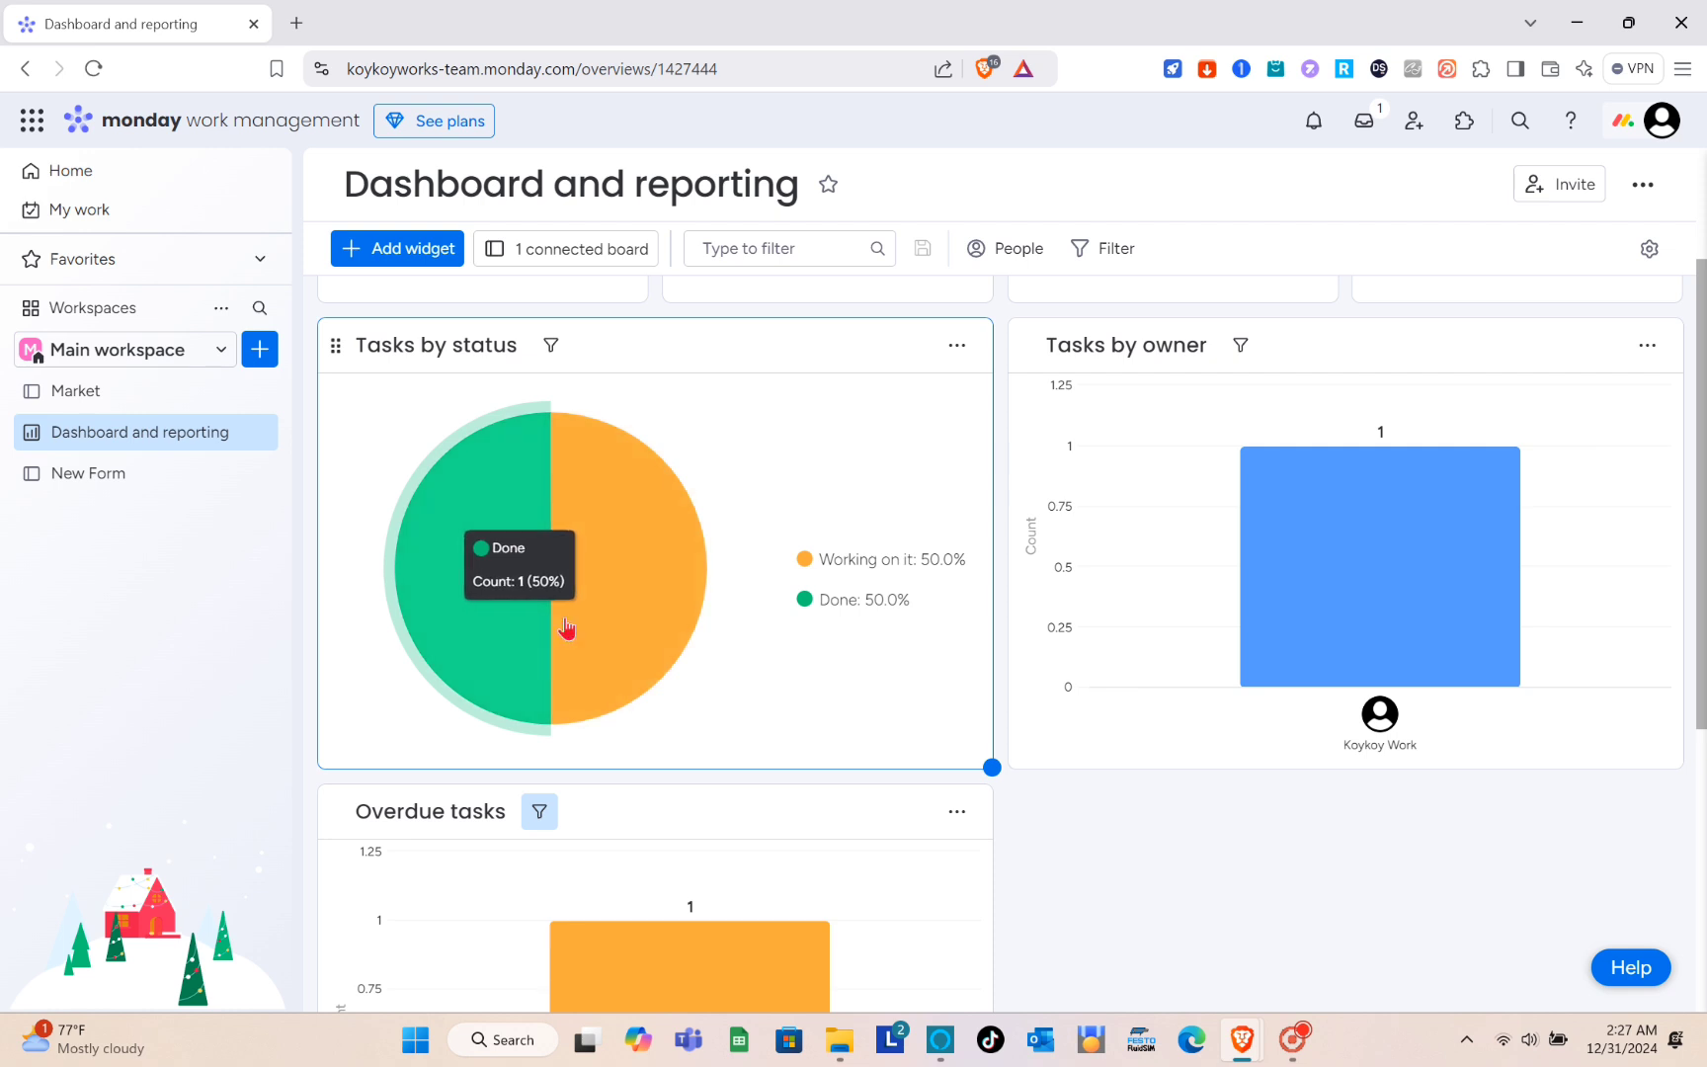
scroll(880, 732, down, 3)
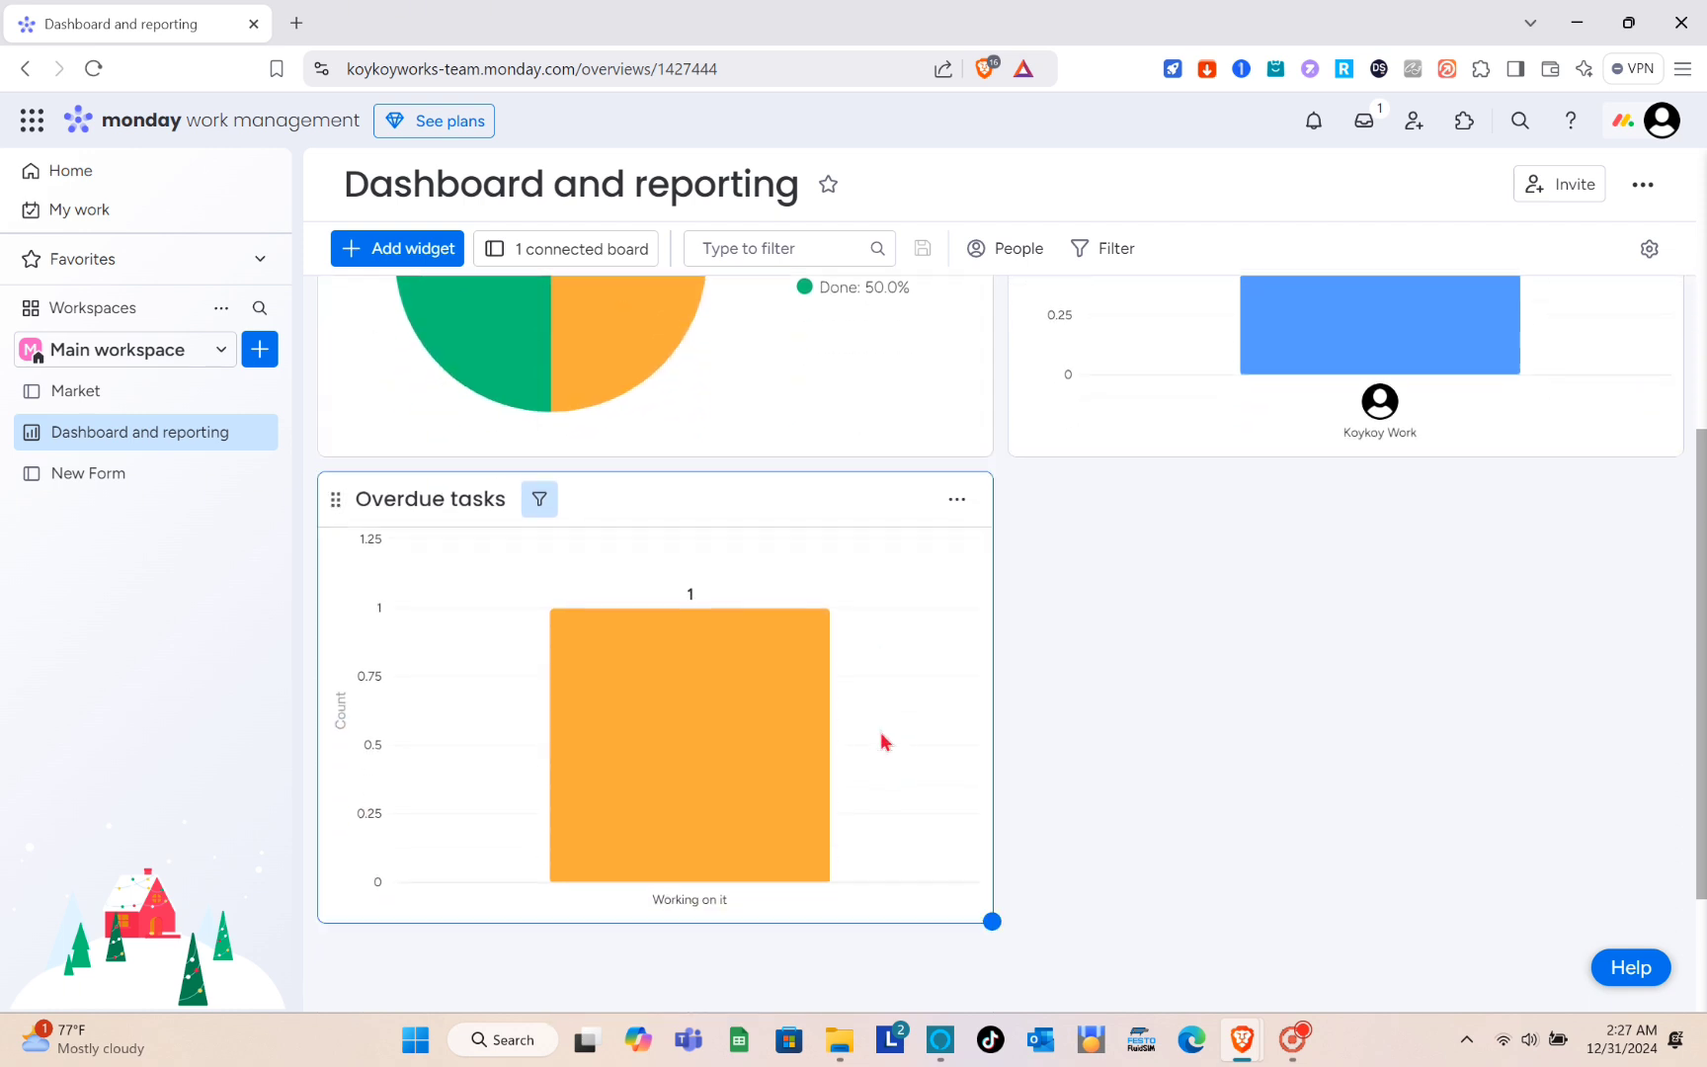
mouse_move(713, 780)
scroll(690, 629, down, 2)
scroll(690, 629, up, 5)
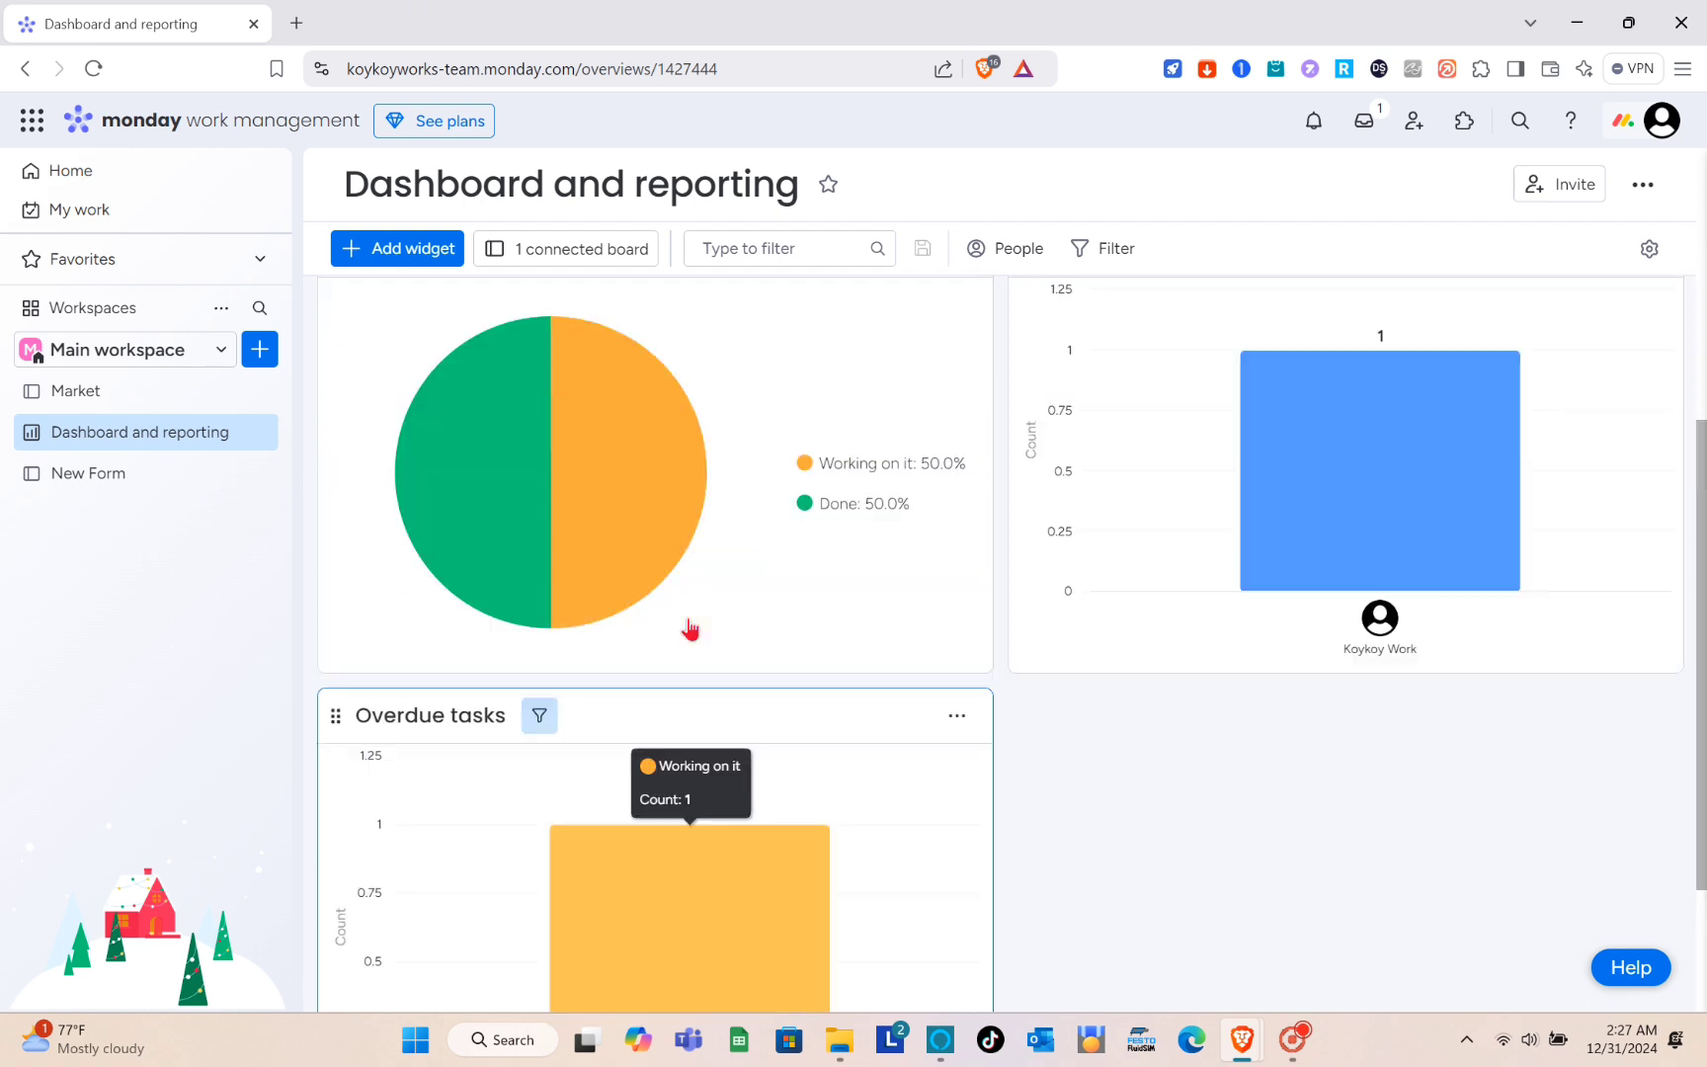
- Add a Chart widget to the Dashboard and reporting dashboard and look it over among the existing widgets
click(421, 250)
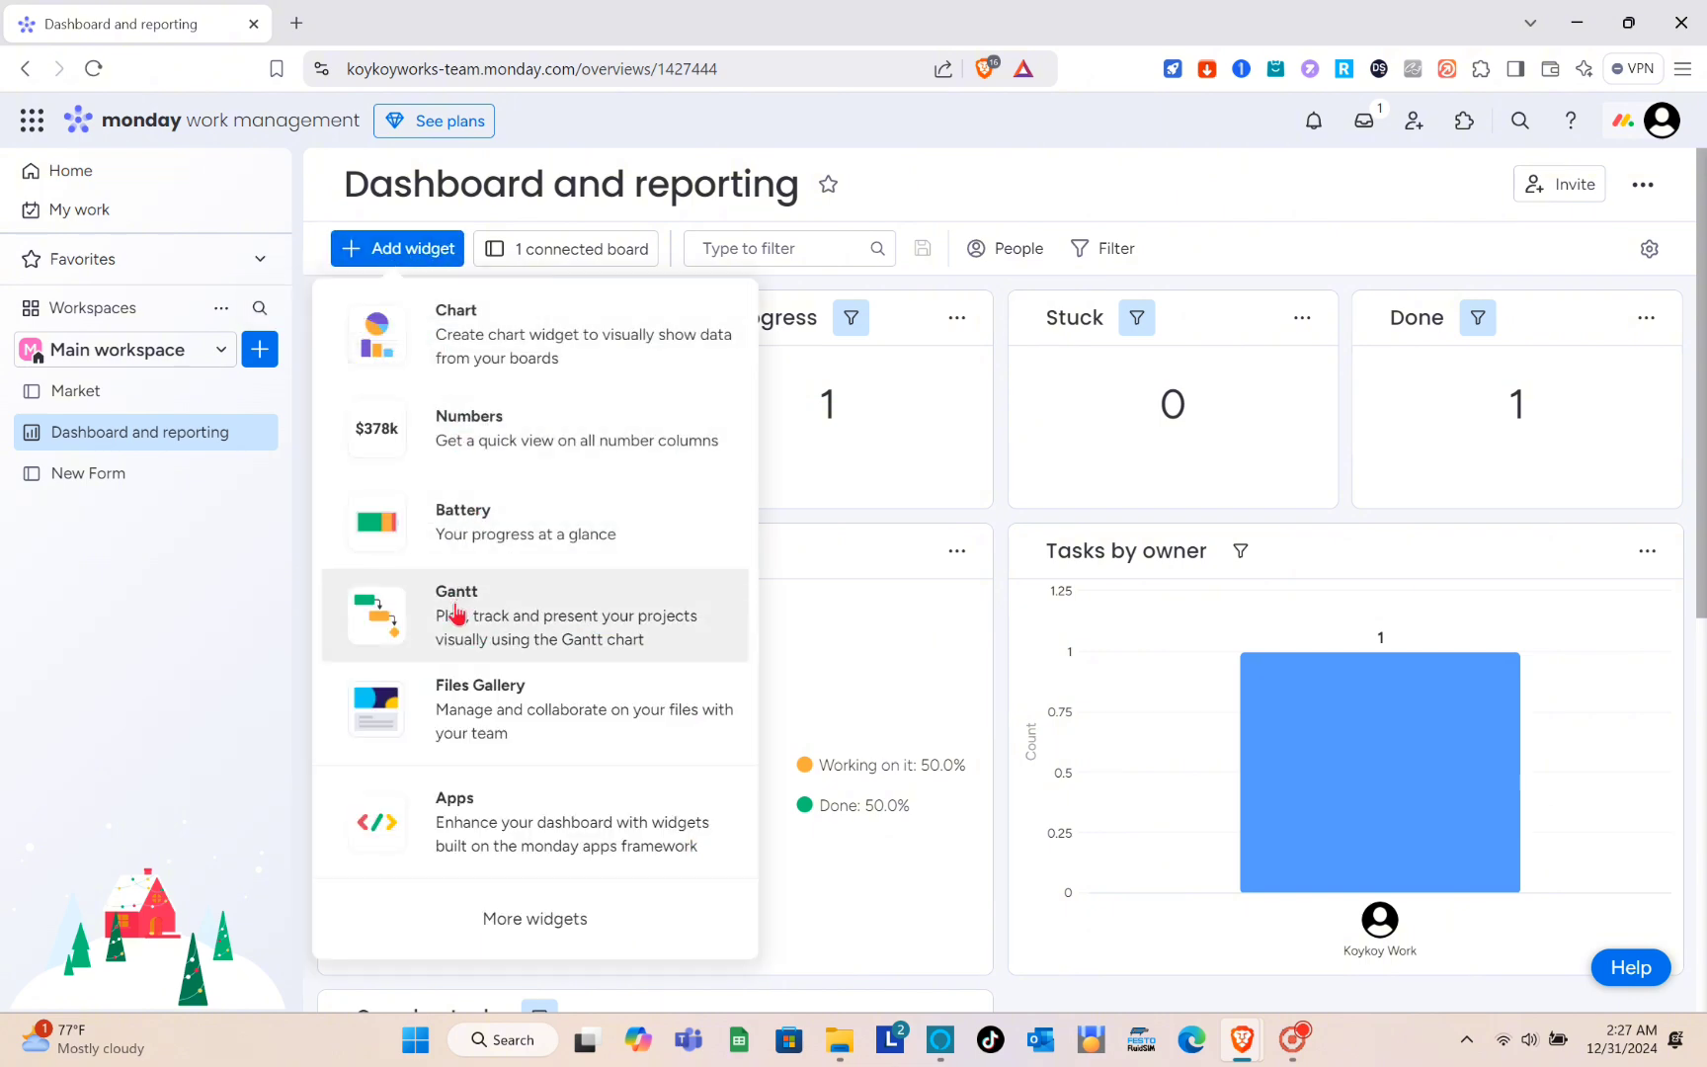
click(484, 330)
scroll(648, 769, down, 7)
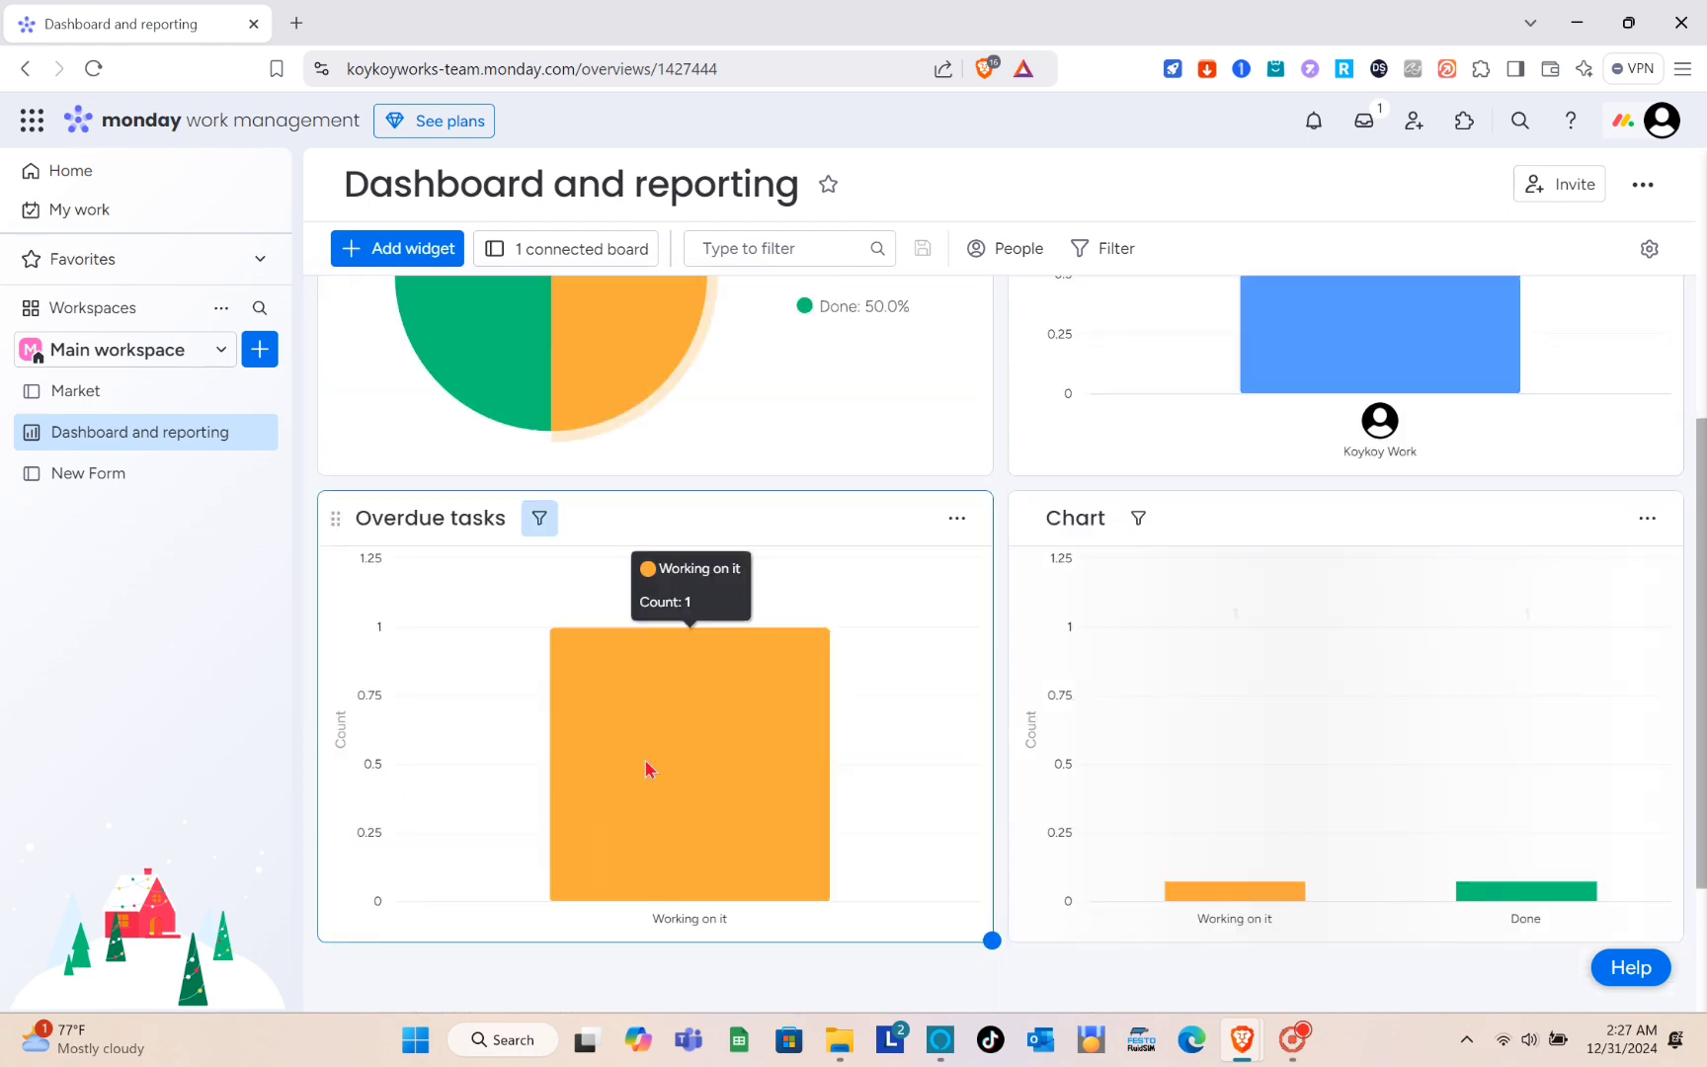
scroll(904, 612, up, 6)
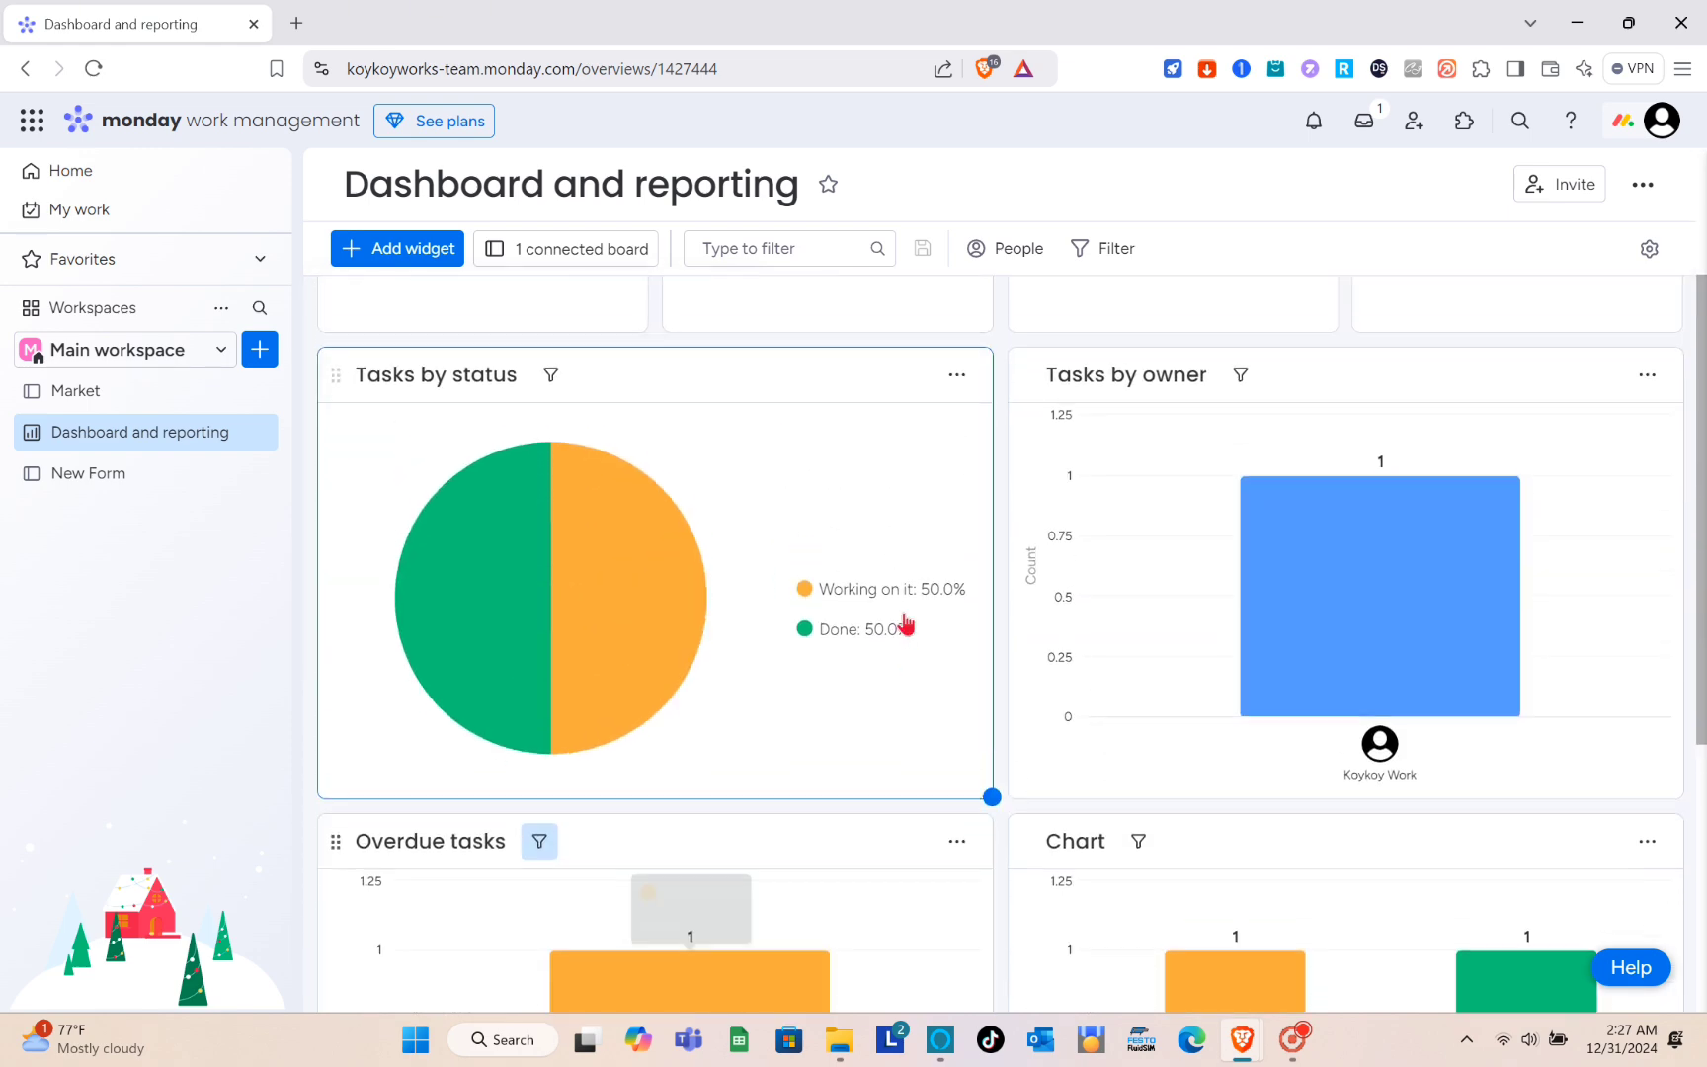
scroll(904, 612, down, 4)
scroll(904, 612, up, 5)
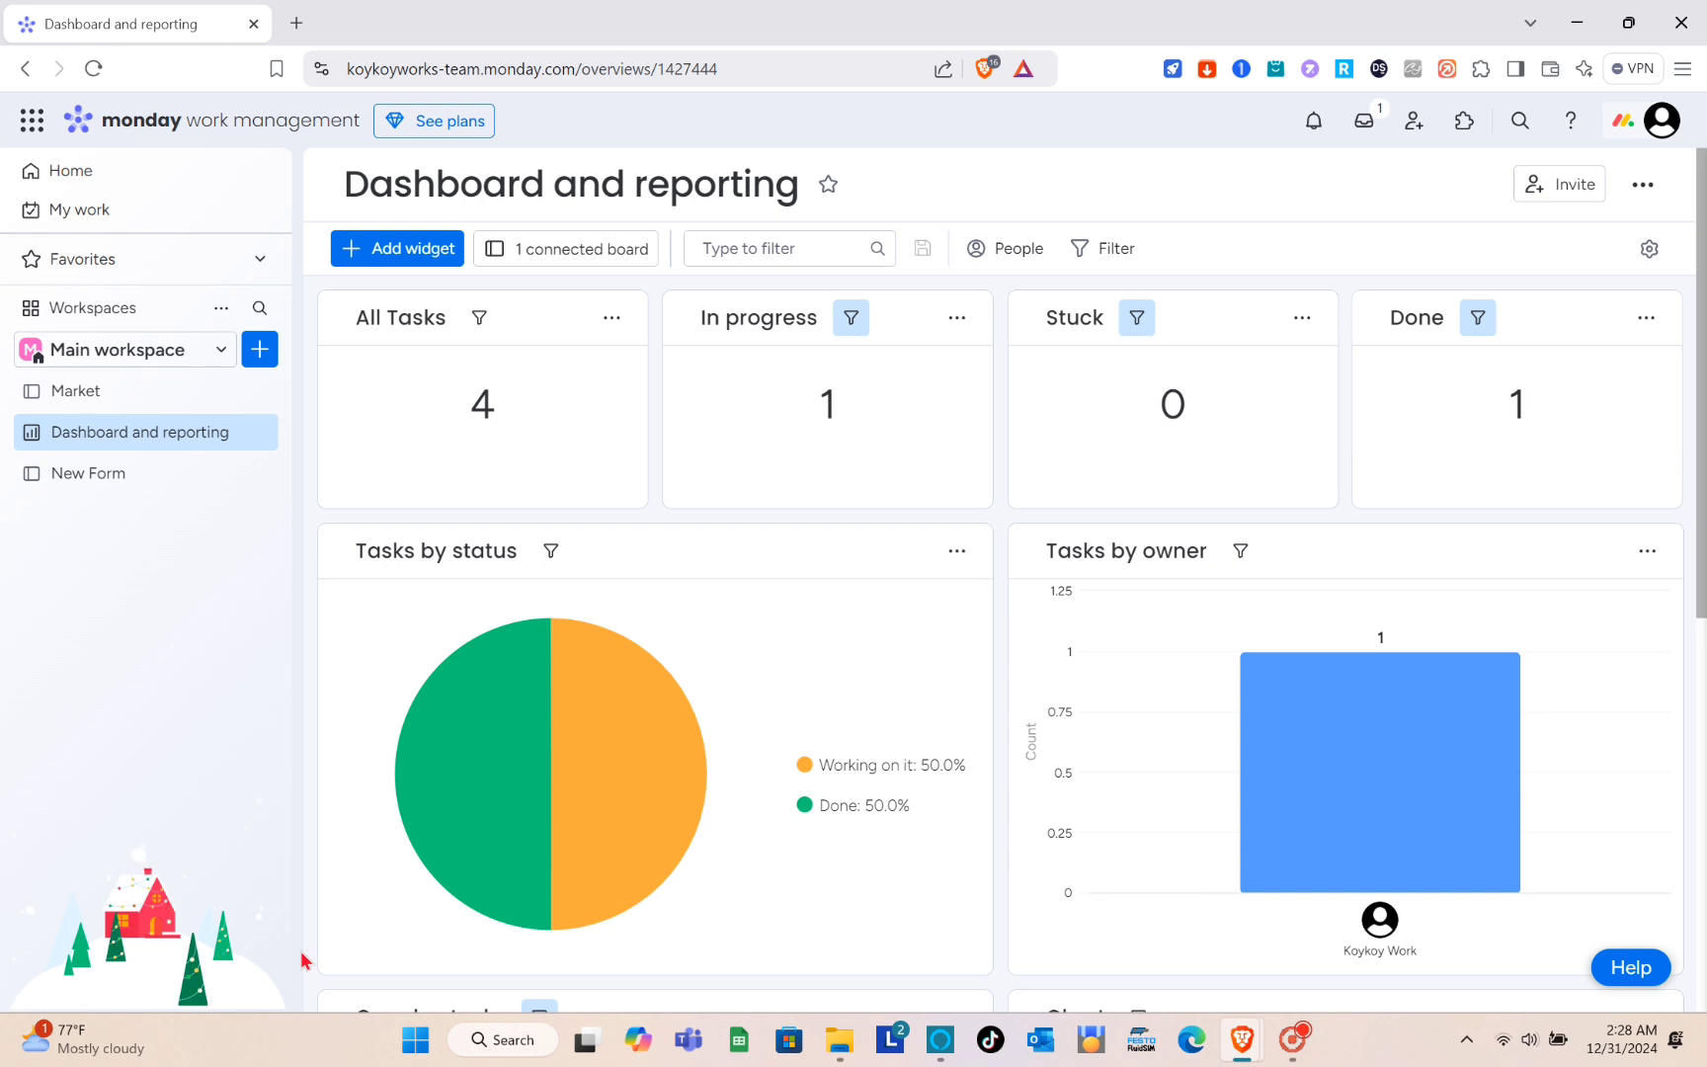
- Add a workspace named "Forms" with Open privacy
click(209, 371)
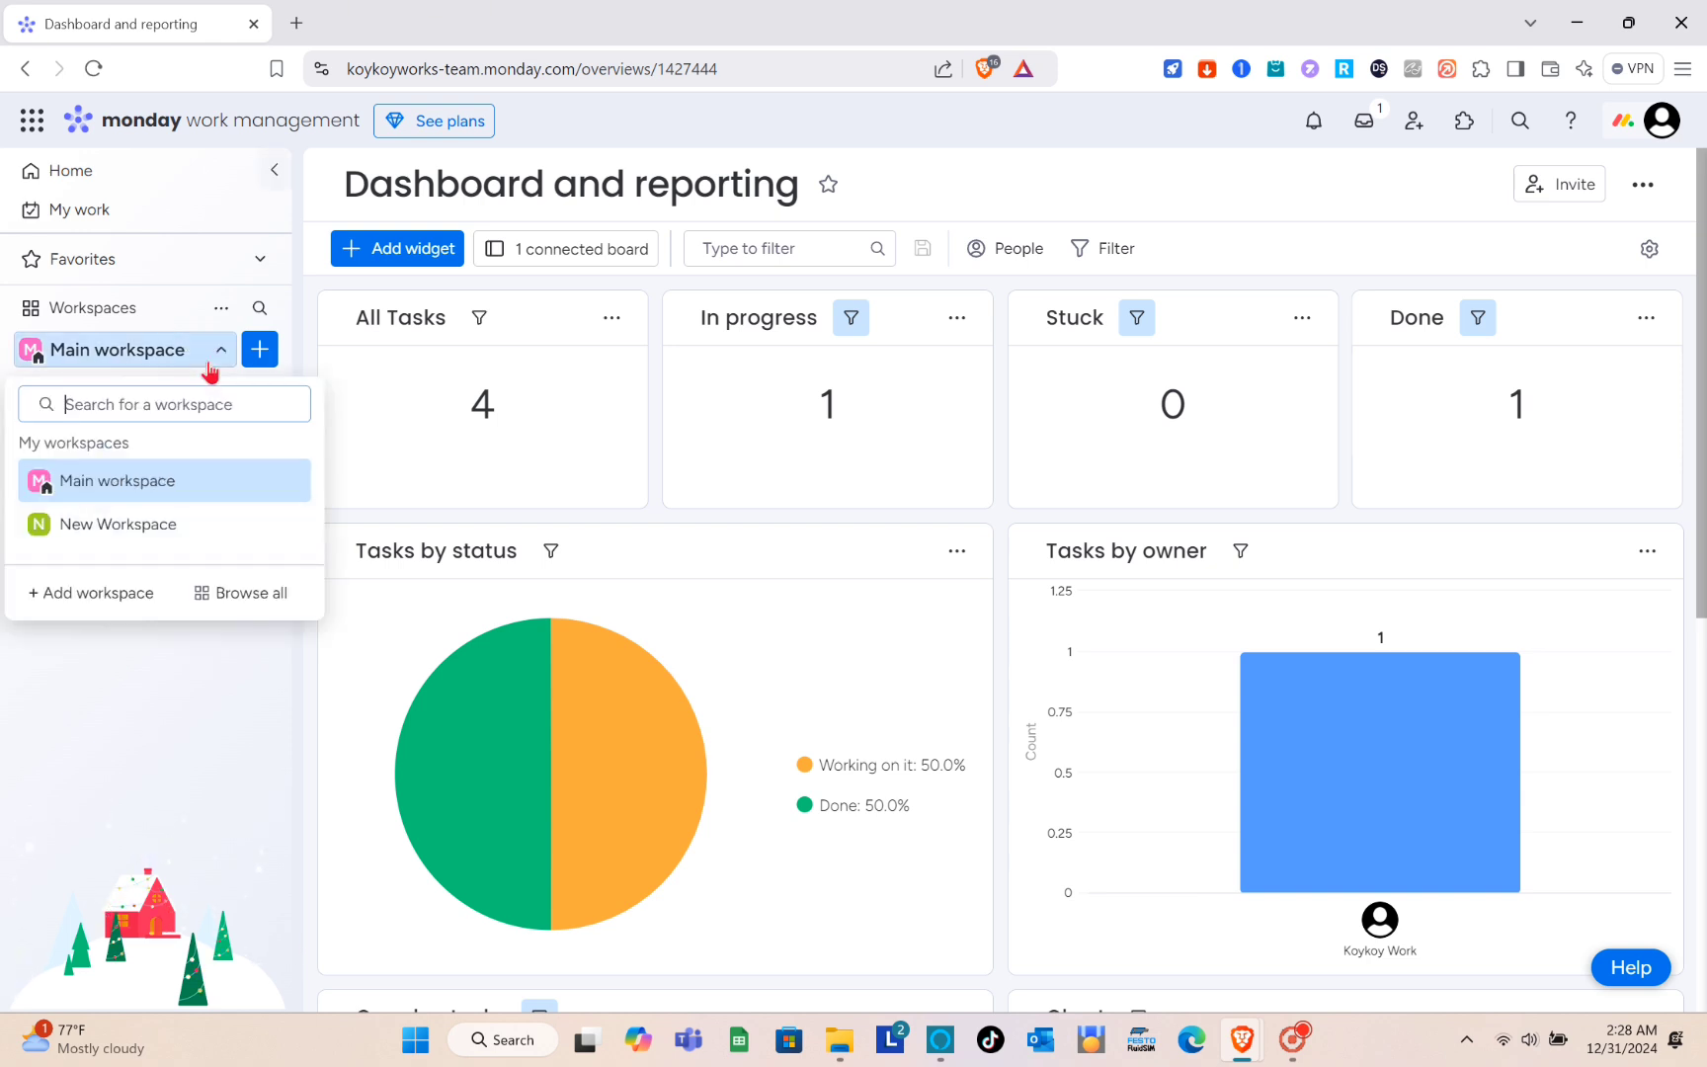
click(78, 598)
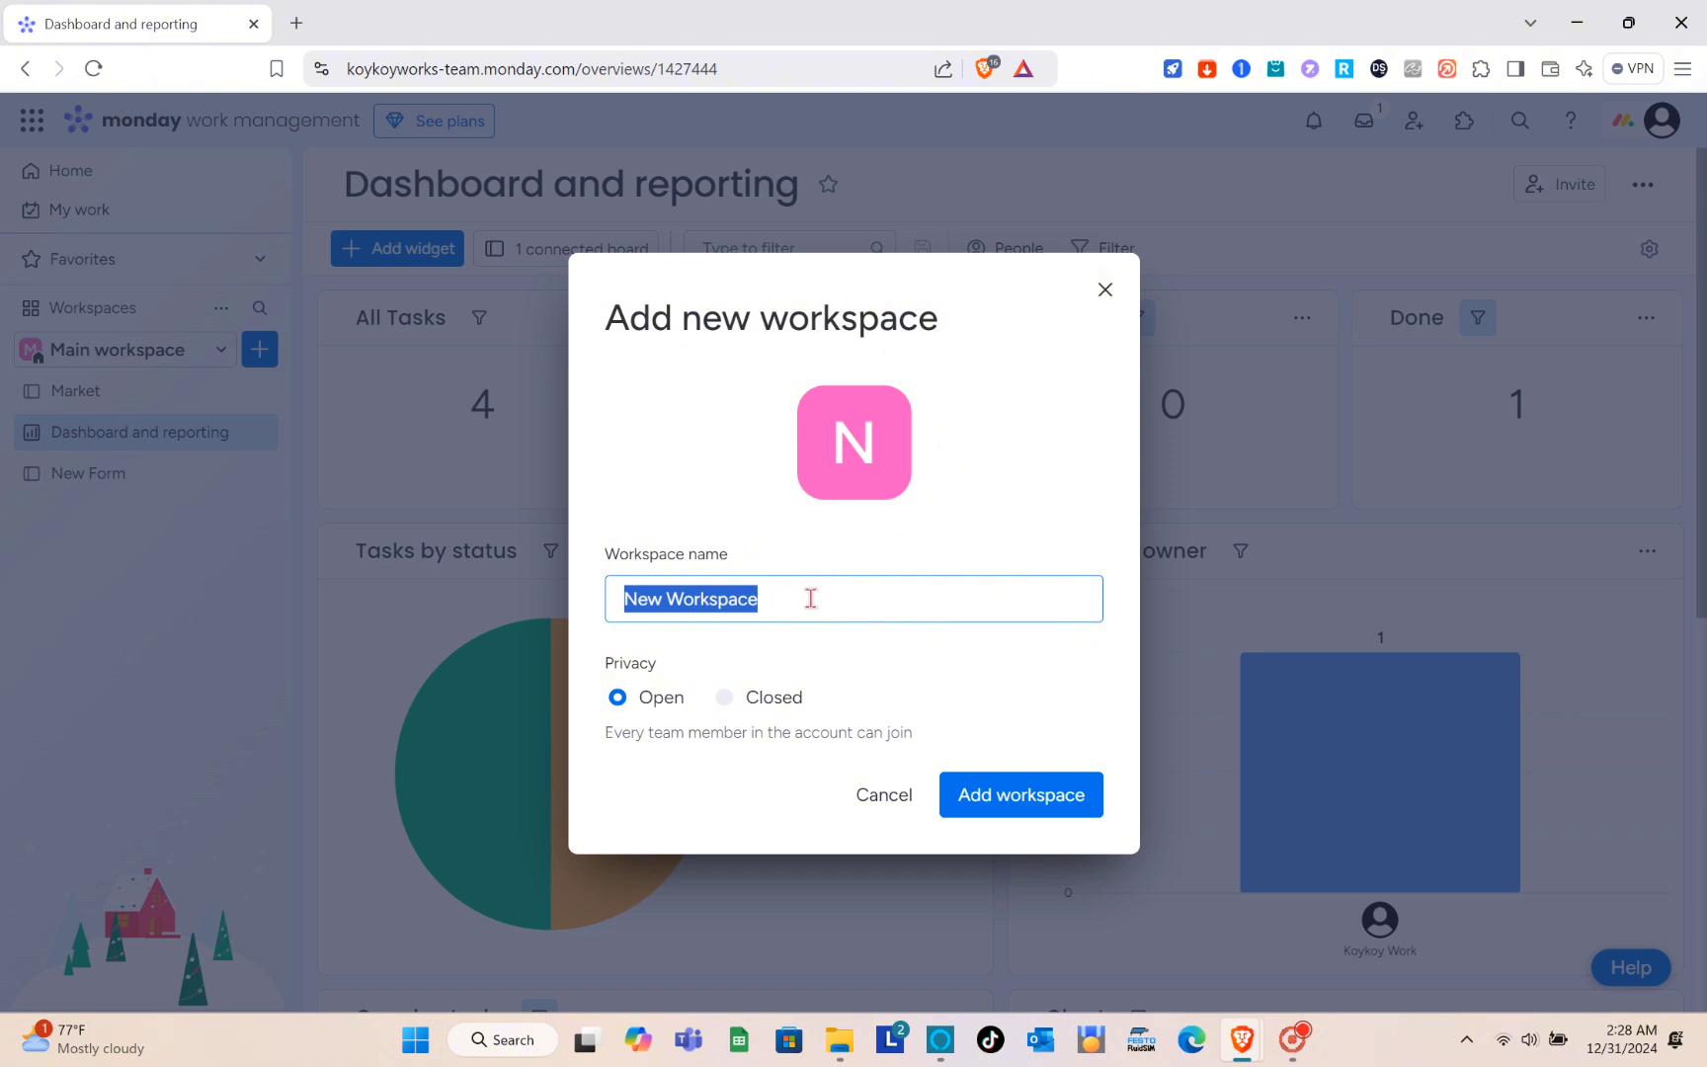
text(Forms)
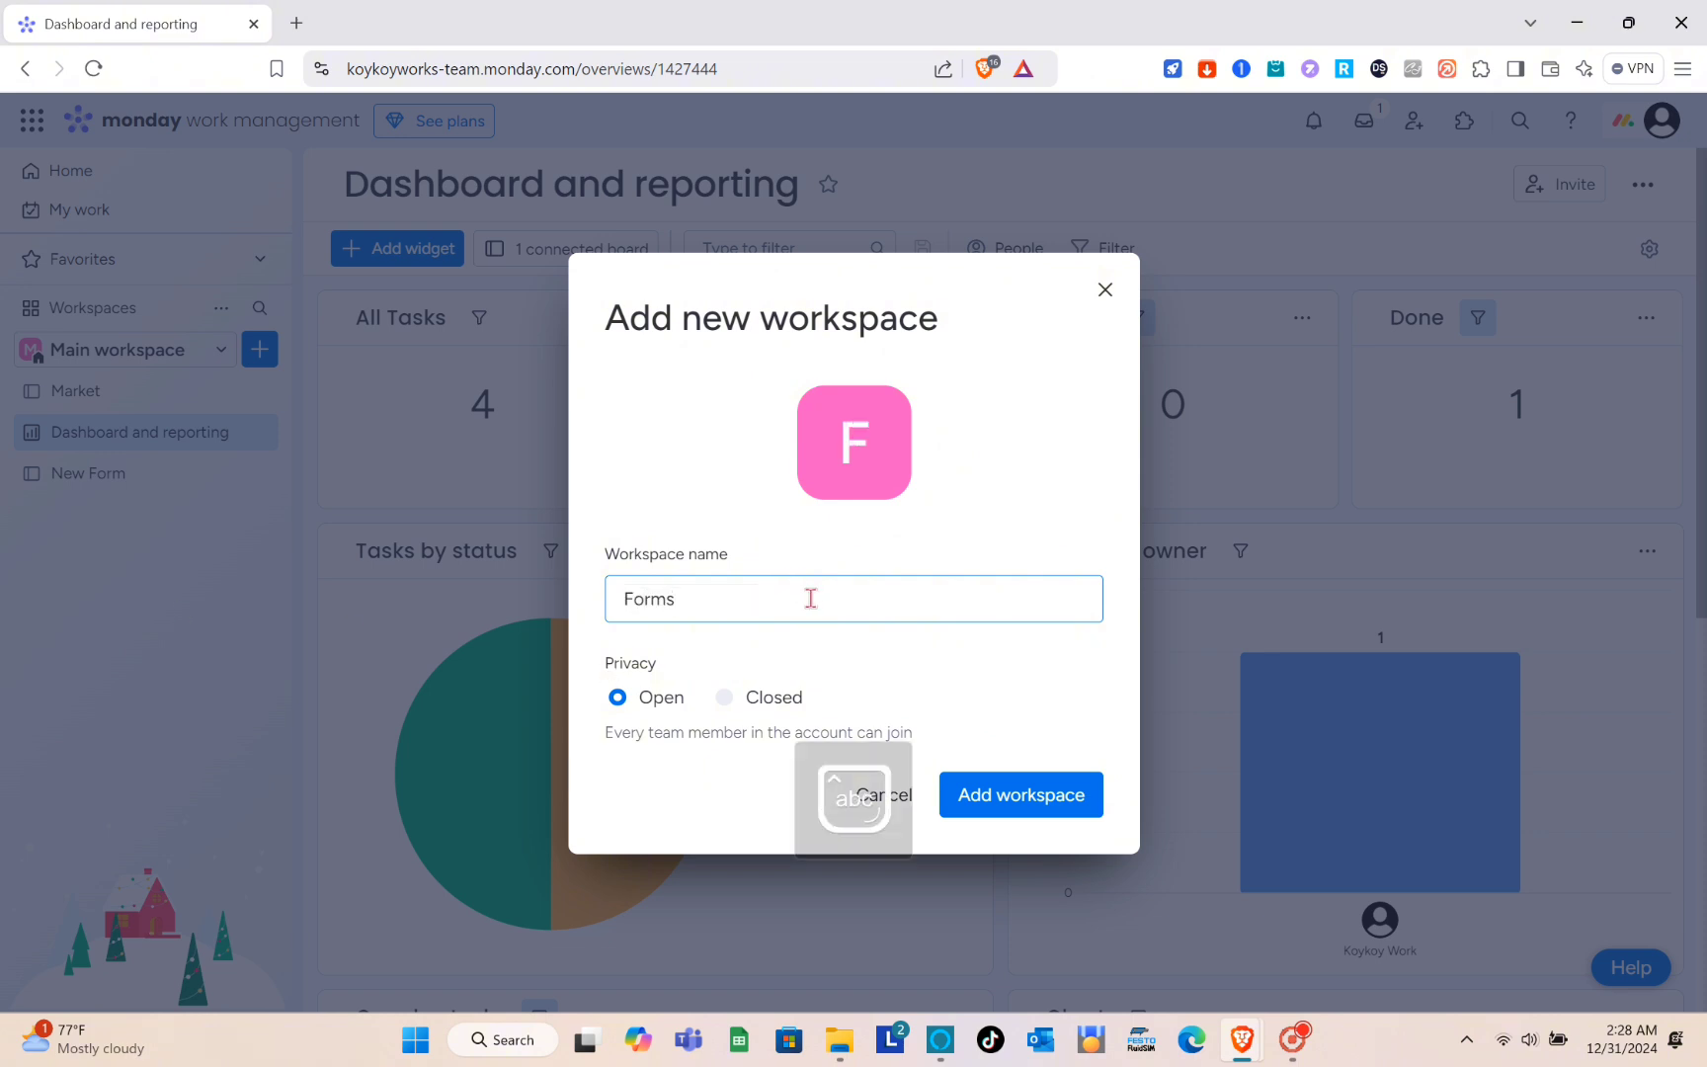
key(Return)
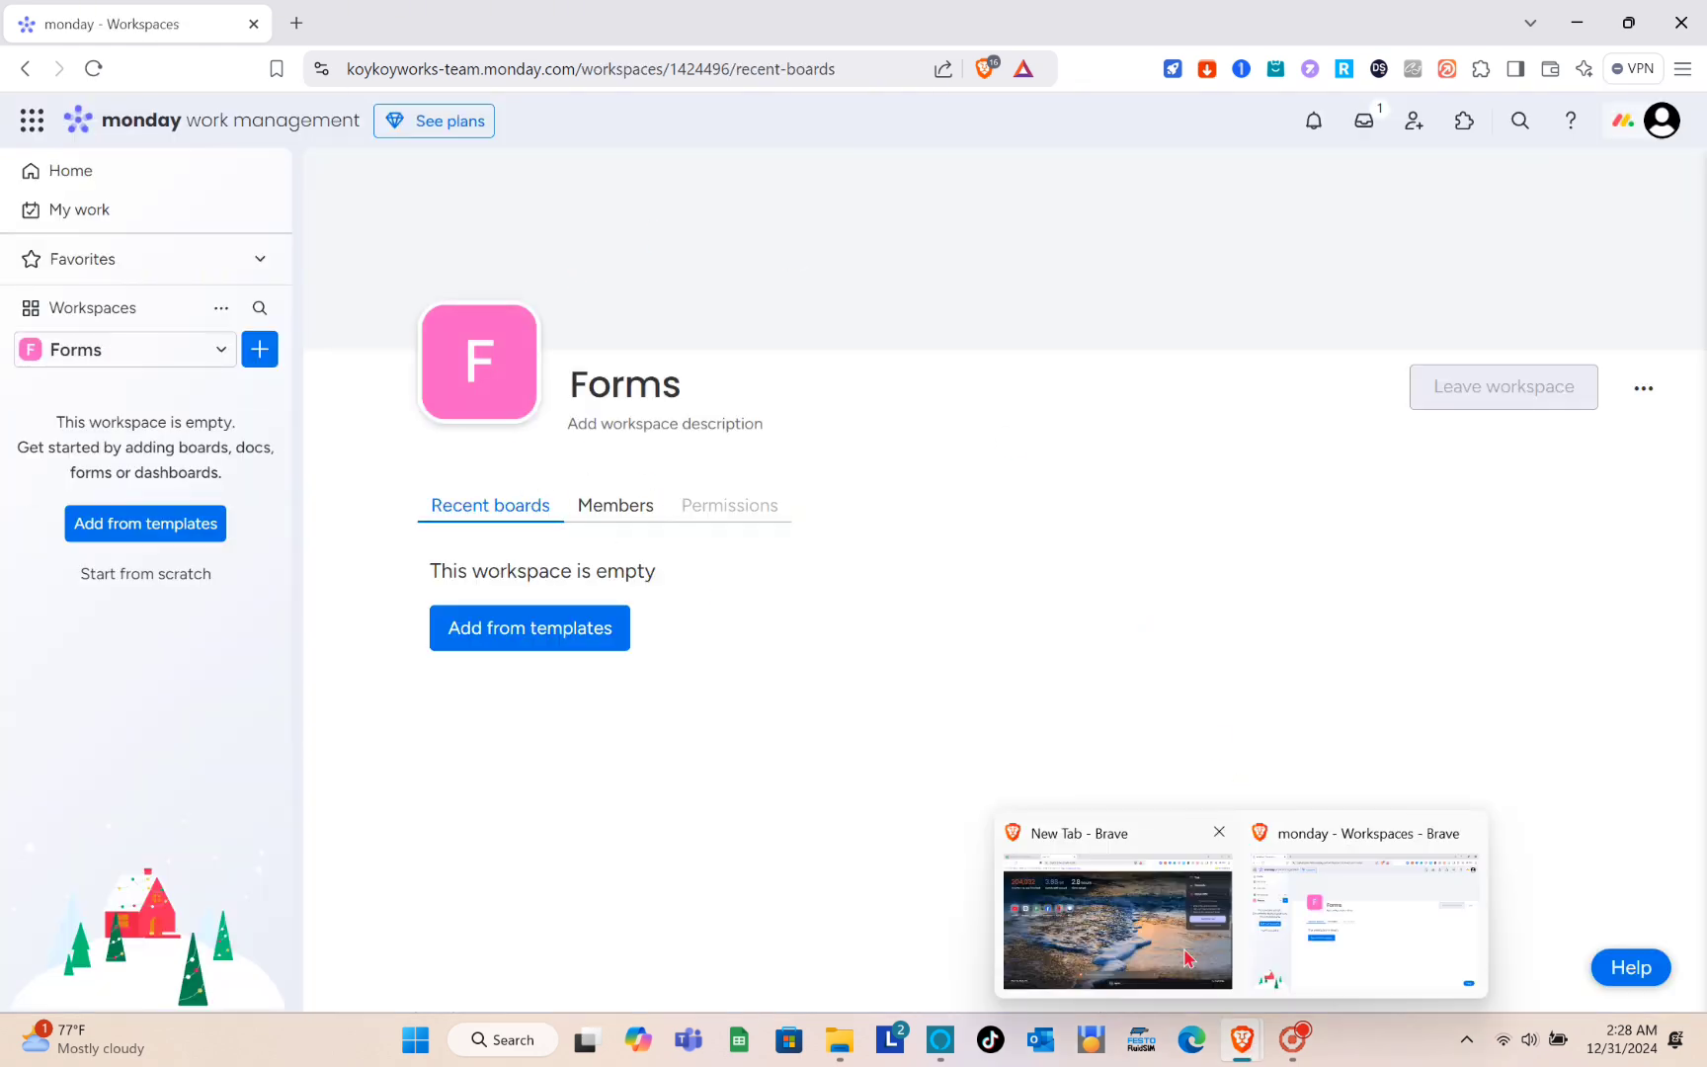
- Rename the Forms workspace as "Formulas"
click(613, 387)
text(Formulas)
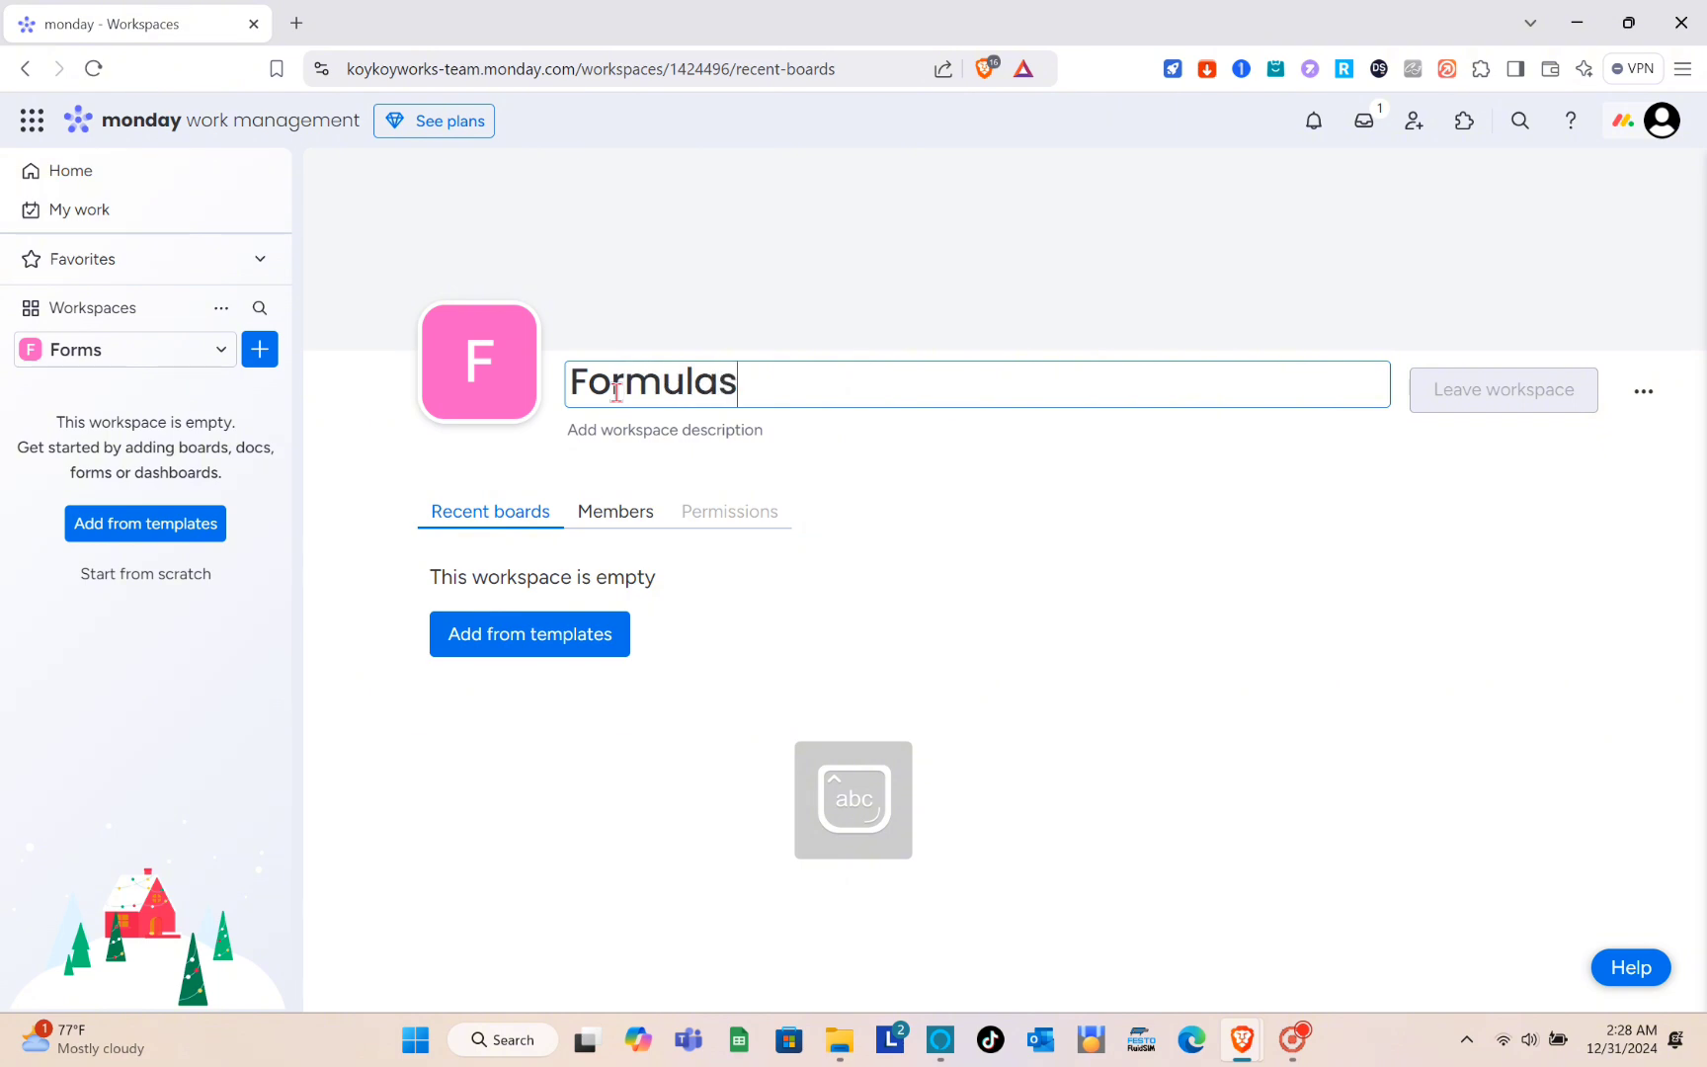
key(Return)
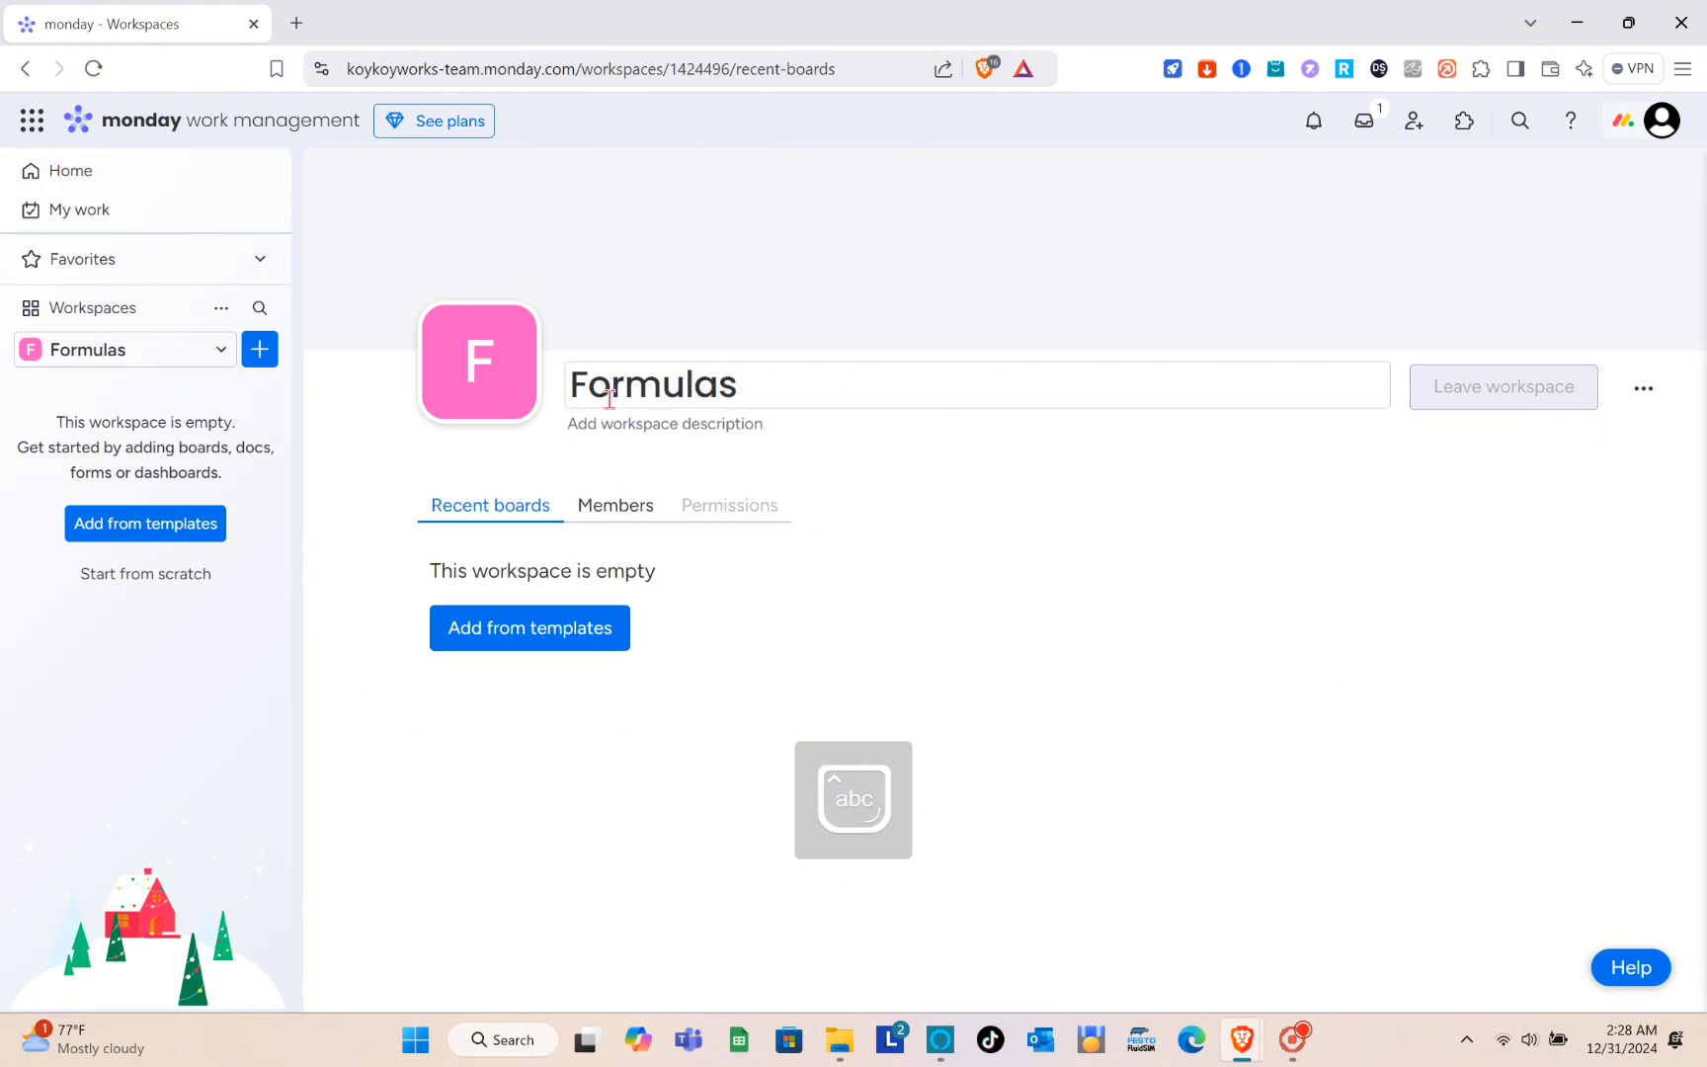
- Browse the template categories for the workspace, search the templates for "formulas", and clear the search
click(518, 627)
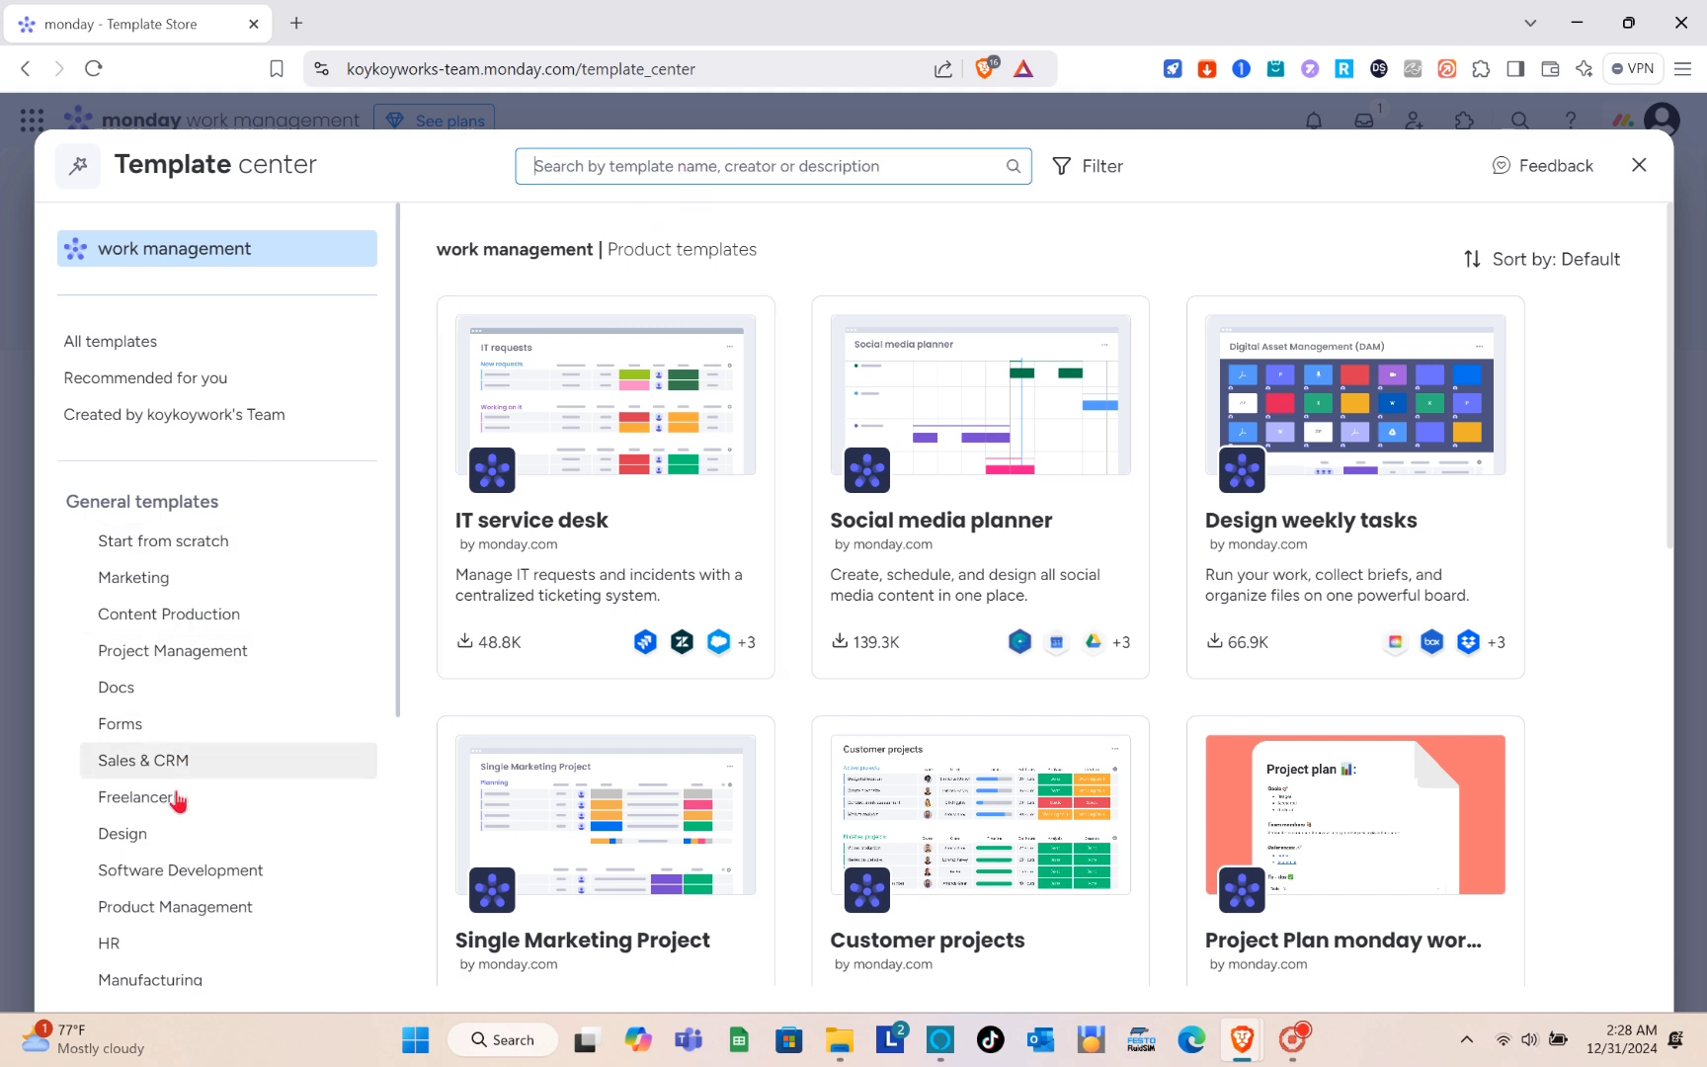
scroll(176, 805, down, 2)
scroll(179, 810, down, 3)
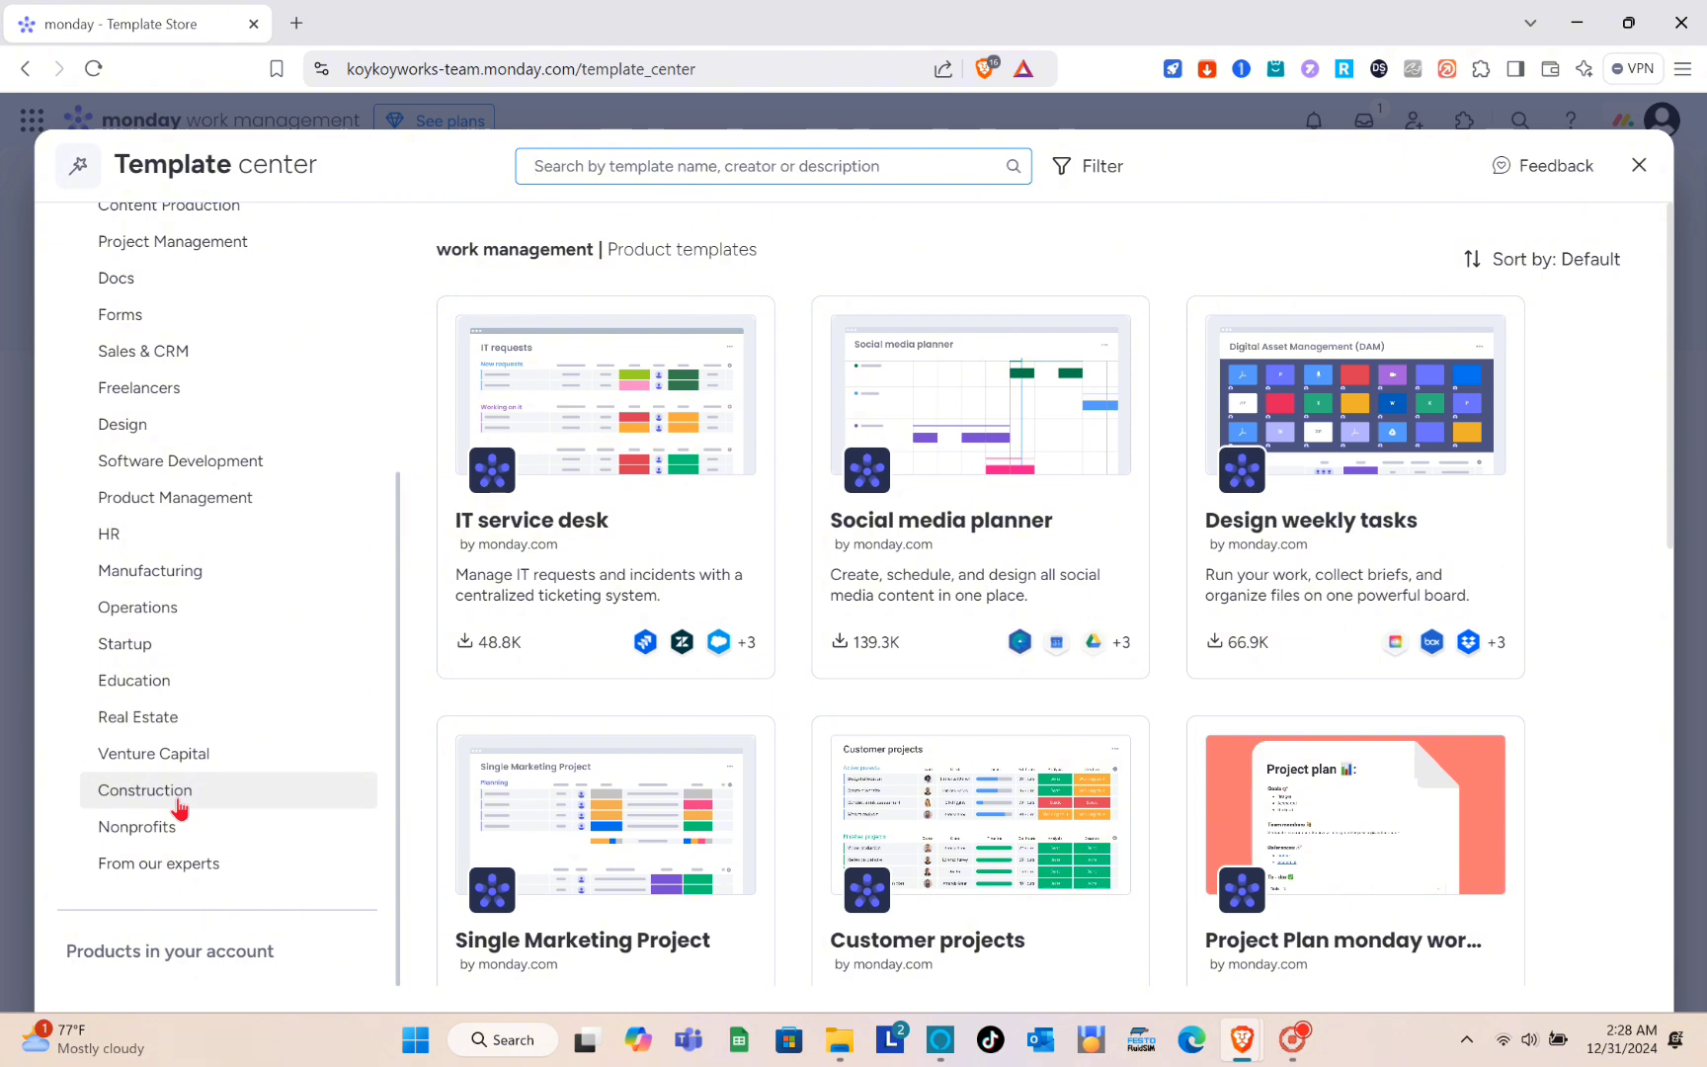
scroll(179, 807, up, 5)
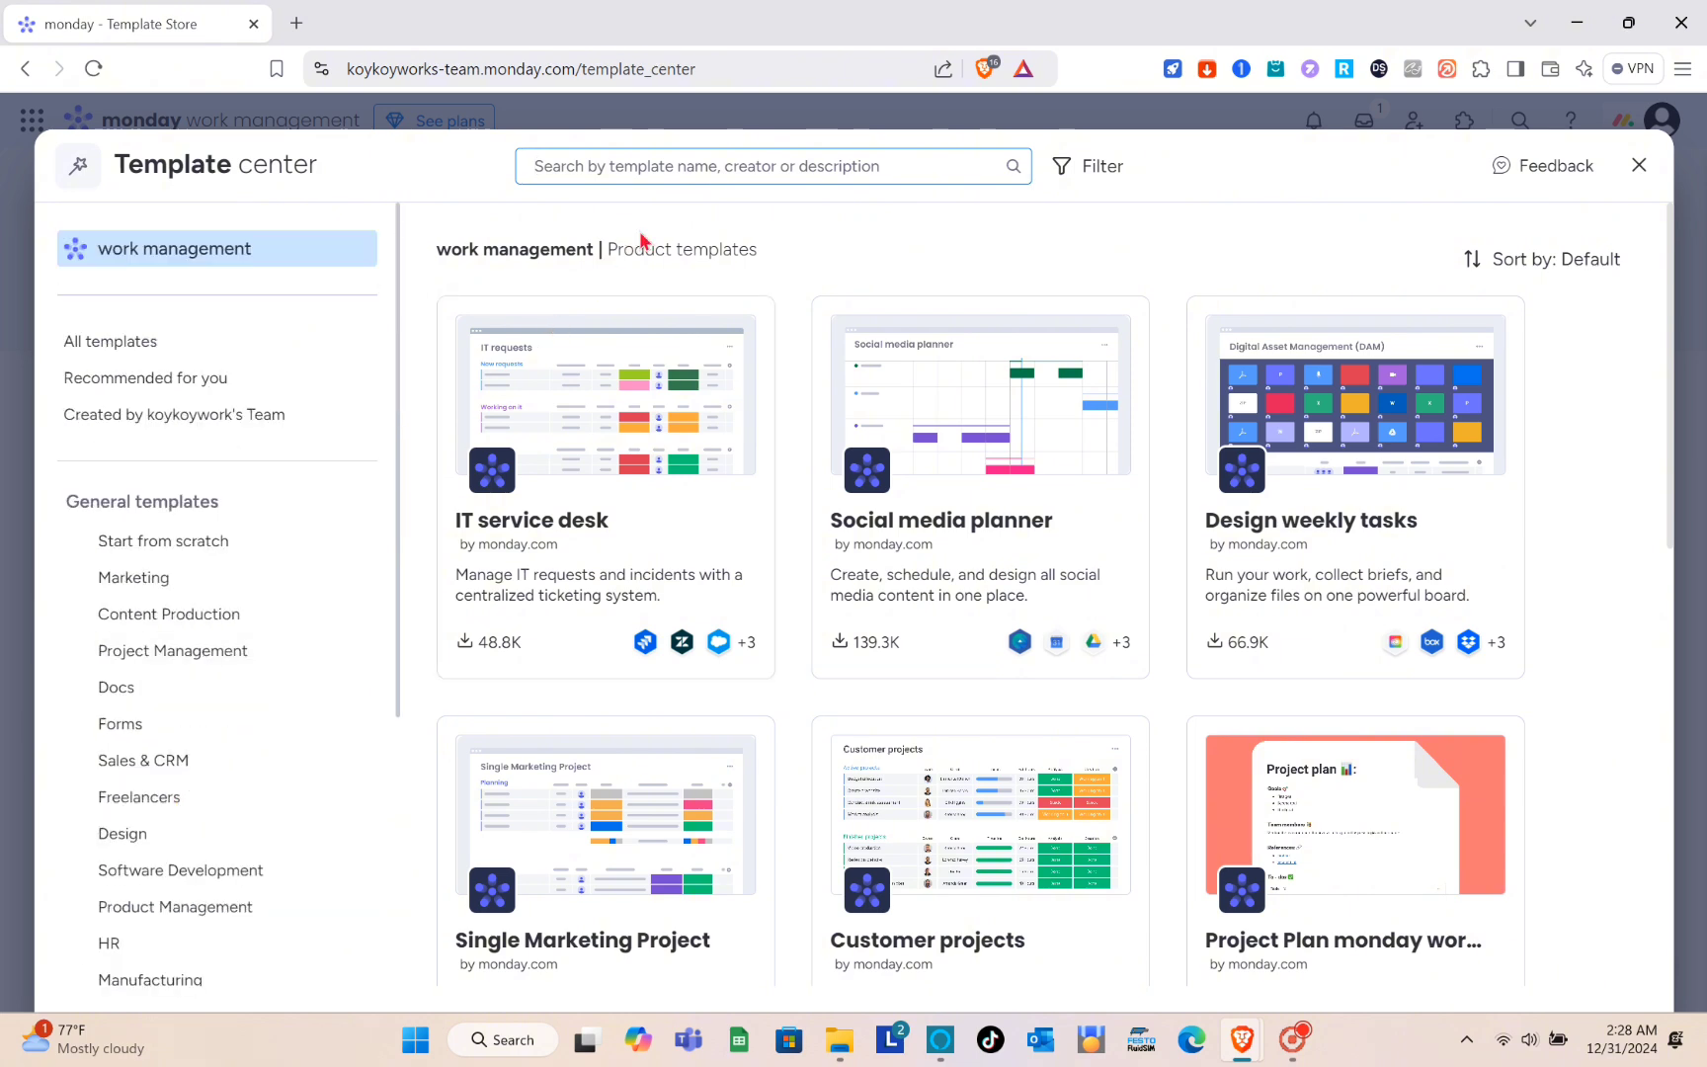
text(formula)
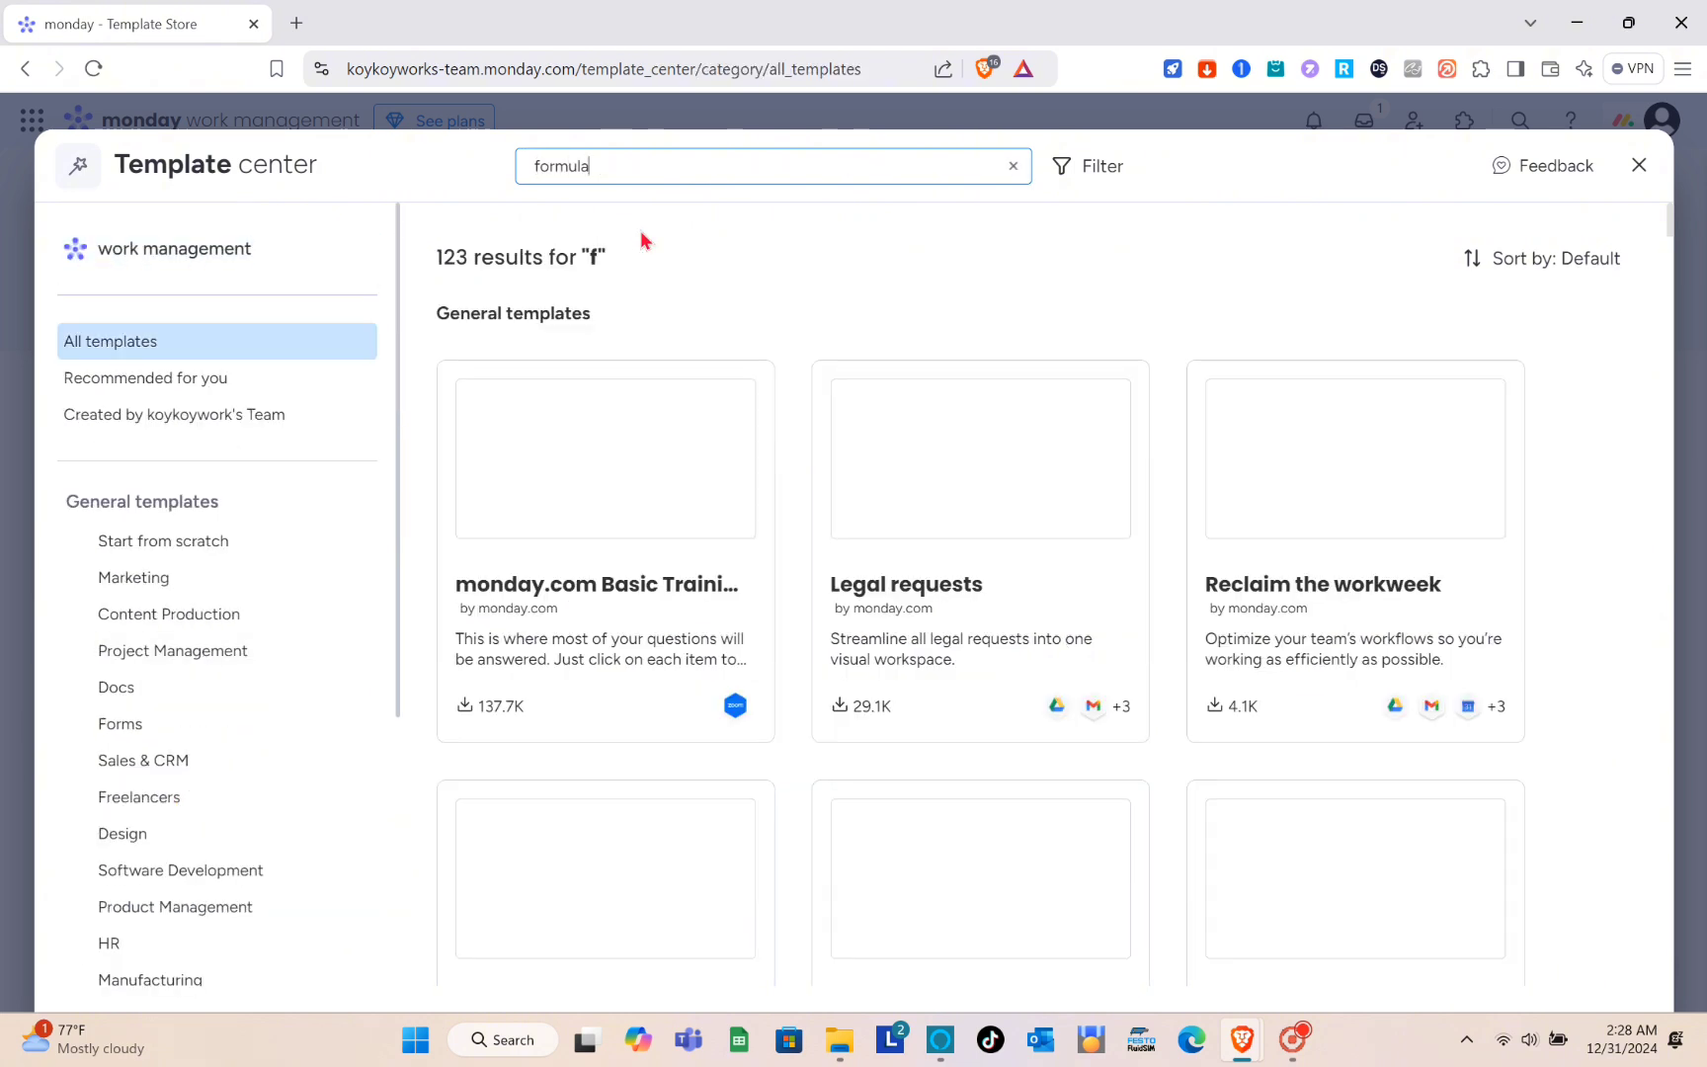
text(s)
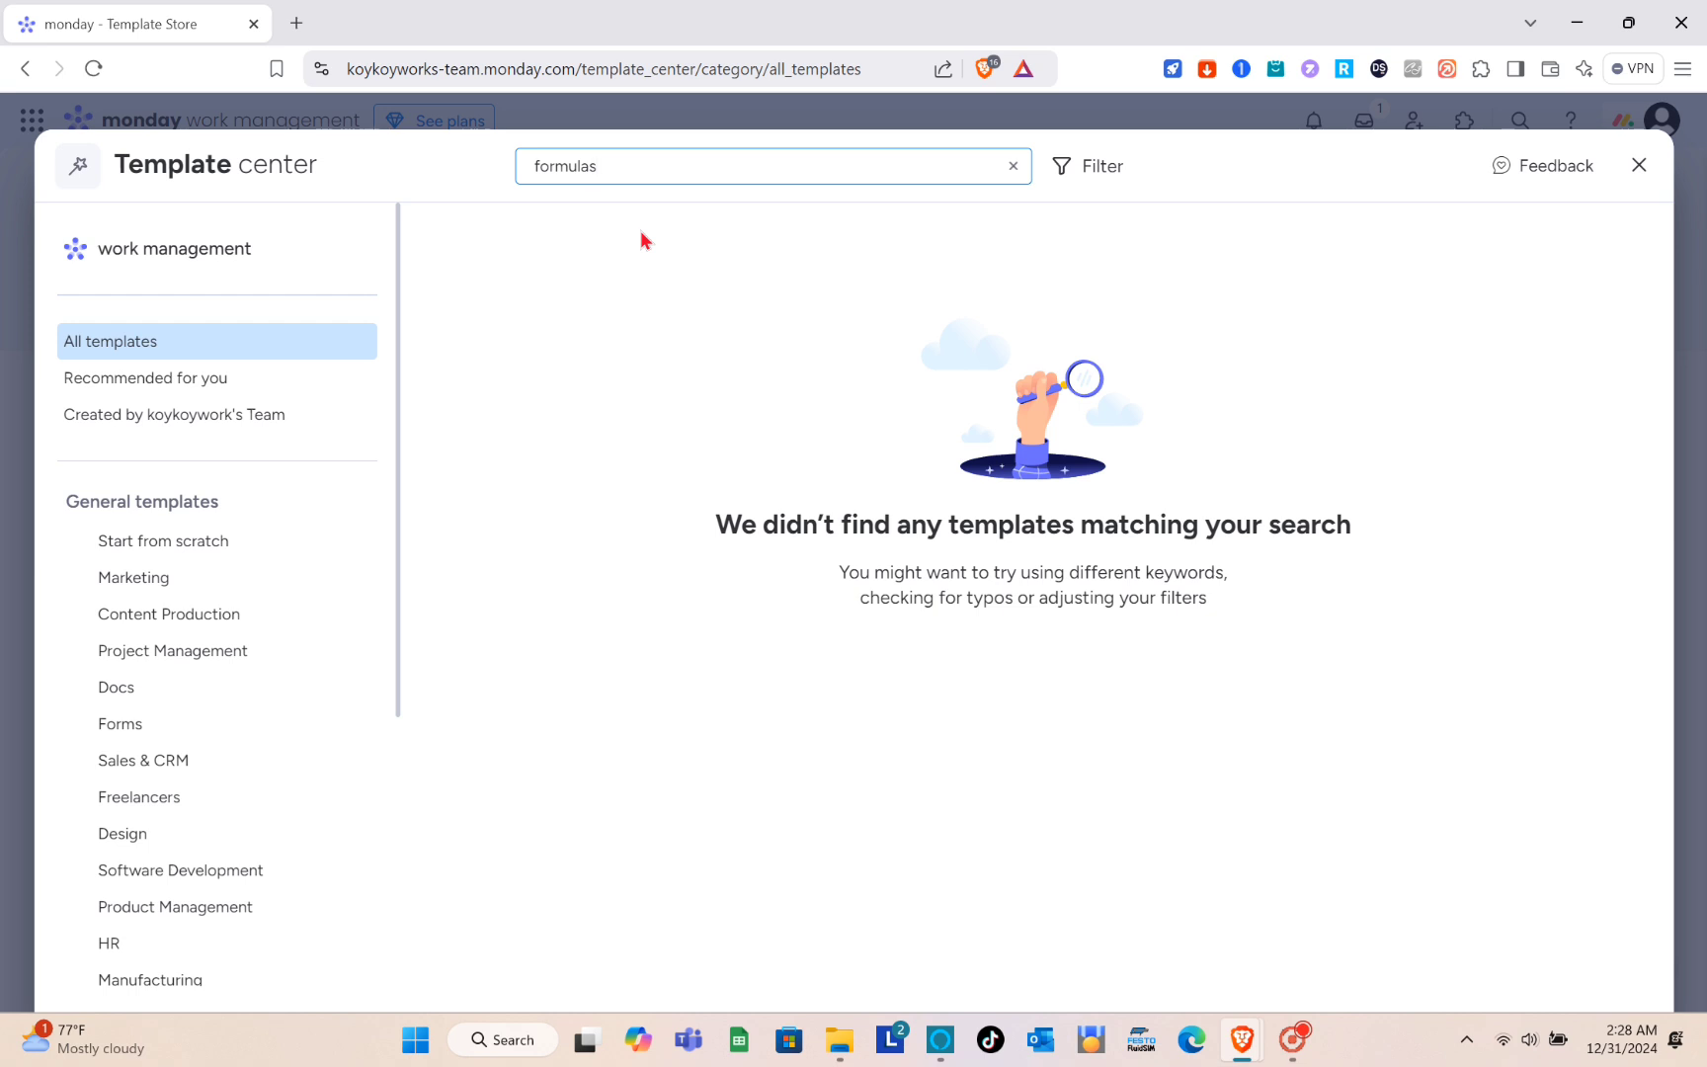
key(ctrl+a)
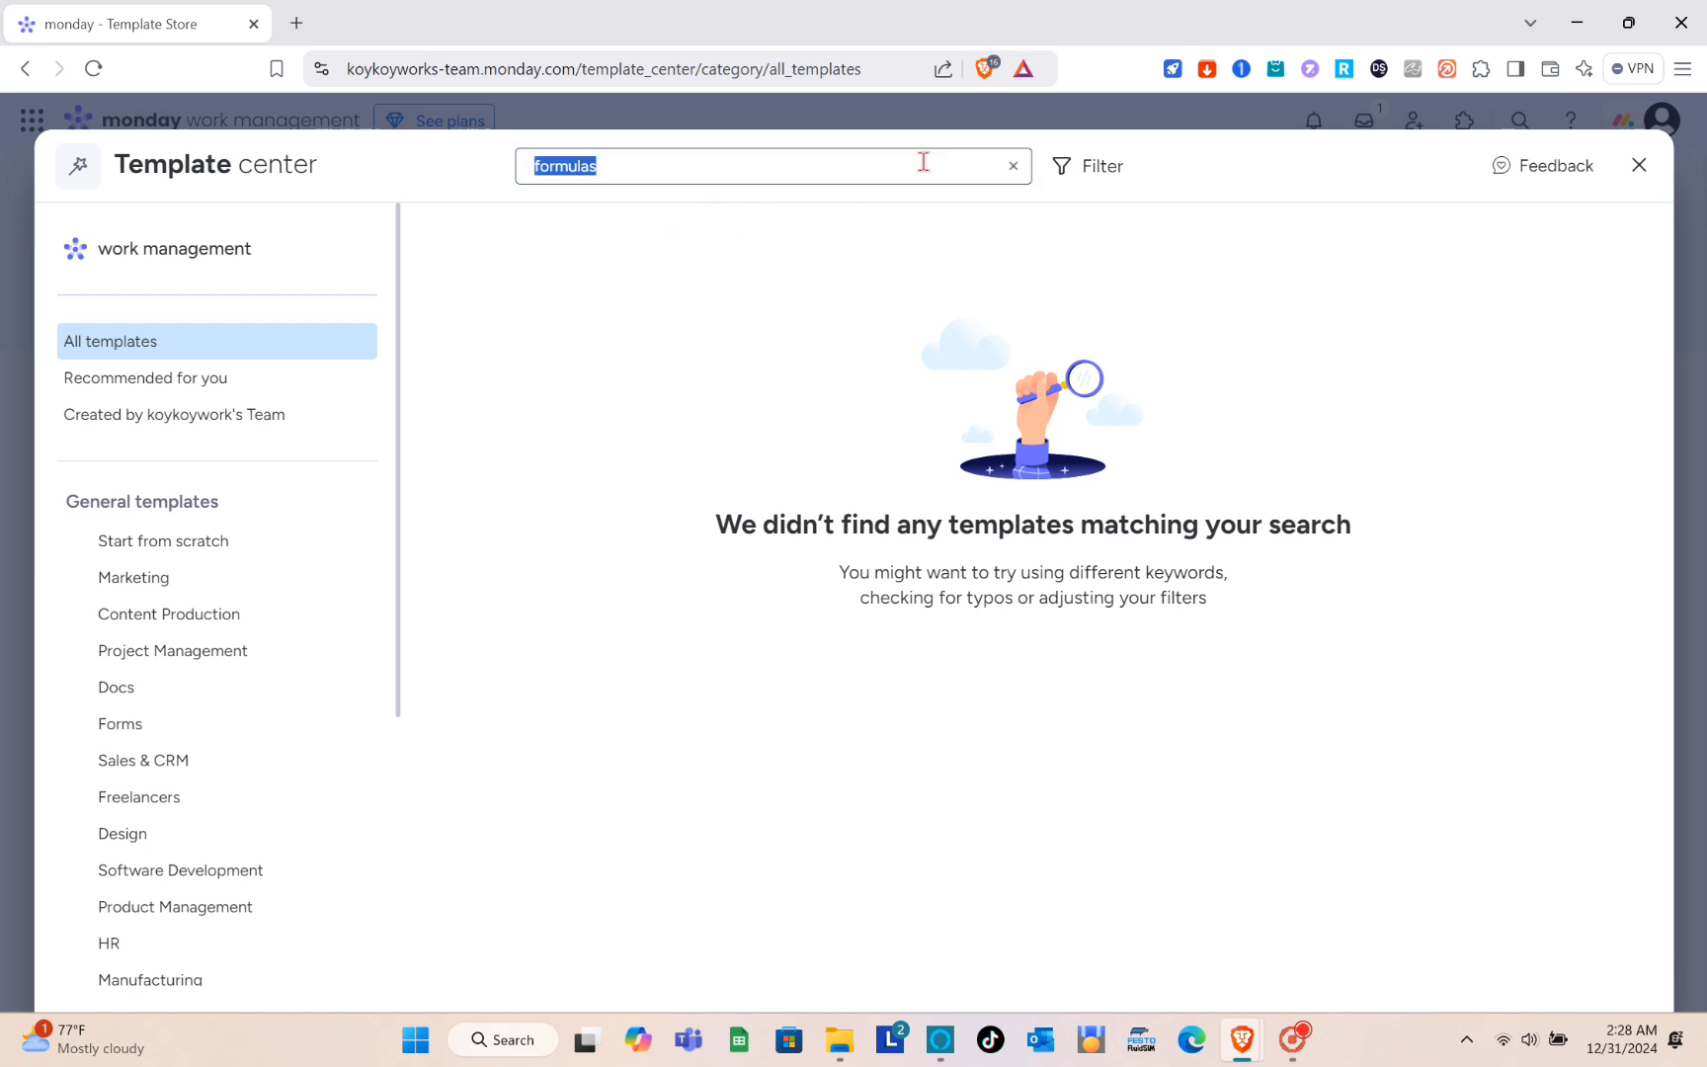
key(BackSpace)
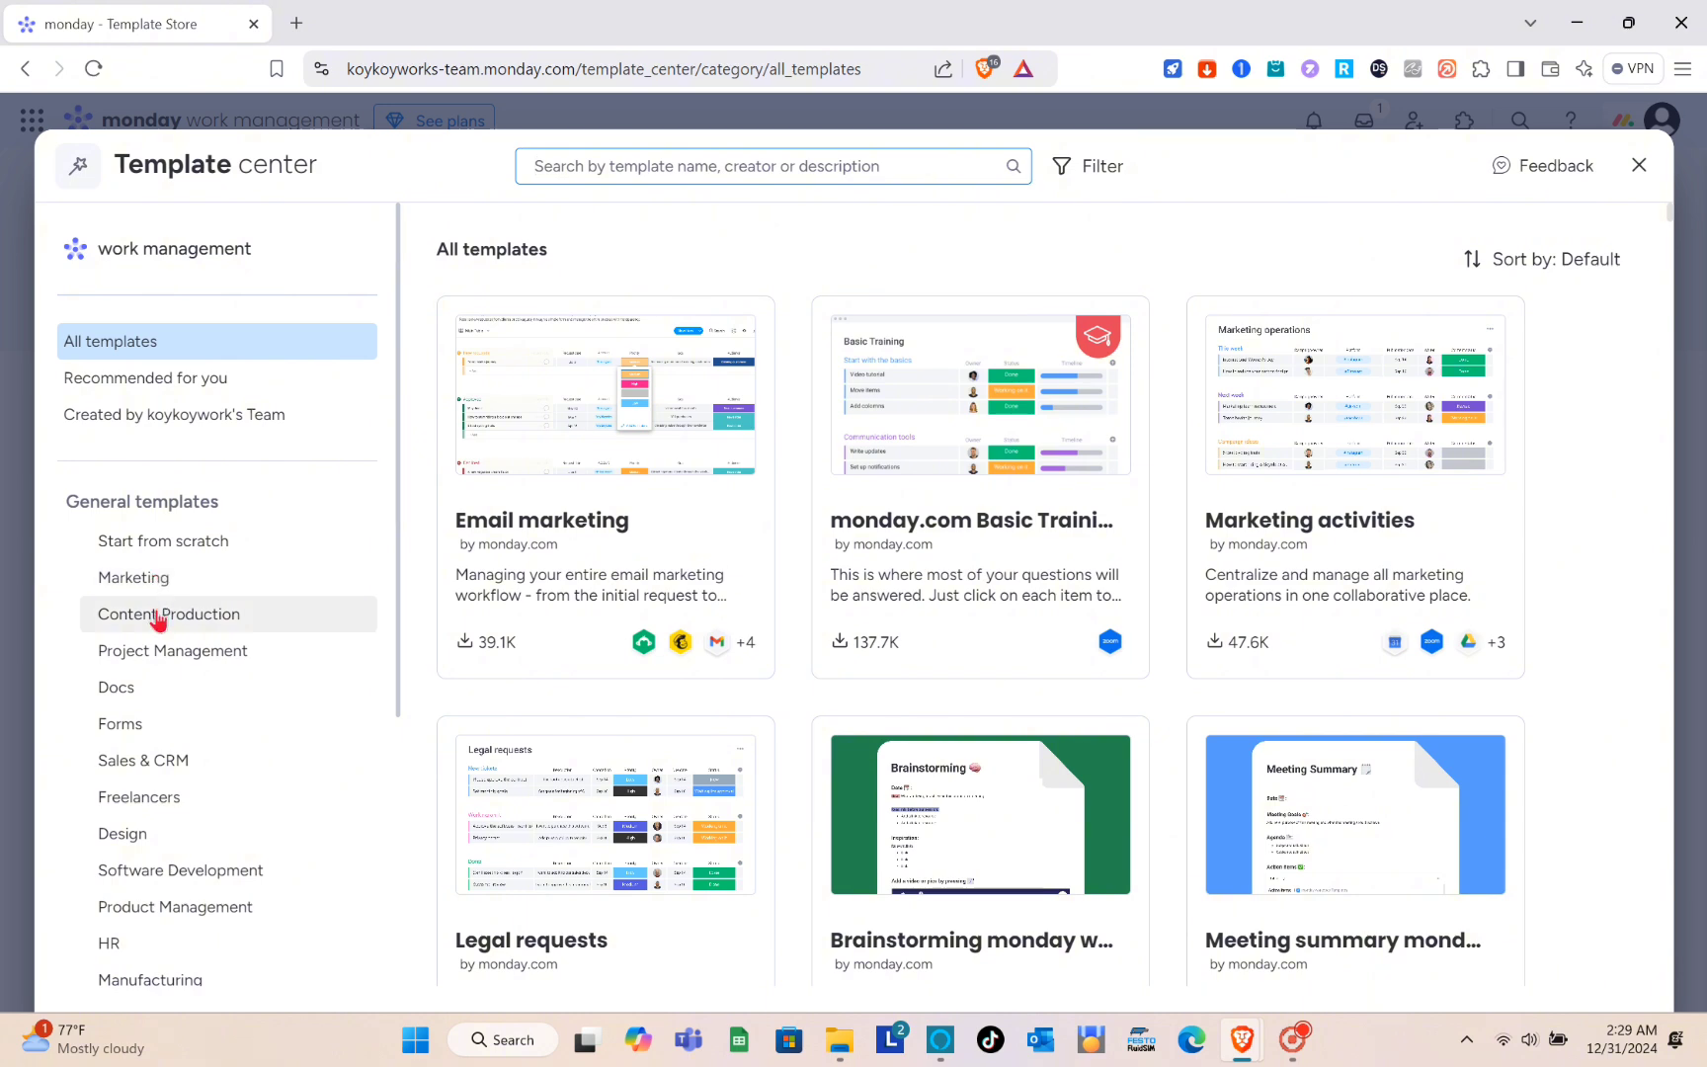
- Add the Brainstorming monday workdoc template from the Docs category to the Formulas workspace
click(126, 694)
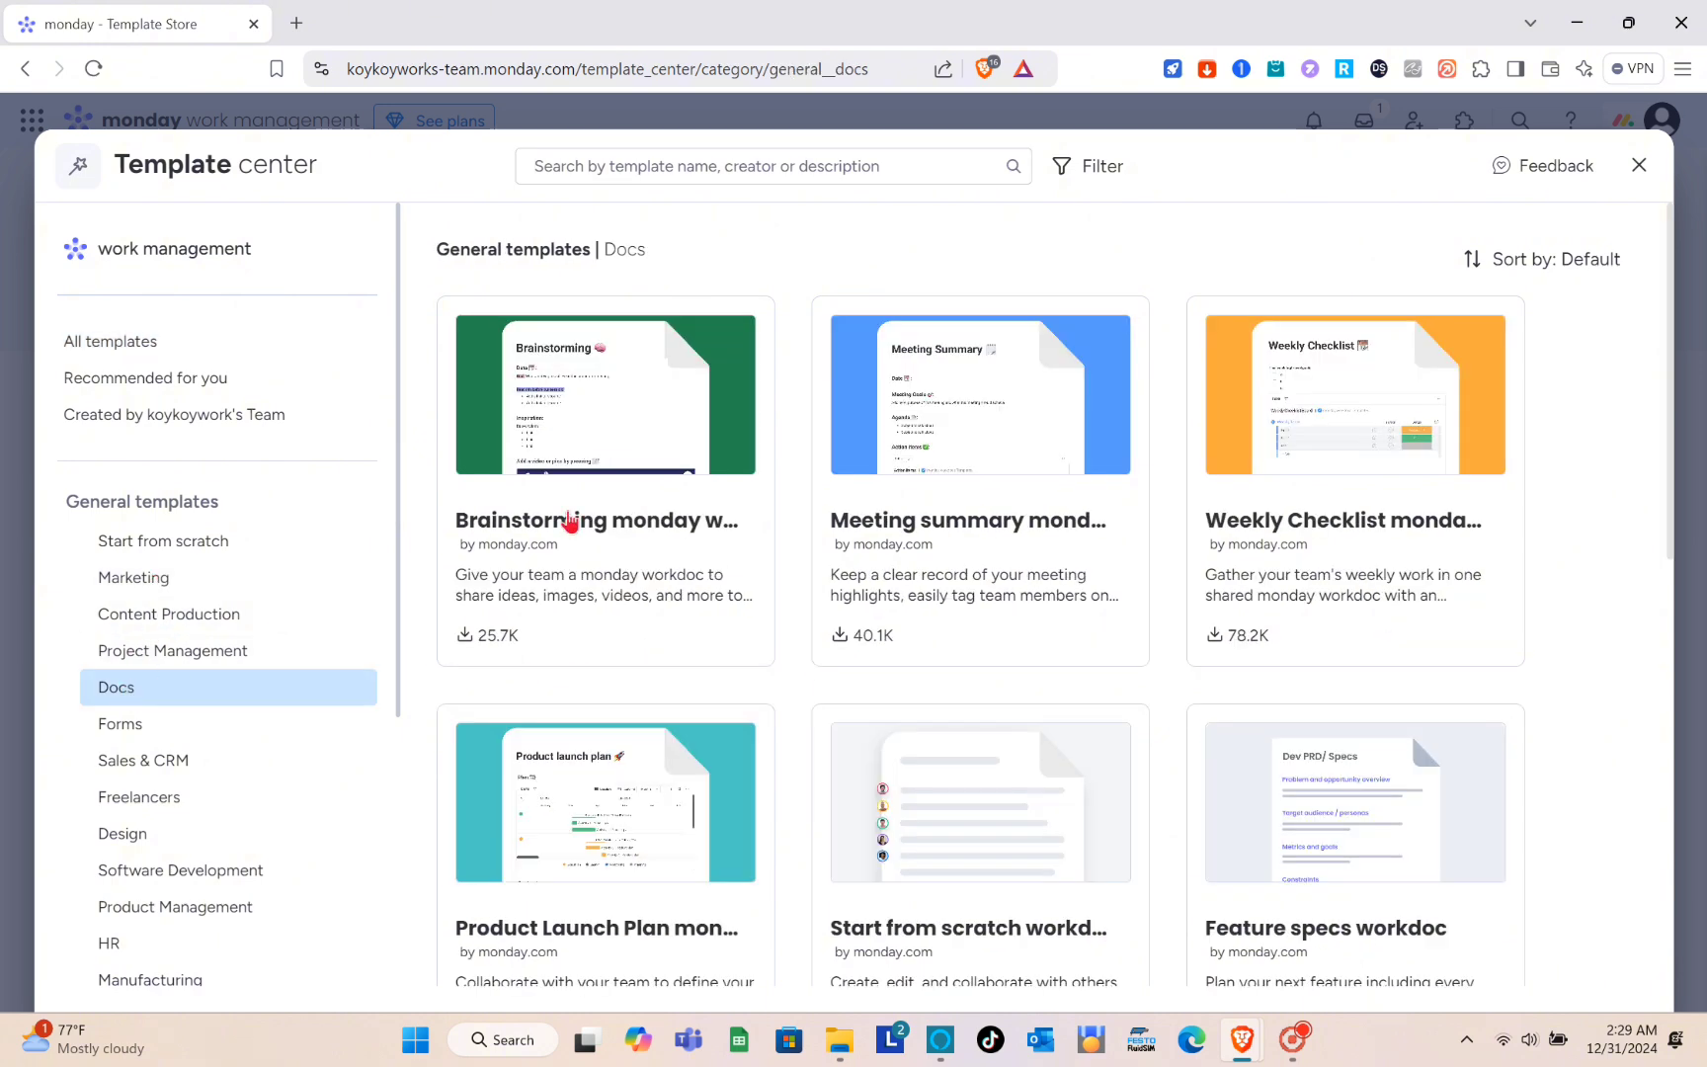
scroll(944, 440, down, 1)
scroll(943, 439, down, 3)
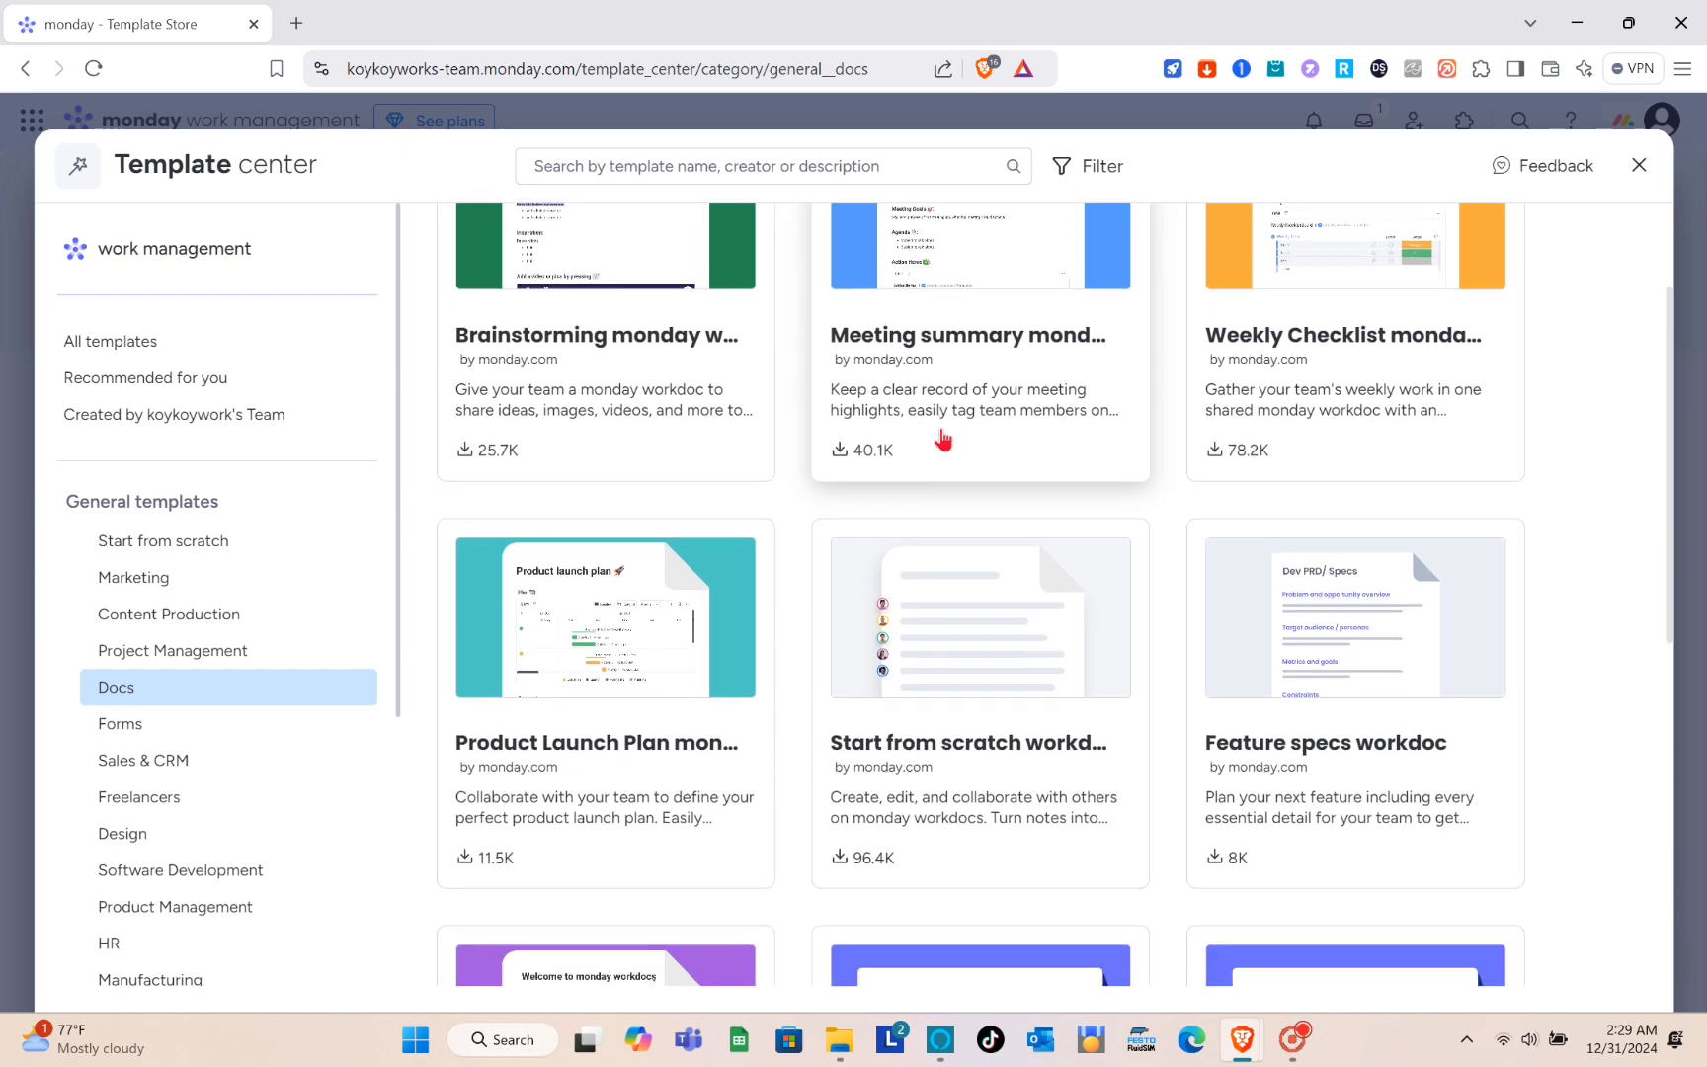
scroll(943, 439, up, 3)
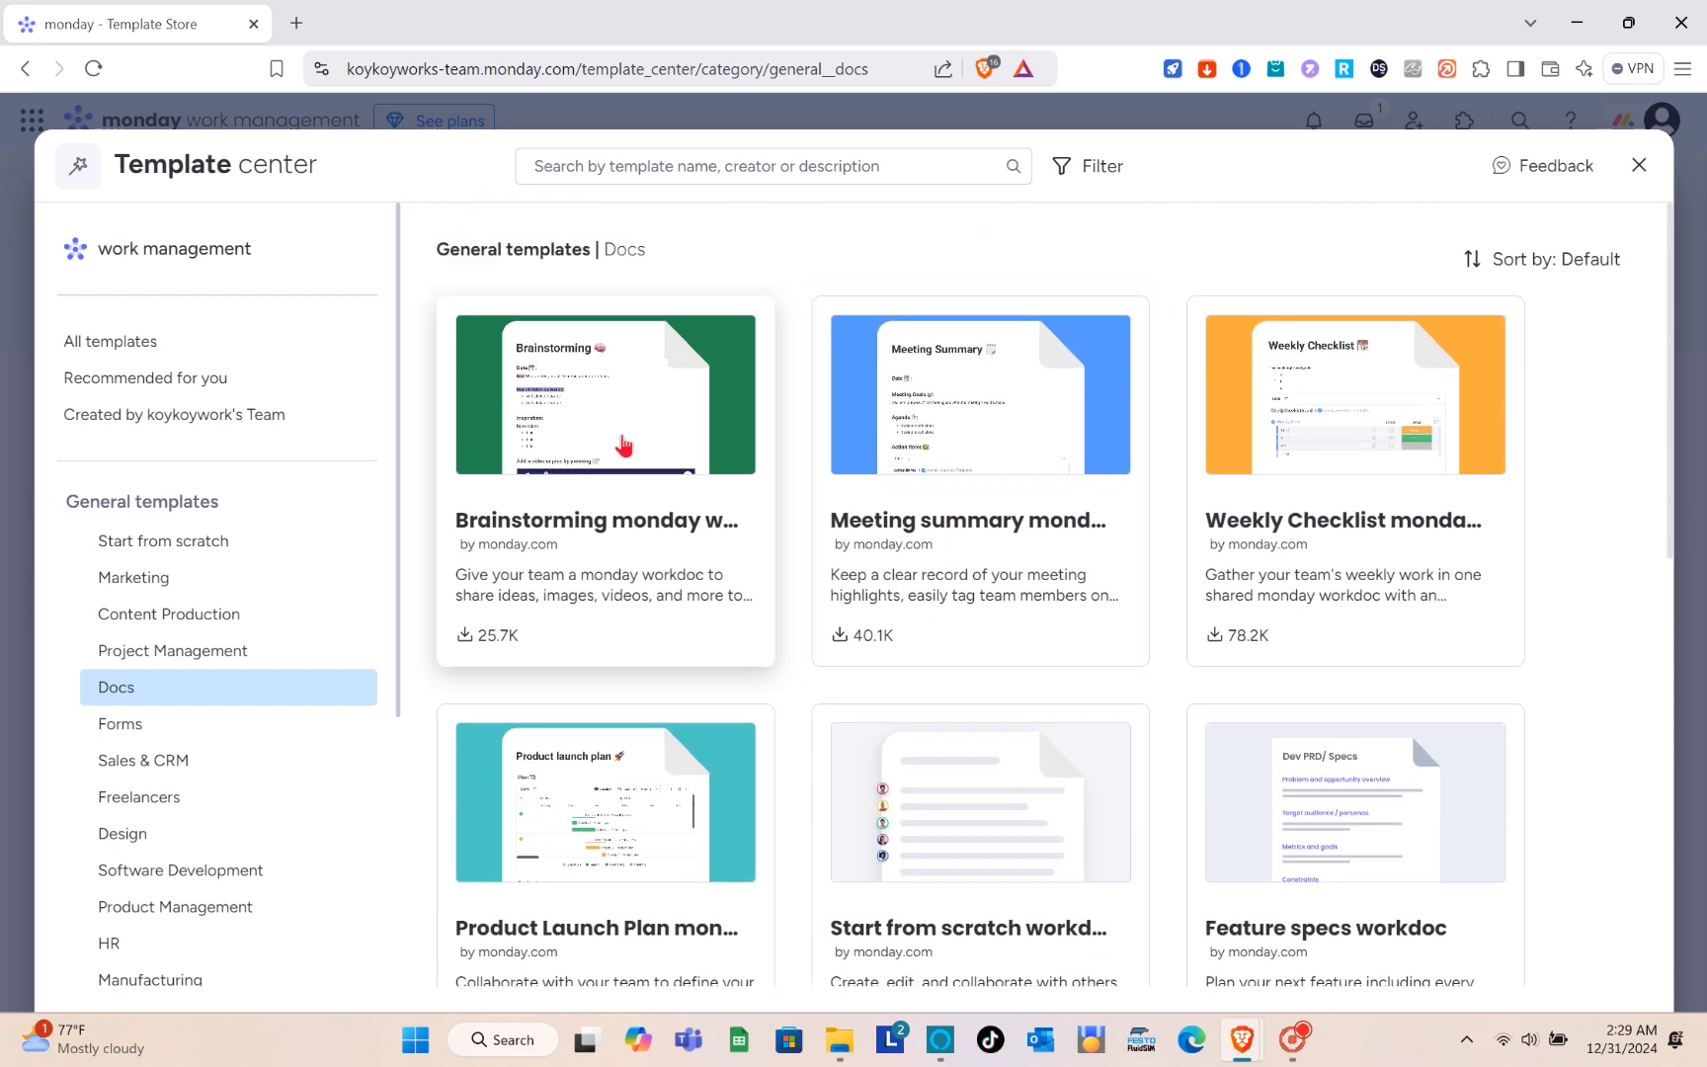
click(625, 445)
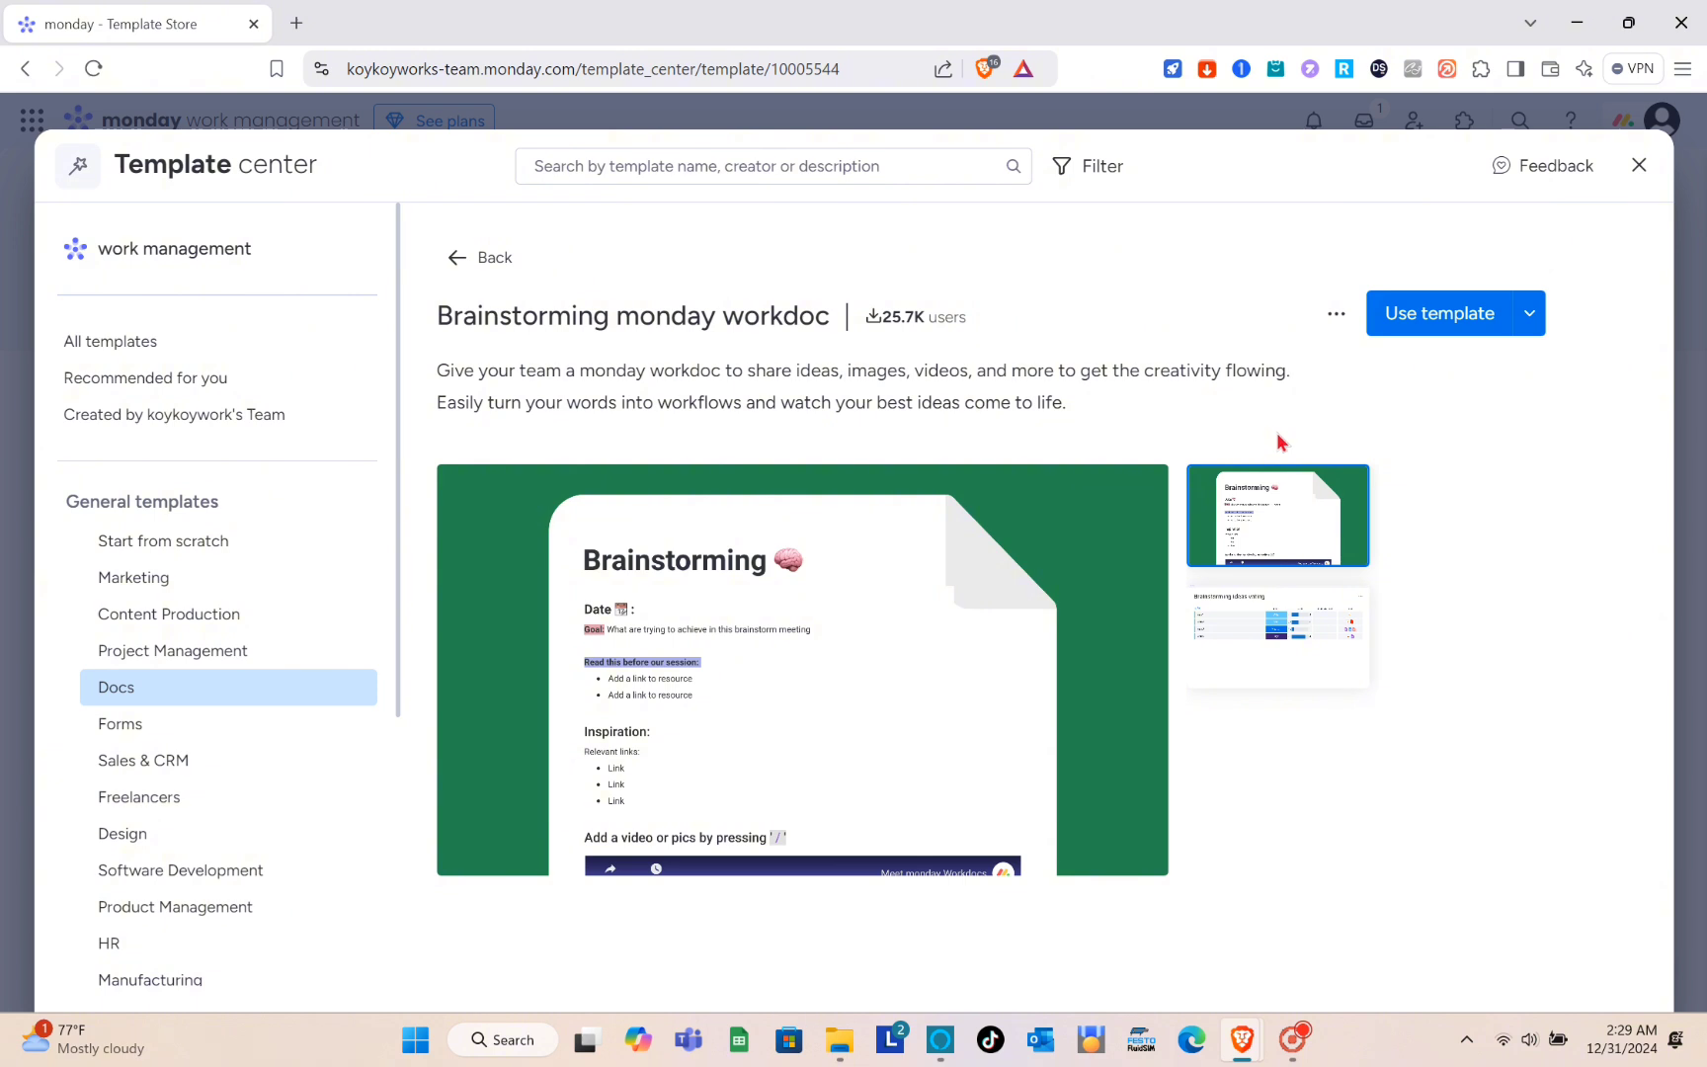
click(1498, 334)
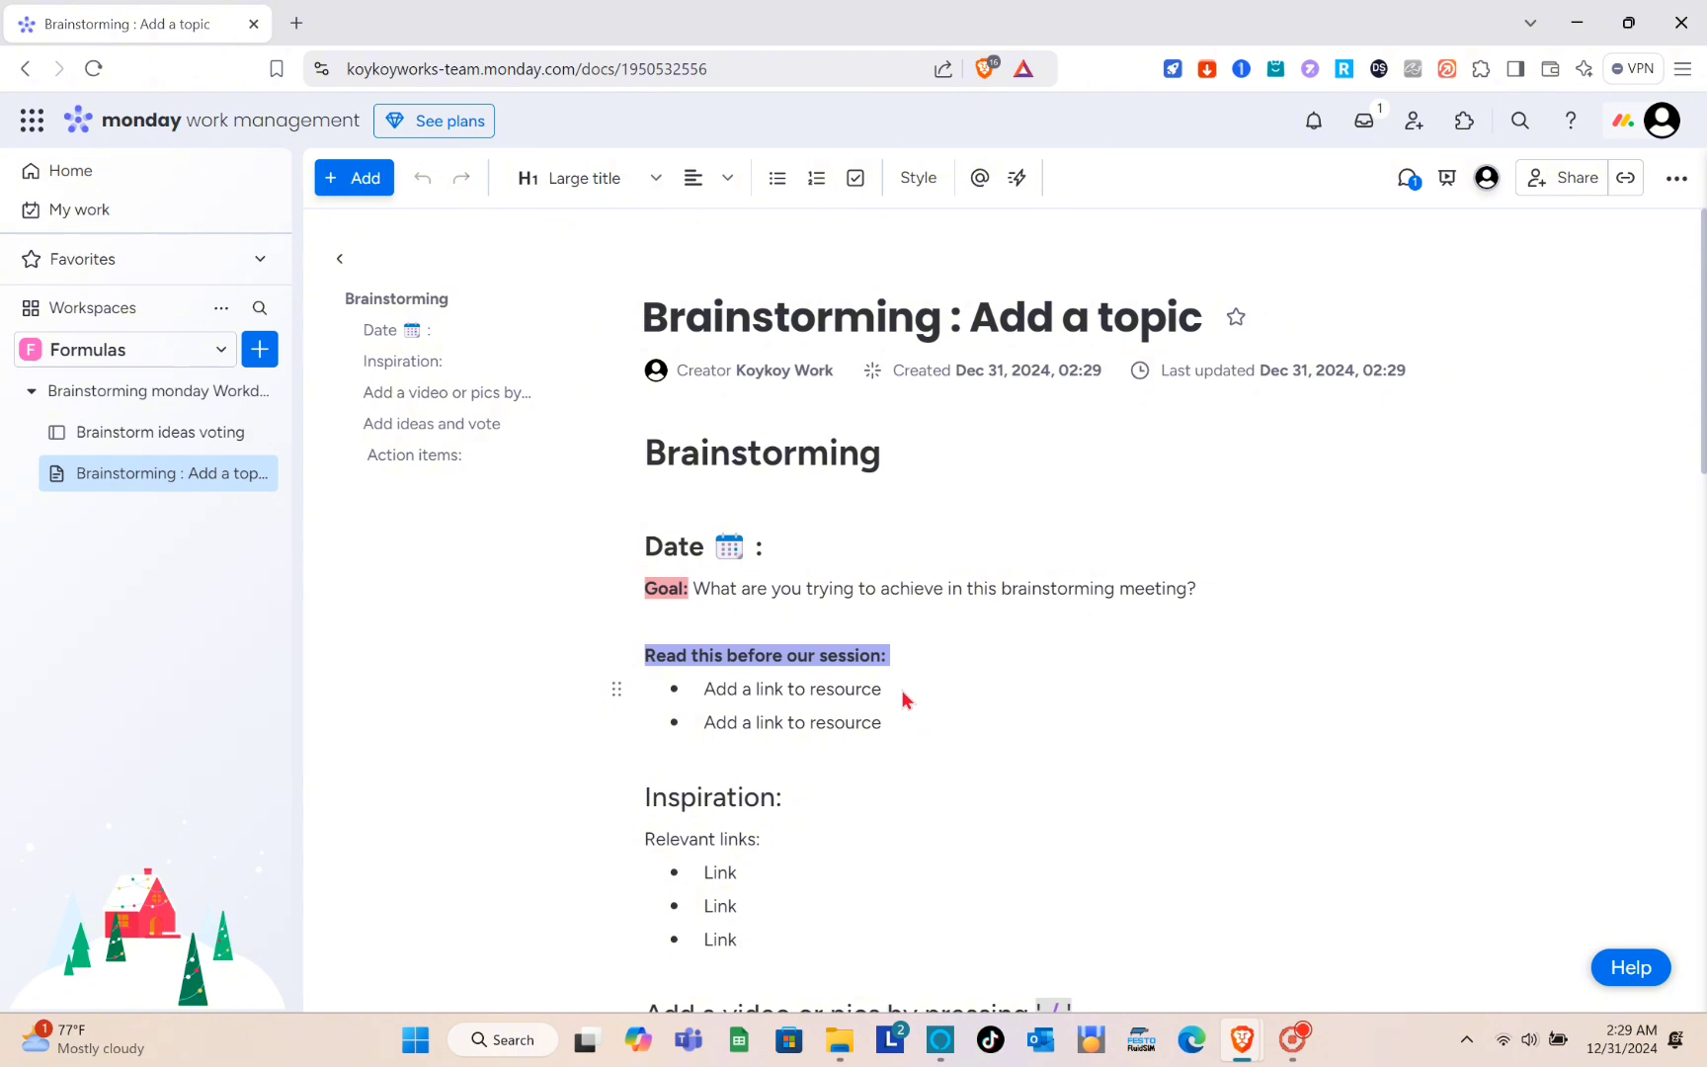
- Examine the brainstorming doc's goal, inspiration, video, idea voting table and action items sections
scroll(825, 690, down, 6)
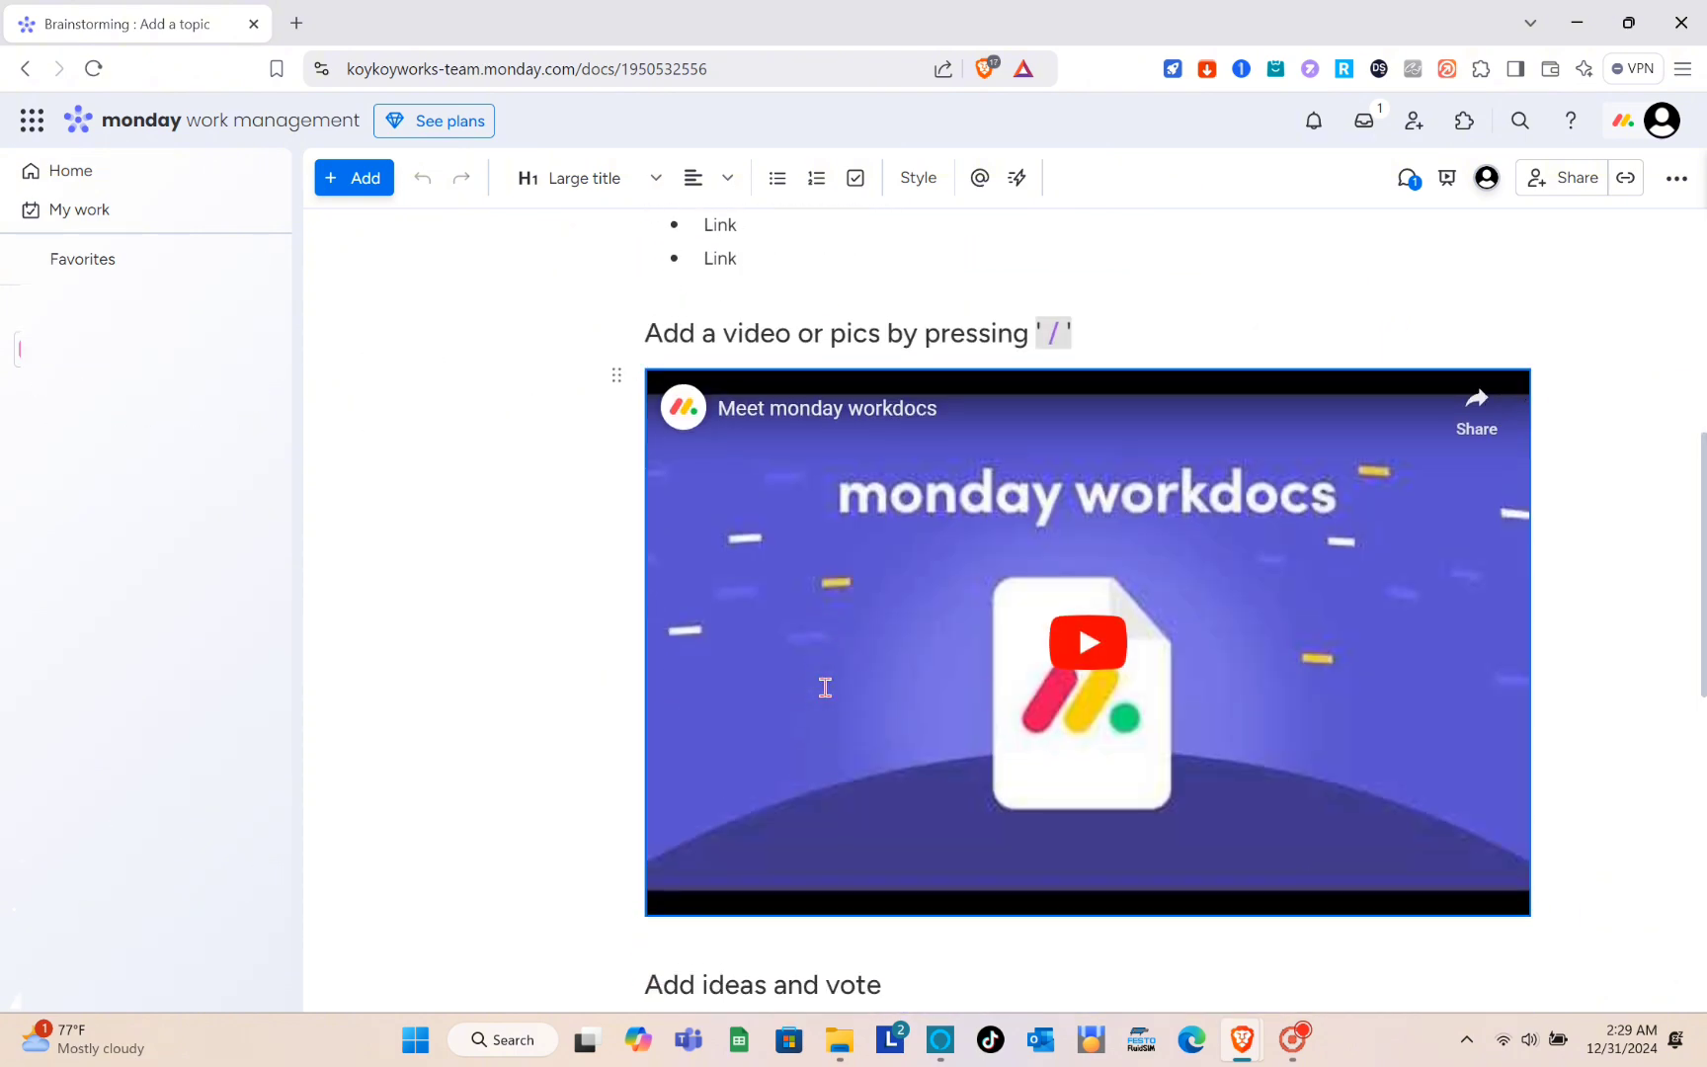
scroll(825, 687, up, 6)
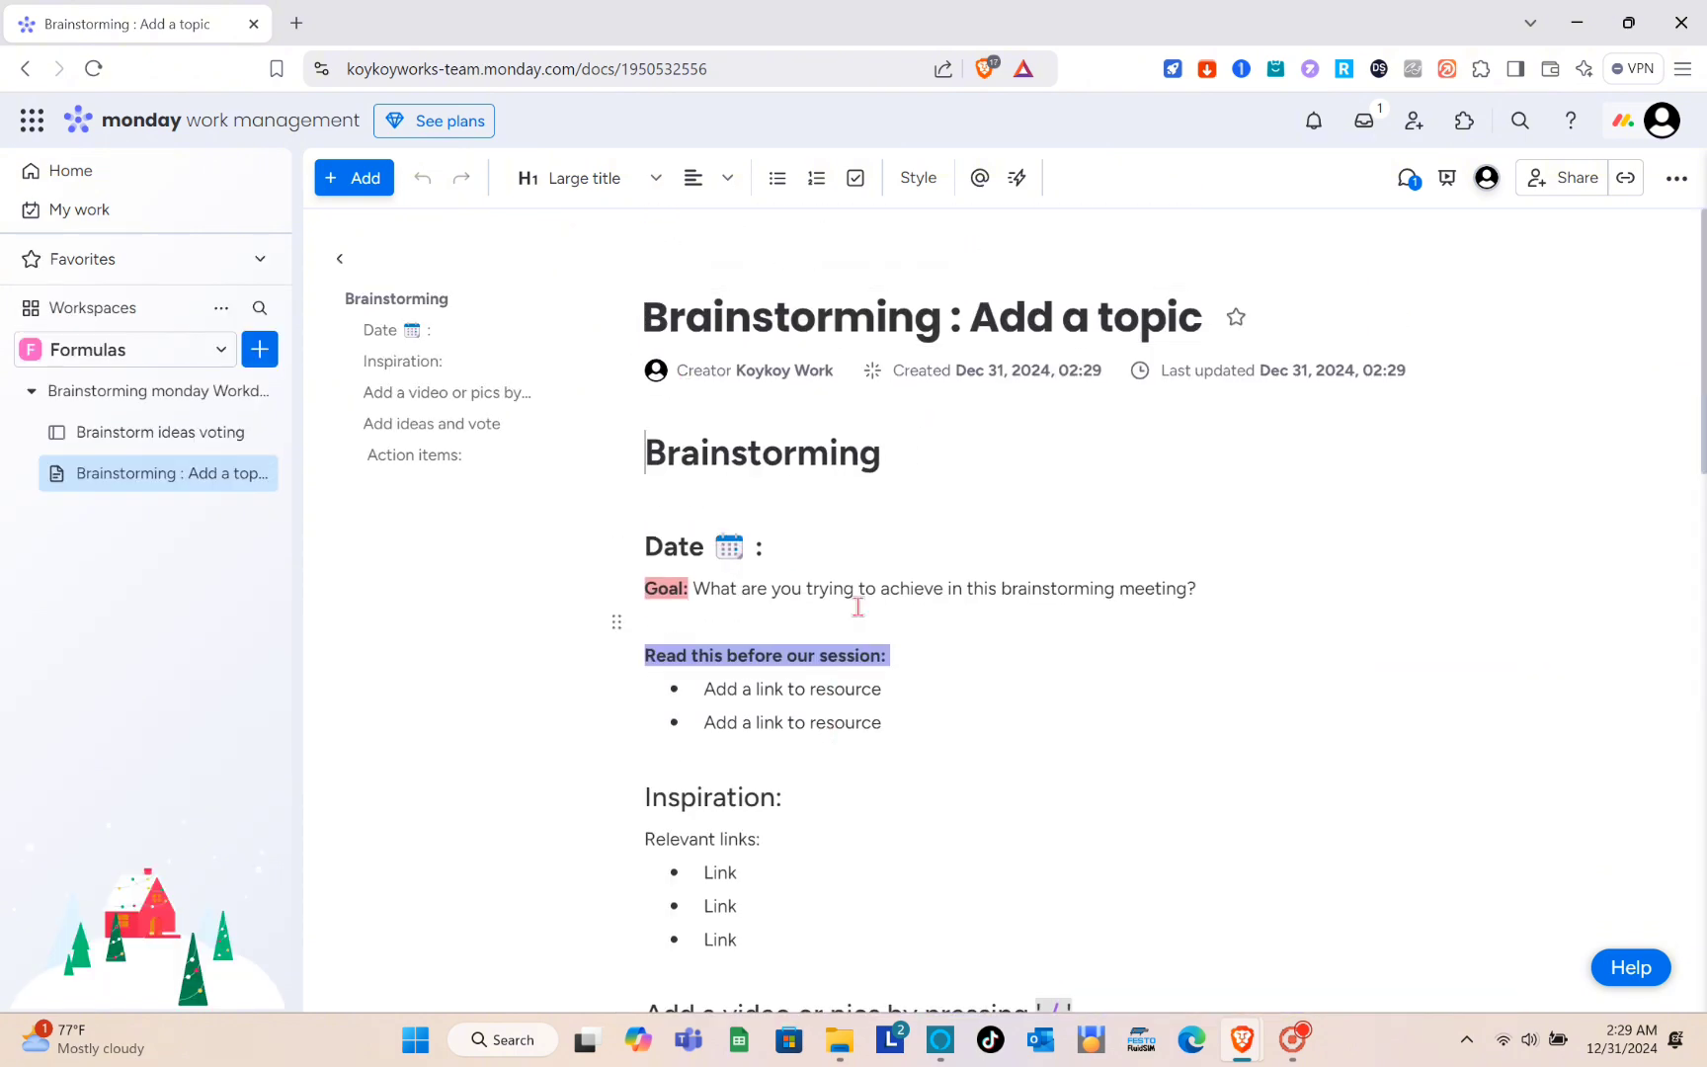
scroll(857, 606, down, 1)
scroll(858, 606, up, 1)
scroll(857, 606, down, 5)
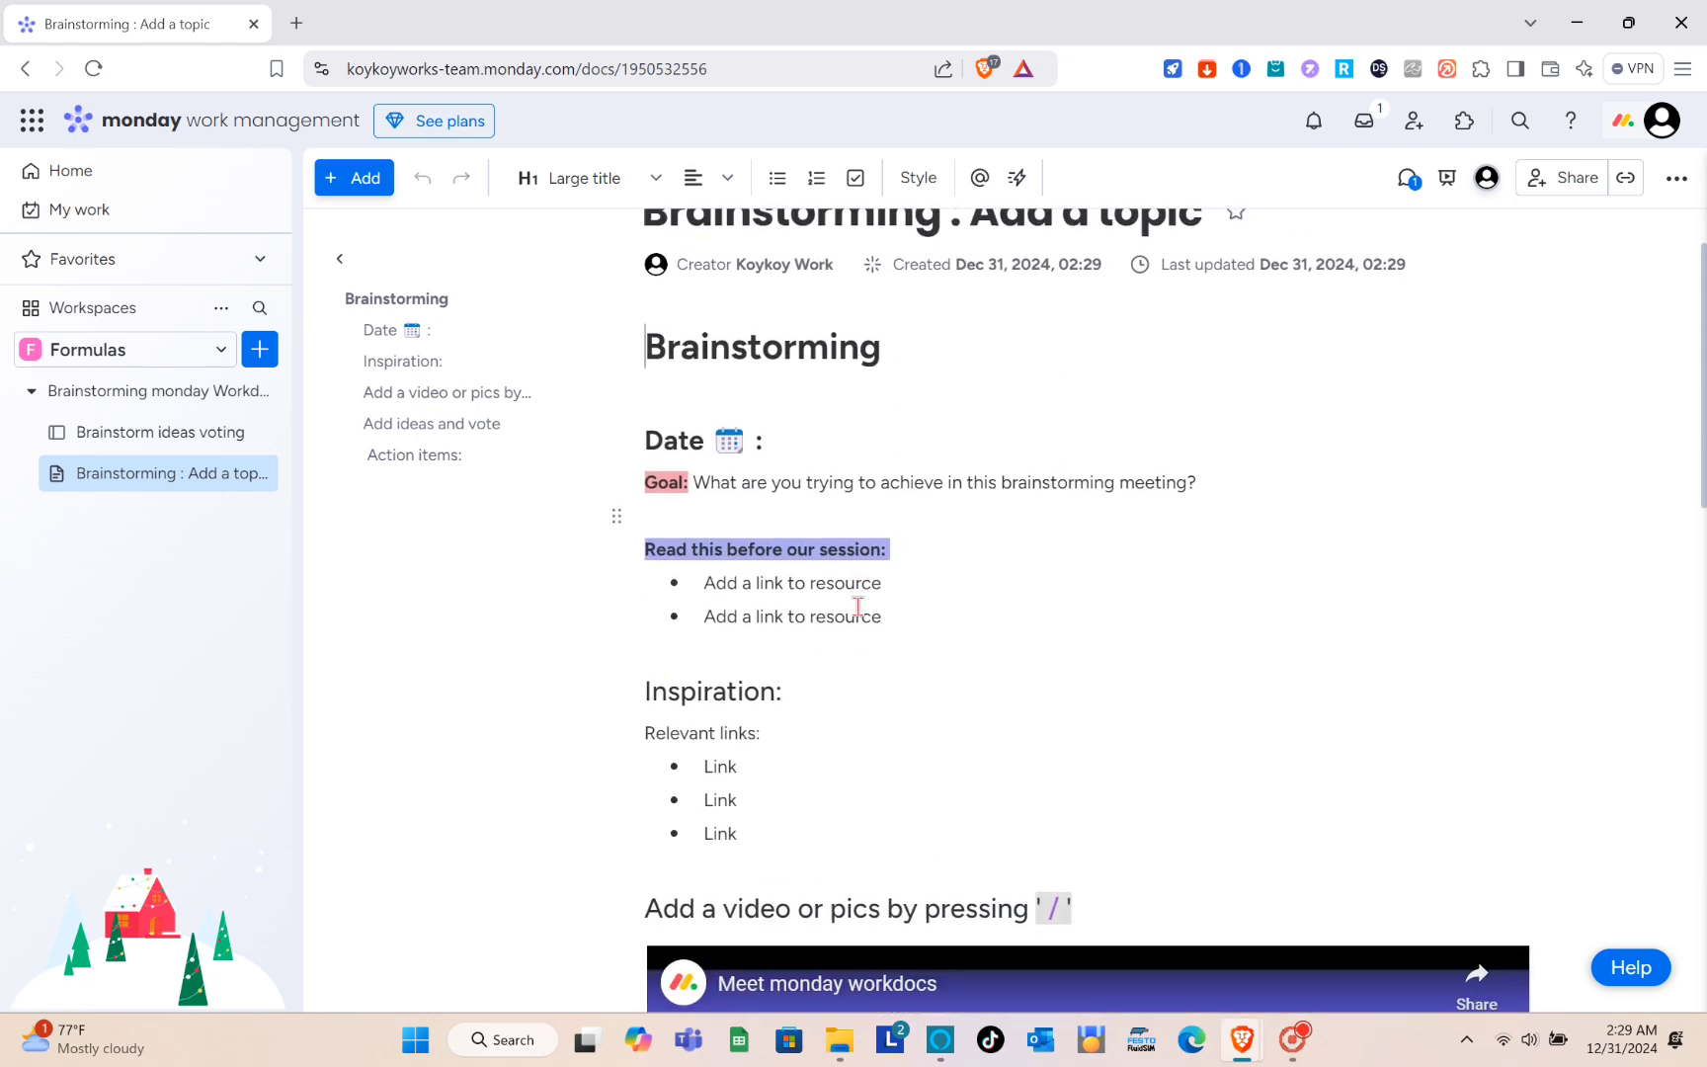
scroll(857, 606, down, 8)
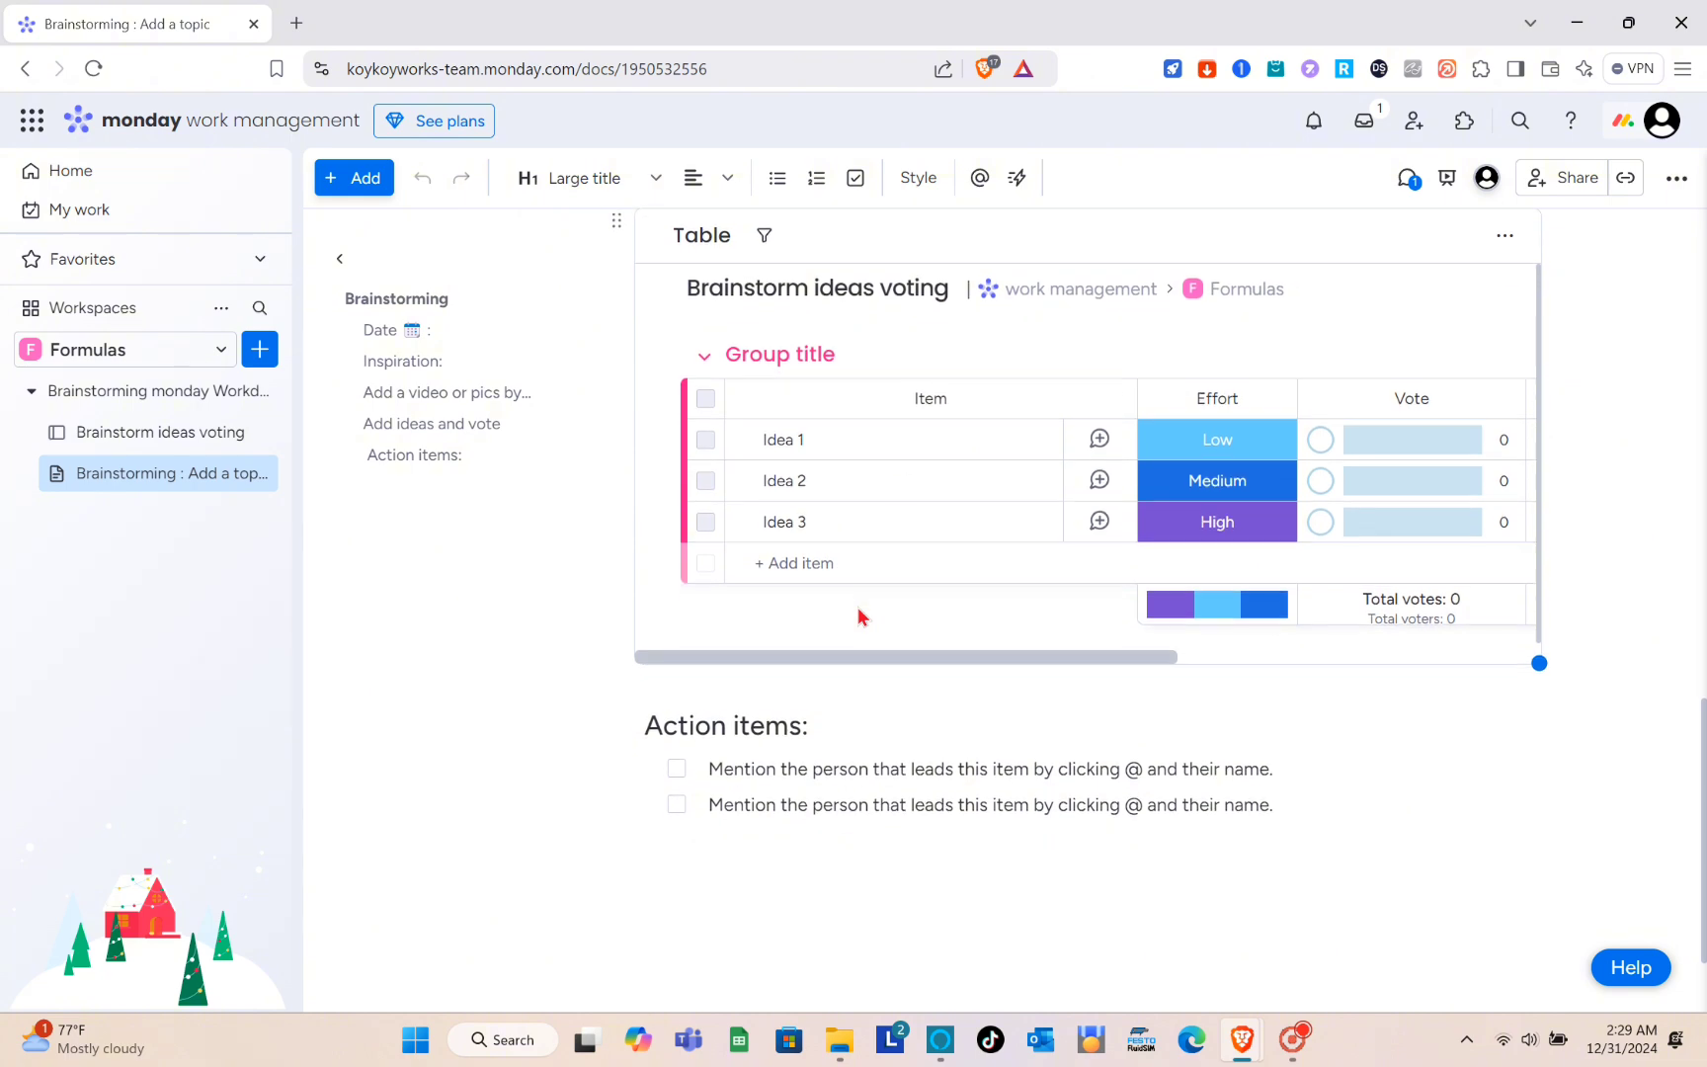
scroll(903, 416, down, 2)
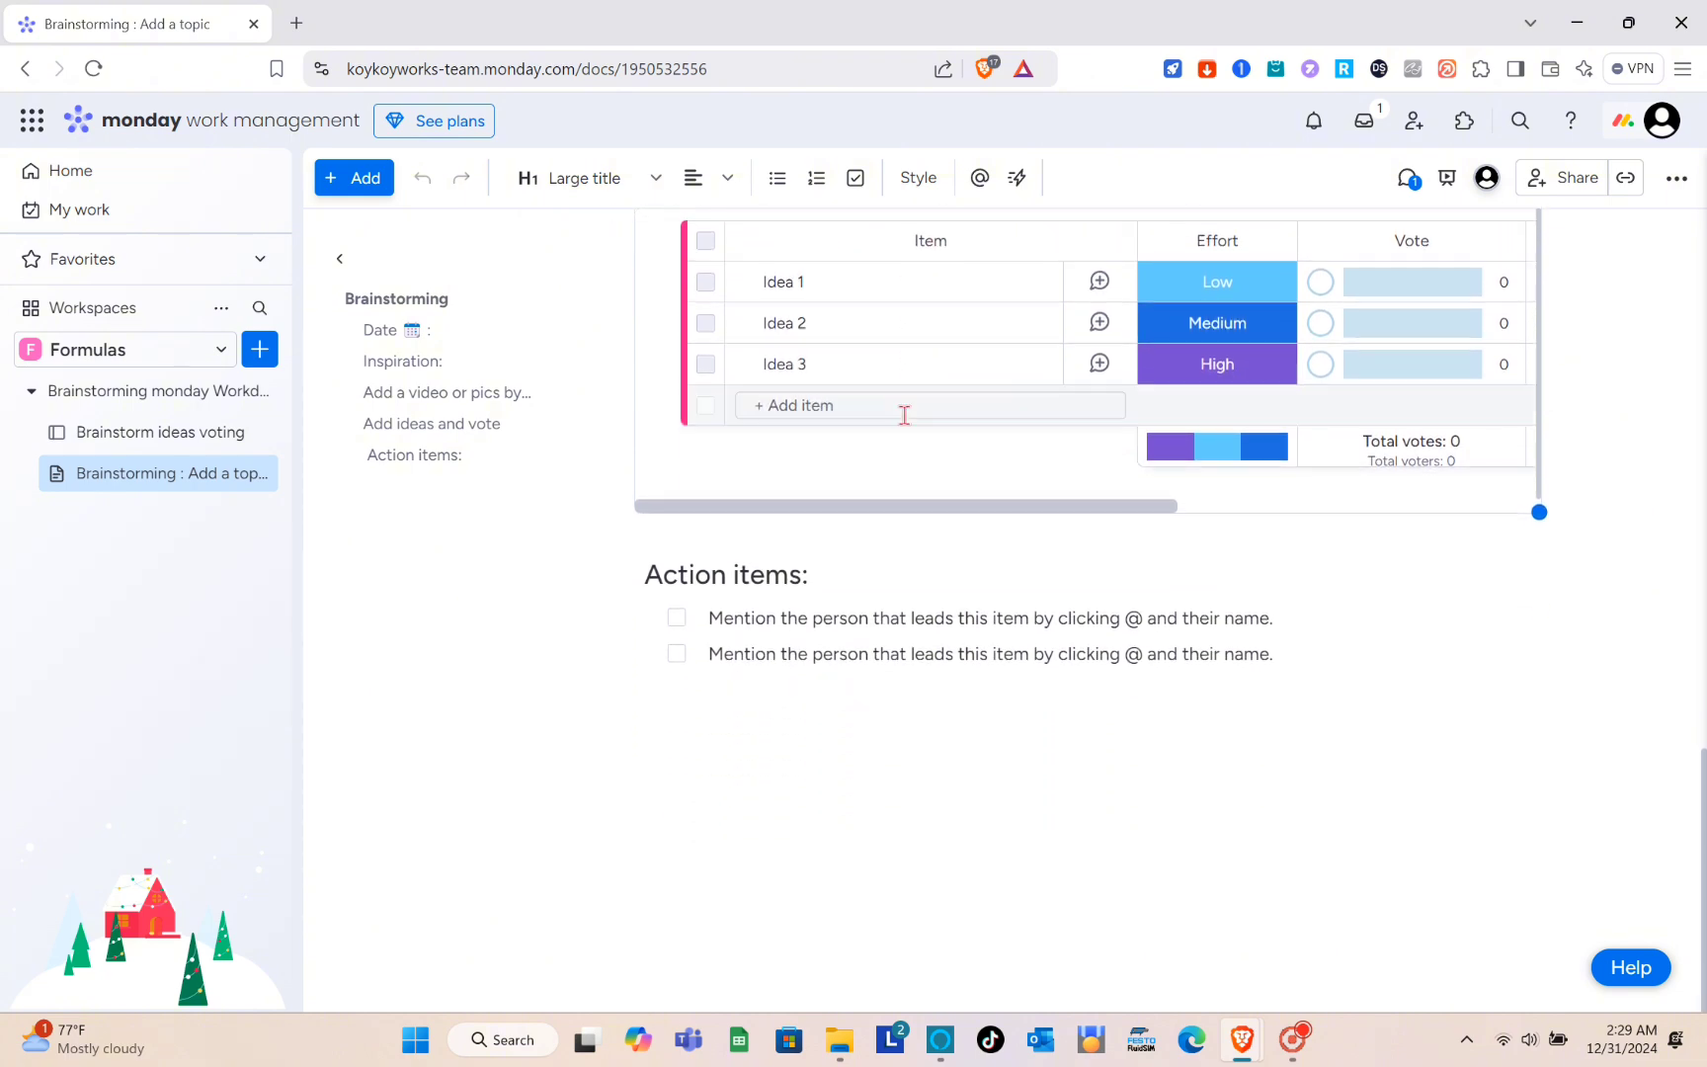
scroll(903, 415, up, 15)
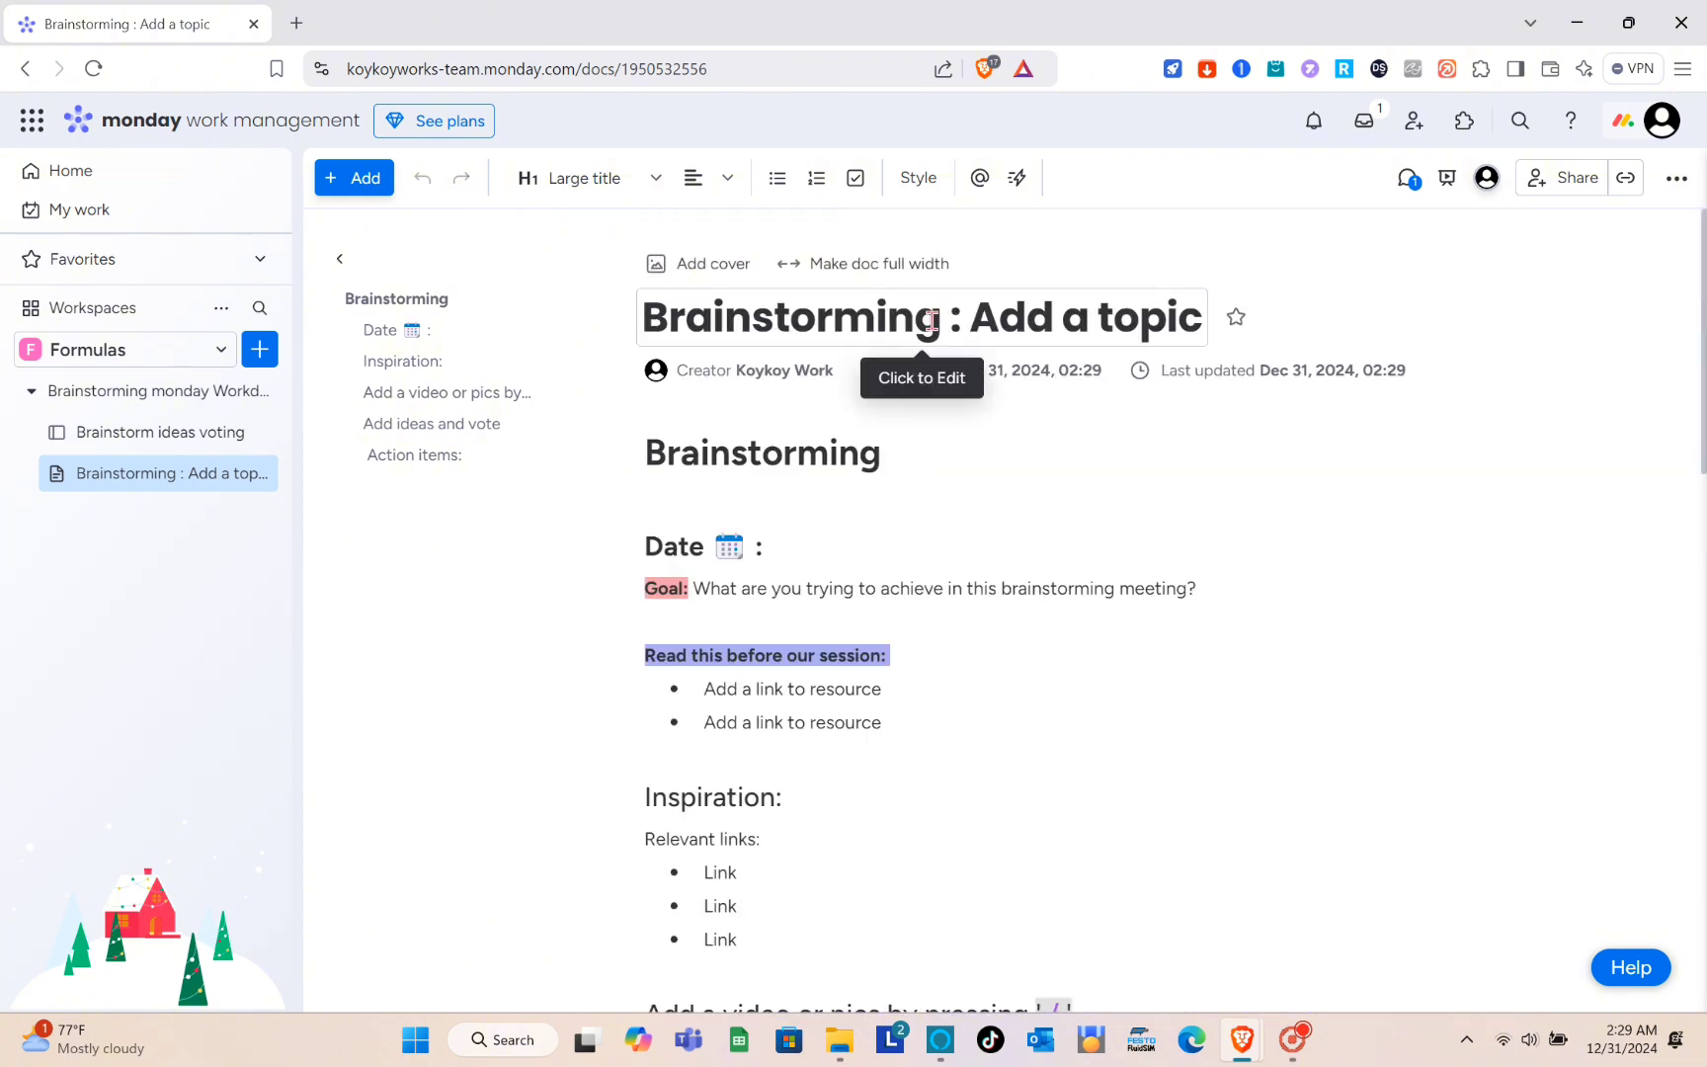
- Remove "Add a topic" from the doc's title so it reads "Brainstorming :"
click(931, 320)
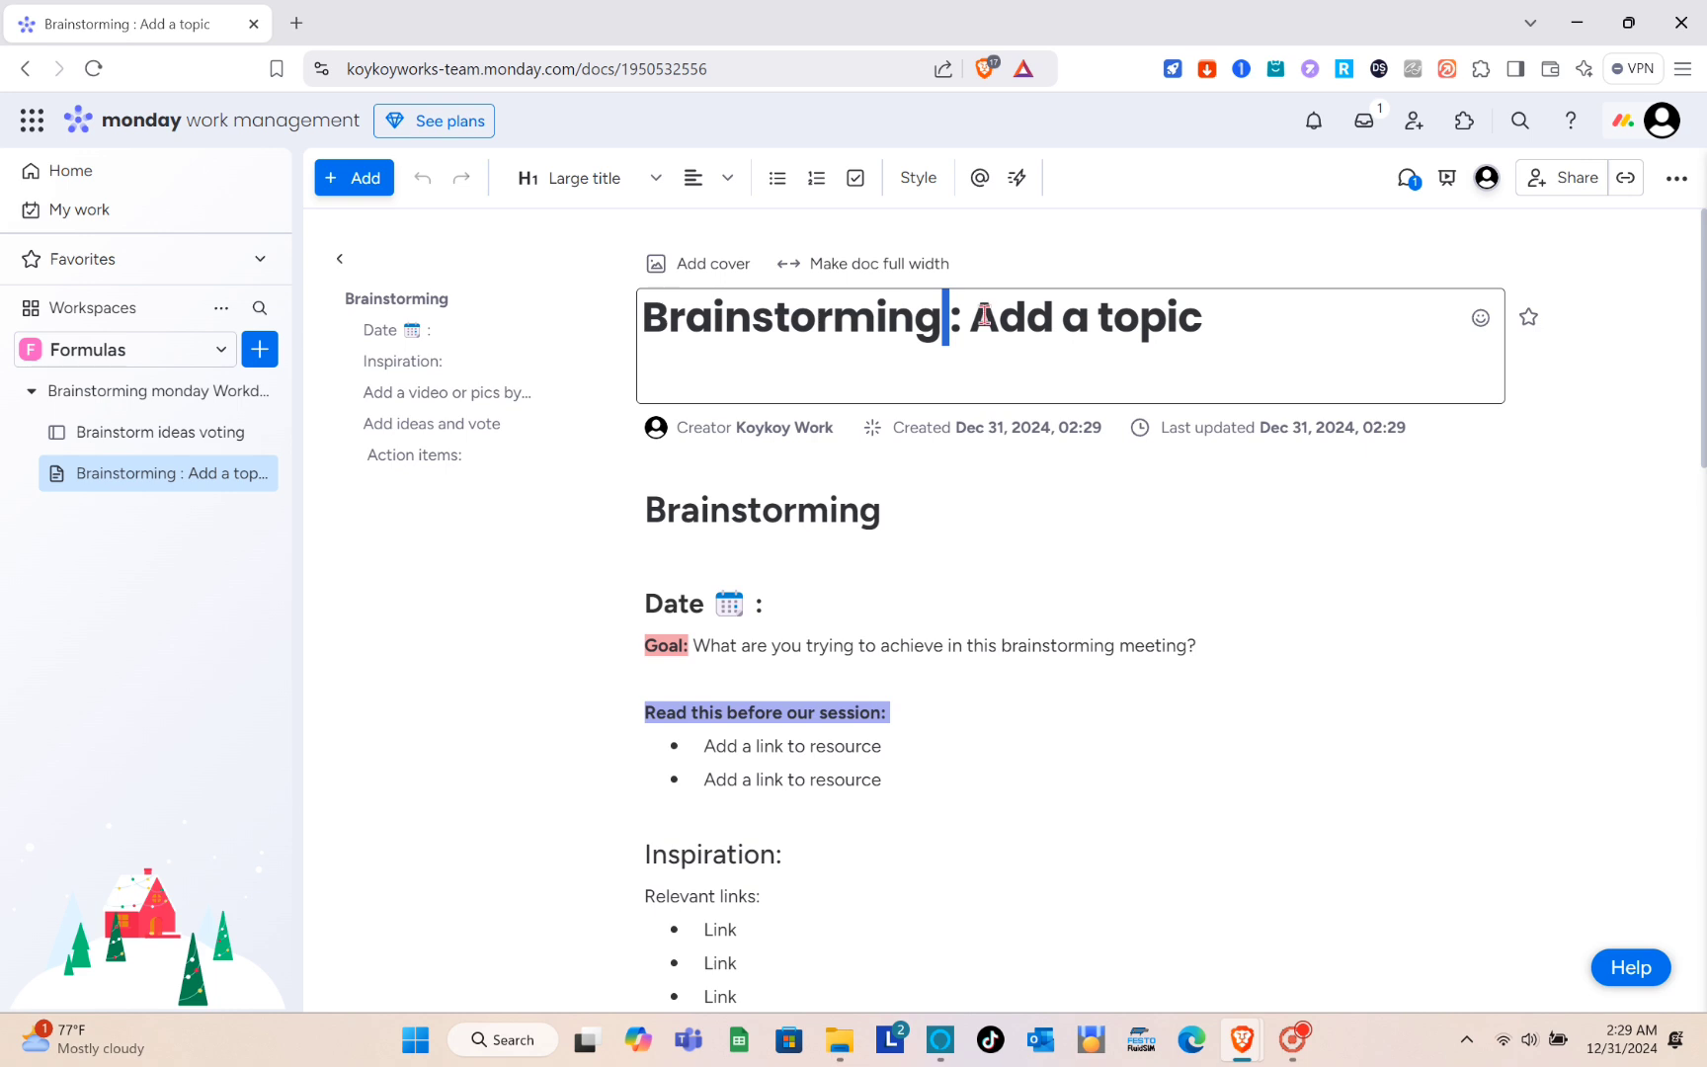
drag(985, 316, 1216, 319)
key(BackSpace)
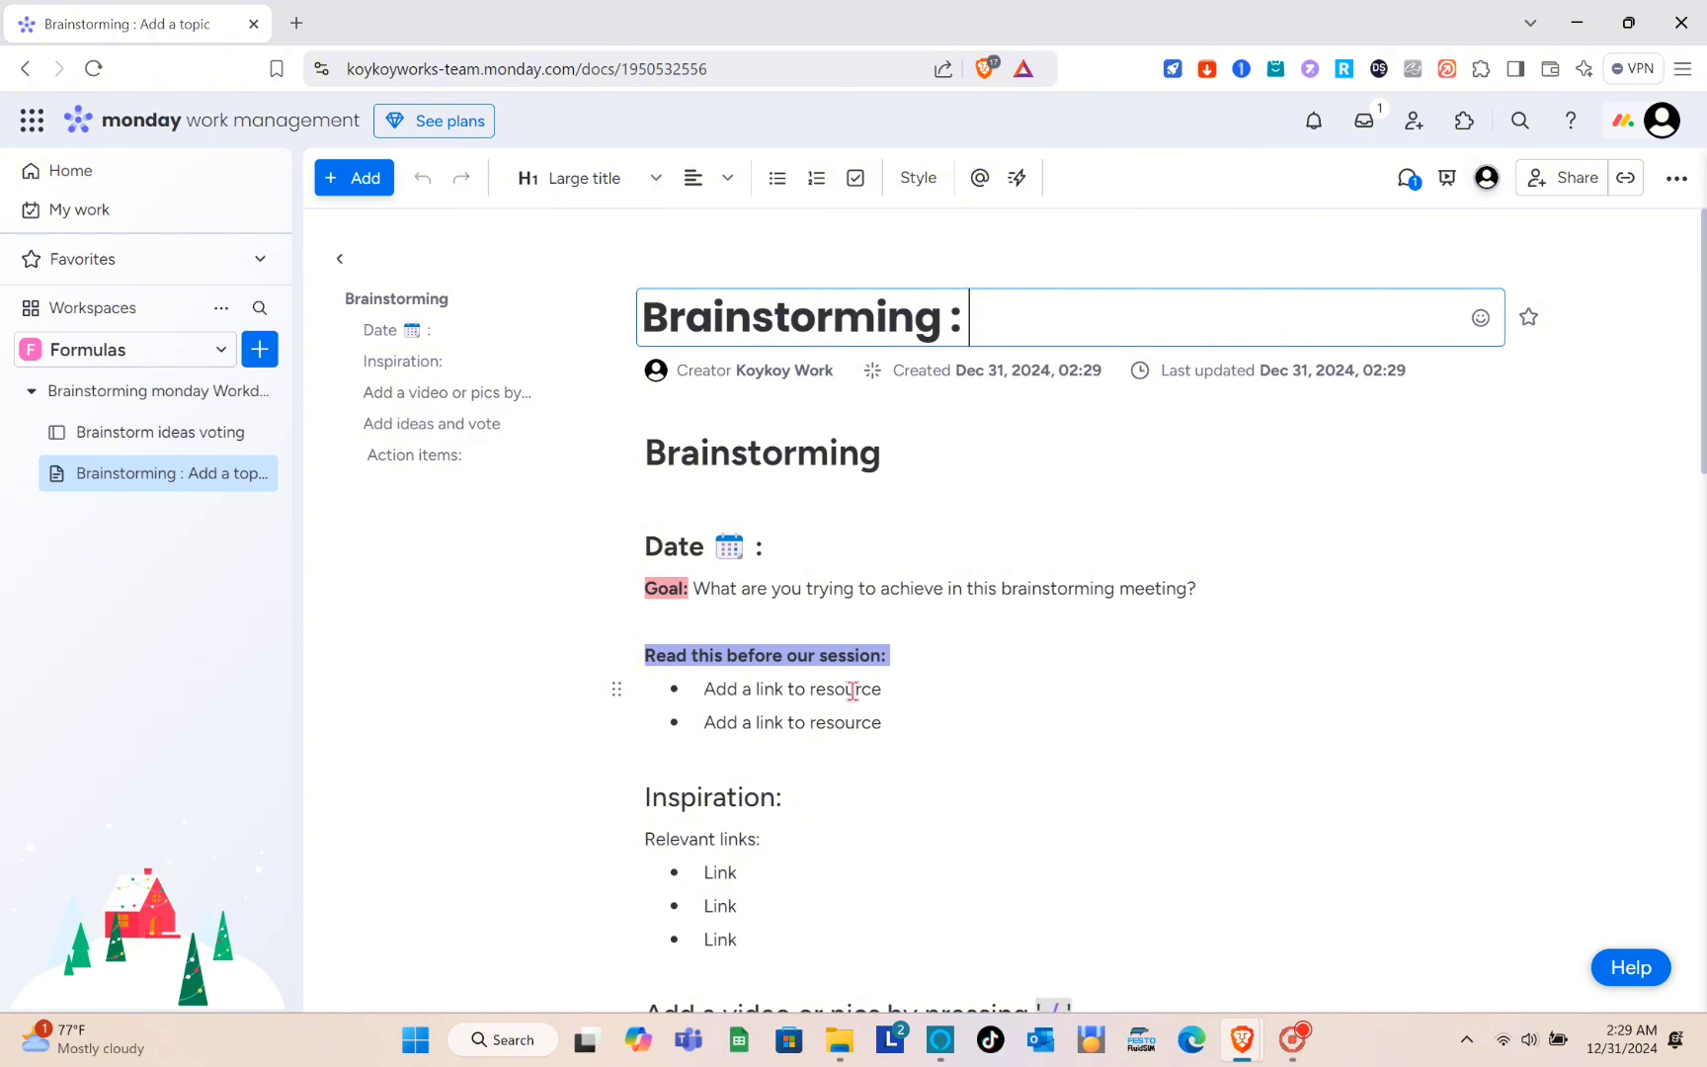
scroll(852, 689, down, 7)
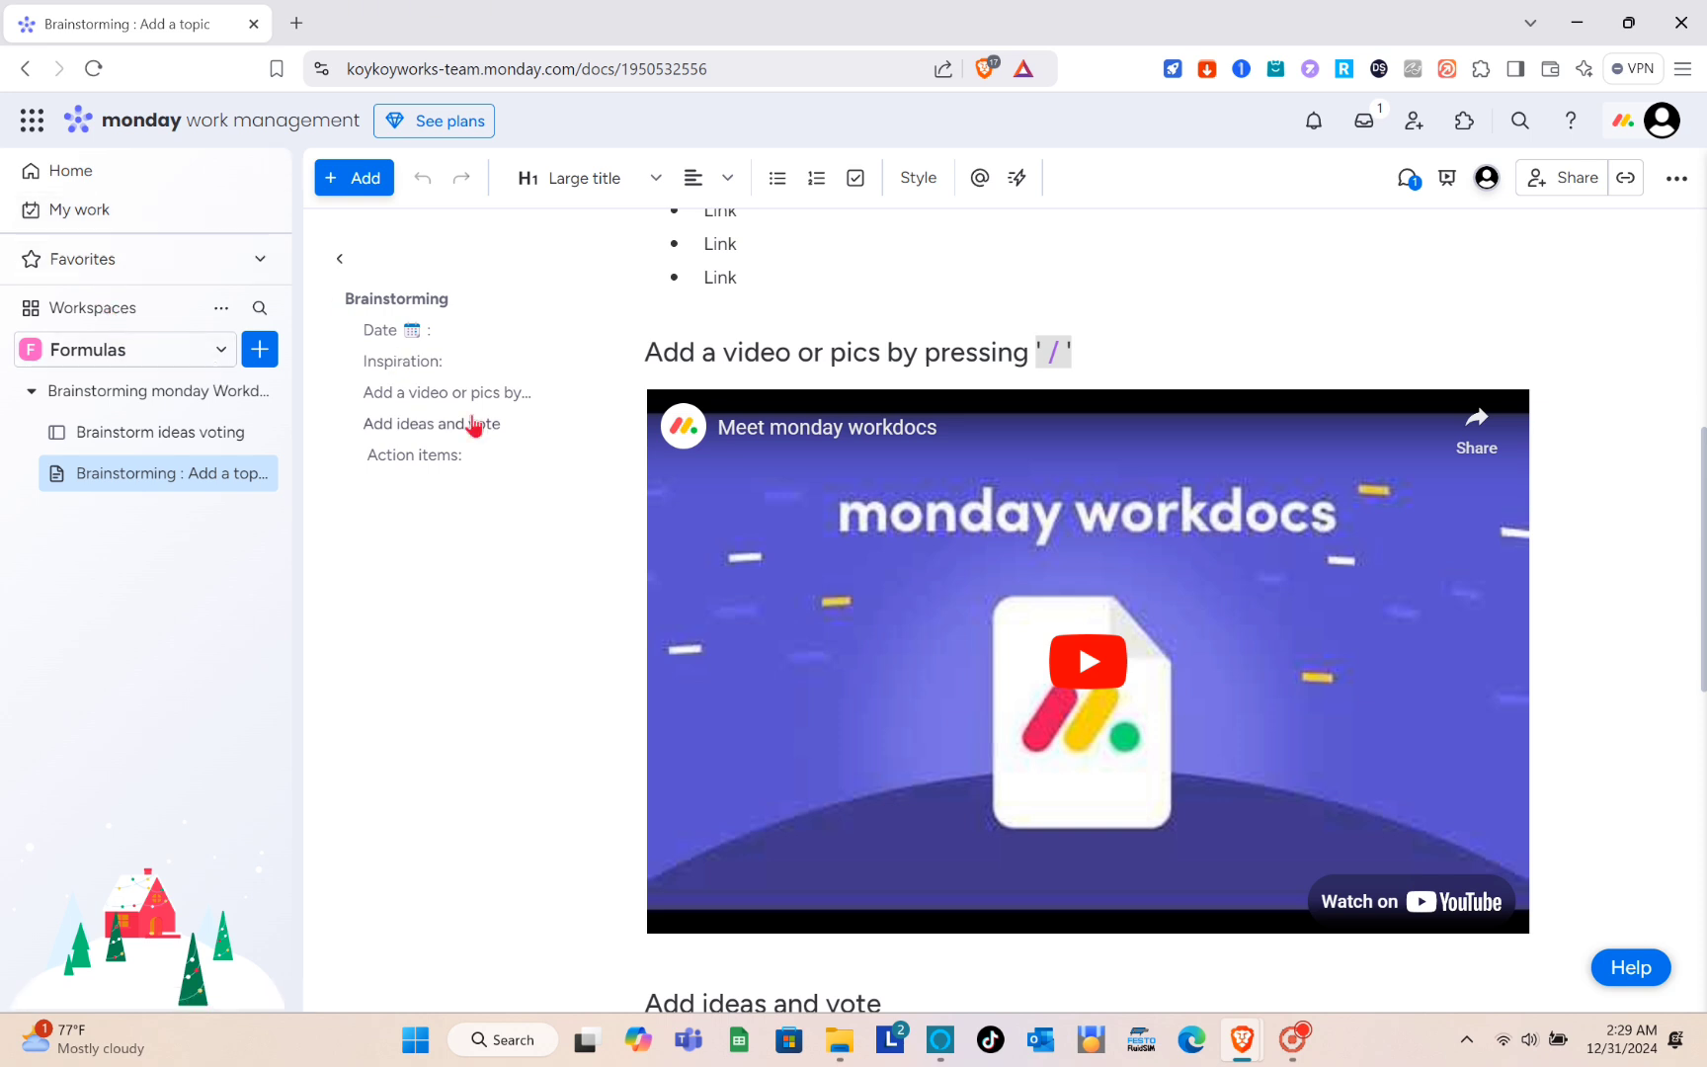
scroll(623, 356, up, 7)
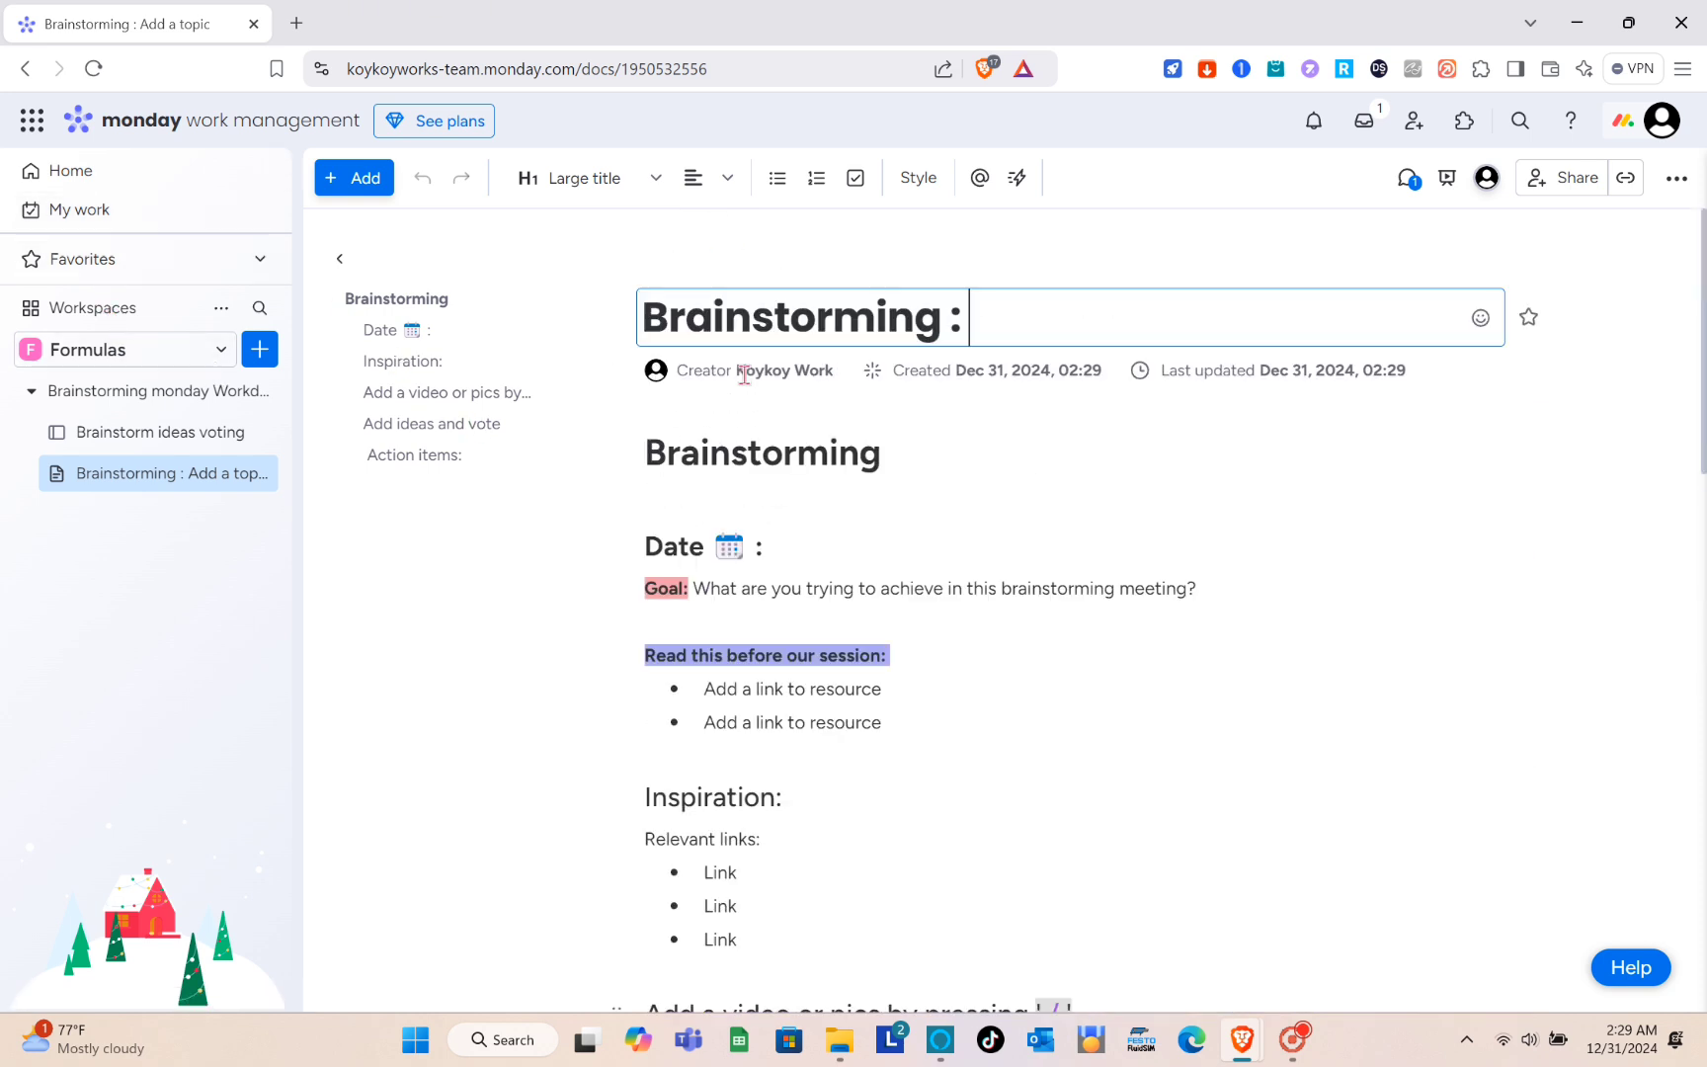
- Review the doc's invitation, editing permission and public link sharing options, leaving them as they are
click(1567, 190)
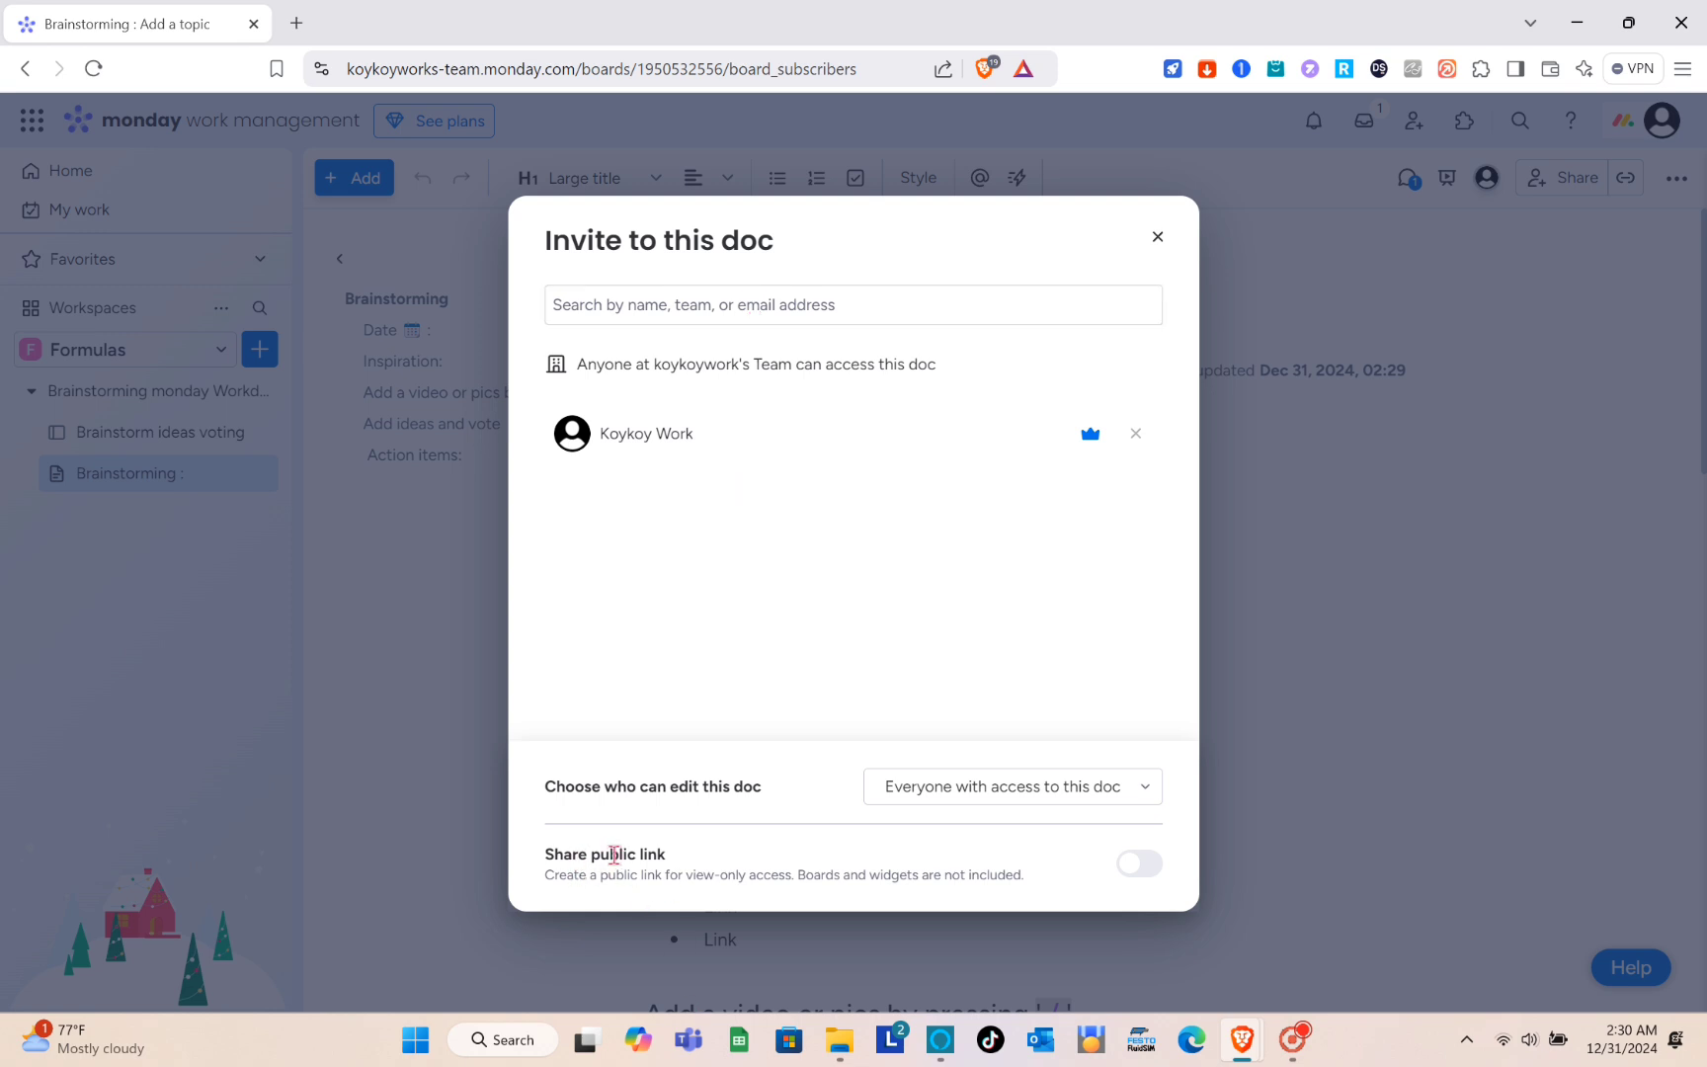
mouse_move(1133, 863)
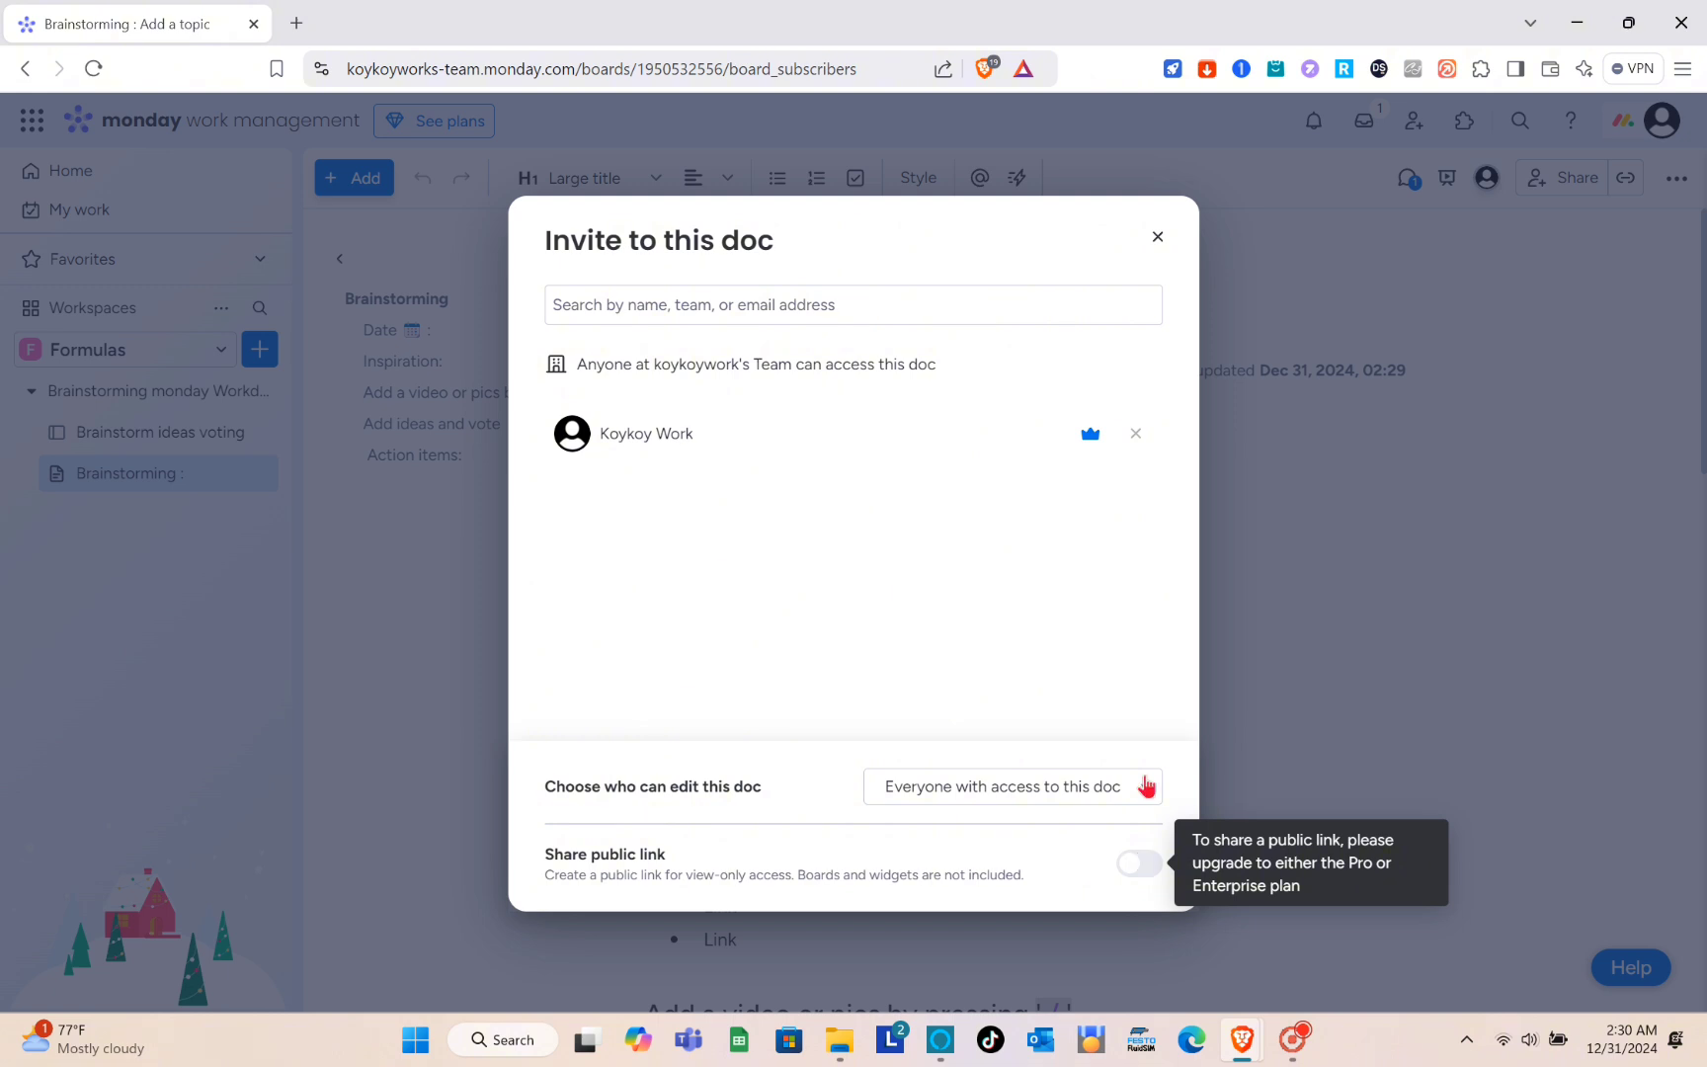
click(1156, 239)
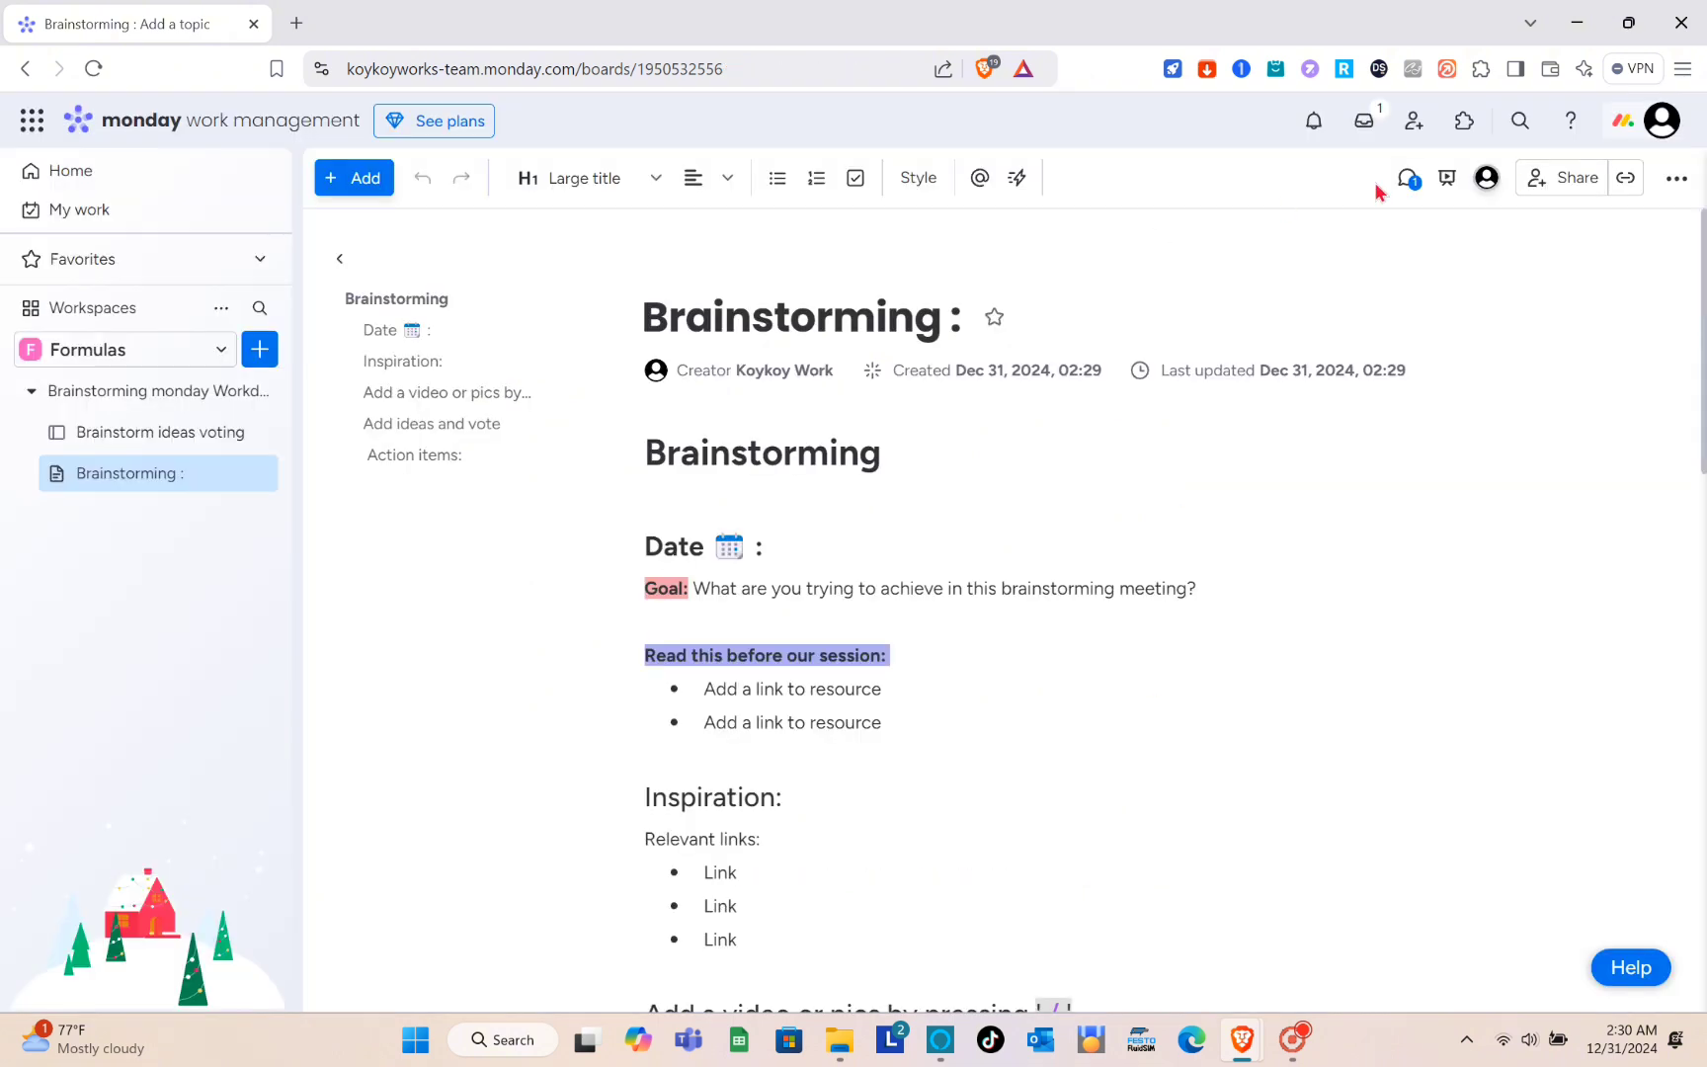
- Copy the brainstorming doc's link, open it in a new browser tab and look over the doc there
click(1626, 179)
click(296, 23)
key(ctrl+v)
key(Return)
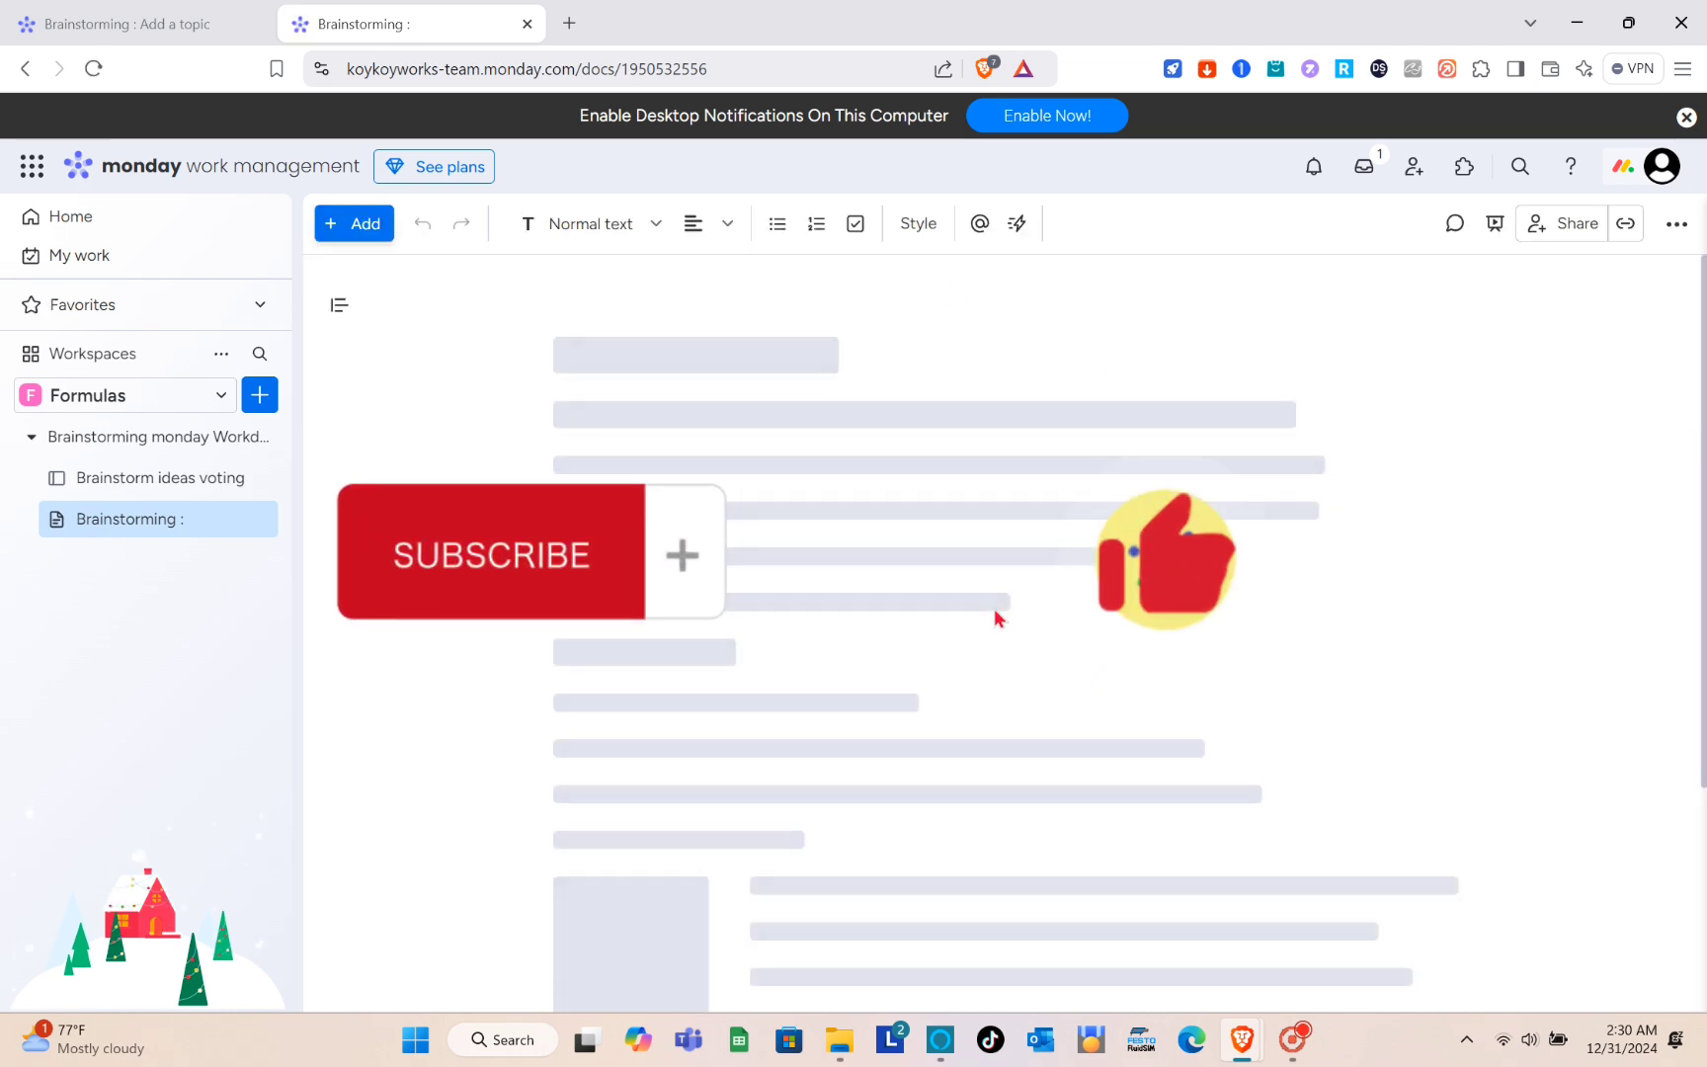
scroll(994, 608, down, 4)
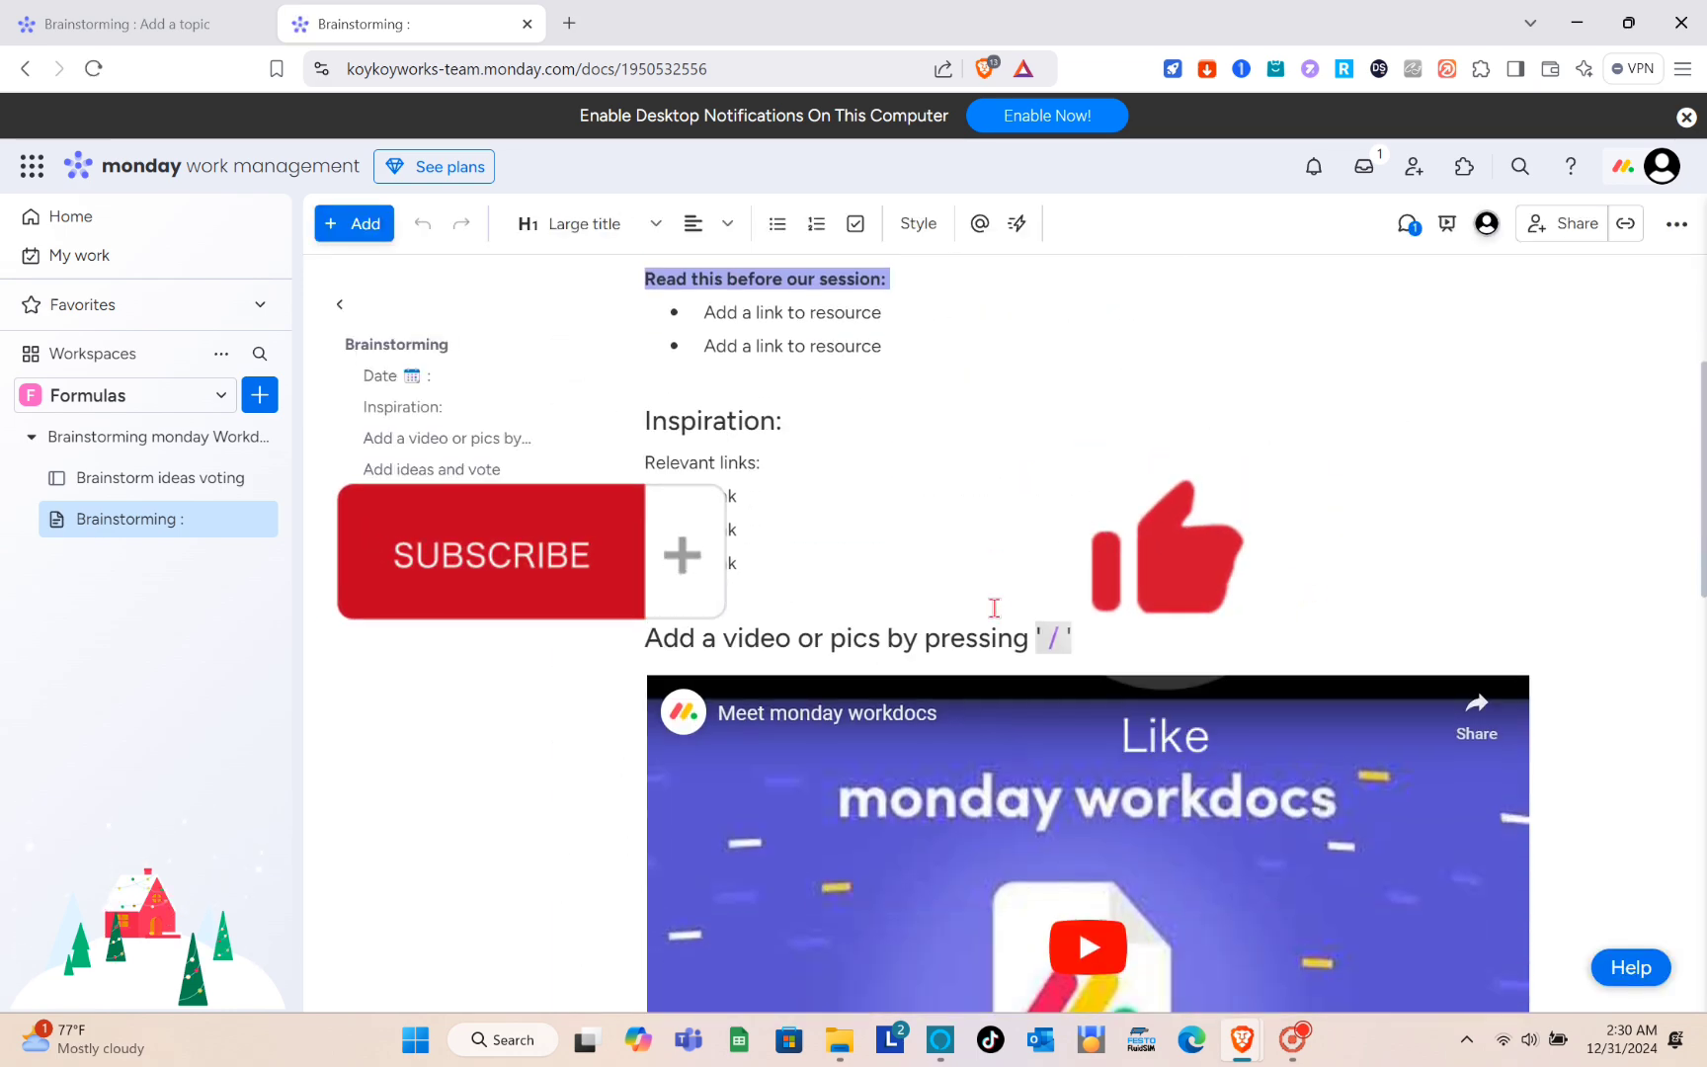
scroll(994, 608, up, 4)
click(841, 483)
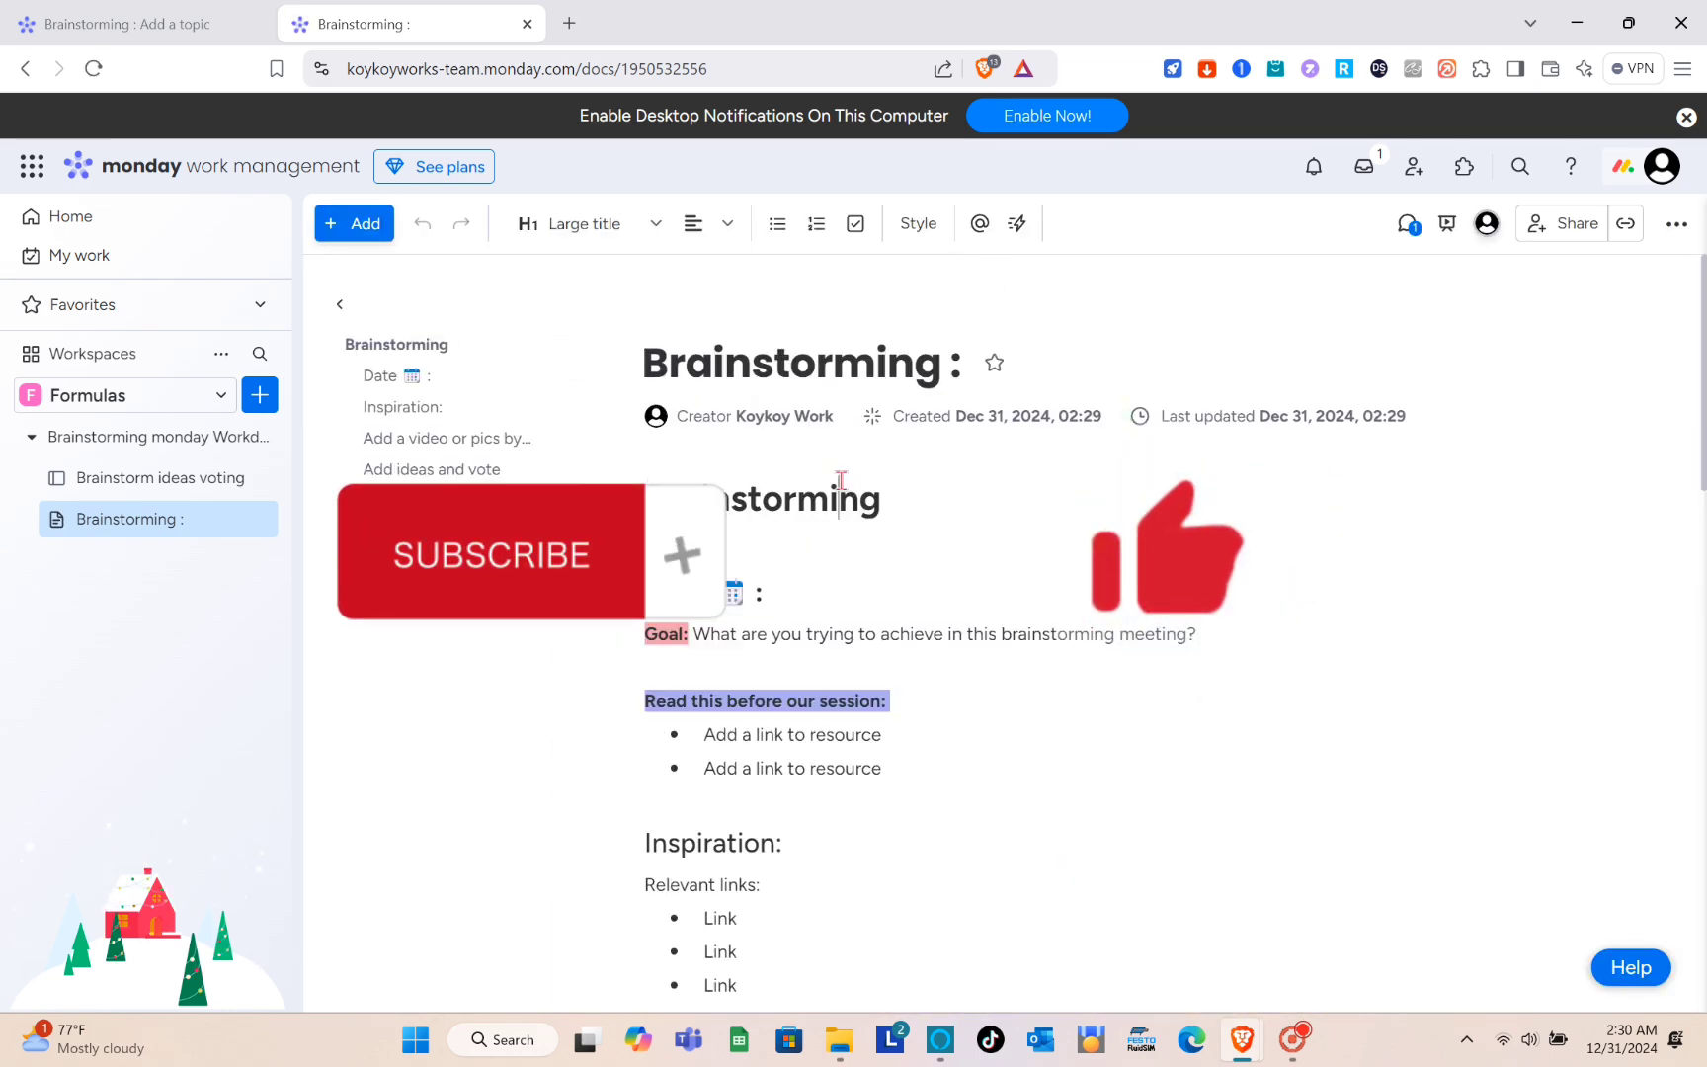